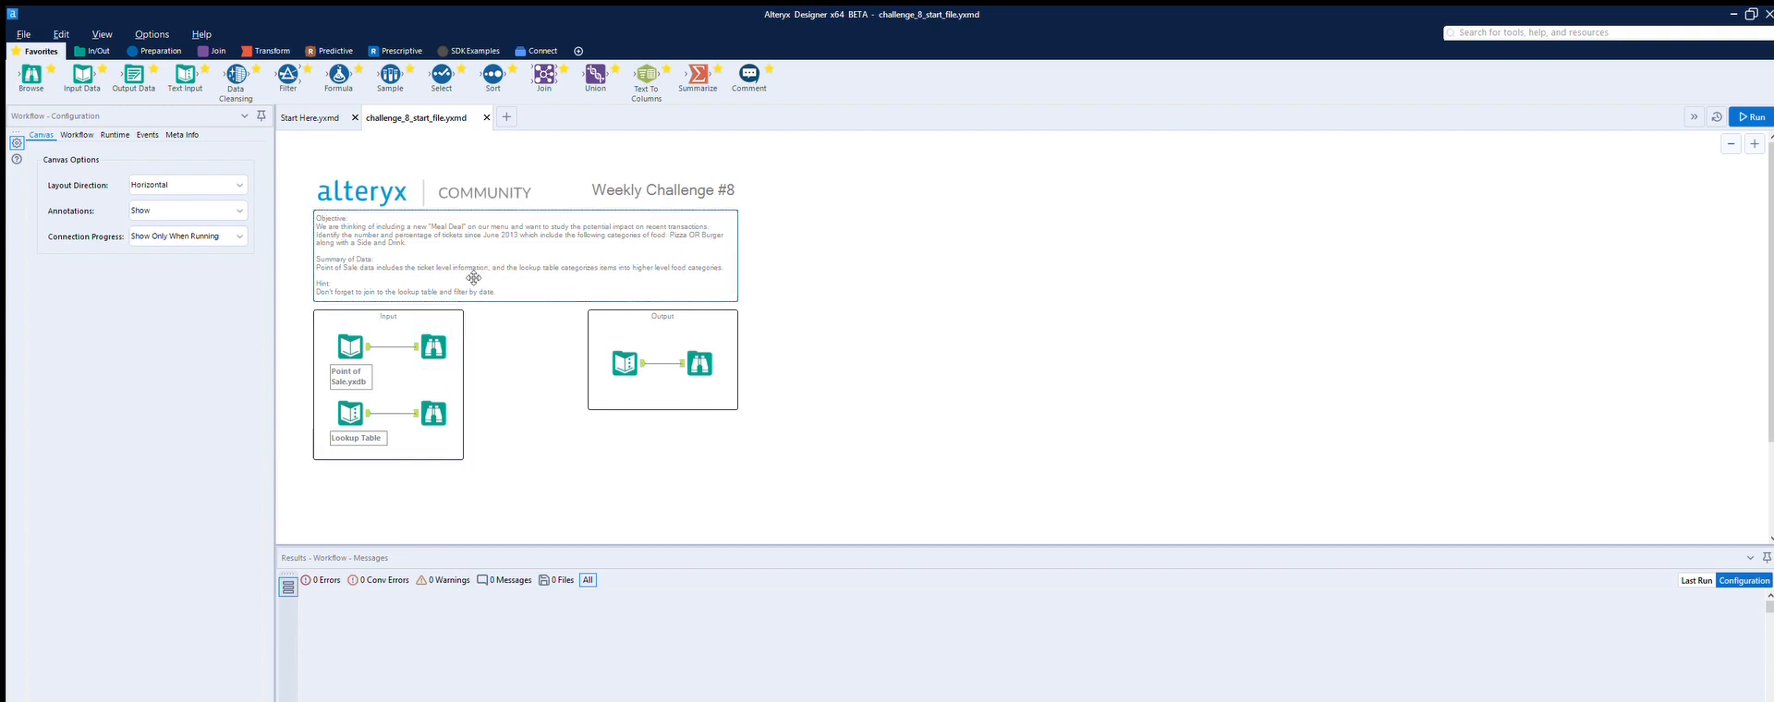
# Step: Select the point-of-sale input and run the starting workflow
pyautogui.click(367, 330)
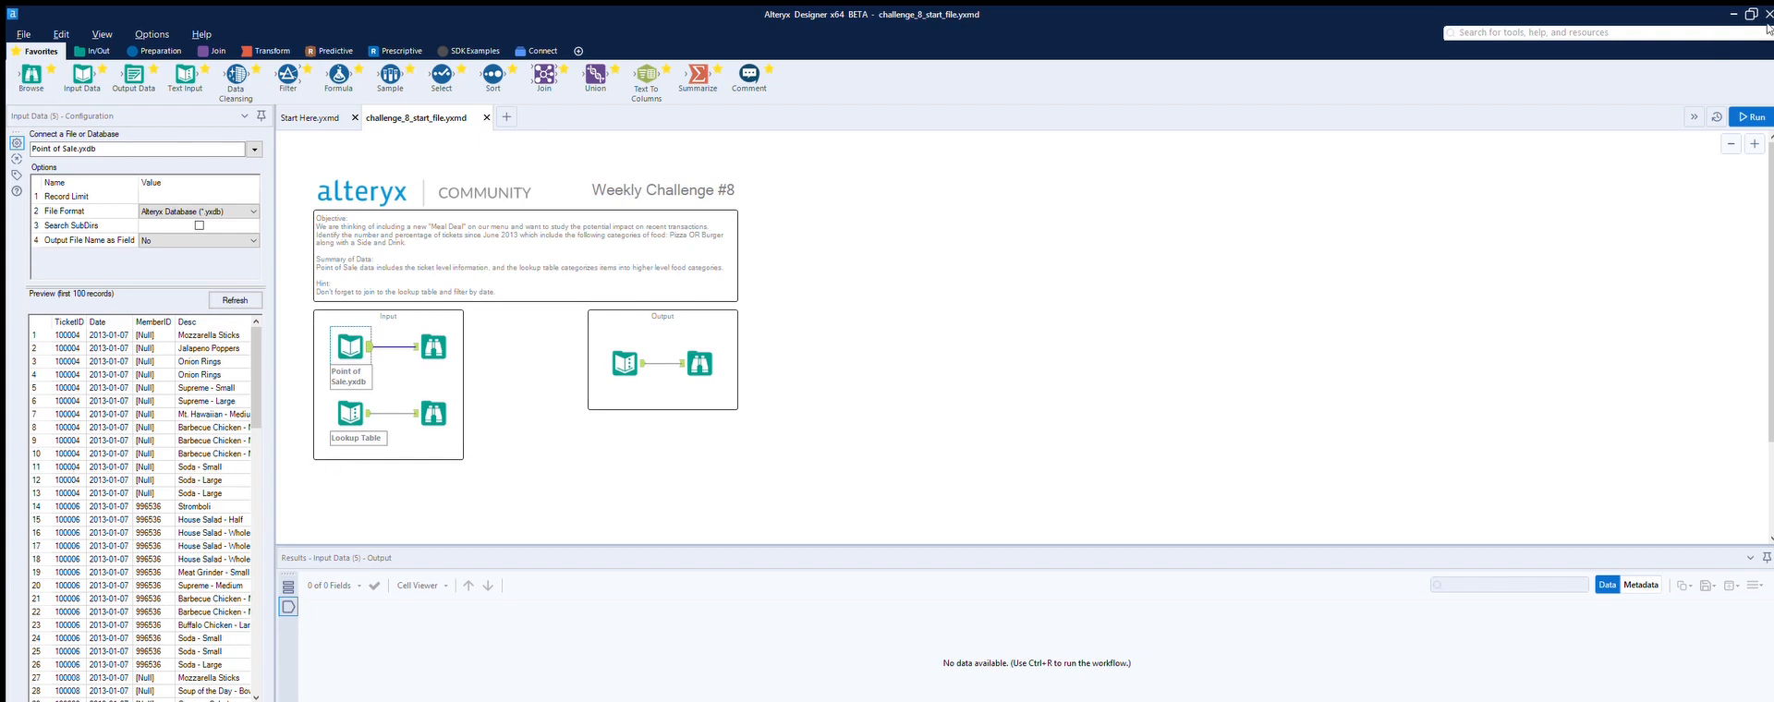
pyautogui.click(1751, 116)
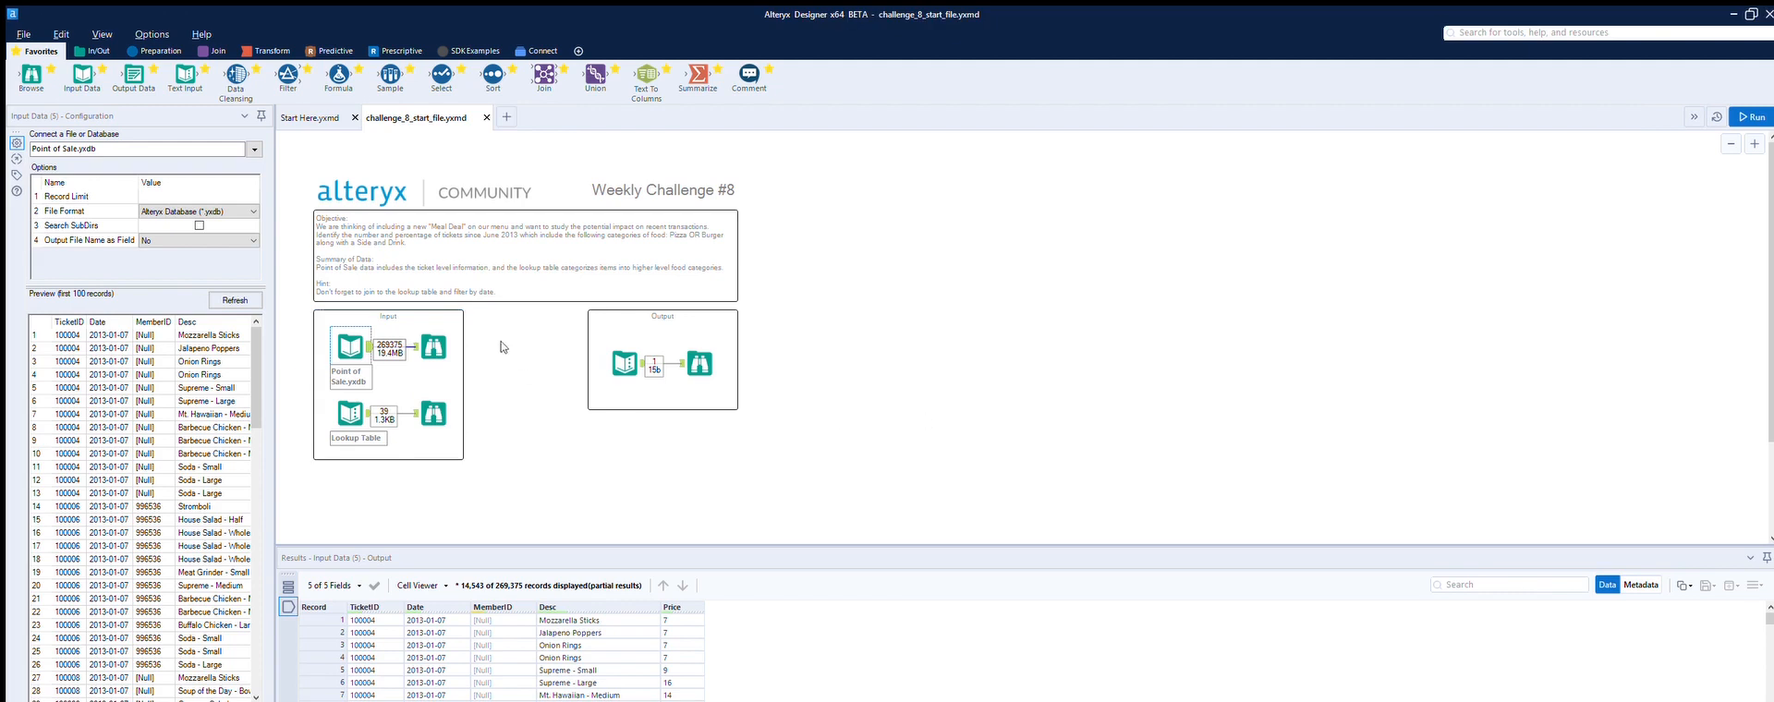
# Step: Examine the point-of-sale records and the lookup table's descriptions and types
pyautogui.click(442, 338)
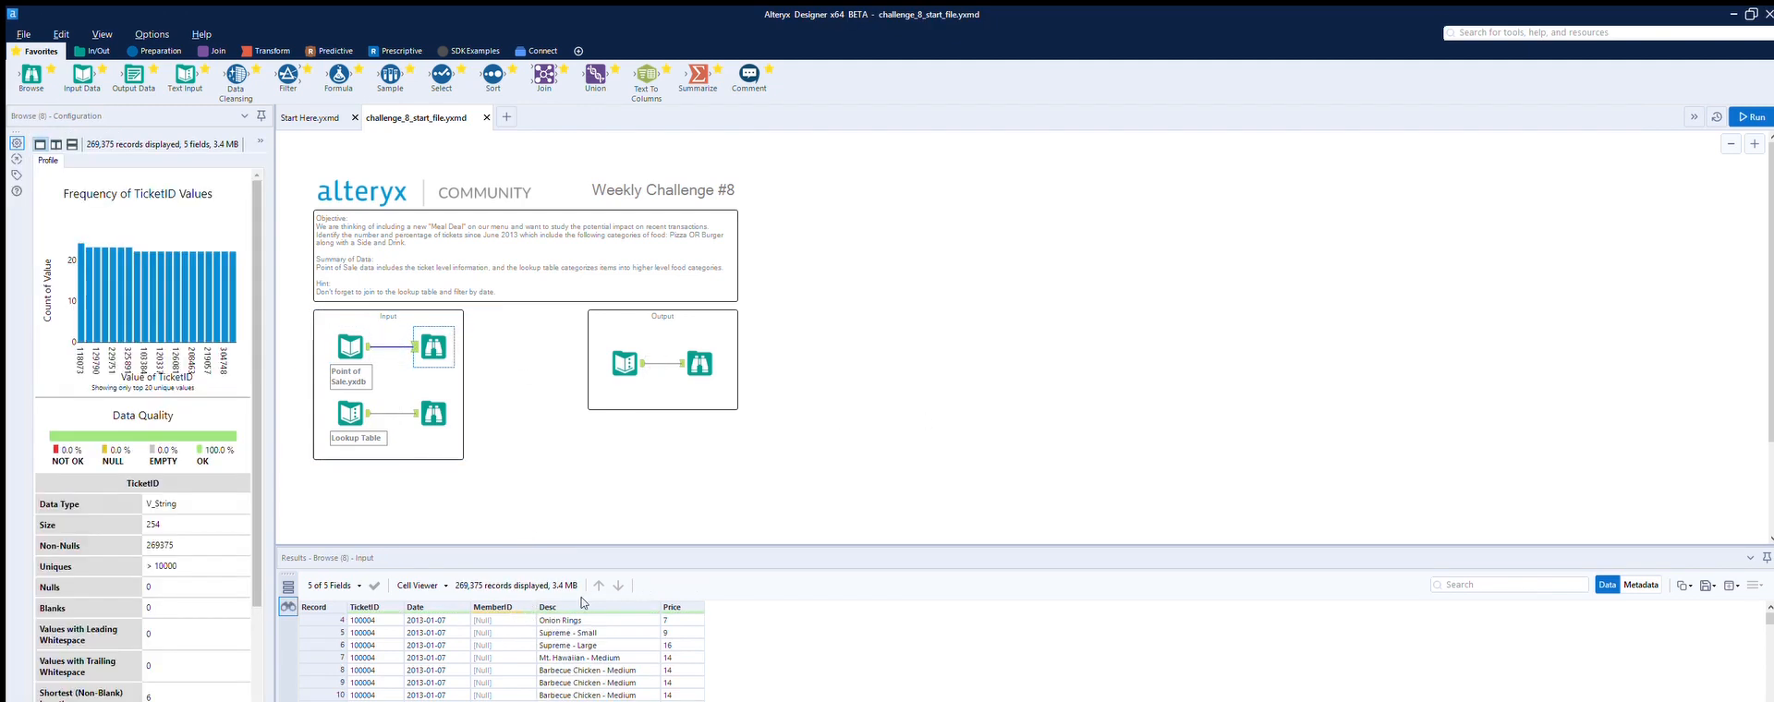
pyautogui.scroll(-2, 533, 610)
pyautogui.scroll(1, 571, 677)
pyautogui.scroll(1, 571, 617)
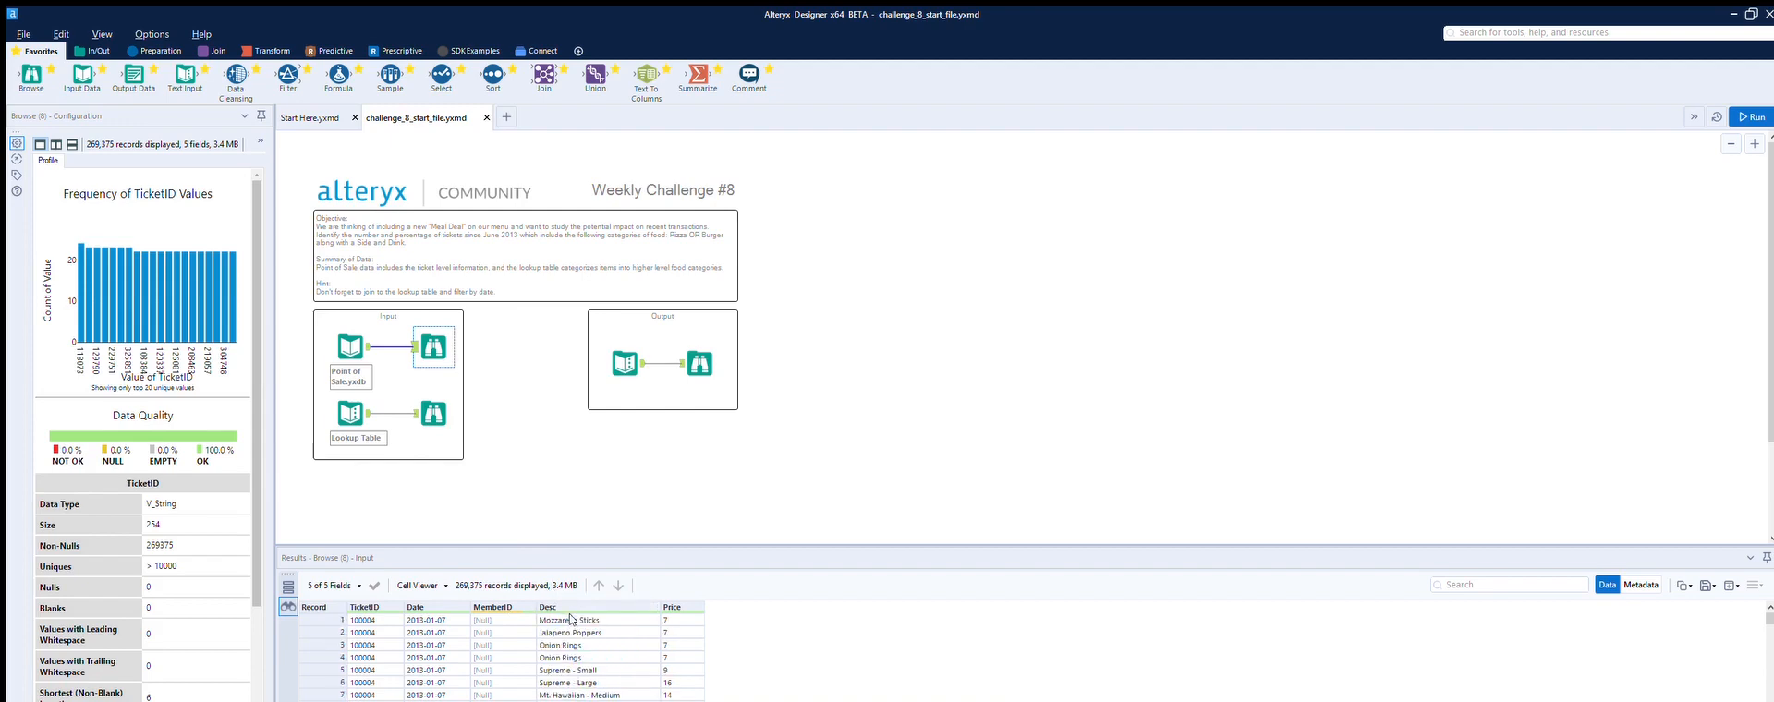
pyautogui.click(351, 413)
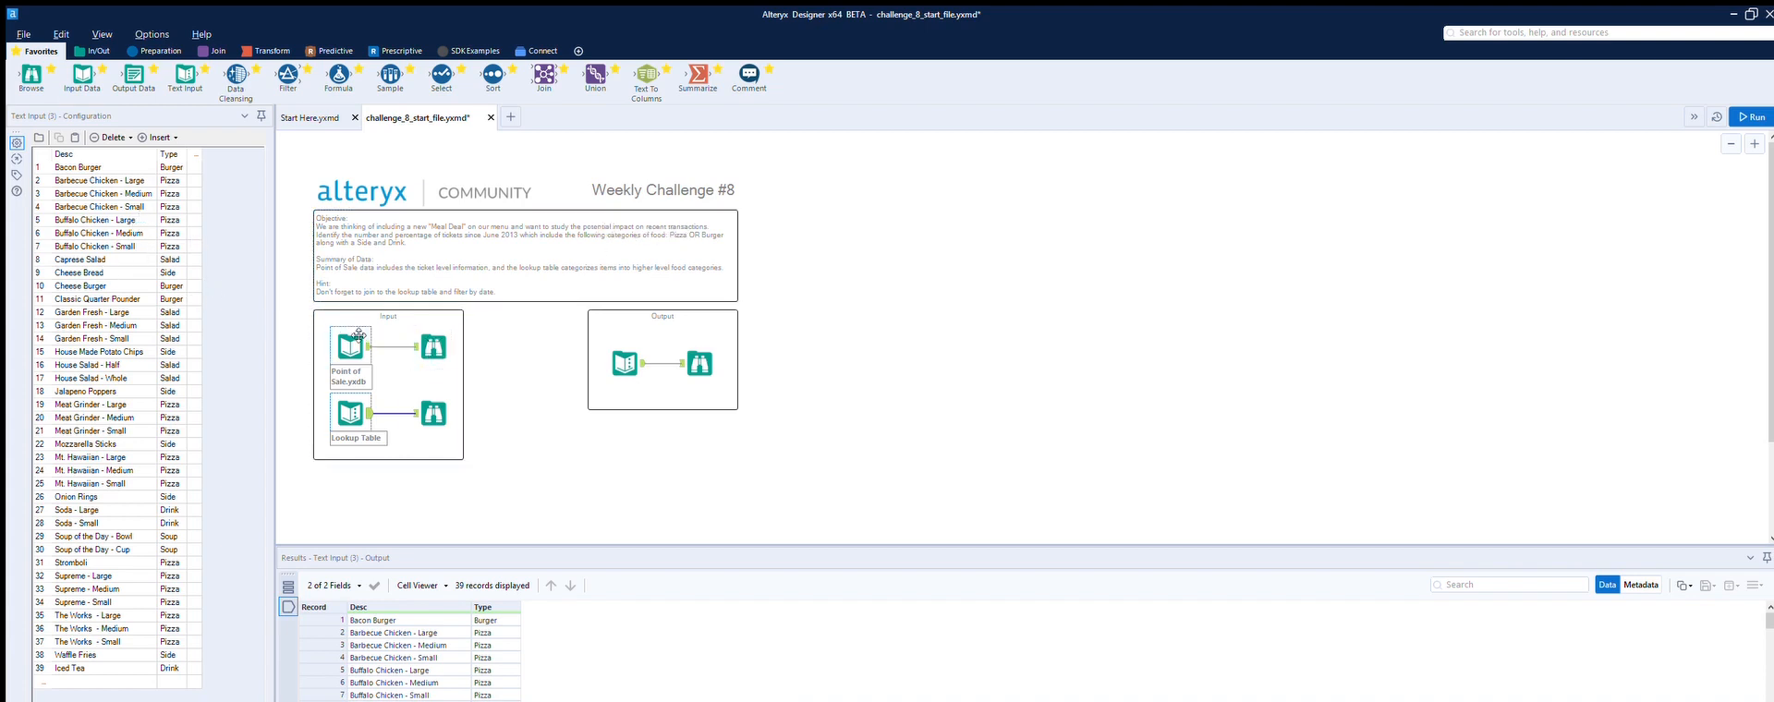
# Step: Add a Join tool below the inputs, connecting point-of-sale data to its left input and the lookup table to its right
pyautogui.moveTo(544, 74); pyautogui.dragTo(559, 515)
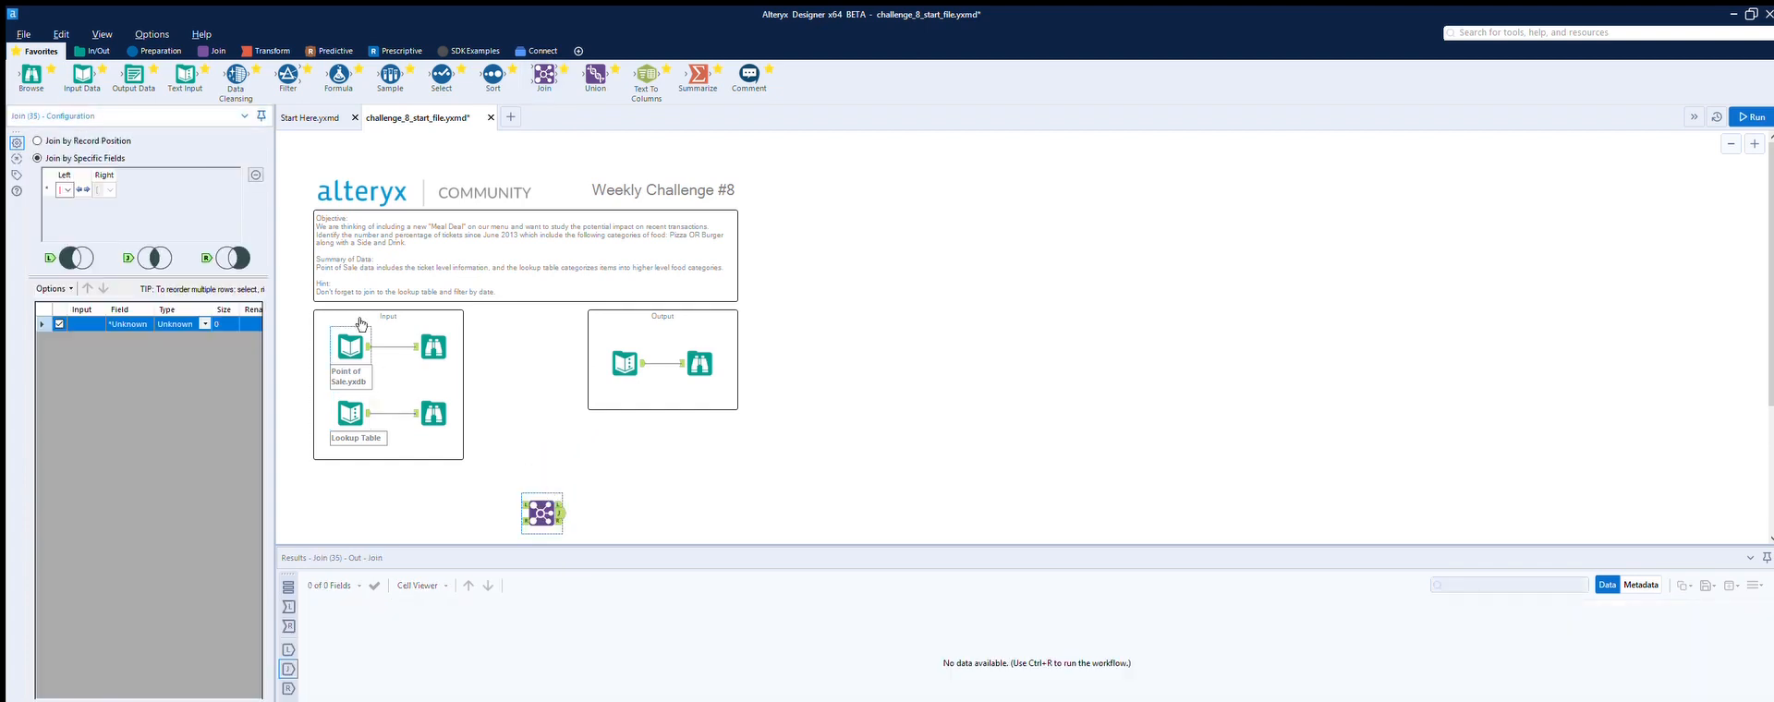
pyautogui.moveTo(368, 346); pyautogui.dragTo(524, 504)
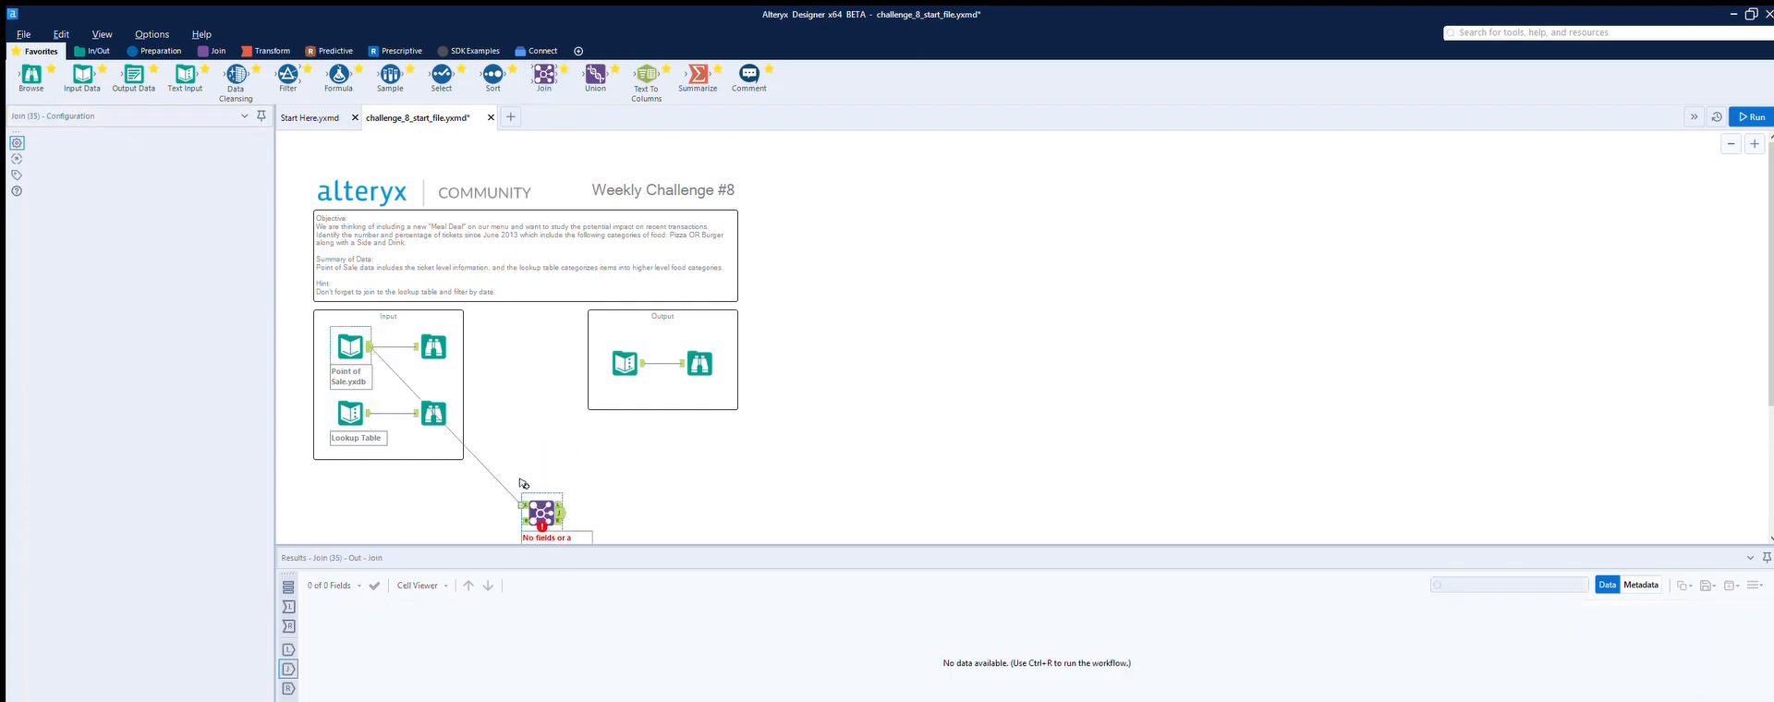
pyautogui.moveTo(368, 413); pyautogui.dragTo(525, 520)
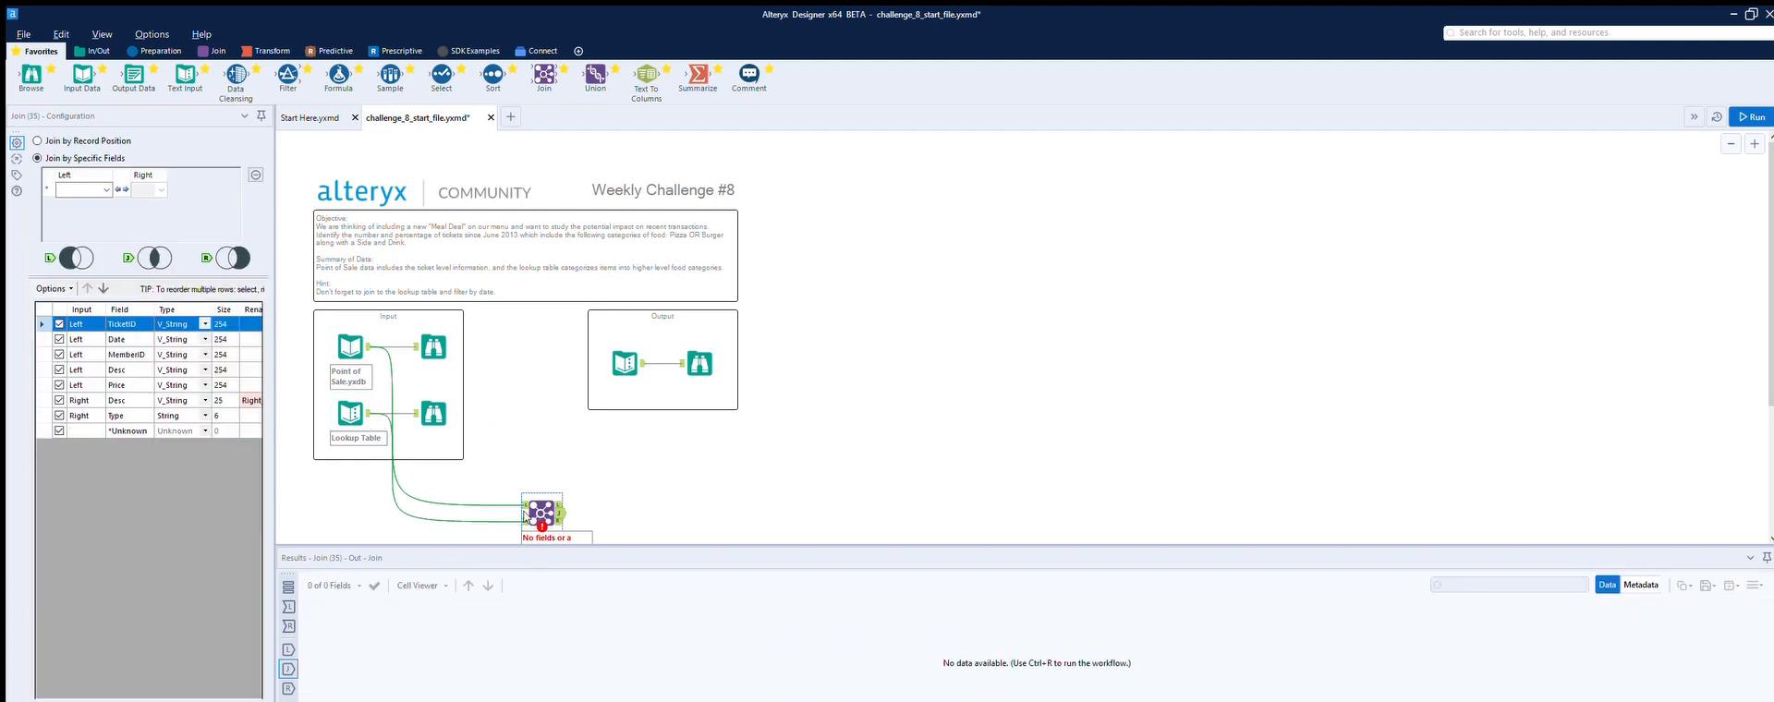
# Step: Join both inputs on the Desc field and deselect the right-side Desc field from the output
pyautogui.click(105, 173)
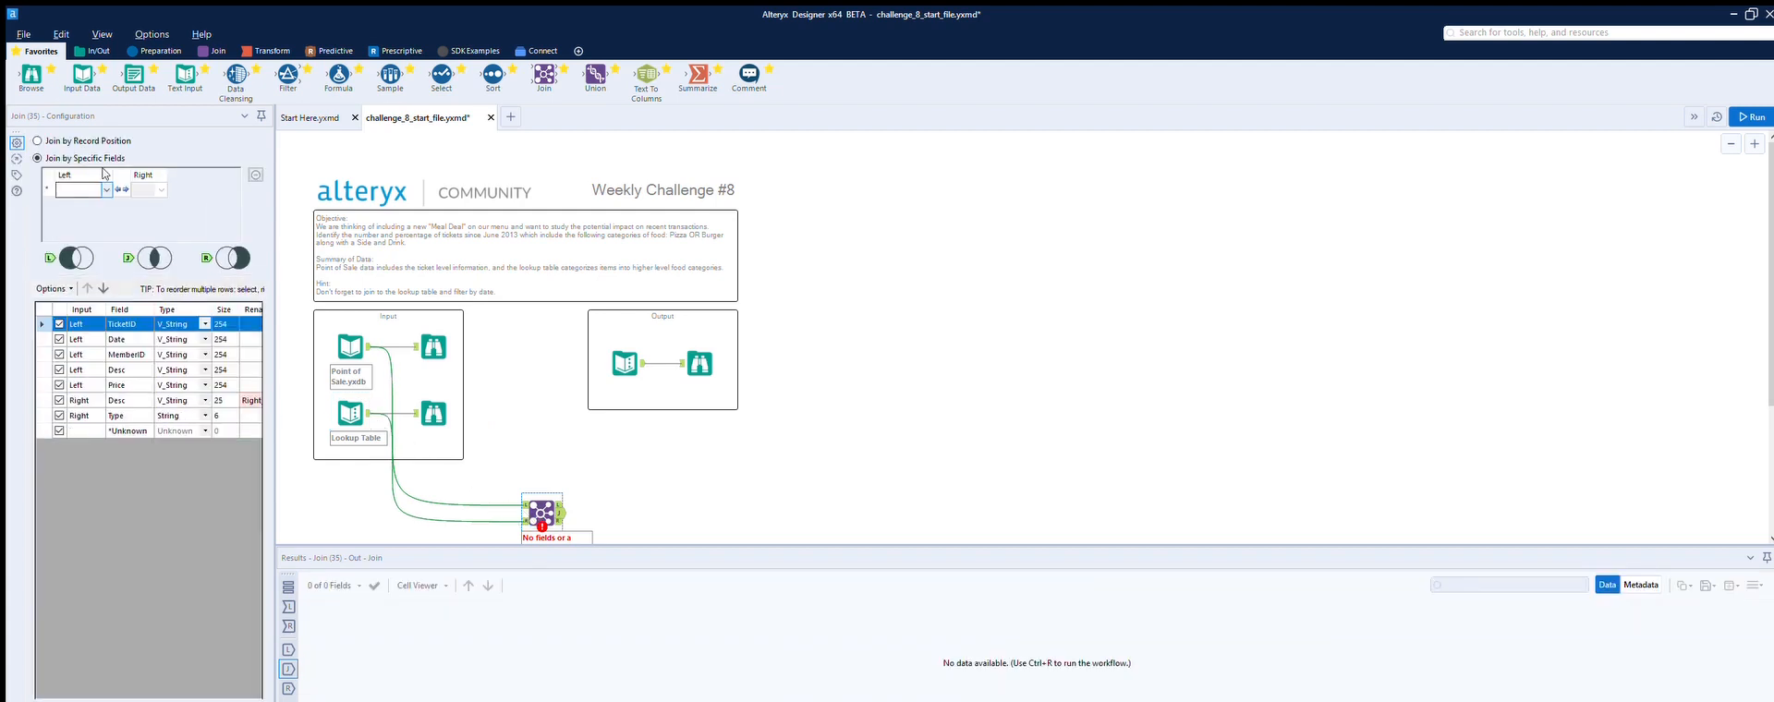
pyautogui.click(90, 221)
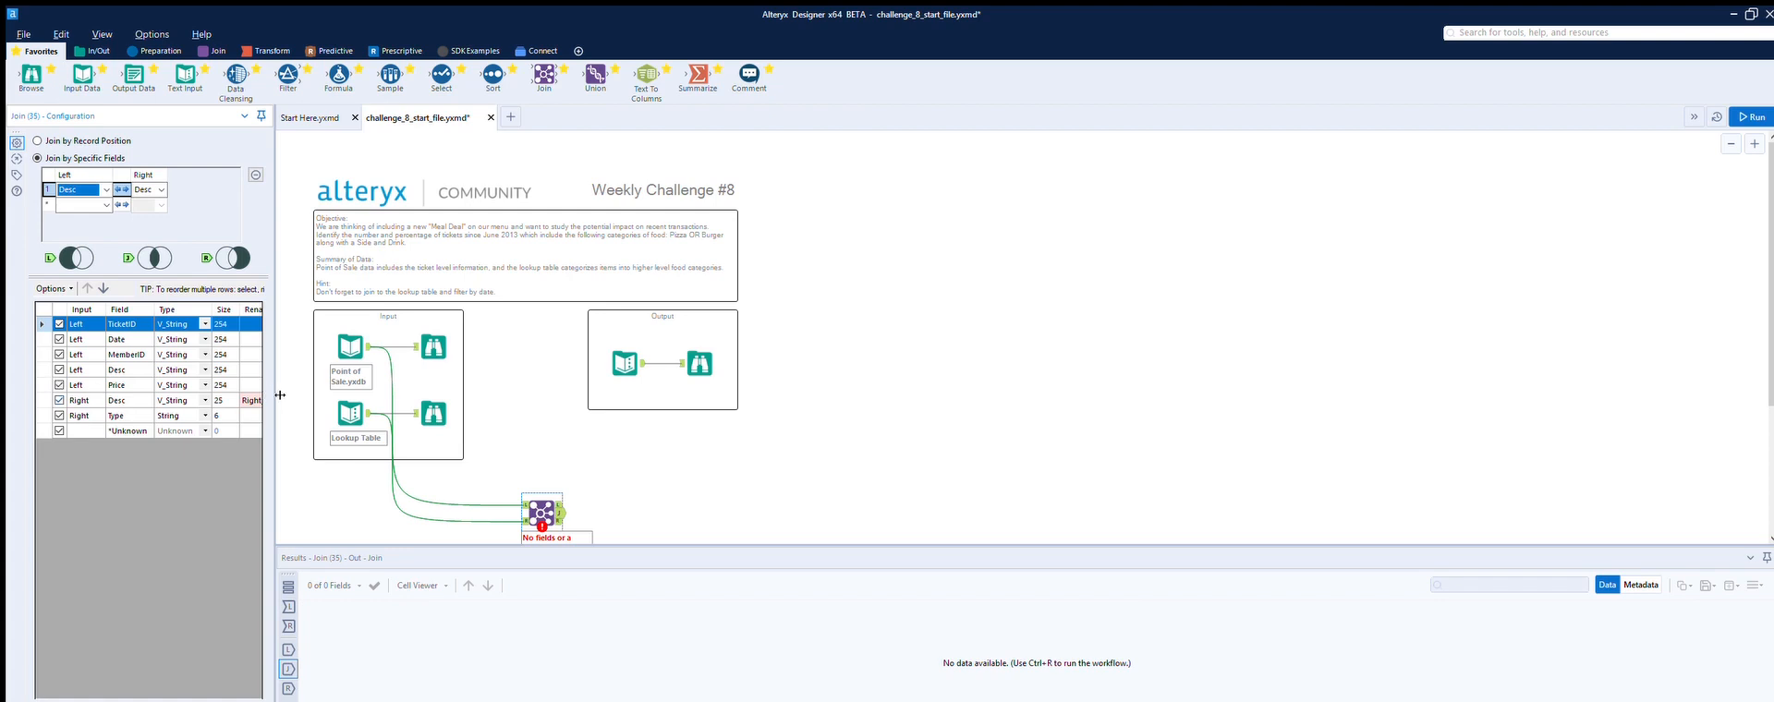
pyautogui.moveTo(276, 393); pyautogui.dragTo(394, 403)
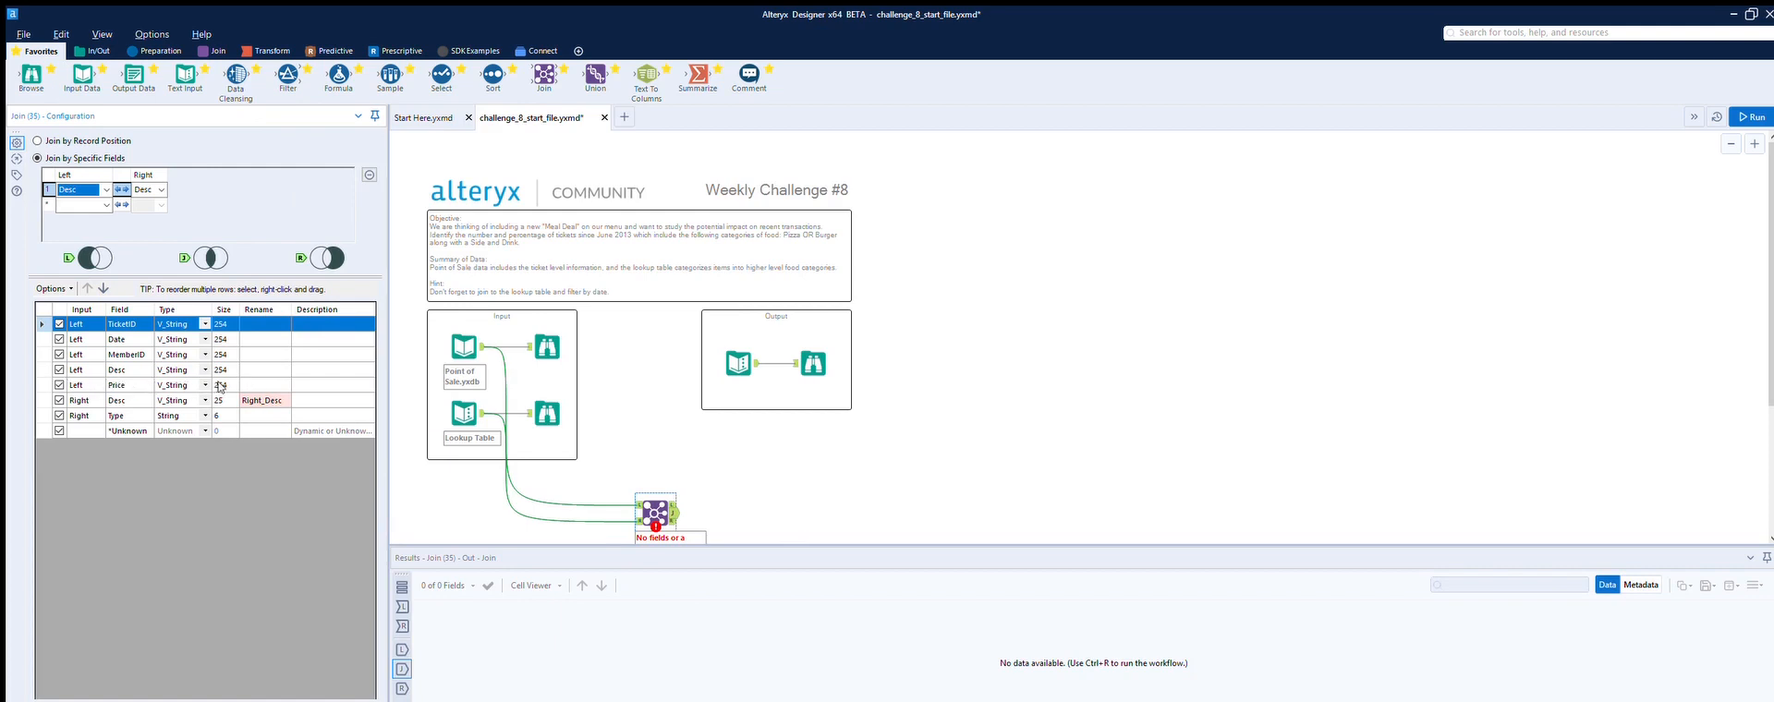
pyautogui.click(59, 401)
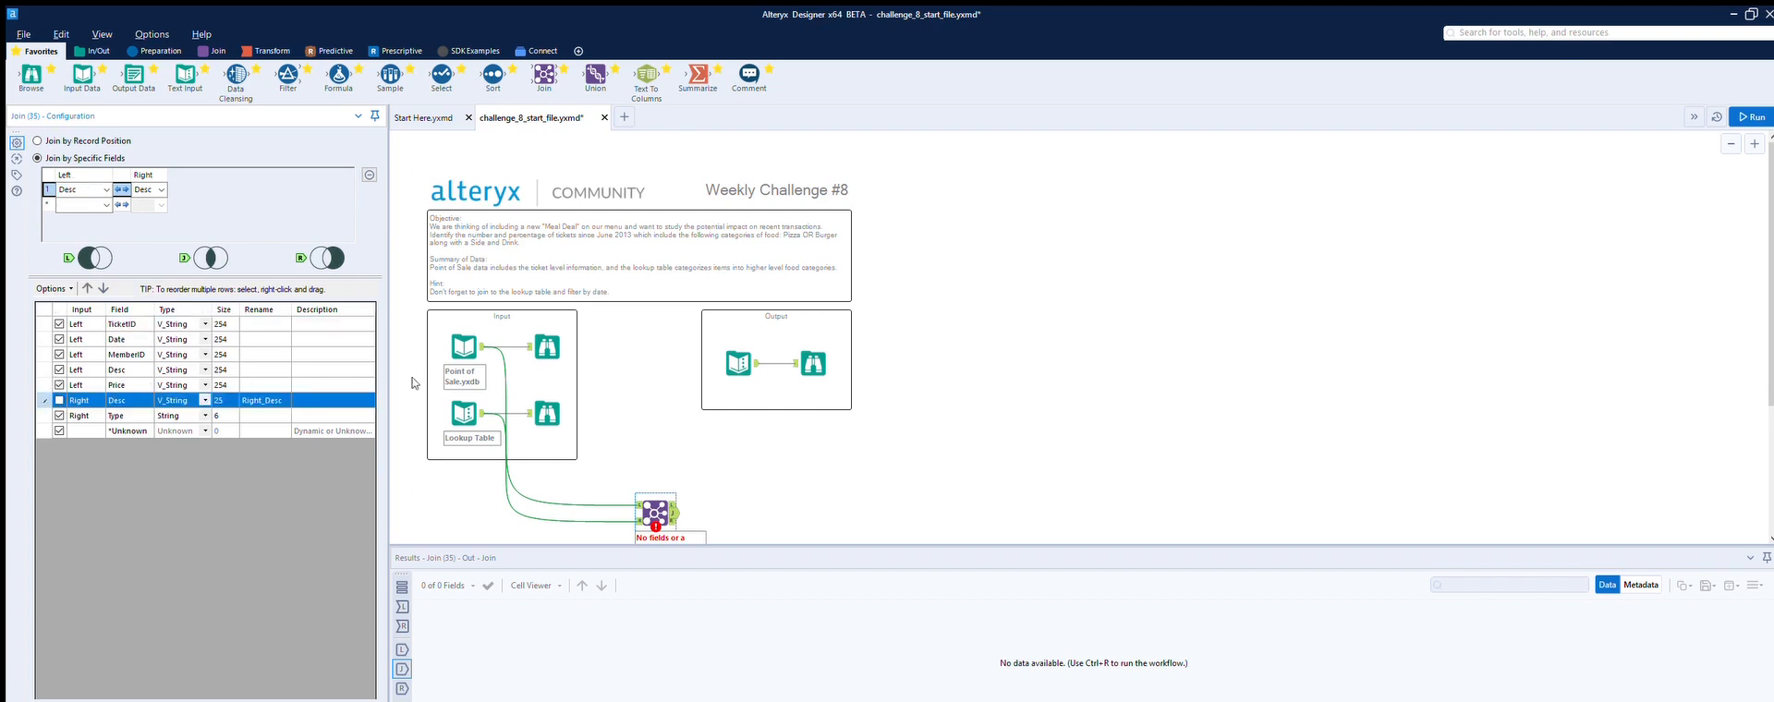
# Step: Run the workflow and inspect the Join's joined, left-unmatched and right-unmatched outputs
pyautogui.click(1756, 115)
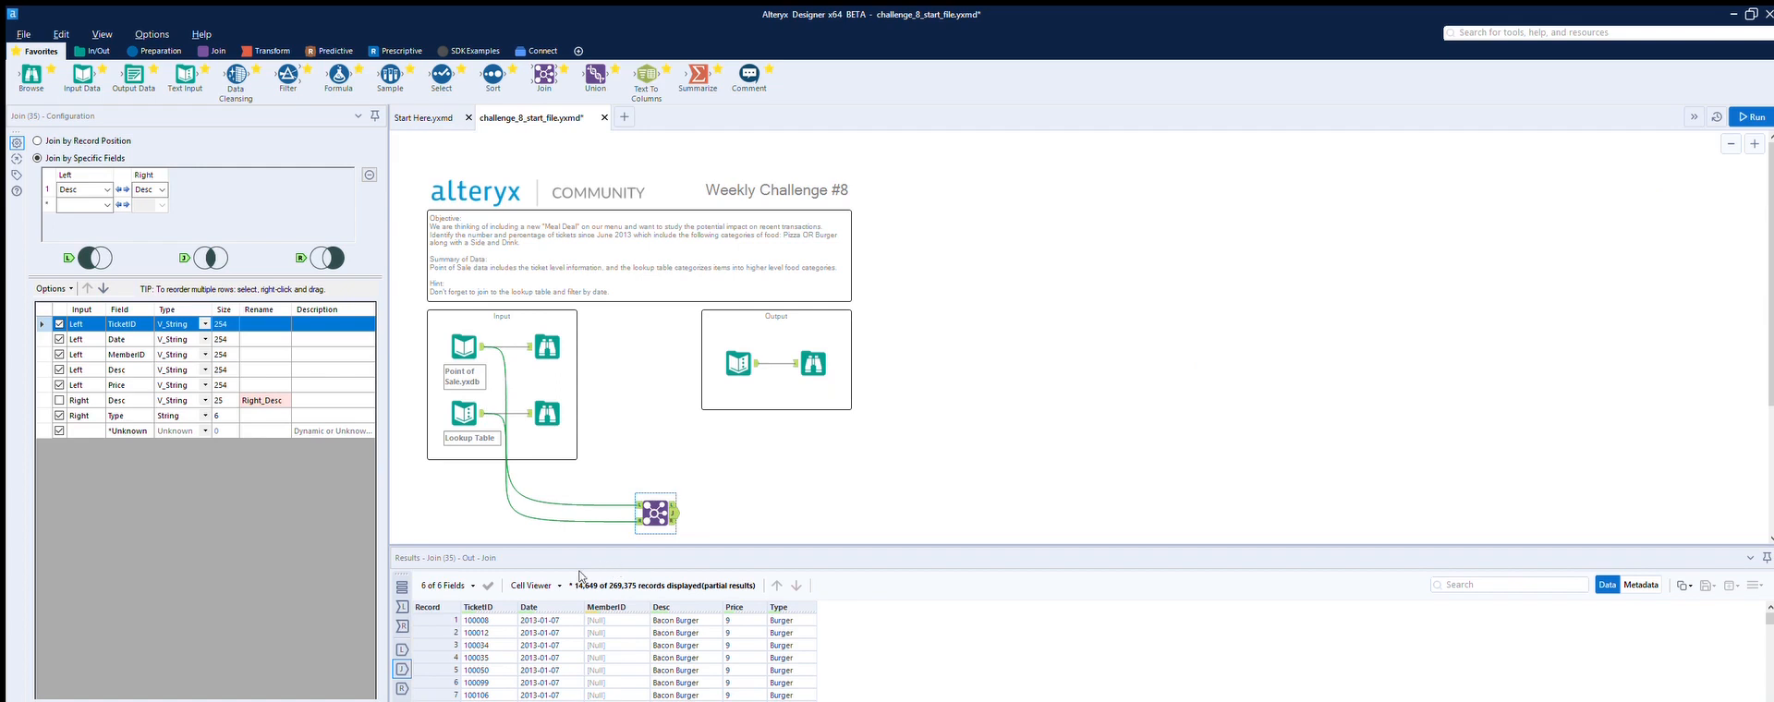
pyautogui.click(676, 504)
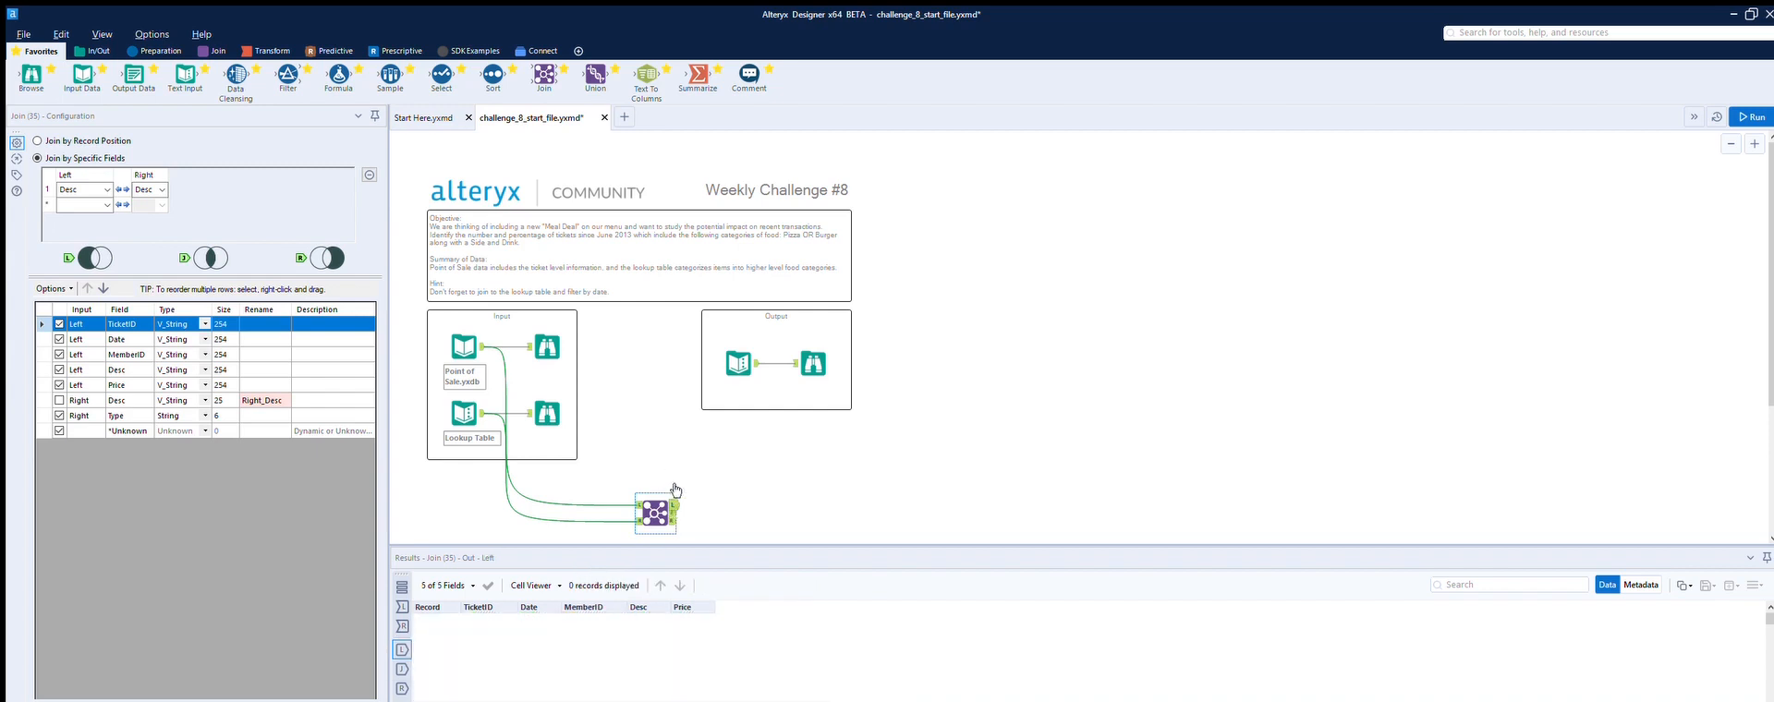
pyautogui.click(674, 506)
pyautogui.click(674, 520)
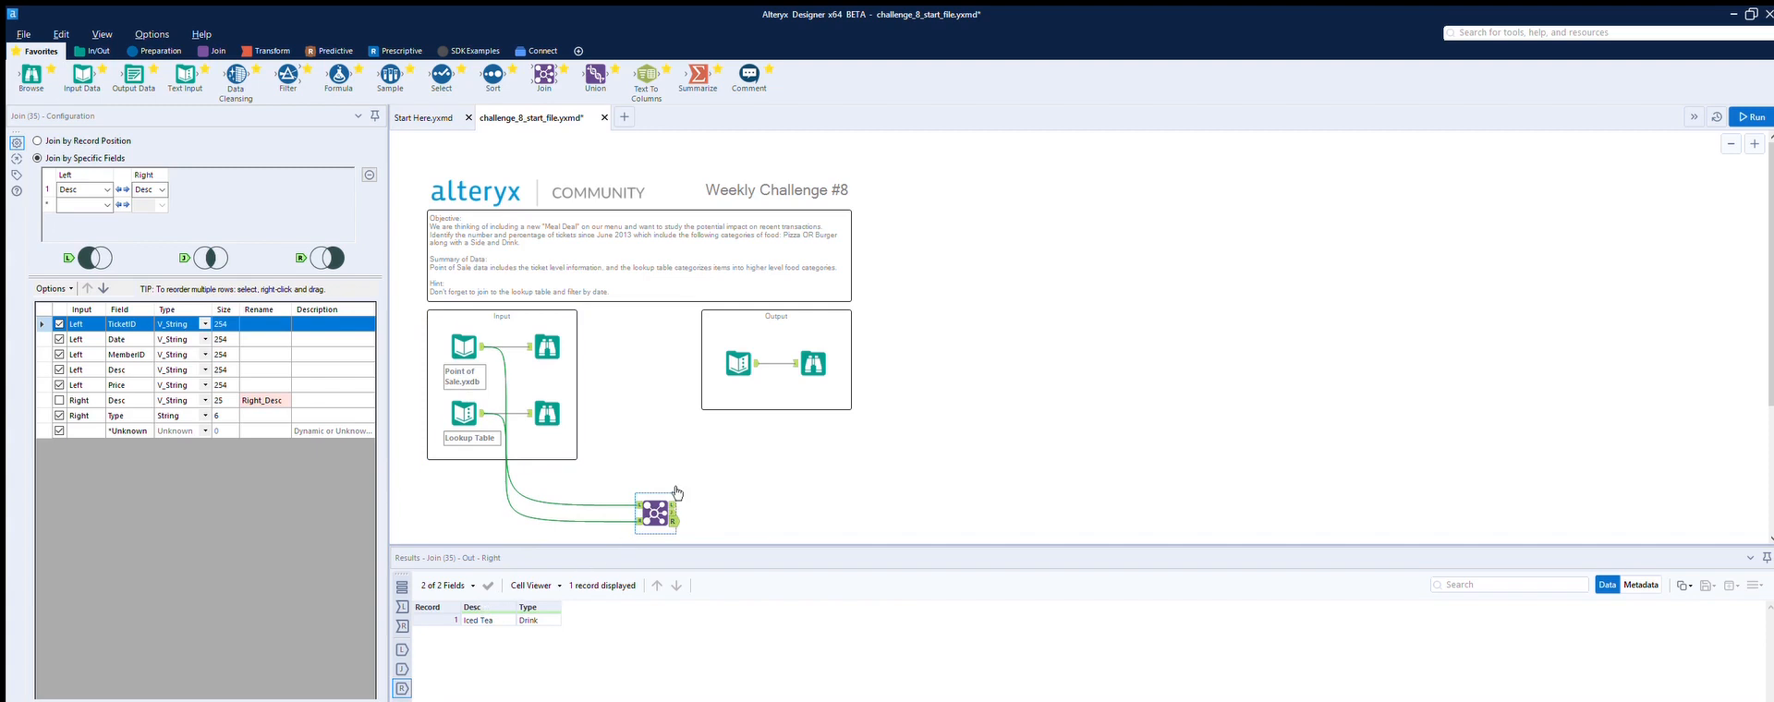
# Step: Compare the point-of-sale browse results with the lookup table records
pyautogui.click(545, 335)
pyautogui.scroll(-6, 697, 633)
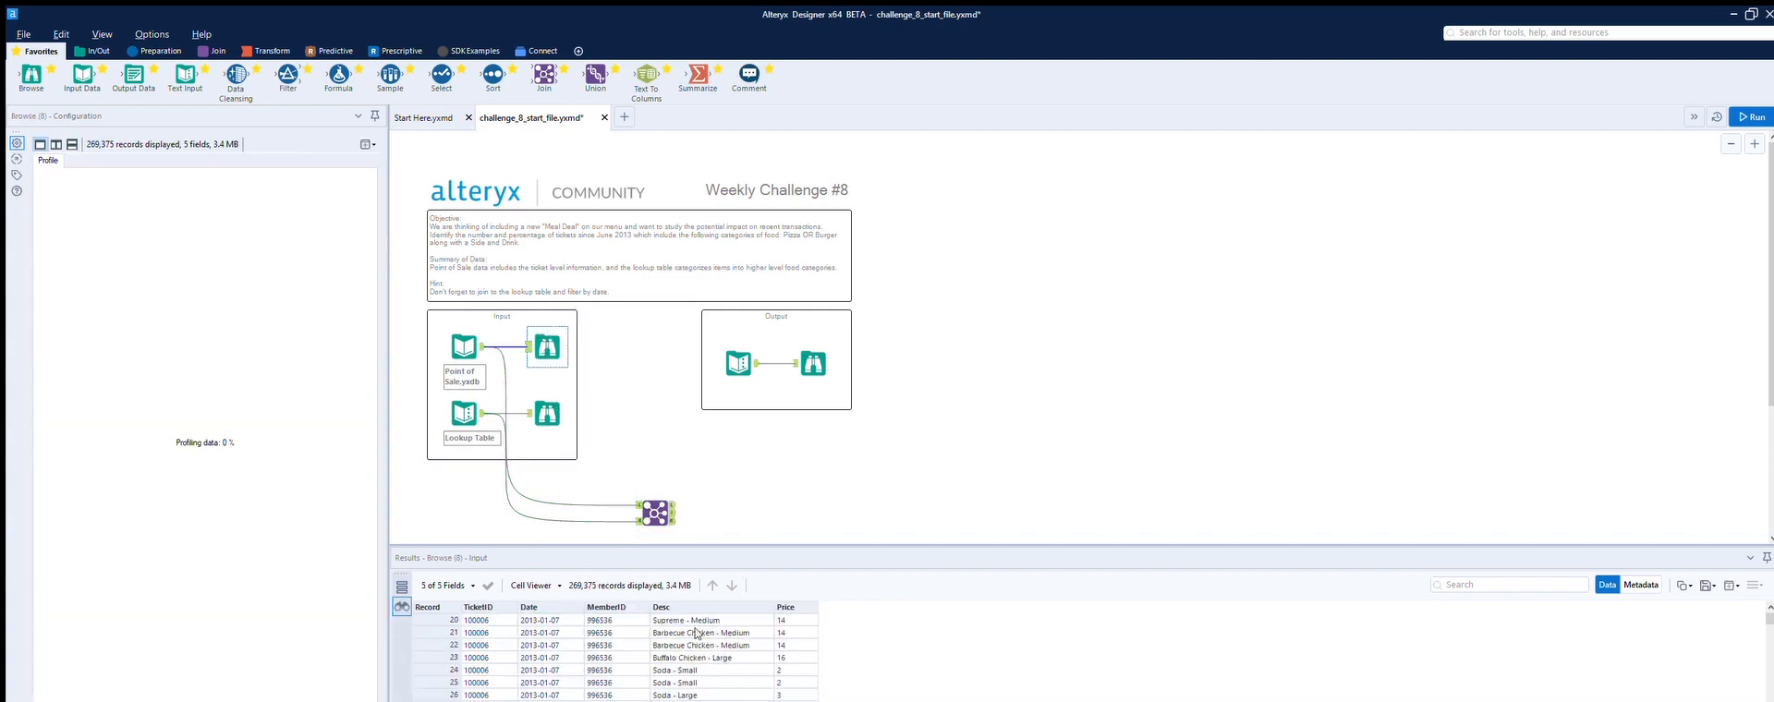
pyautogui.scroll(-16, 697, 634)
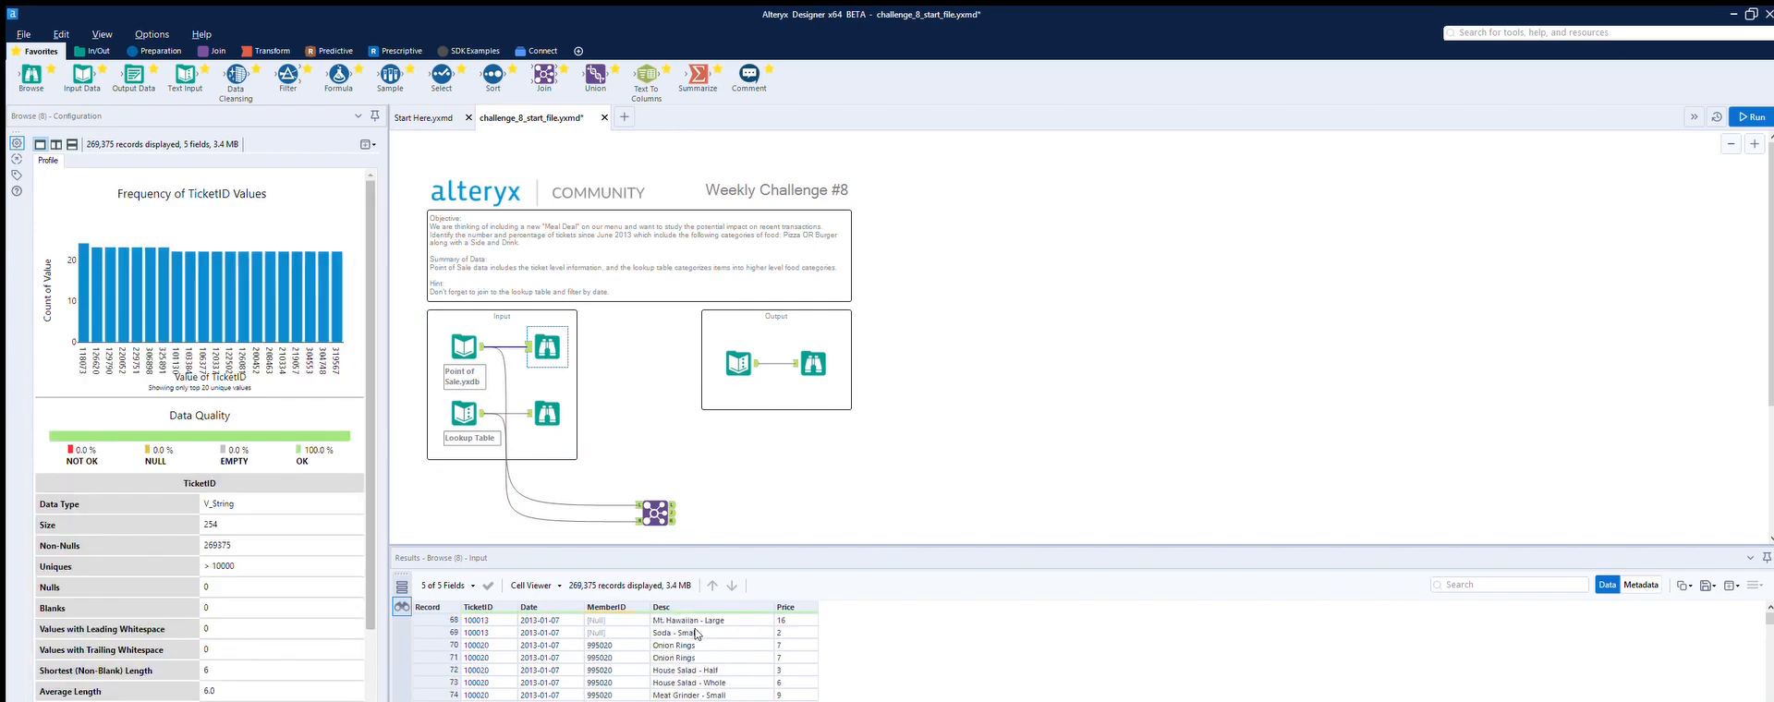
pyautogui.scroll(-7, 697, 633)
pyautogui.scroll(-6, 697, 634)
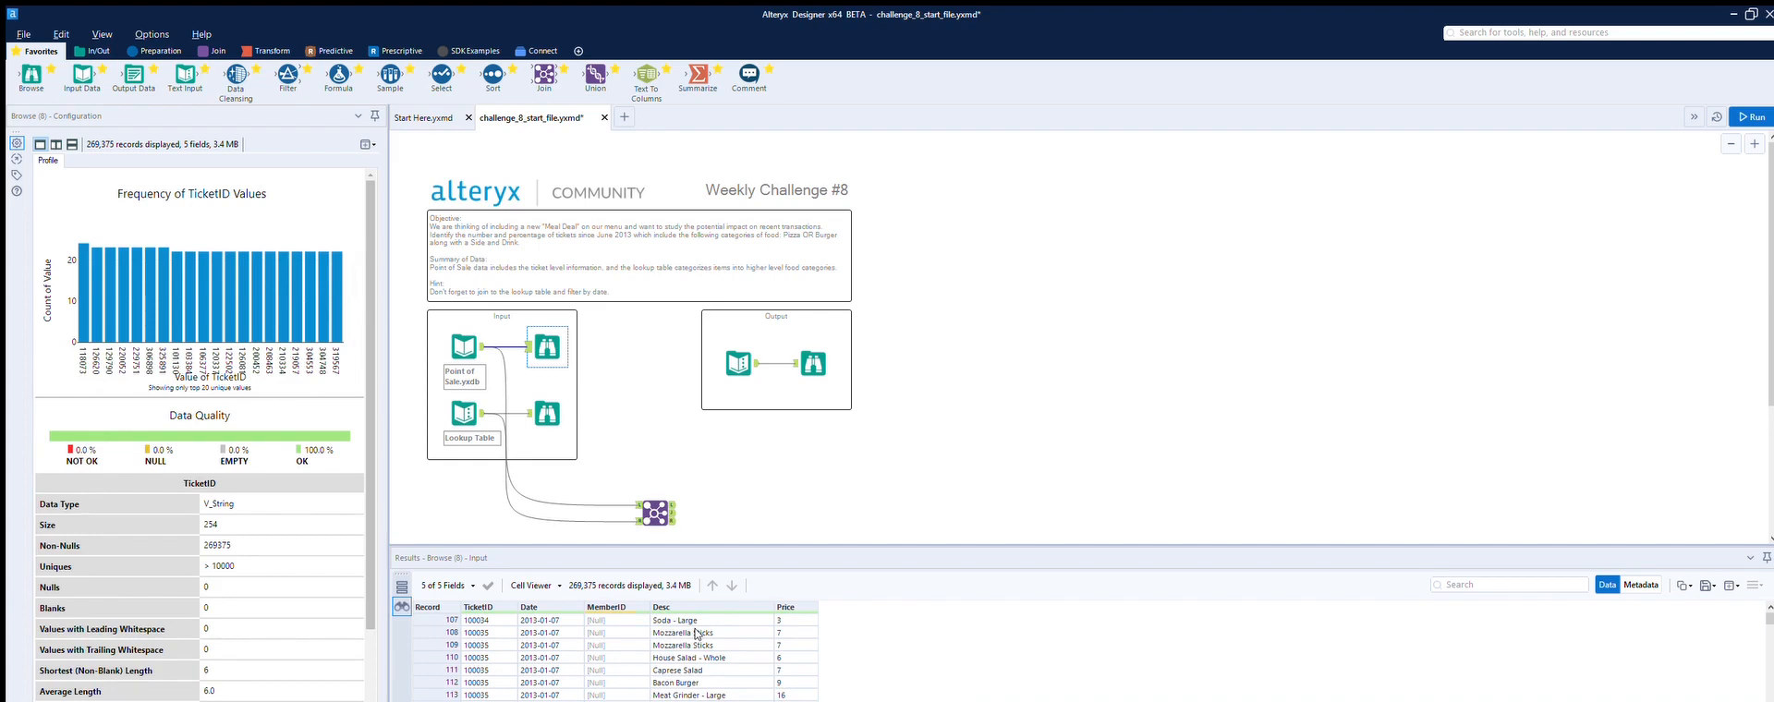
pyautogui.click(464, 413)
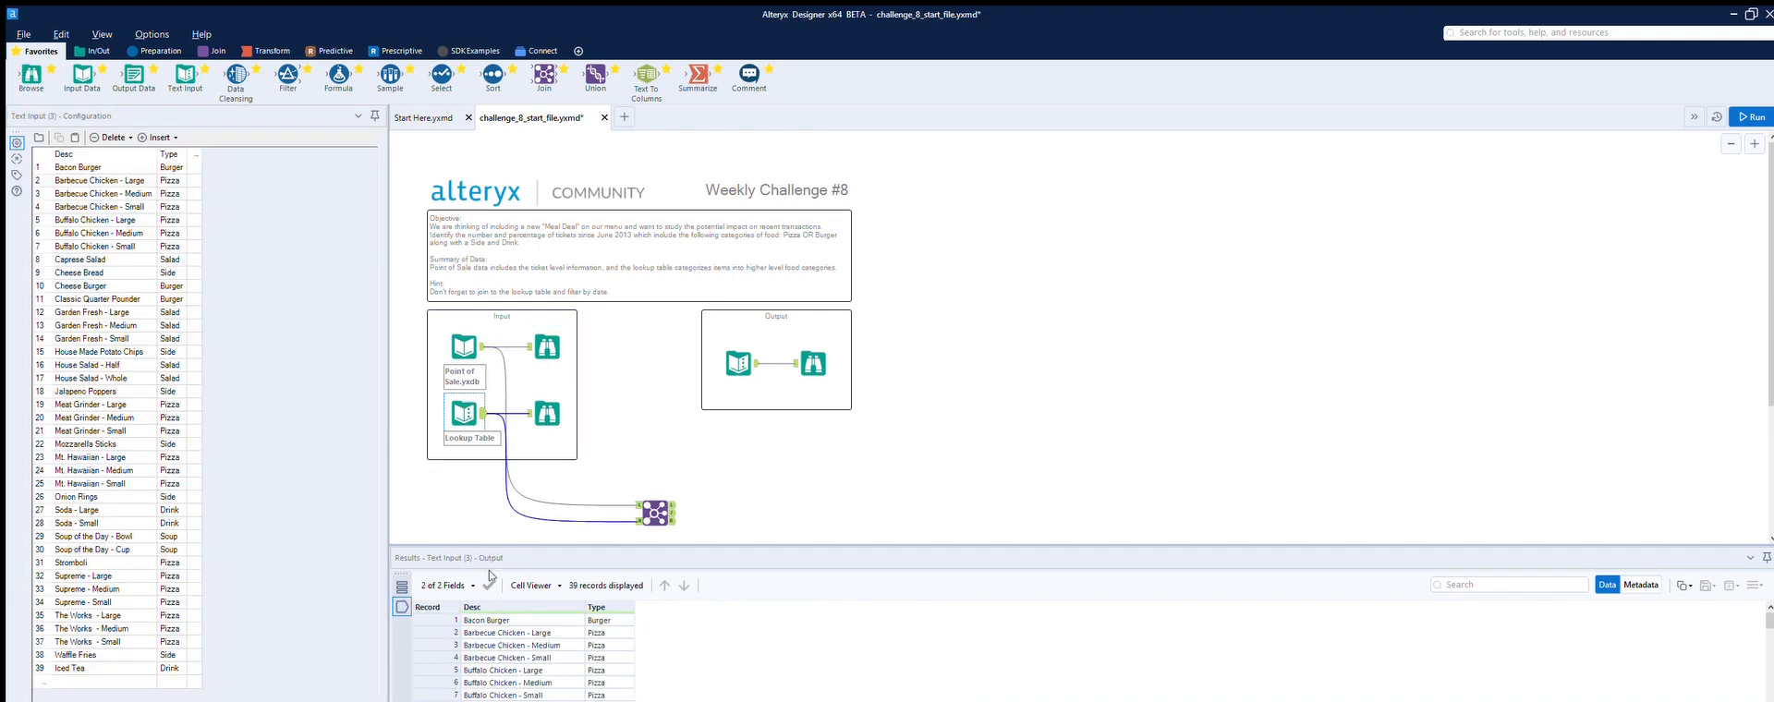
pyautogui.click(547, 413)
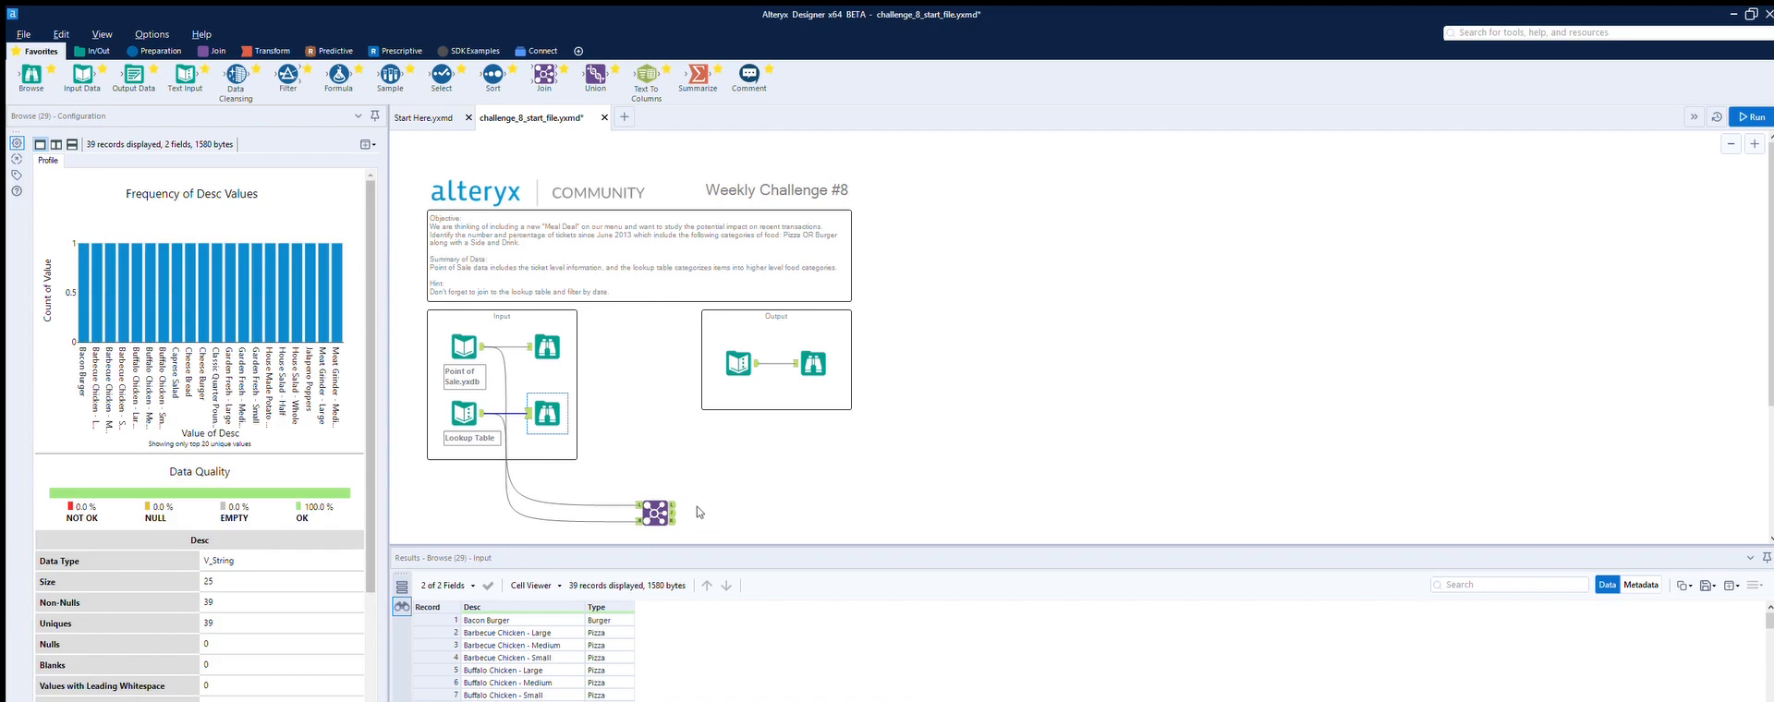
# Step: Scroll through the joined output records of the Join tool
pyautogui.click(660, 506)
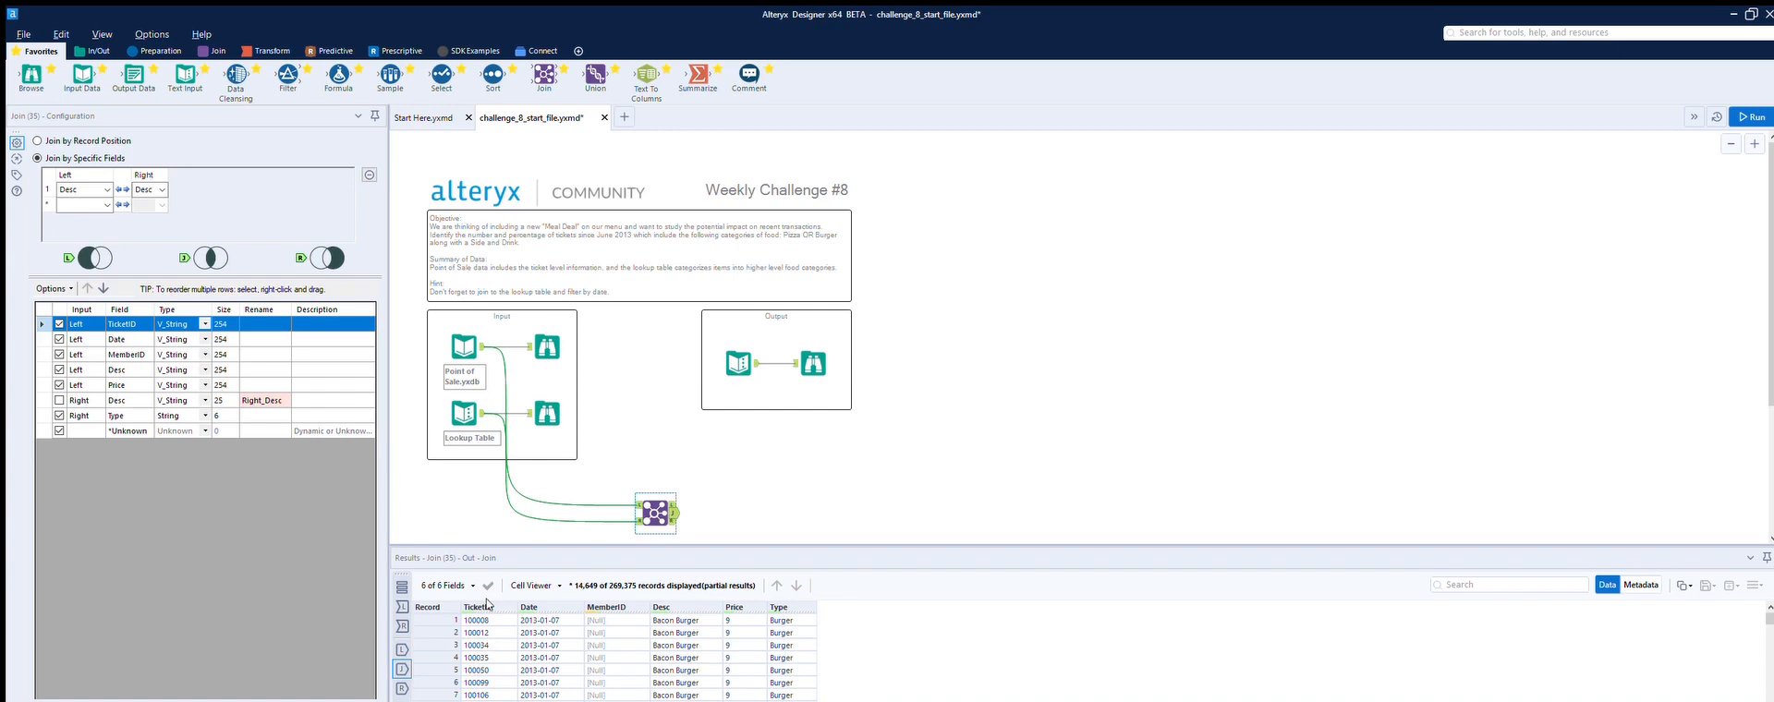
pyautogui.scroll(-1, 483, 611)
pyautogui.scroll(-1, 483, 611)
pyautogui.scroll(-2, 488, 639)
pyautogui.scroll(4, 488, 639)
pyautogui.scroll(-5, 795, 612)
pyautogui.scroll(-2, 795, 612)
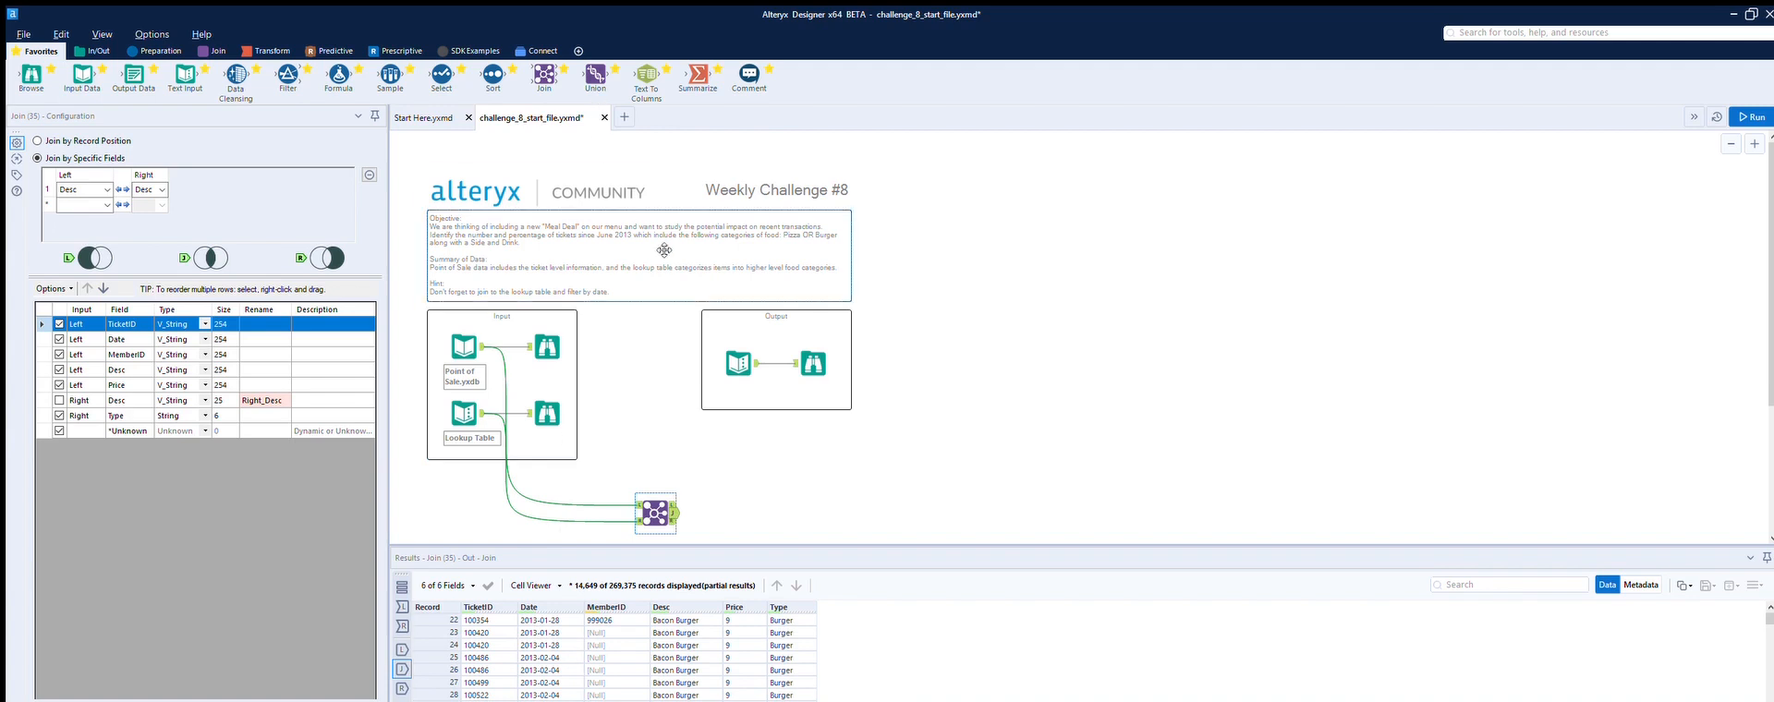
# Step: Add a Summarize tool after the Join, grouping by TicketID and Date and concatenating the Type field
pyautogui.moveTo(699, 76); pyautogui.dragTo(767, 512)
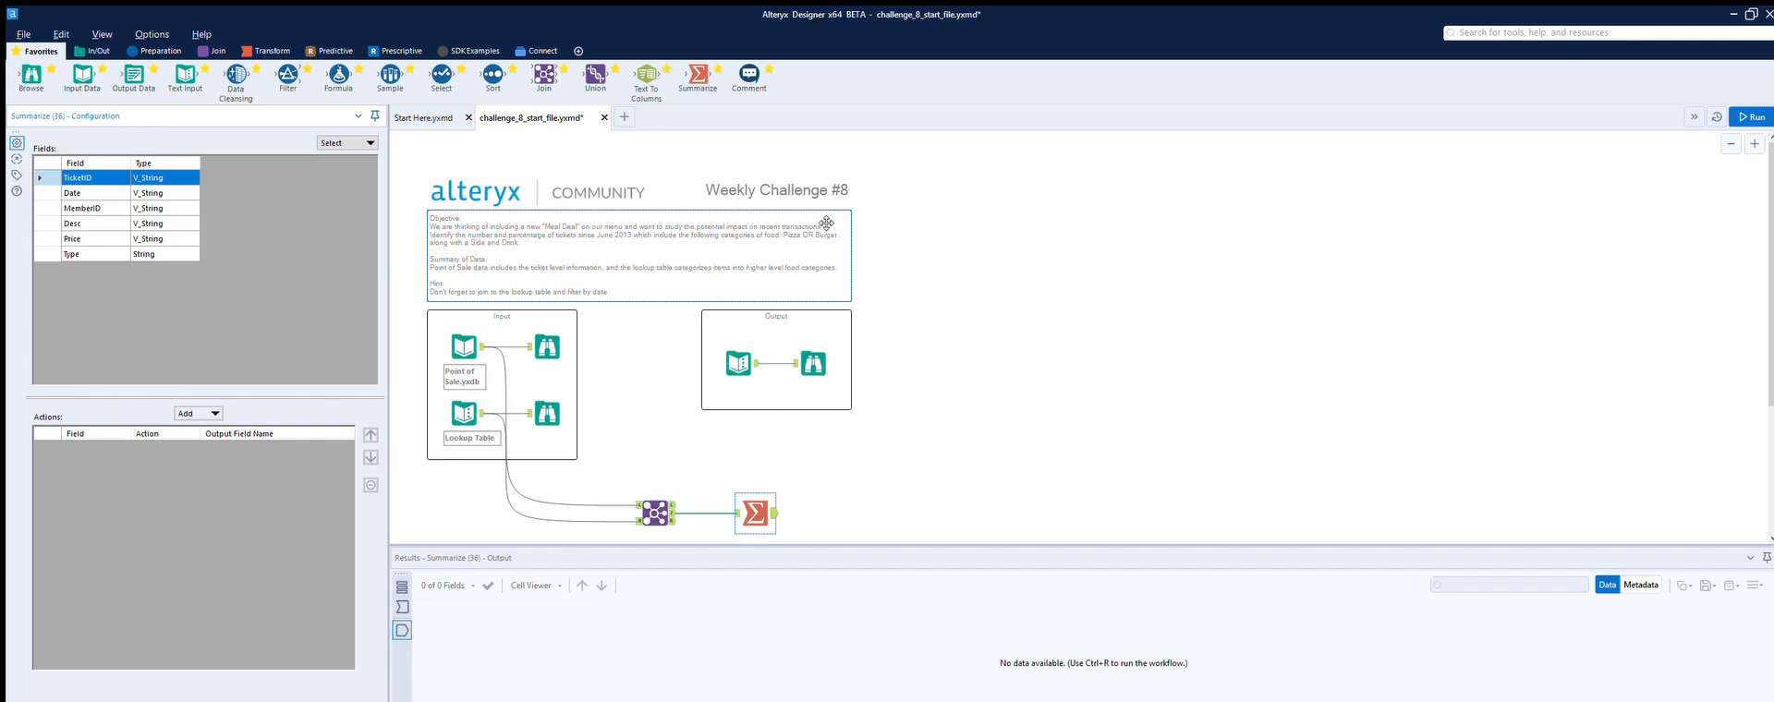
pyautogui.moveTo(755, 514); pyautogui.dragTo(764, 514)
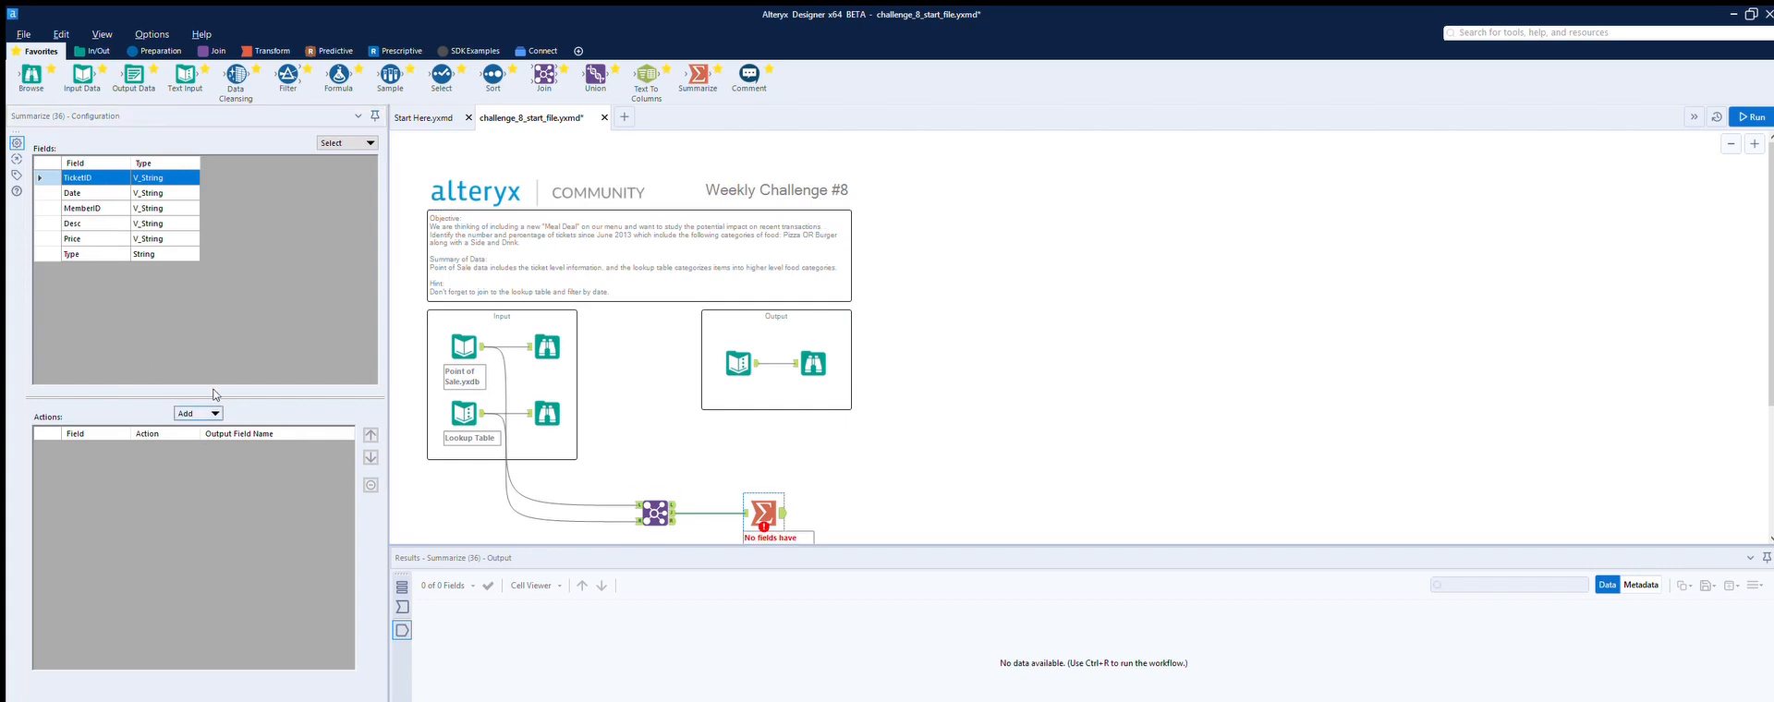
pyautogui.click(198, 413)
pyautogui.click(208, 428)
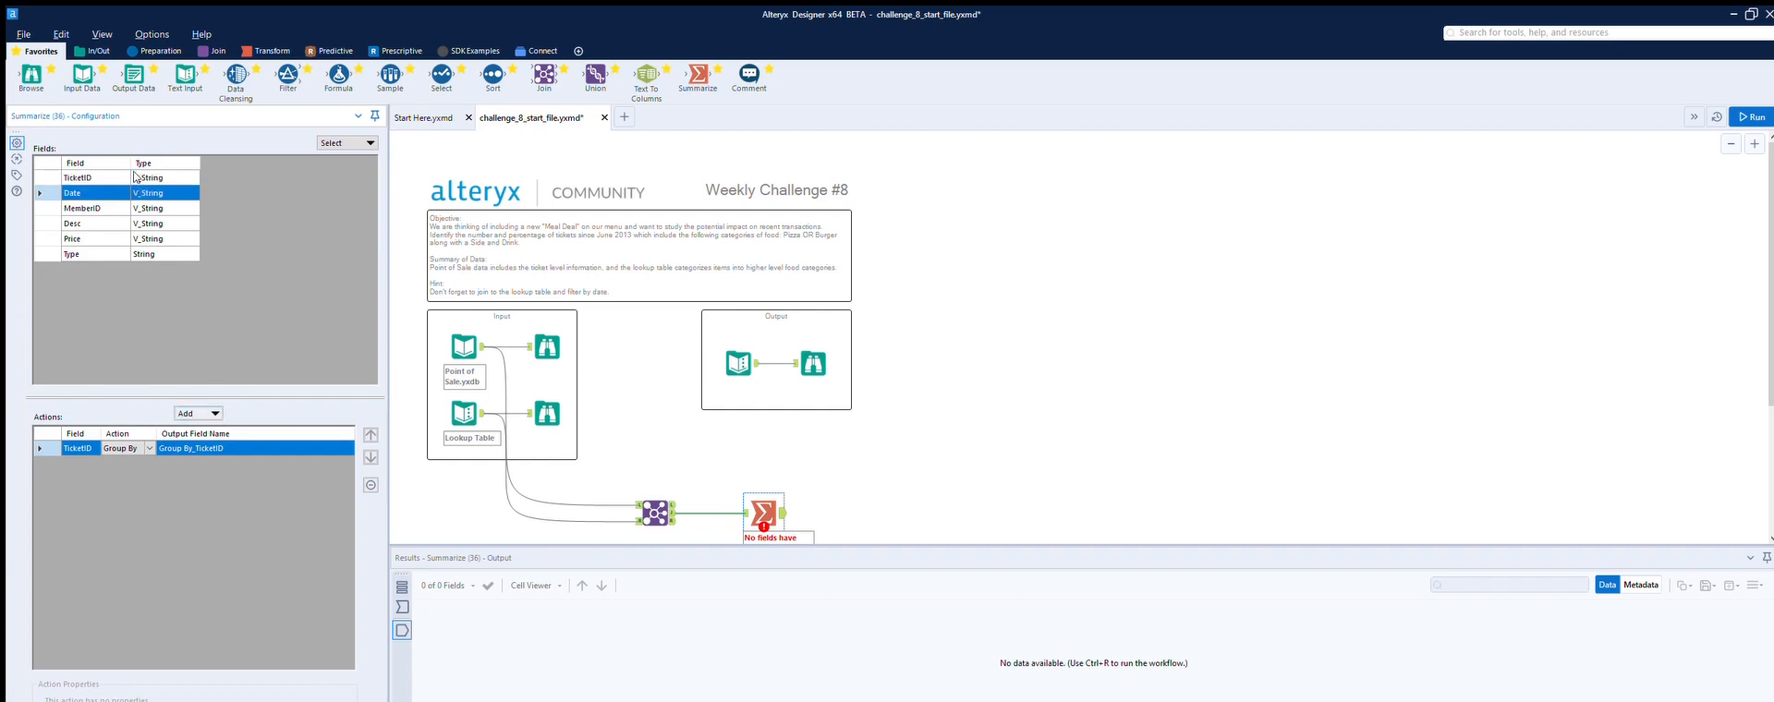
pyautogui.click(219, 412)
pyautogui.click(203, 427)
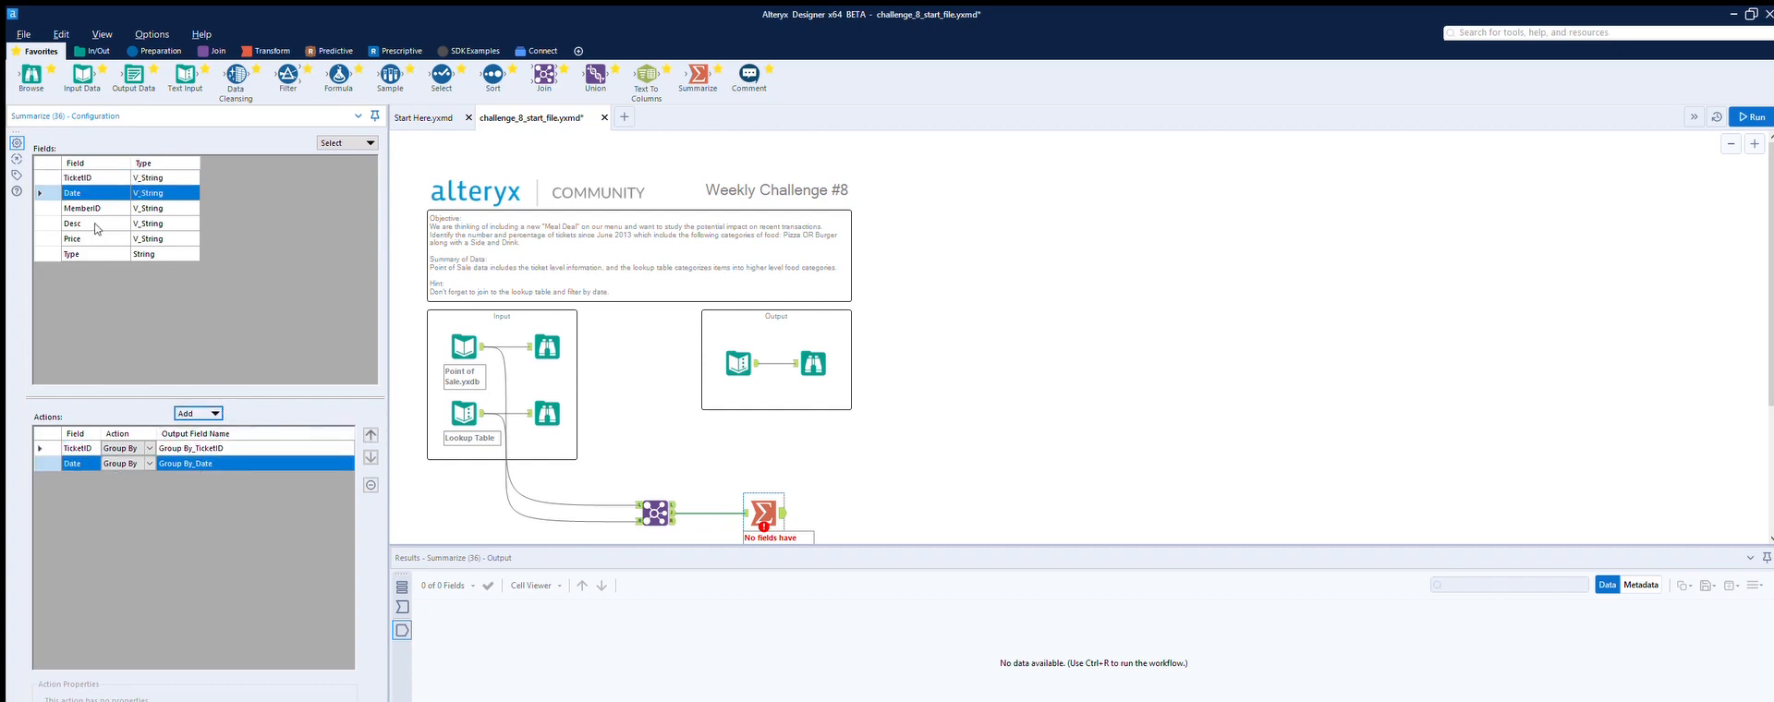
pyautogui.click(94, 254)
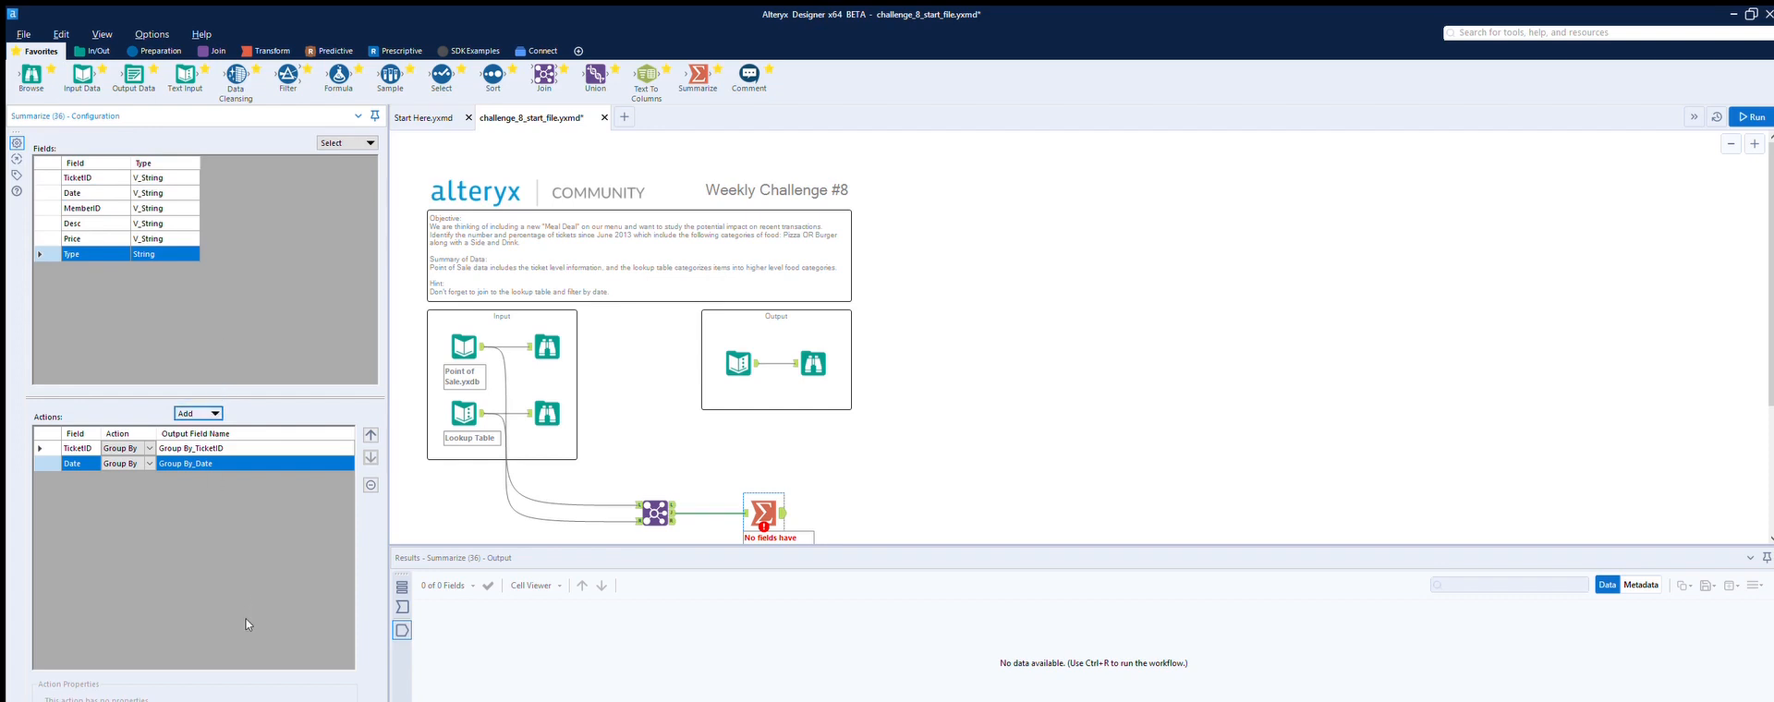
pyautogui.click(355, 644)
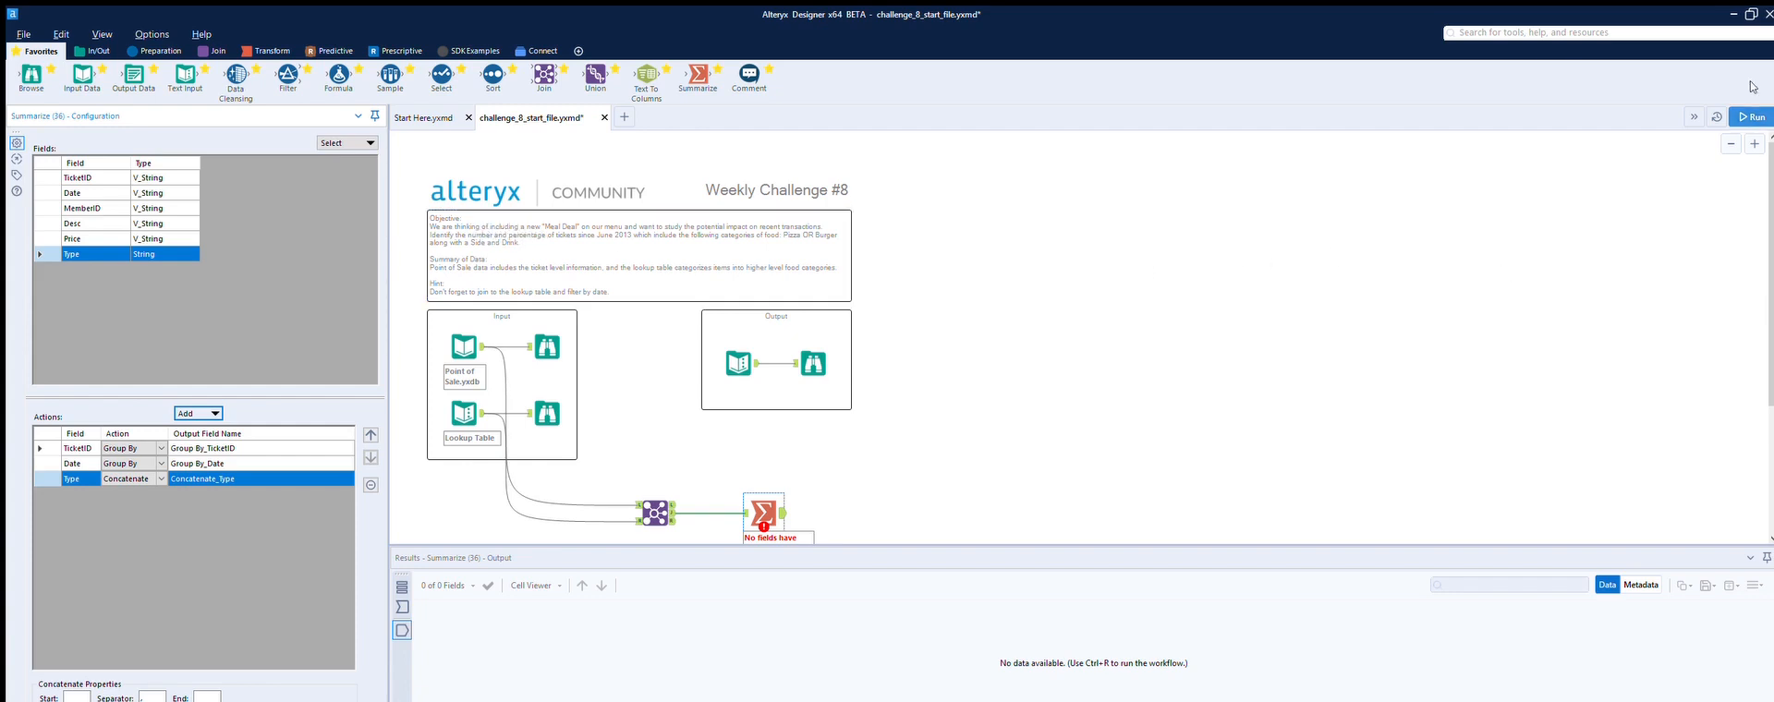
# Step: Run the workflow and inspect the Summarize output's concatenated types per ticket
pyautogui.click(1752, 118)
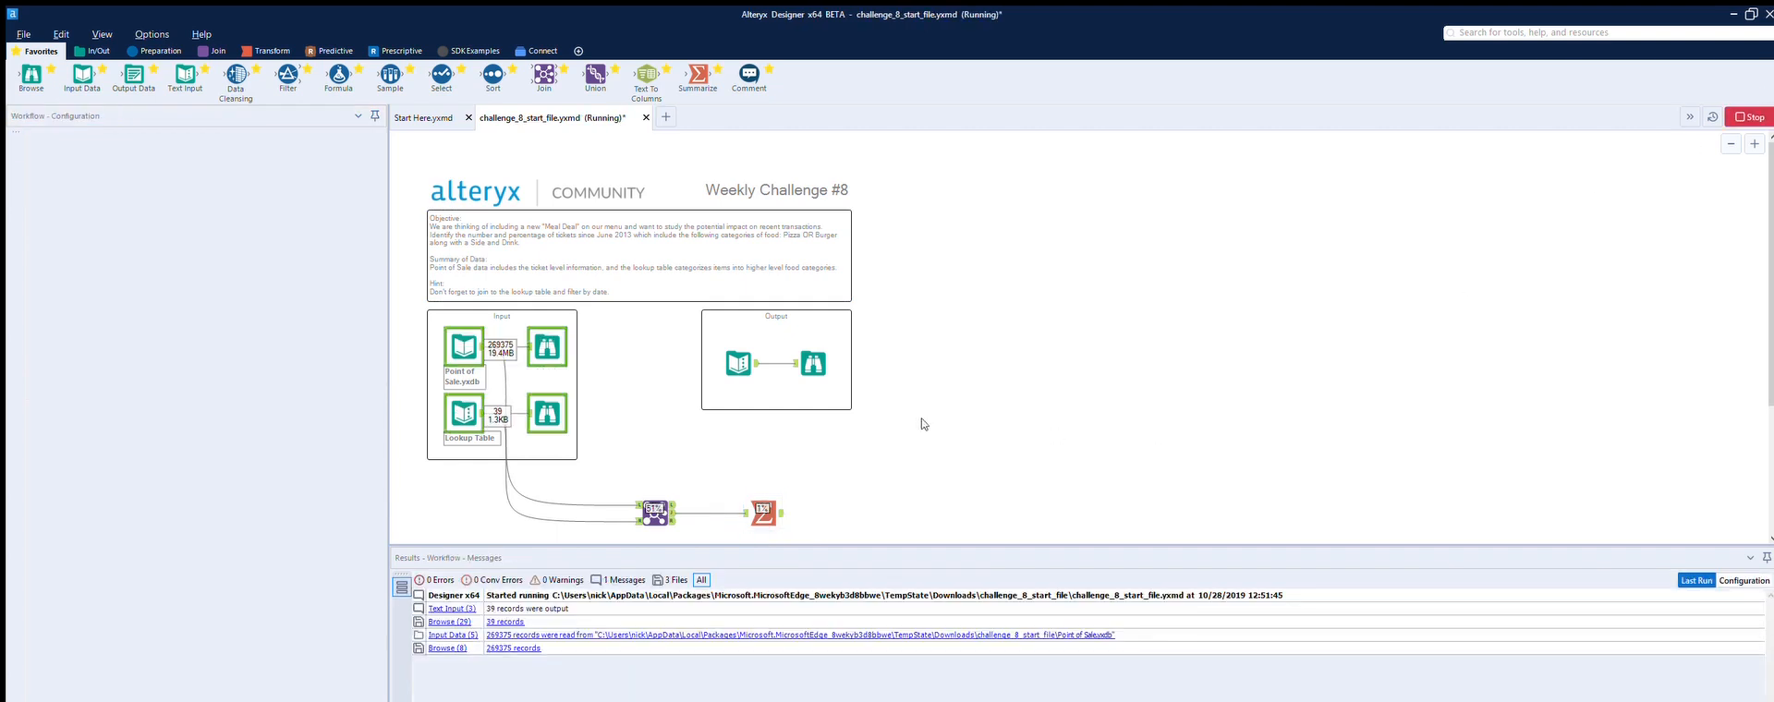
pyautogui.click(775, 504)
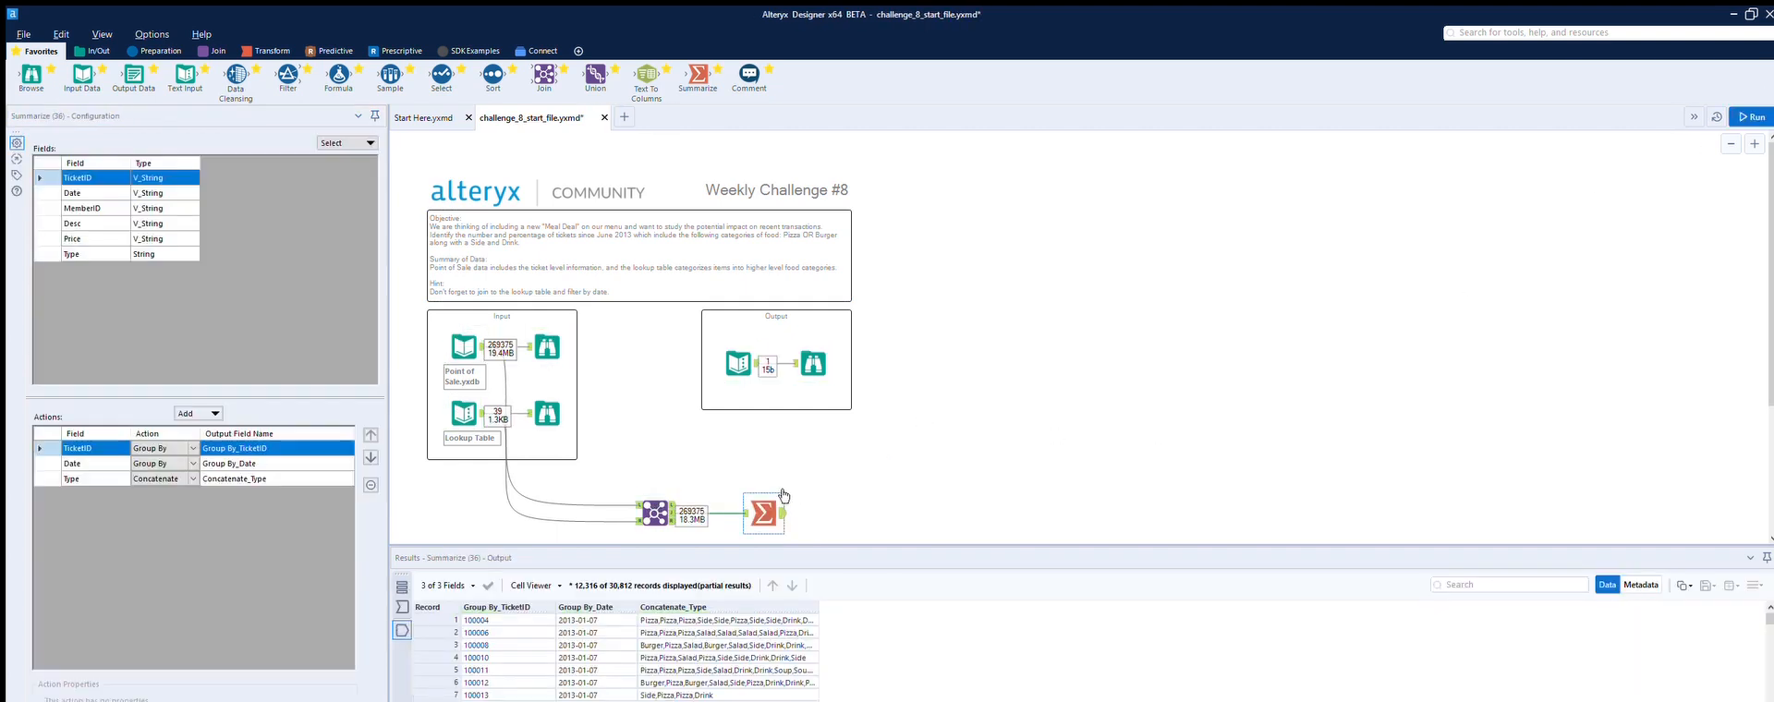
pyautogui.scroll(-5, 506, 605)
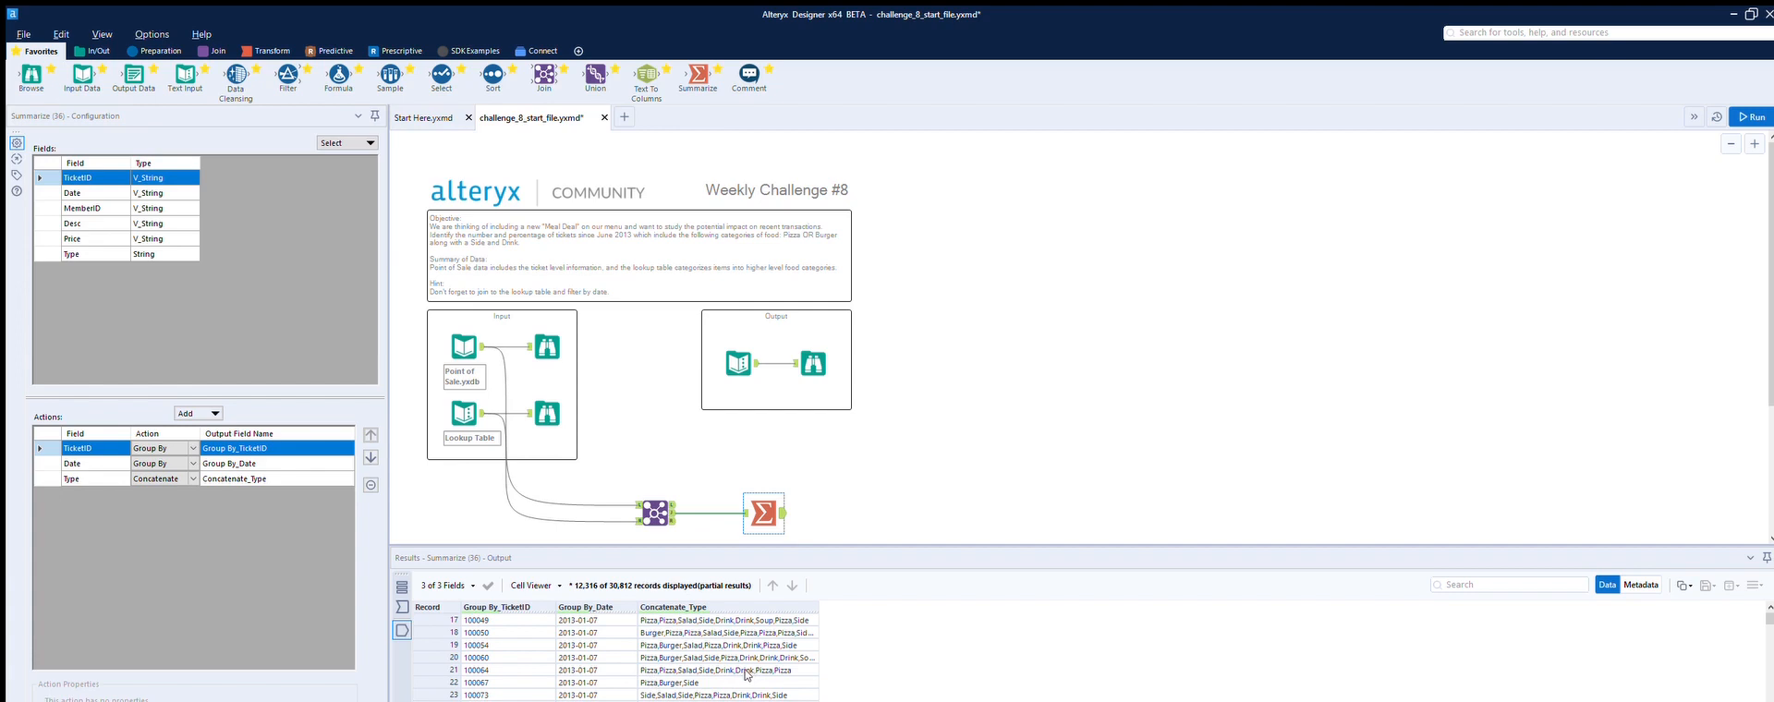
pyautogui.scroll(-2, 864, 459)
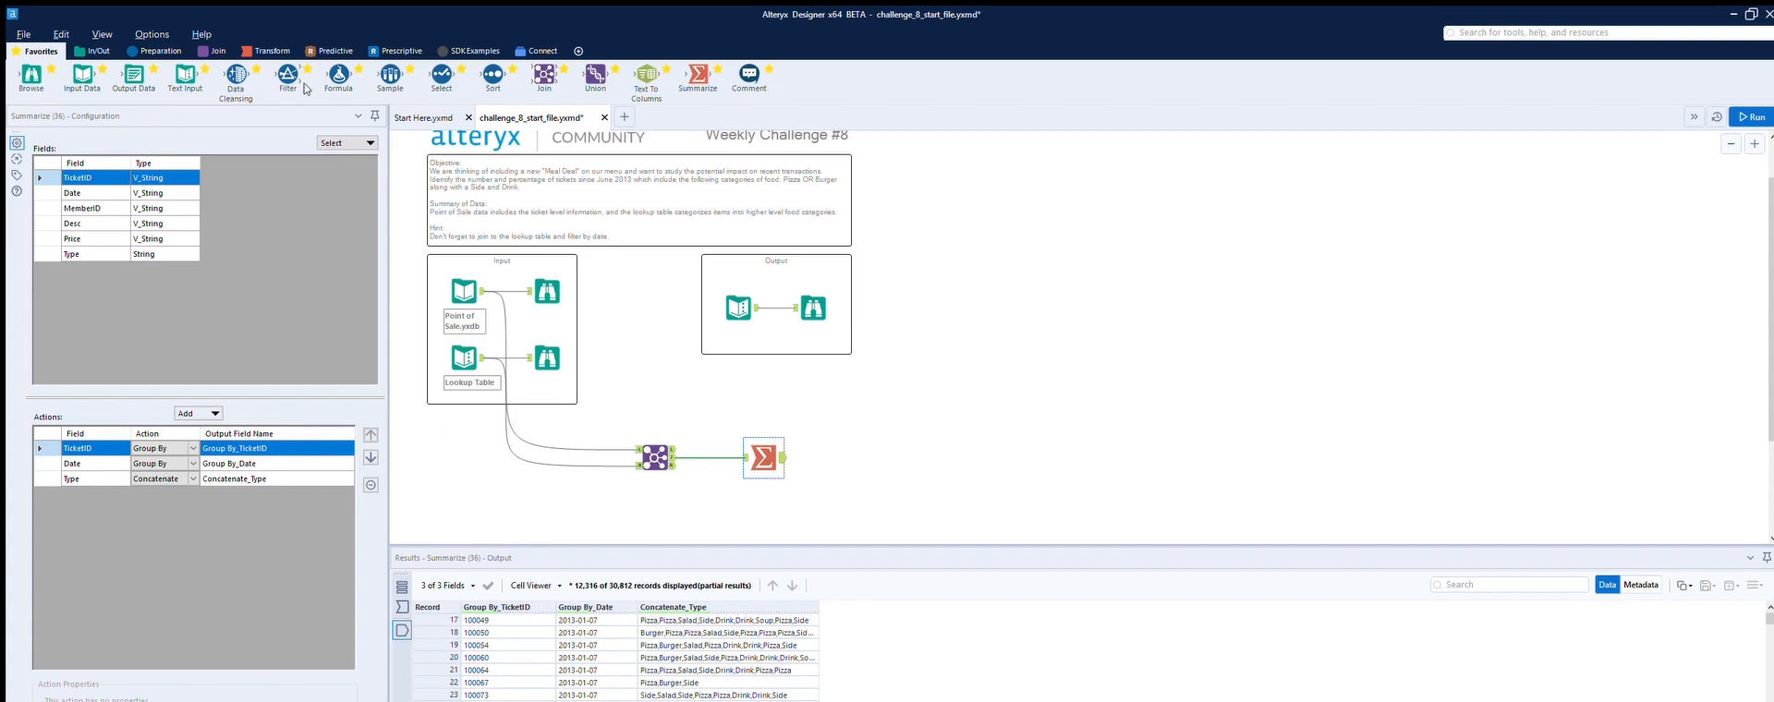
# Step: Add a Formula tool after the Summarize and create a new output column named Meal deal count
pyautogui.moveTo(339, 74); pyautogui.dragTo(873, 456)
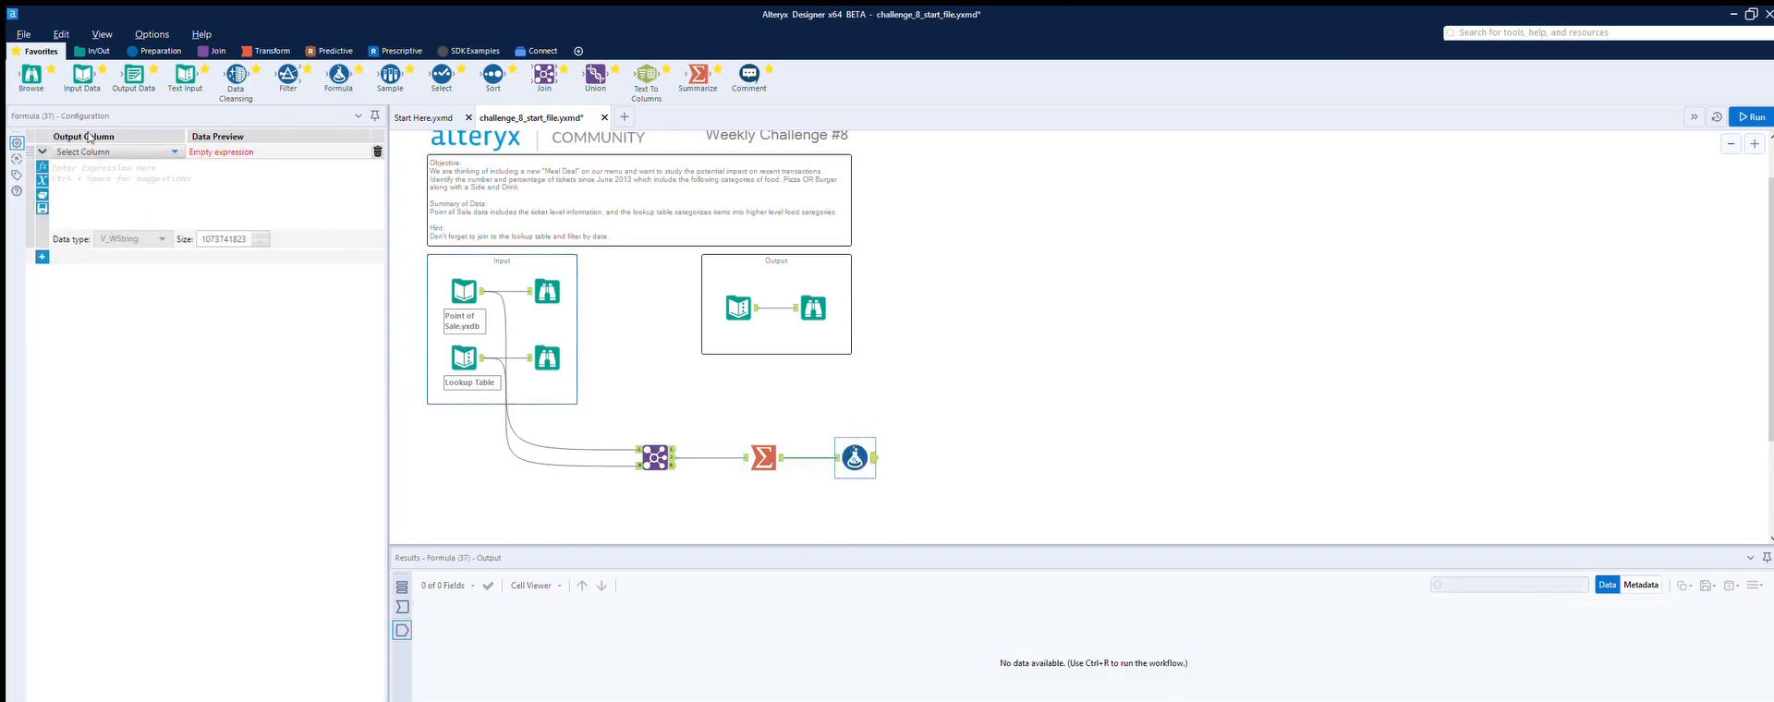
pyautogui.click(110, 148)
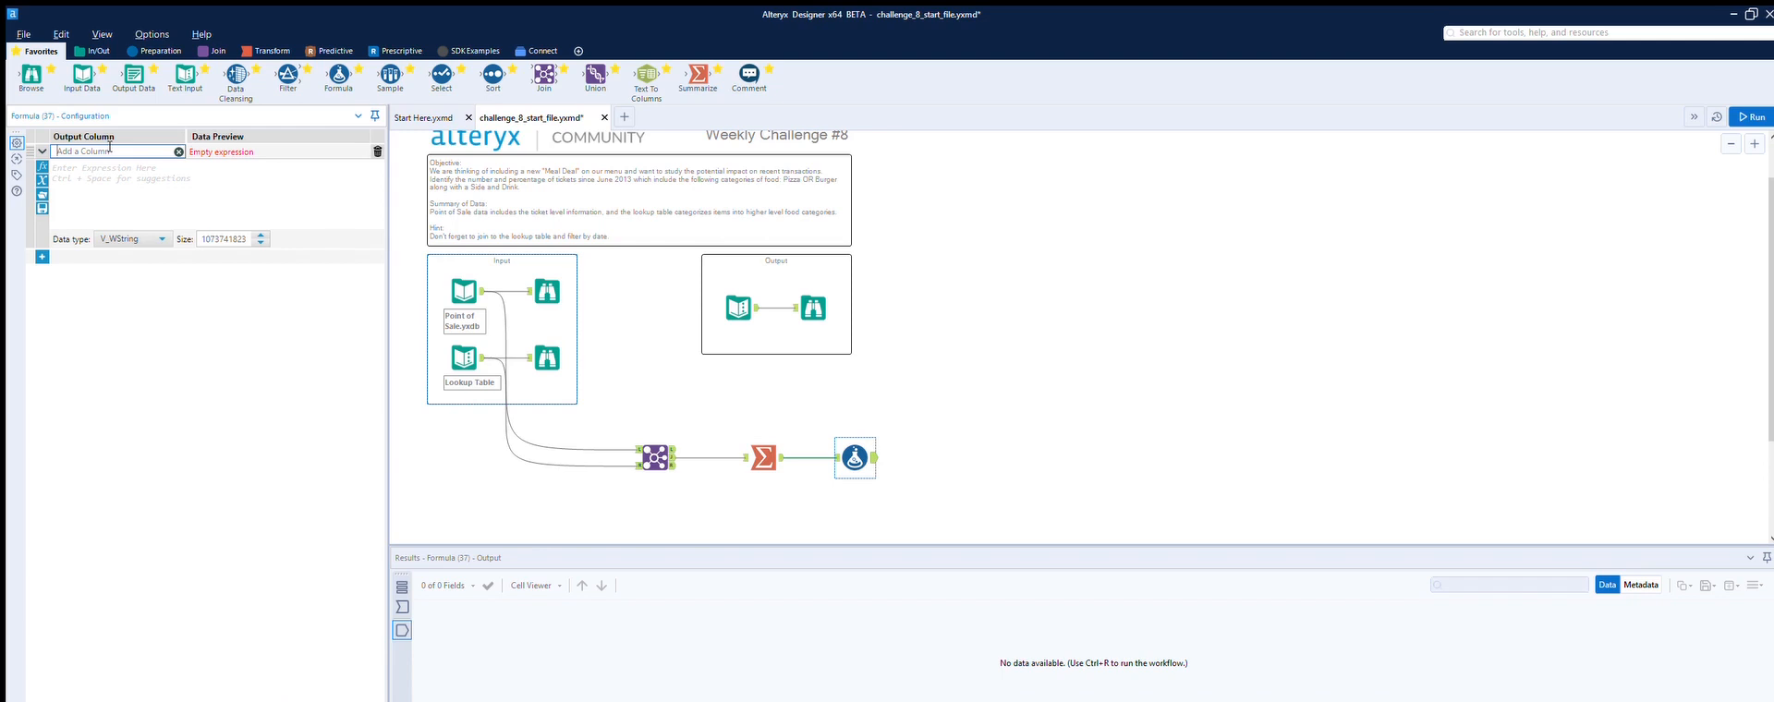
pyautogui.write('Mead deal count')
pyautogui.press('Tab')
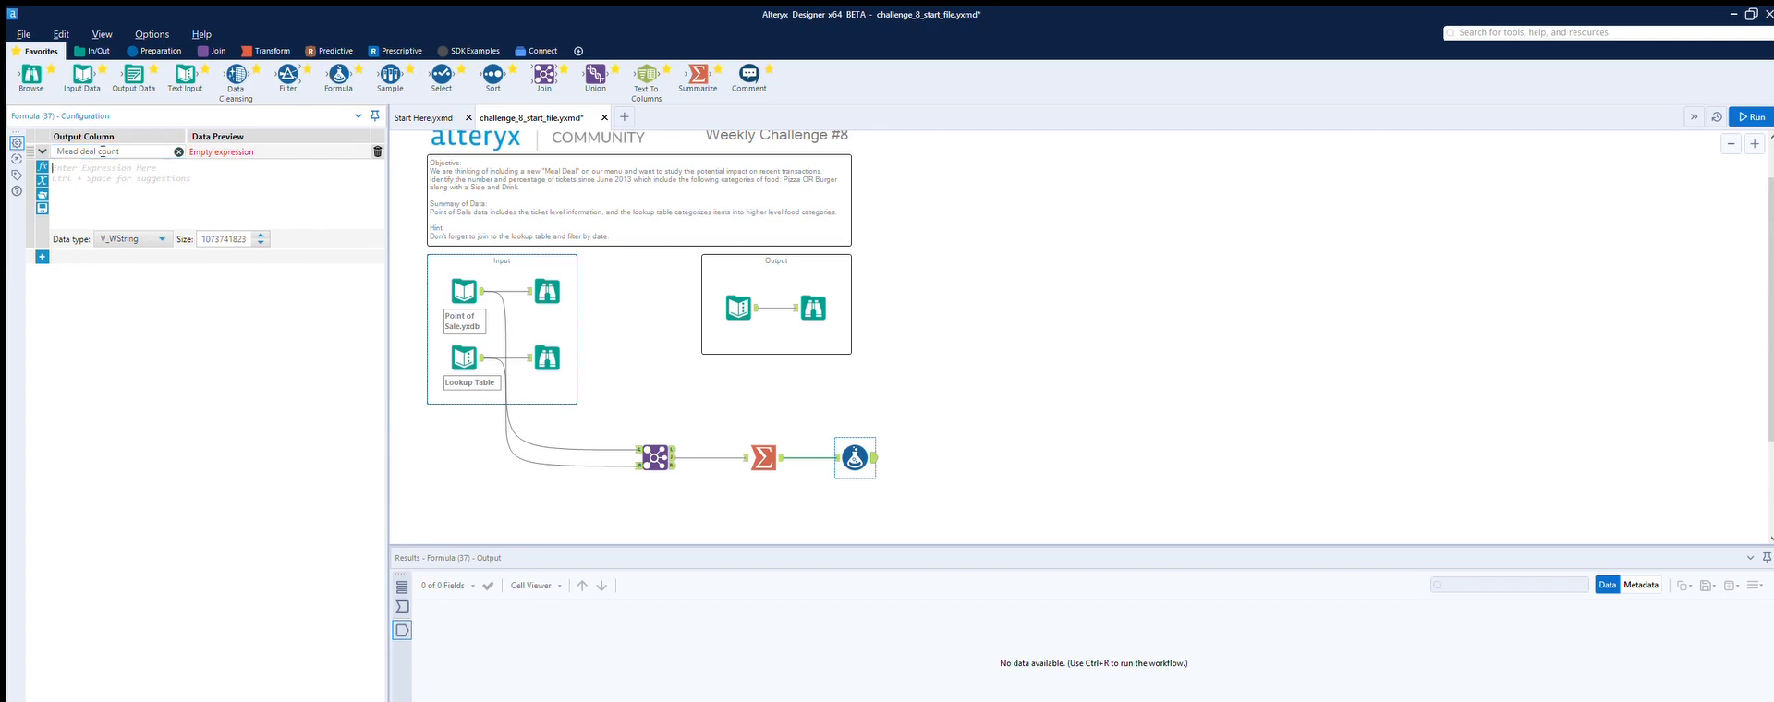
# Step: Start an IF THEN ELSE ENDIF expression for the Meal deal count column
pyautogui.tripleClick(83, 154)
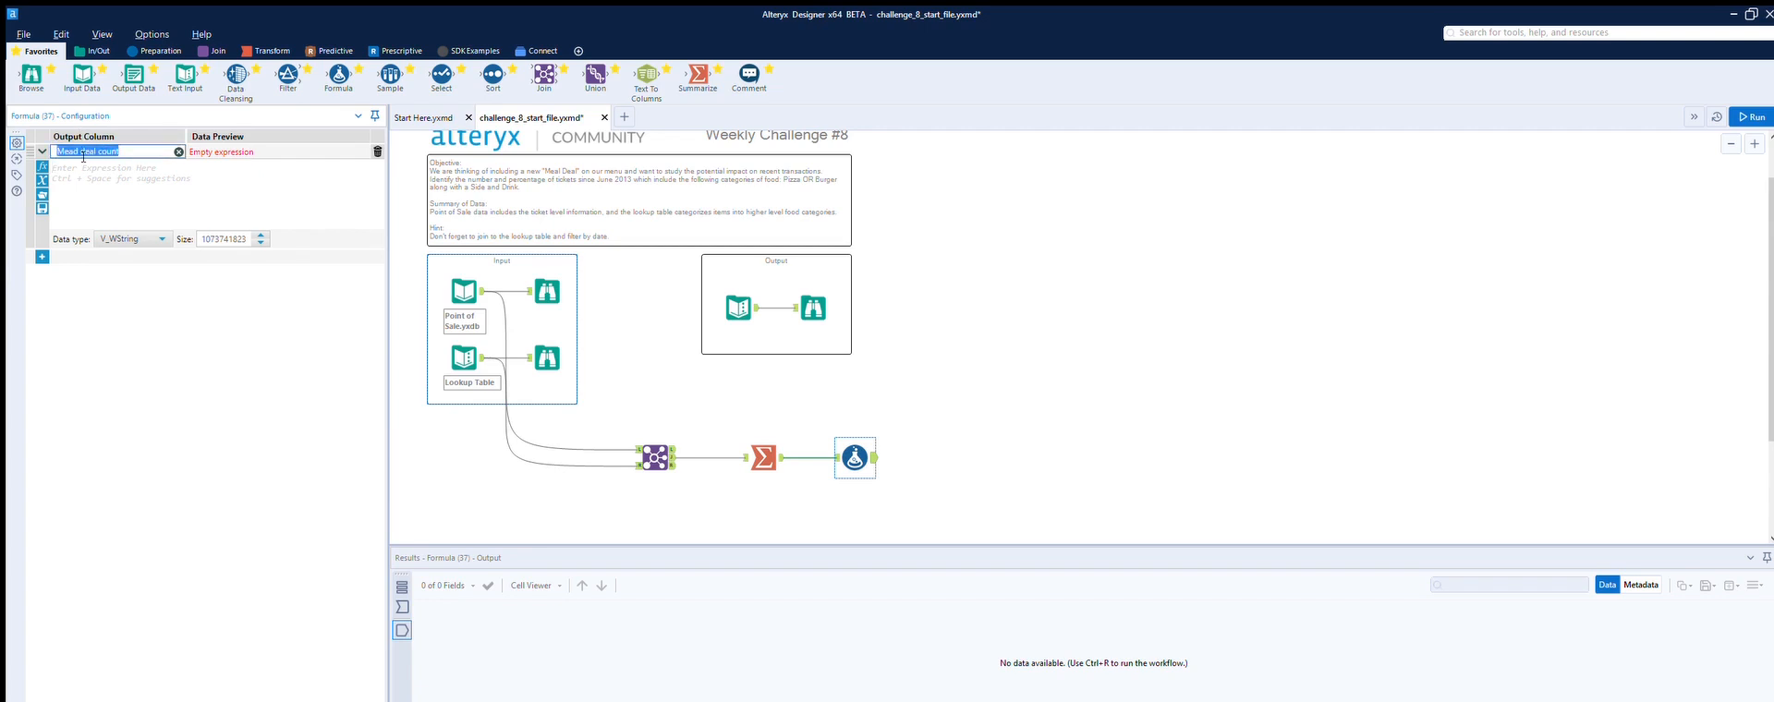
pyautogui.click(86, 154)
pyautogui.press('Tab')
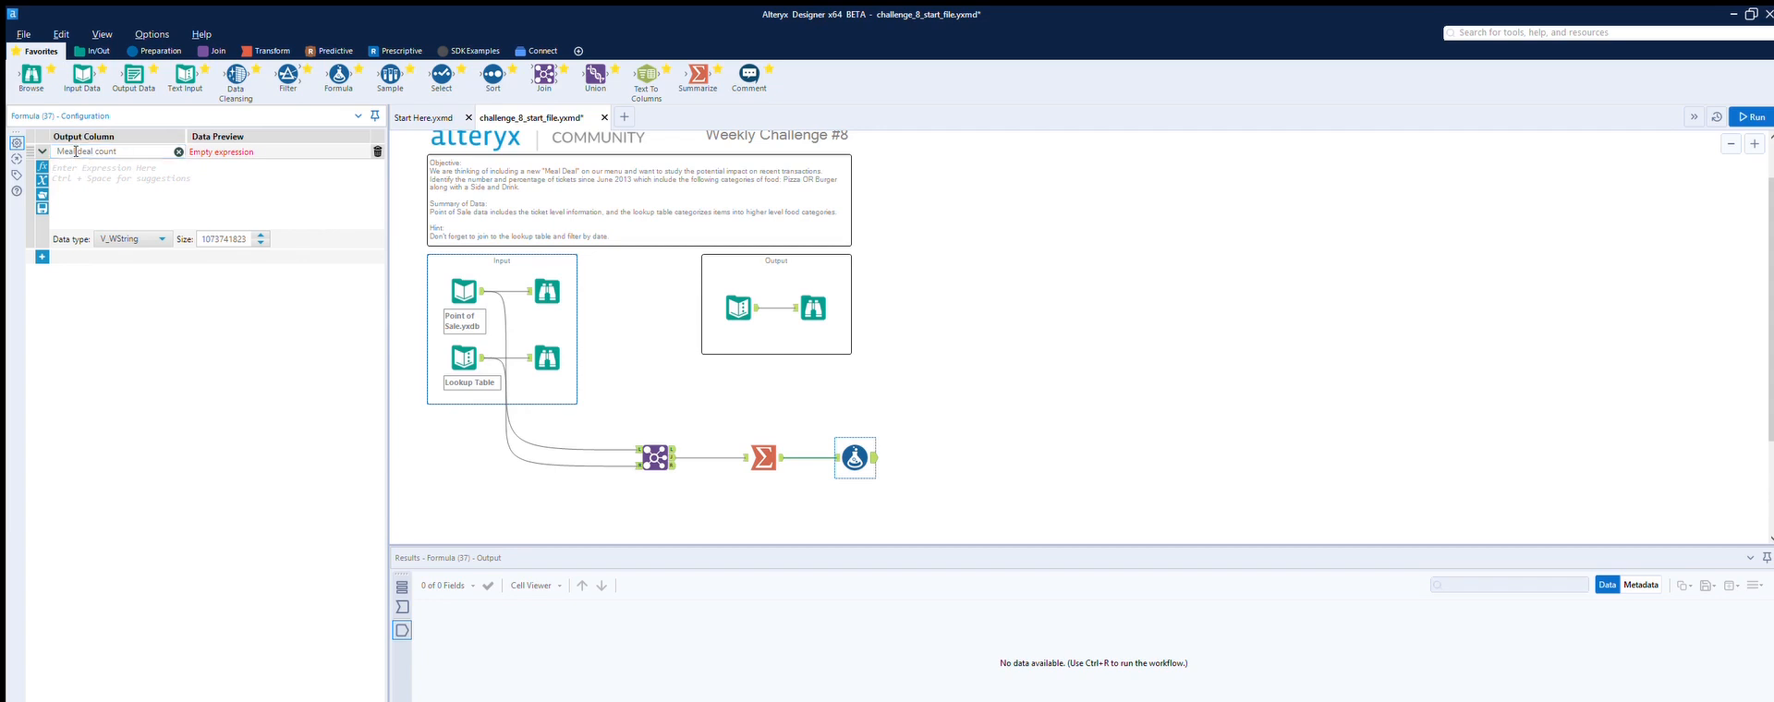
pyautogui.write('I')
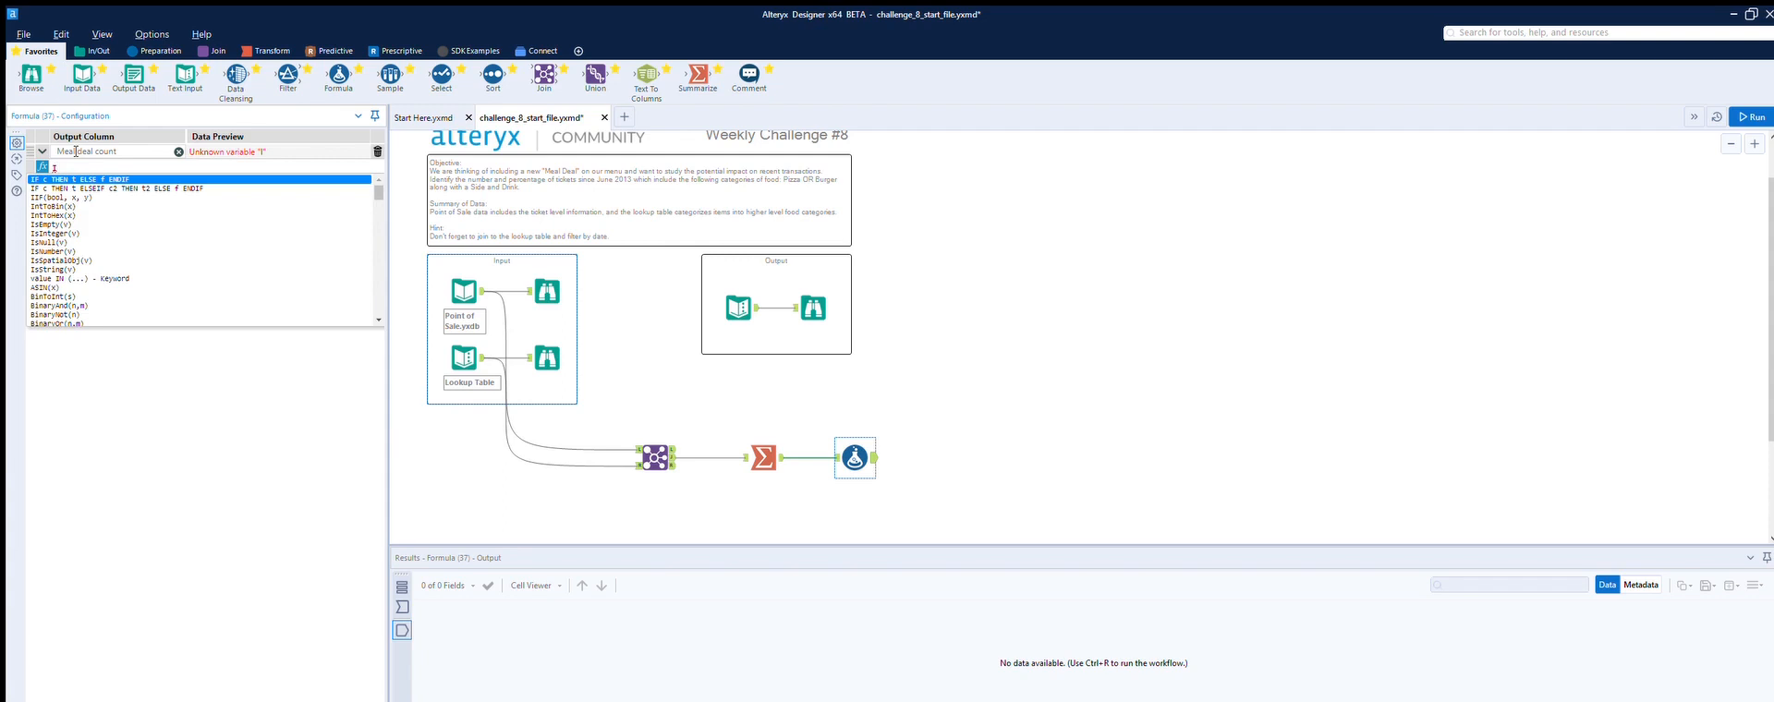
pyautogui.press('Return')
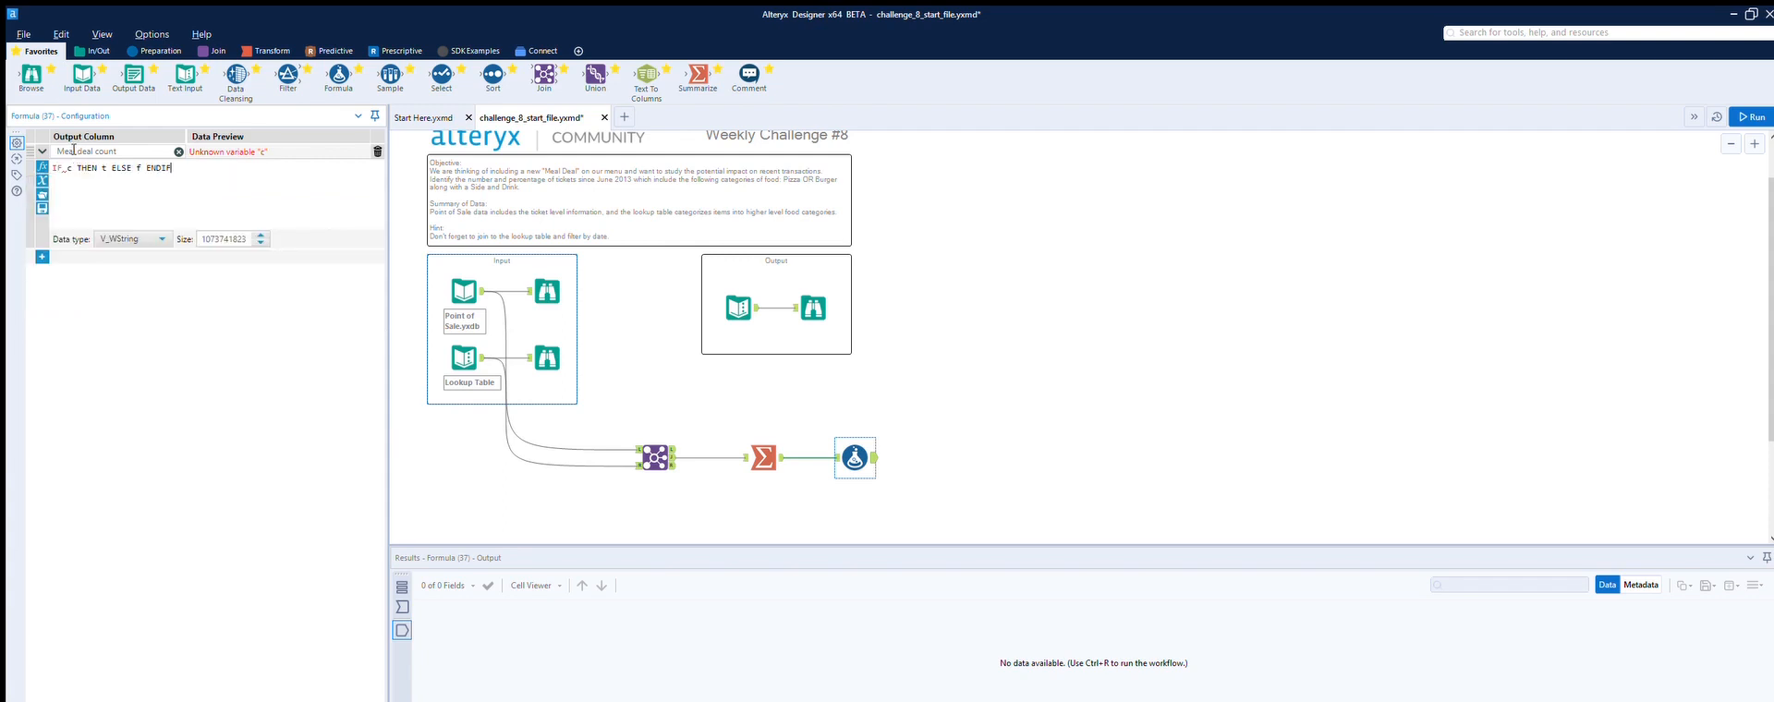
# Step: Make the IF condition a Contains function applied to the [Concatenate_Type] field
pyautogui.click(78, 170)
pyautogui.press('BackSpace')
pyautogui.write('[')
pyautogui.press('Down')
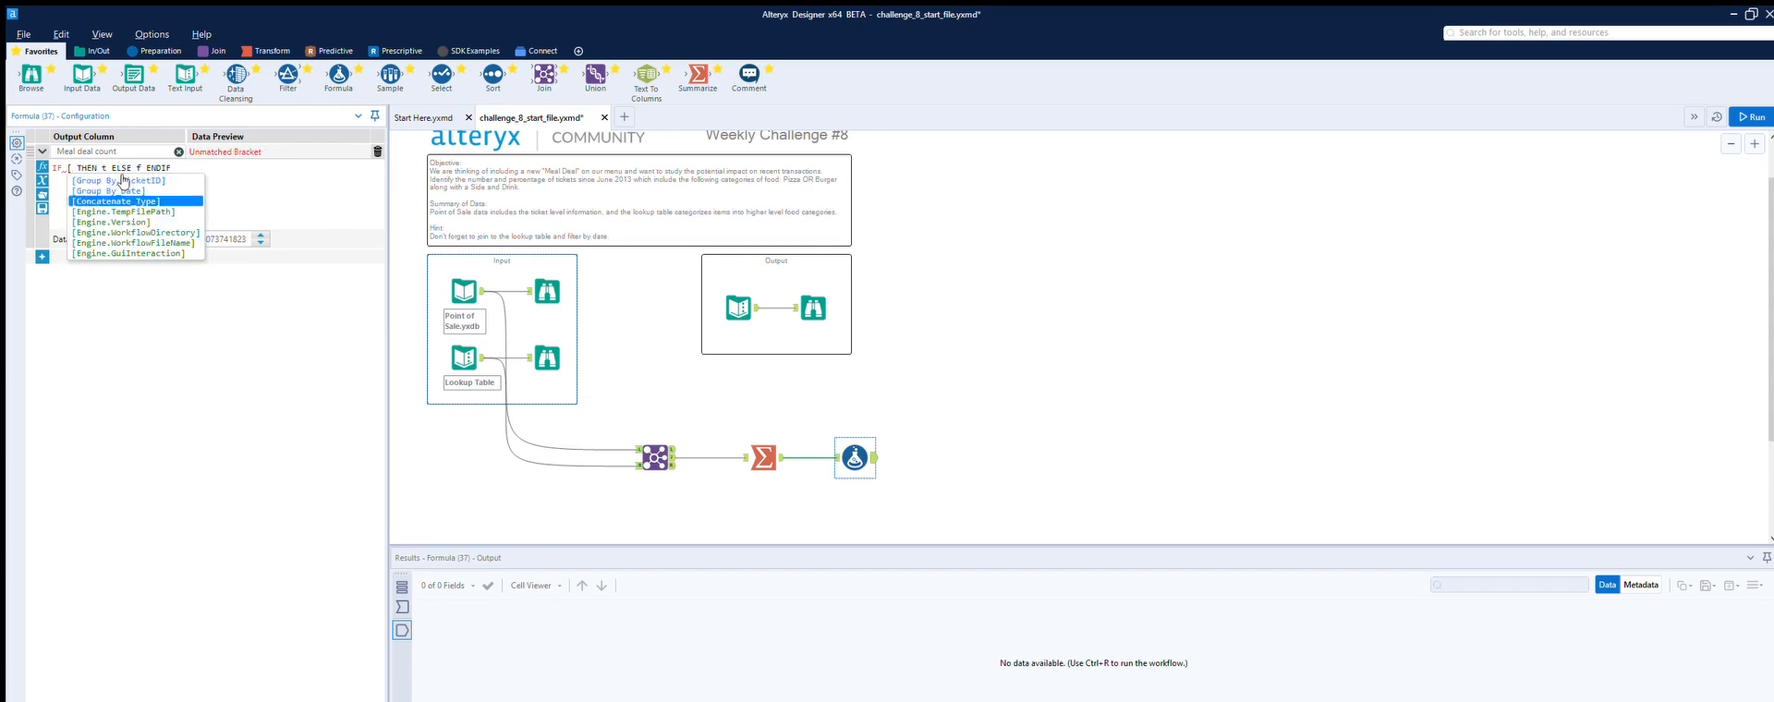
pyautogui.press('Return')
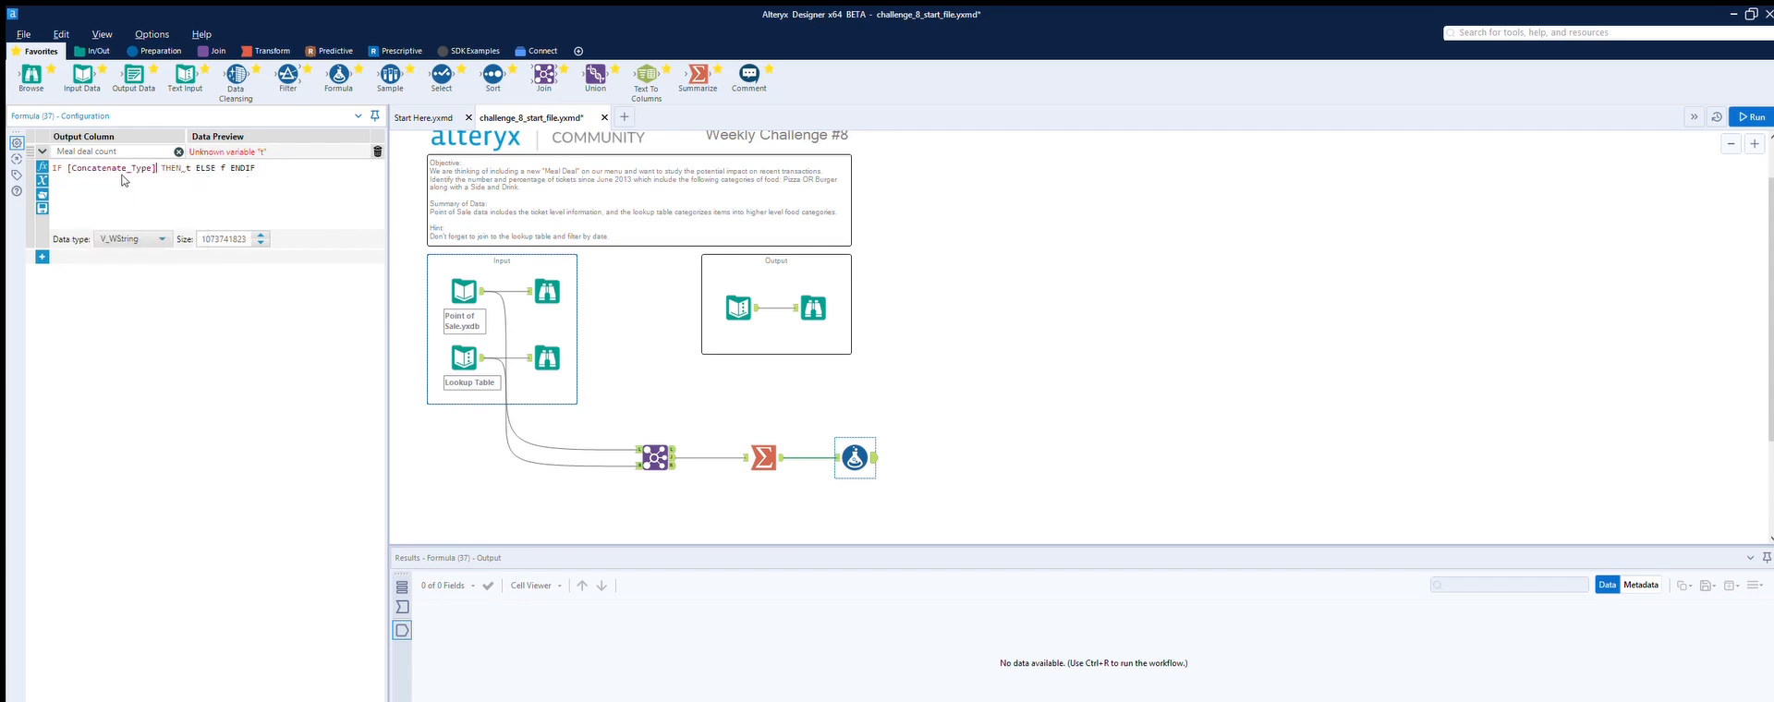
pyautogui.write('con')
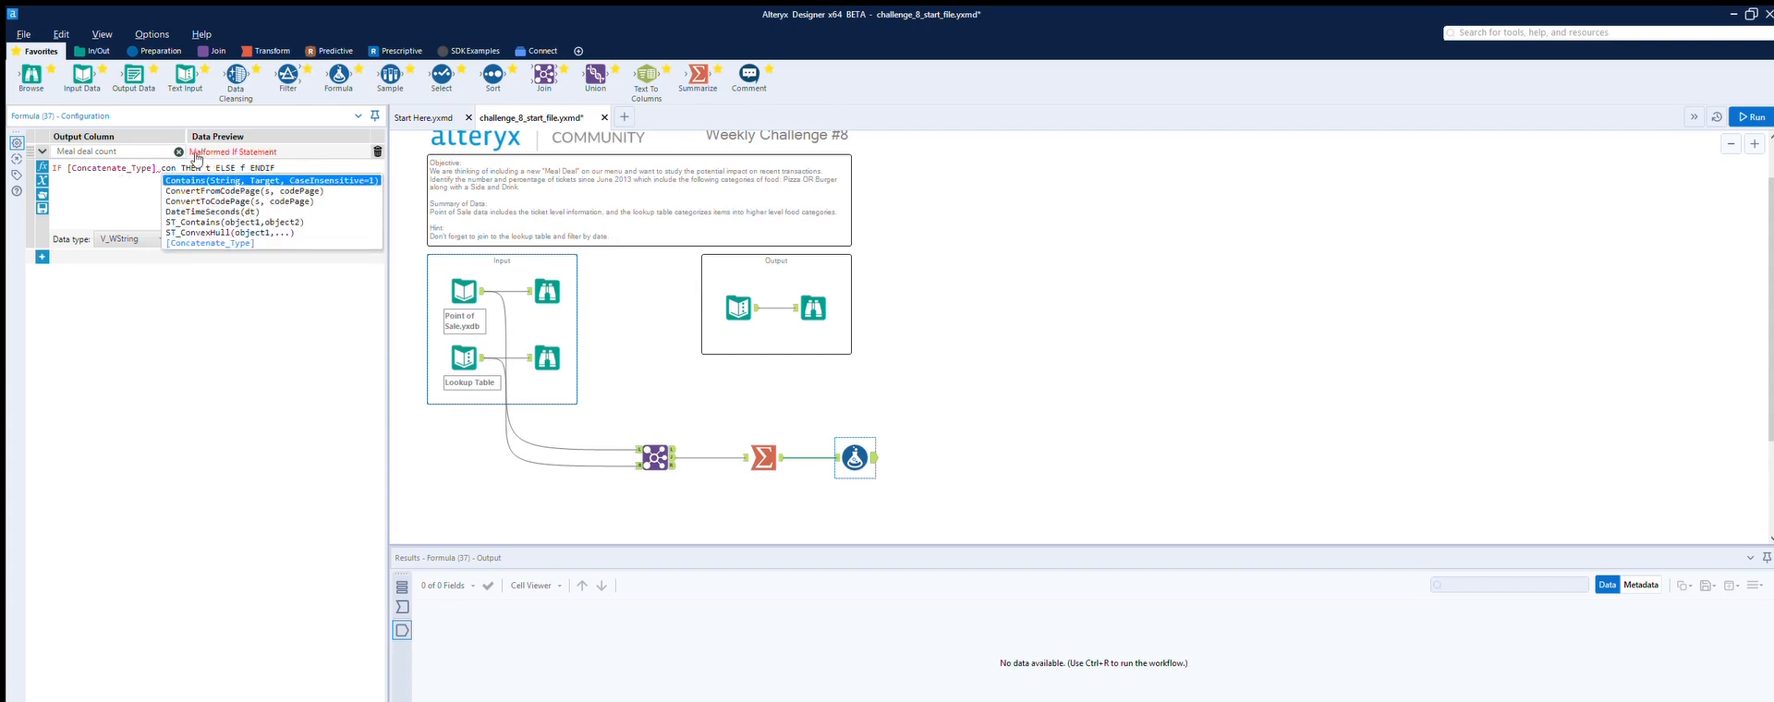
pyautogui.press('Return')
pyautogui.moveTo(155, 164); pyautogui.dragTo(69, 150)
pyautogui.hotkey('ctrl', 'x')
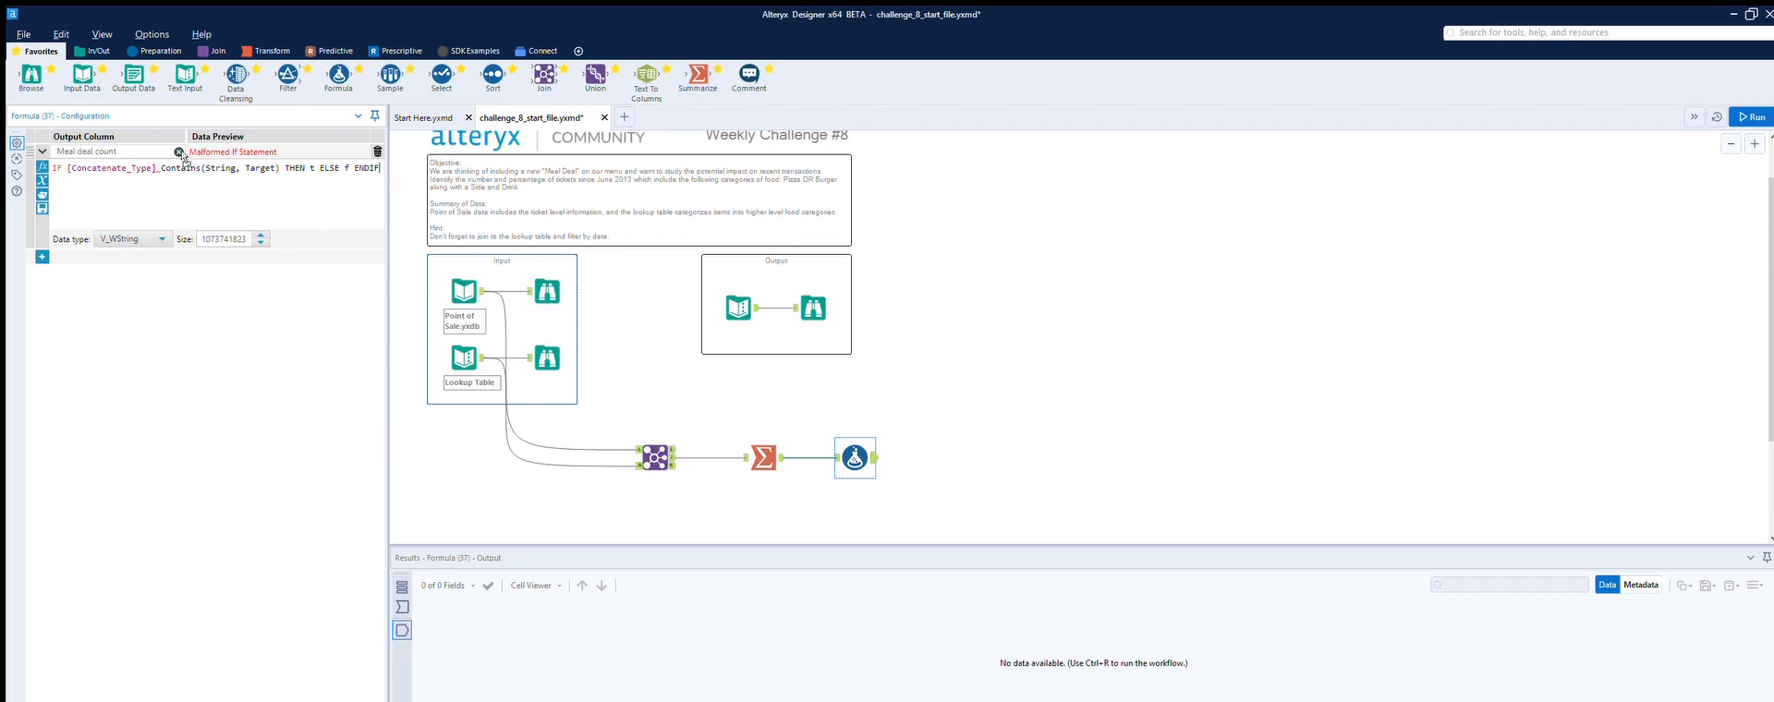
pyautogui.doubleClick(129, 168)
pyautogui.hotkey('ctrl', 'v')
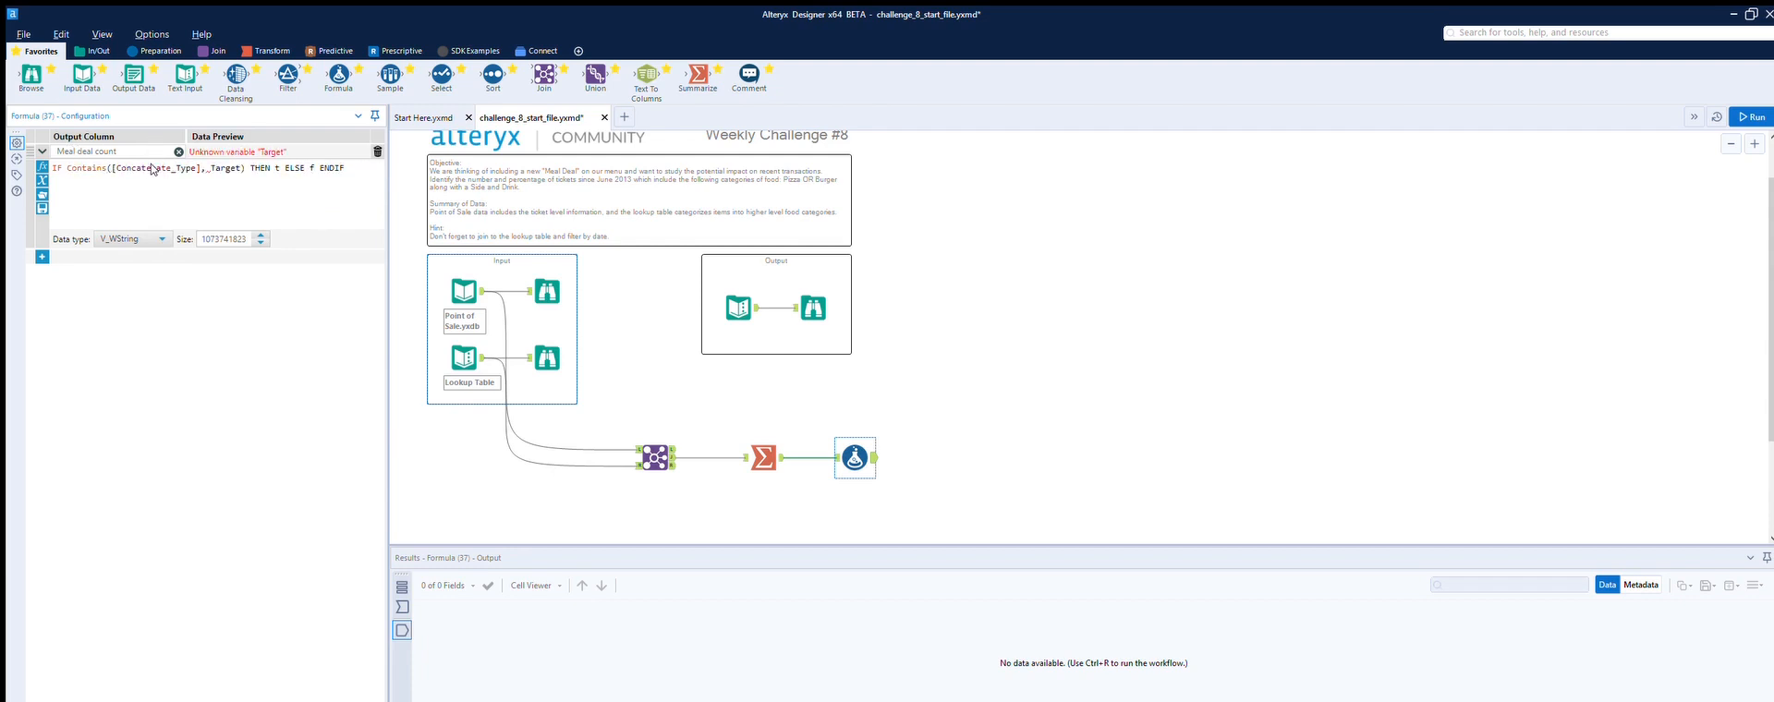
# Step: Set the Contains target to 'Pizza'
pyautogui.hotkey('ctrl', 'Delete')
pyautogui.write('@pi')
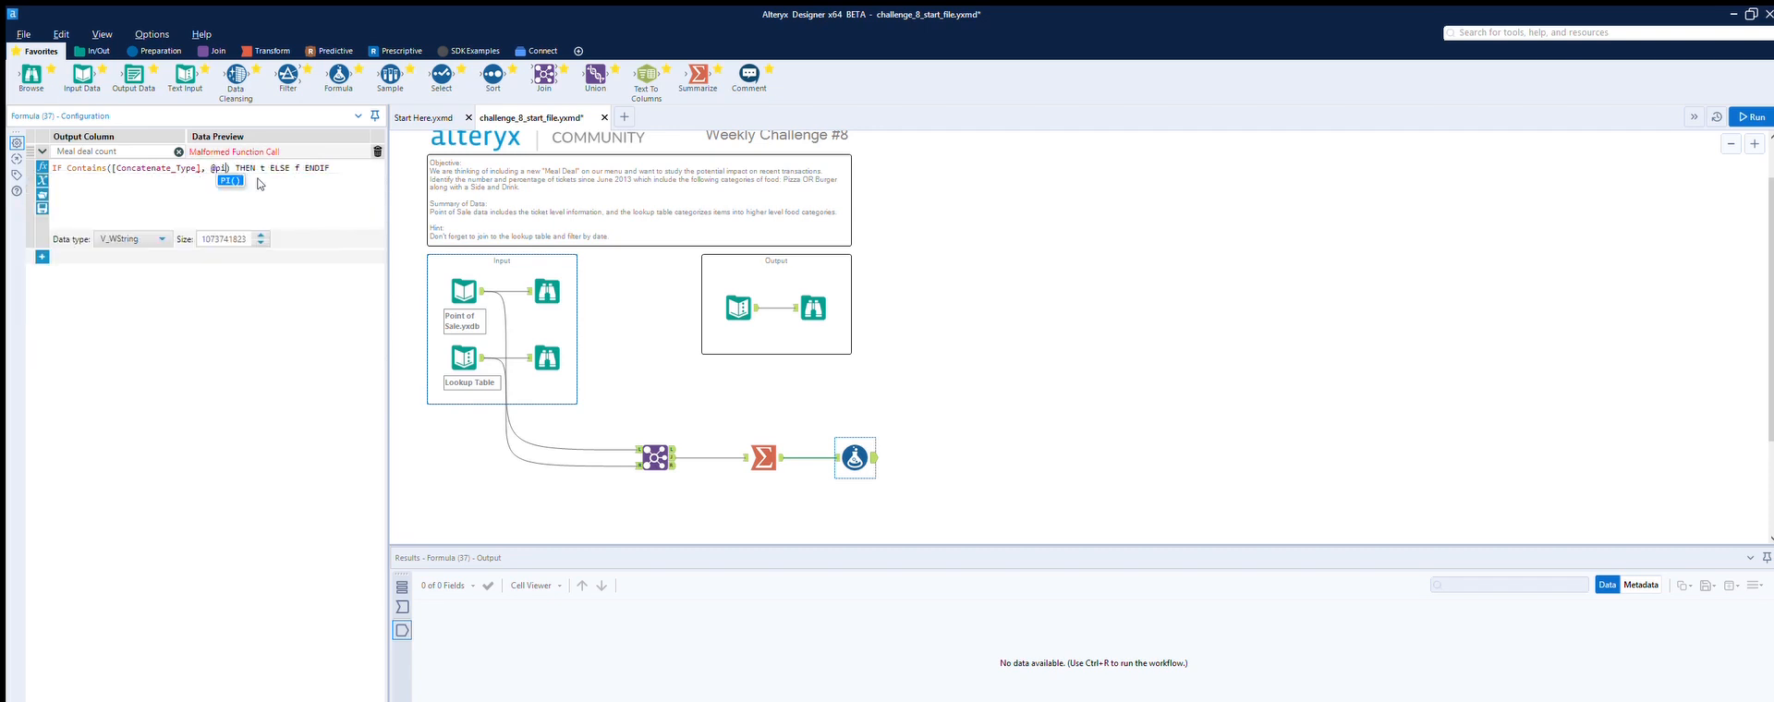
pyautogui.press('BackSpace')
pyautogui.press('BackSpace')
pyautogui.press('BackSpace')
pyautogui.write("'p")
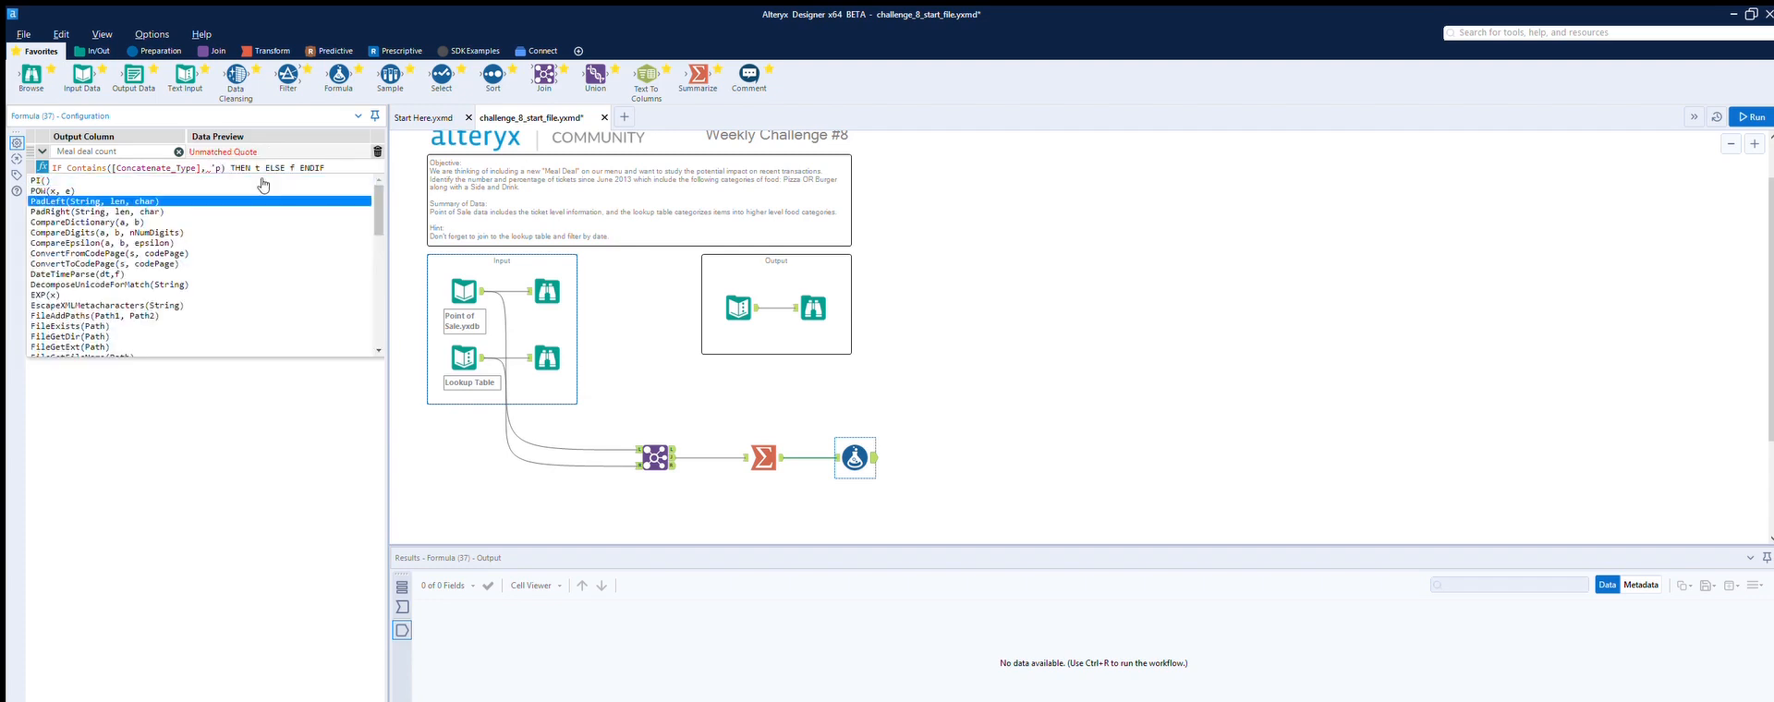
pyautogui.write('izza')
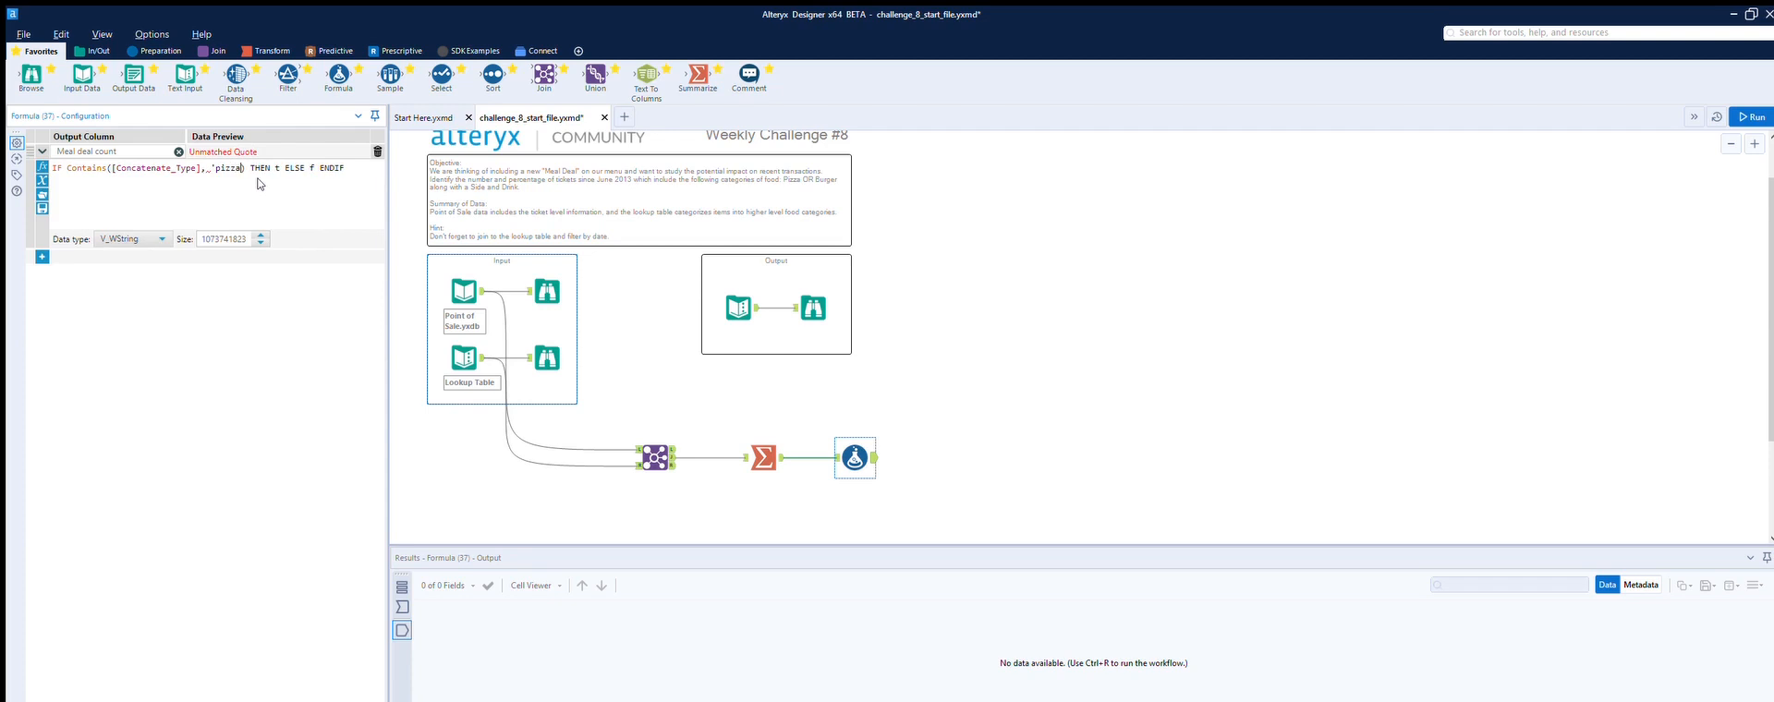
pyautogui.write("'")
pyautogui.click(224, 166)
pyautogui.press('BackSpace')
pyautogui.write('P')
# Step: Add an or Contains([Concatenate_Type], 'Burger') condition to the expression
pyautogui.click(246, 164)
pyautogui.write('or')
pyautogui.press('BackSpace')
pyautogui.press('BackSpace')
pyautogui.press('BackSpace')
pyautogui.write('or c on')
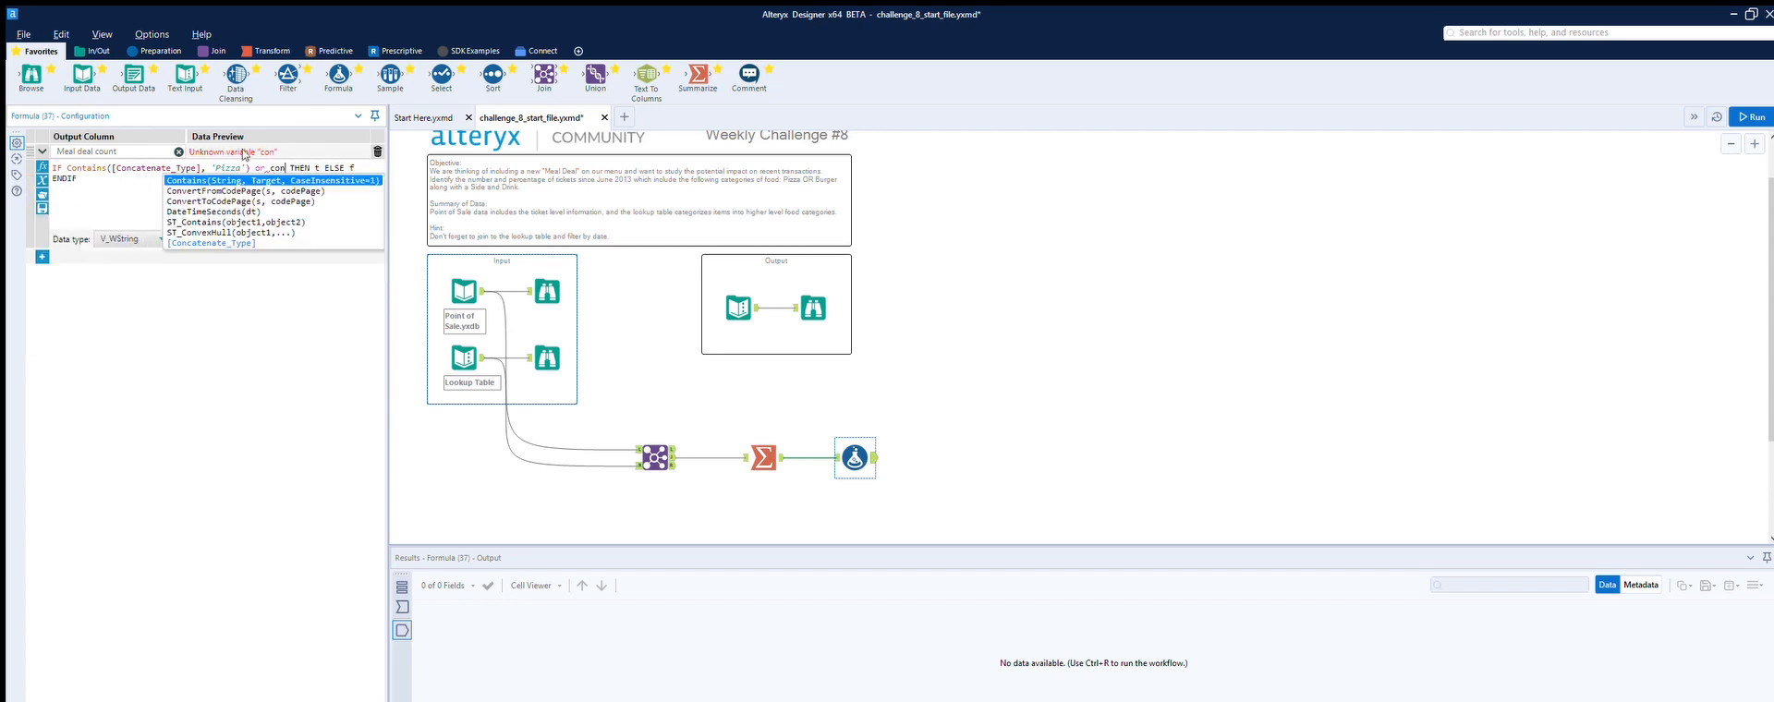
pyautogui.write('tain')
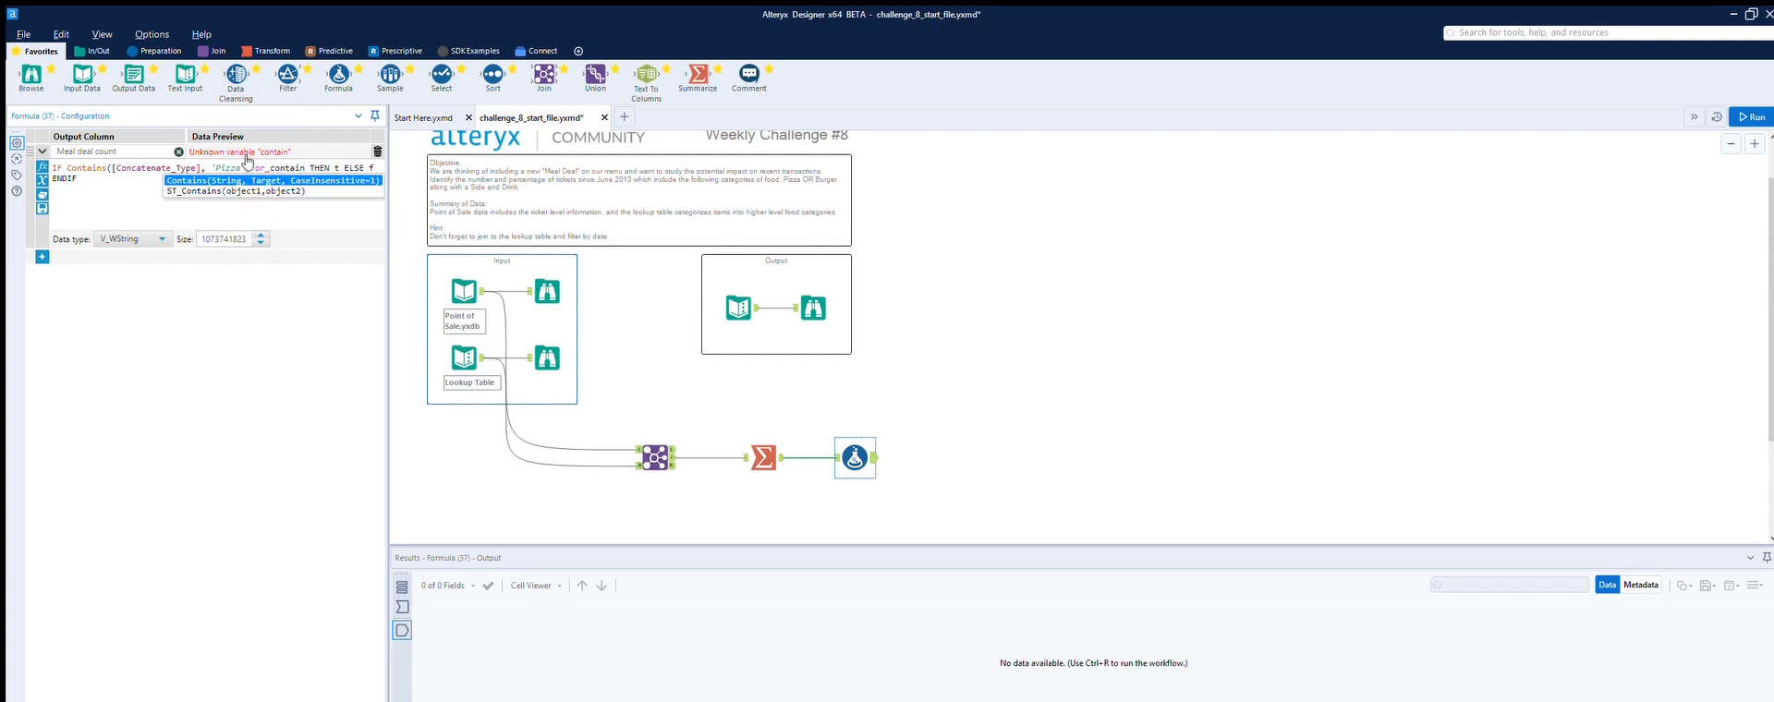
pyautogui.press('Return')
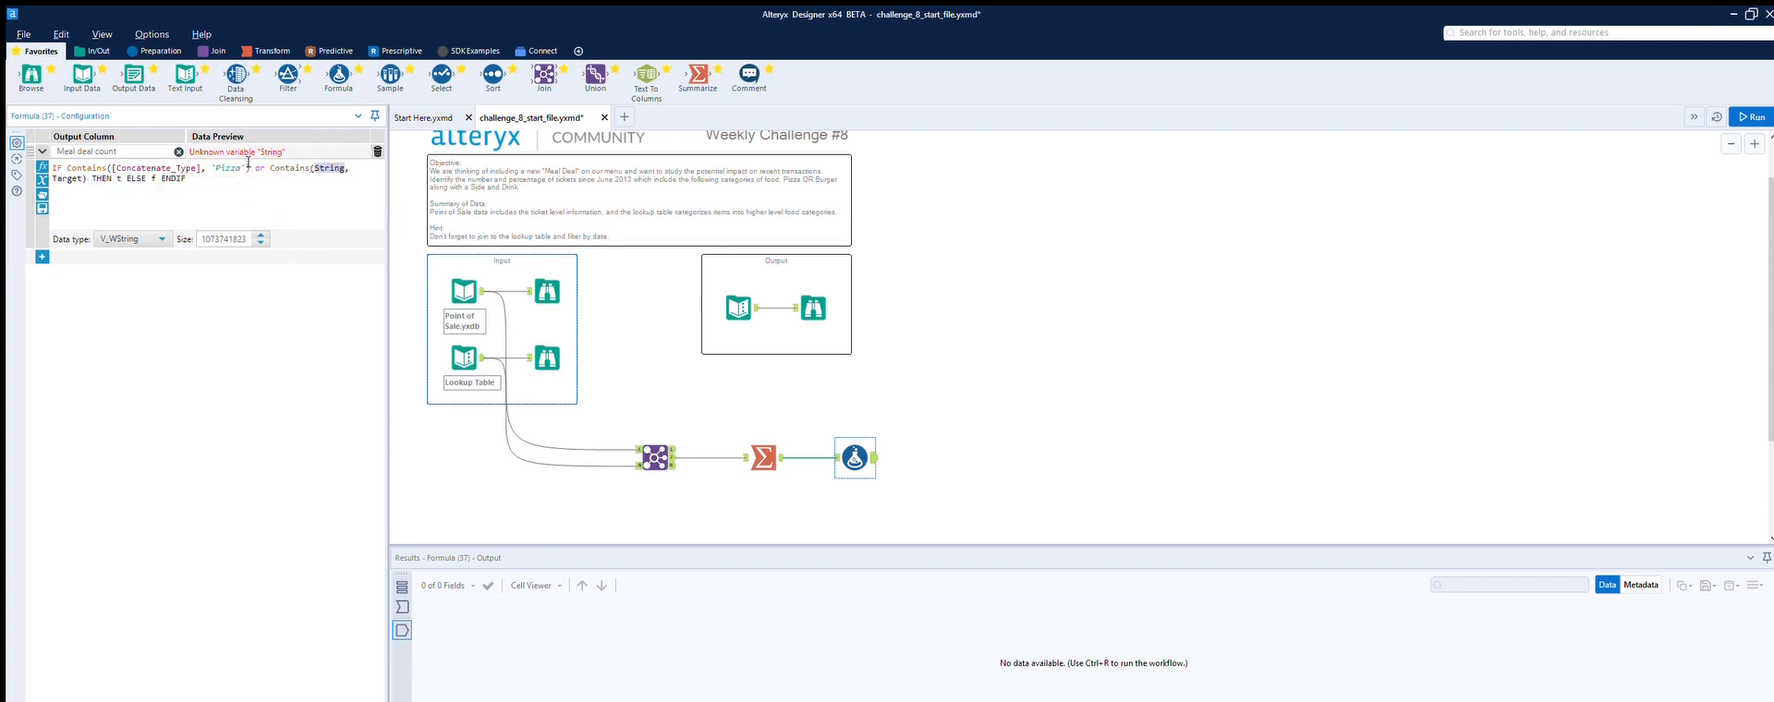
pyautogui.write('[, Target')
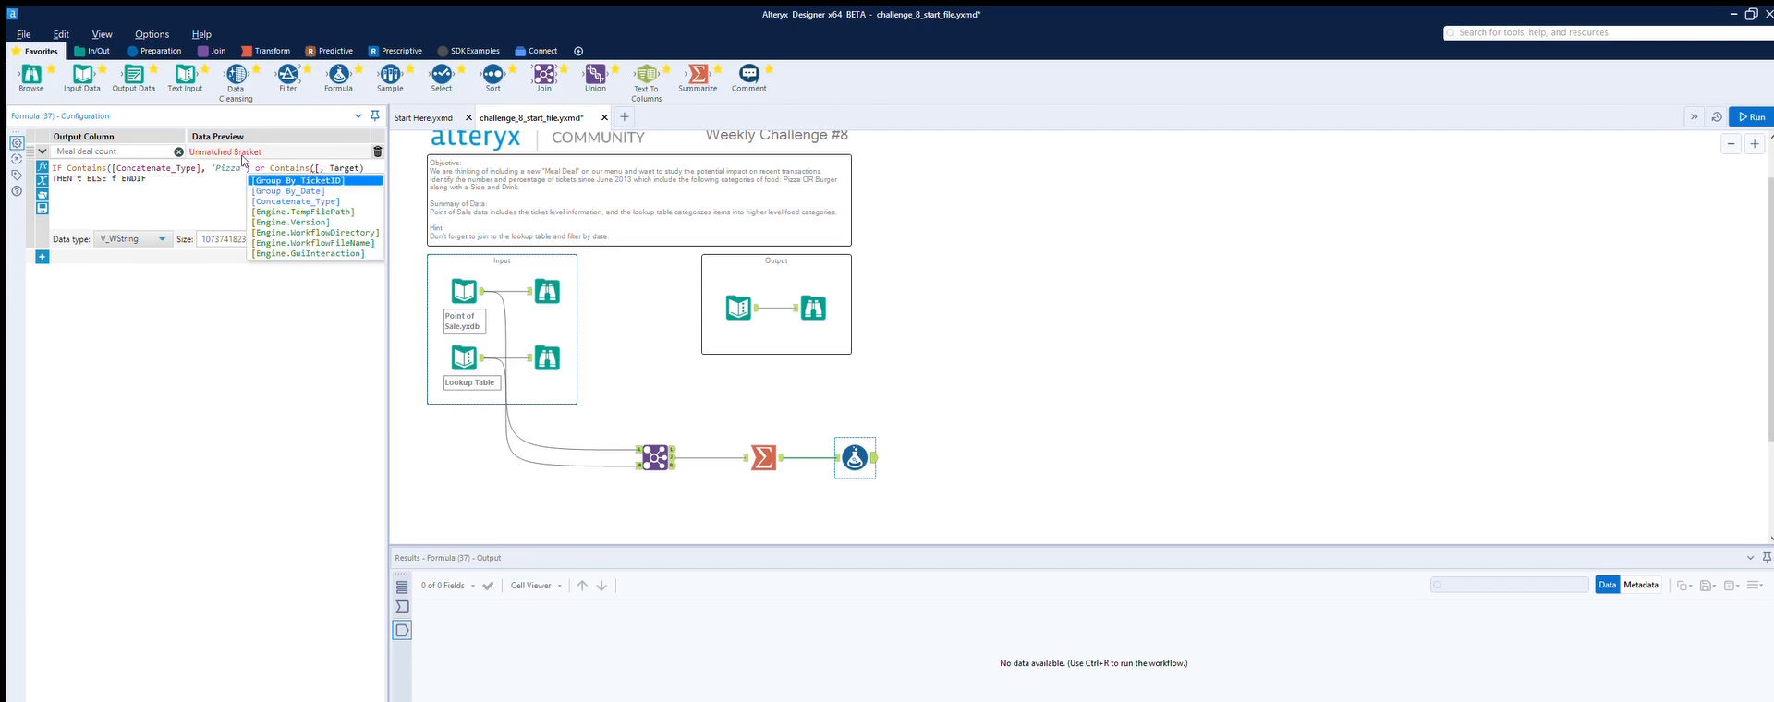
pyautogui.press('Down')
pyautogui.press('Down')
pyautogui.press('Return')
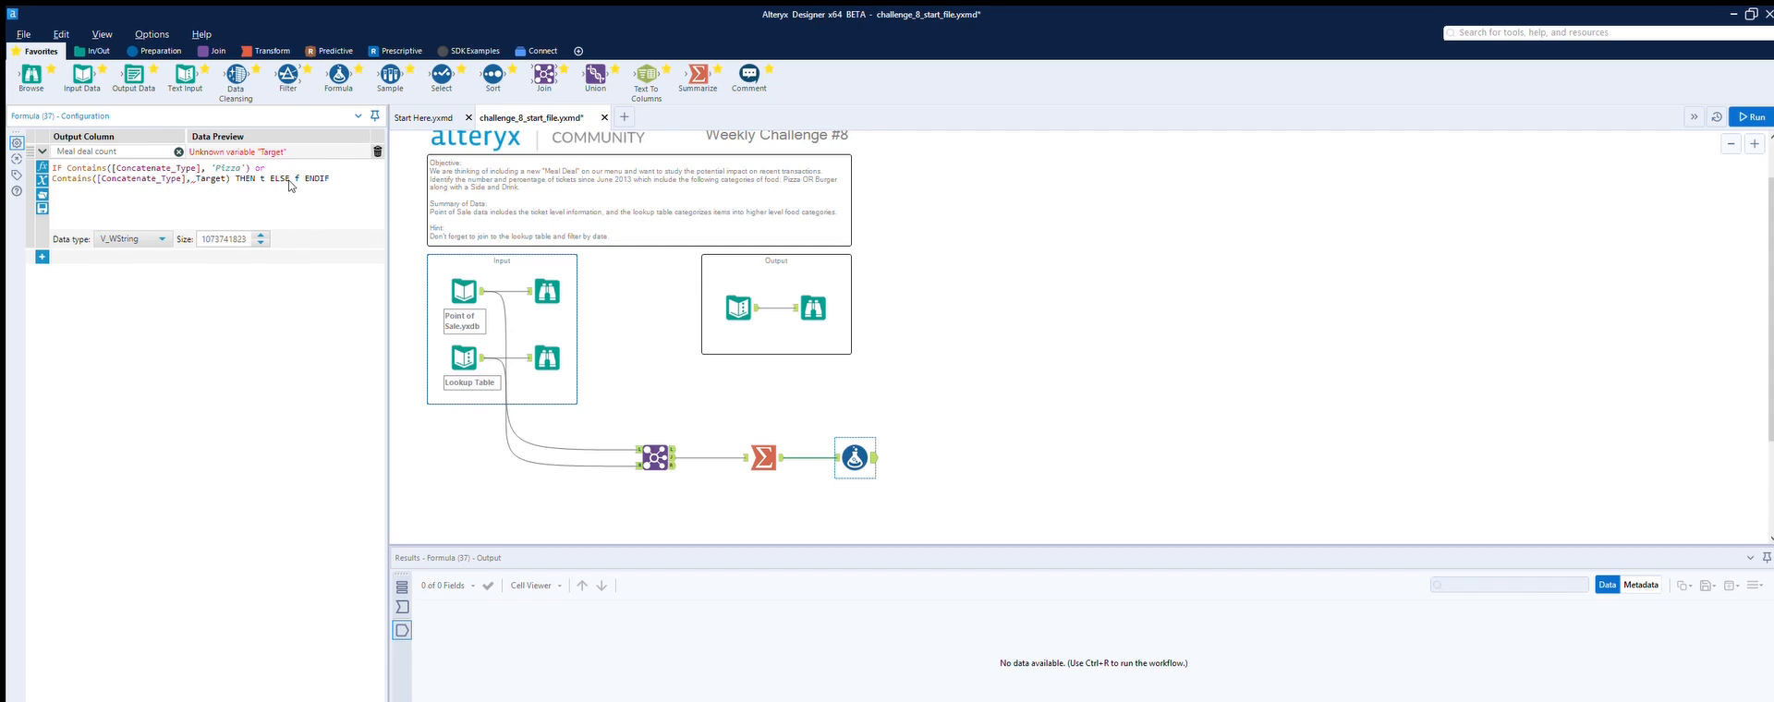
pyautogui.hotkey('shift', 'Right')
pyautogui.hotkey('shift', 'Right')
pyautogui.write('B')
pyautogui.write('urger')
pyautogui.write("'")
pyautogui.write("'")
pyautogui.write('and ')
pyautogui.write('con')
pyautogui.write('tains')
pyautogui.write('(')
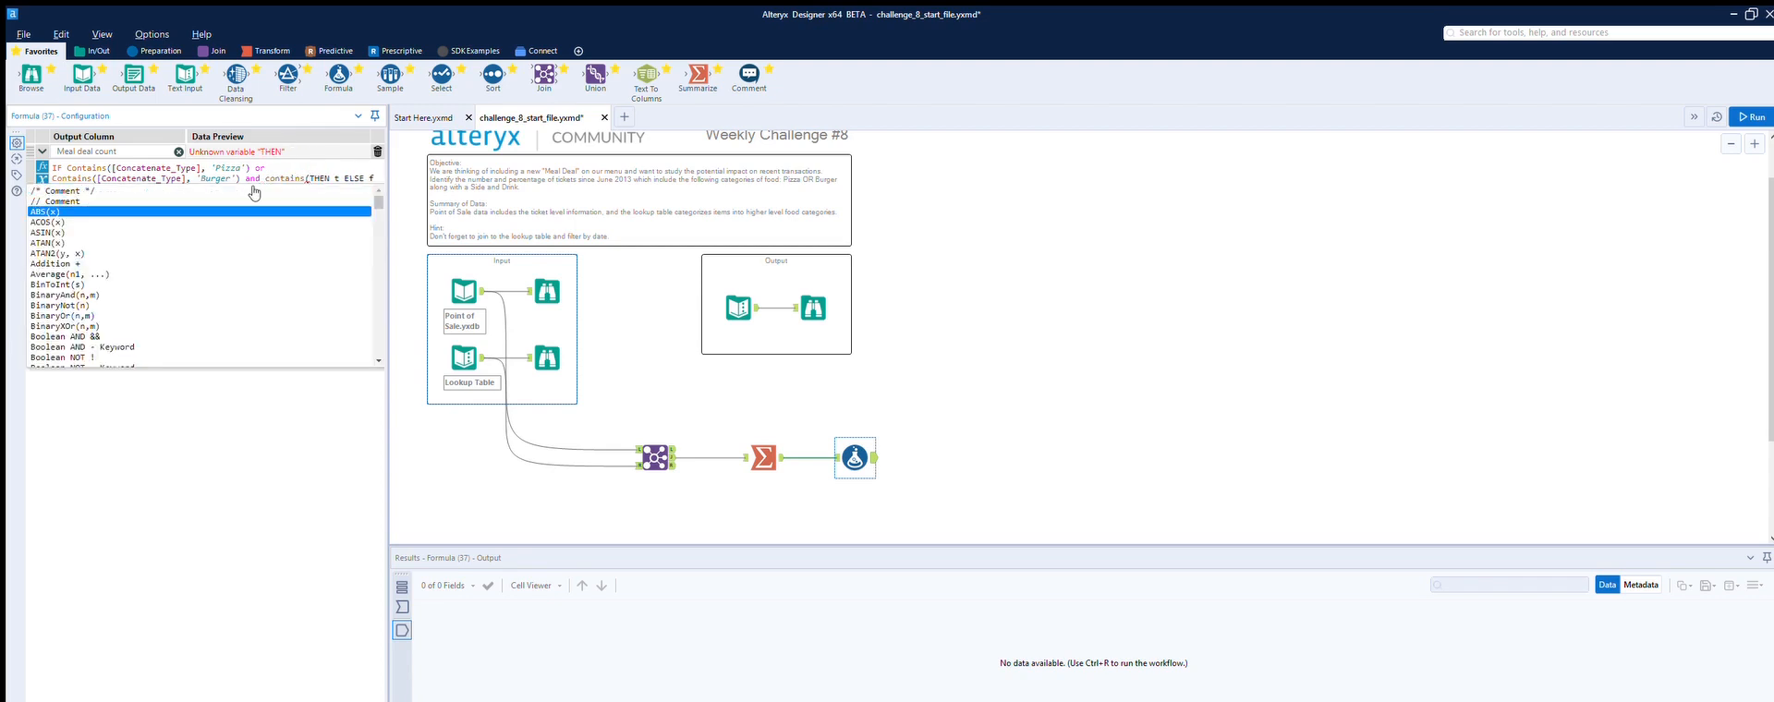
# Step: Append and Contains([Concatenate_Type], 'Side') and start another and Contains condition
pyautogui.press('Up')
pyautogui.write('[Concatenate_Type], ')
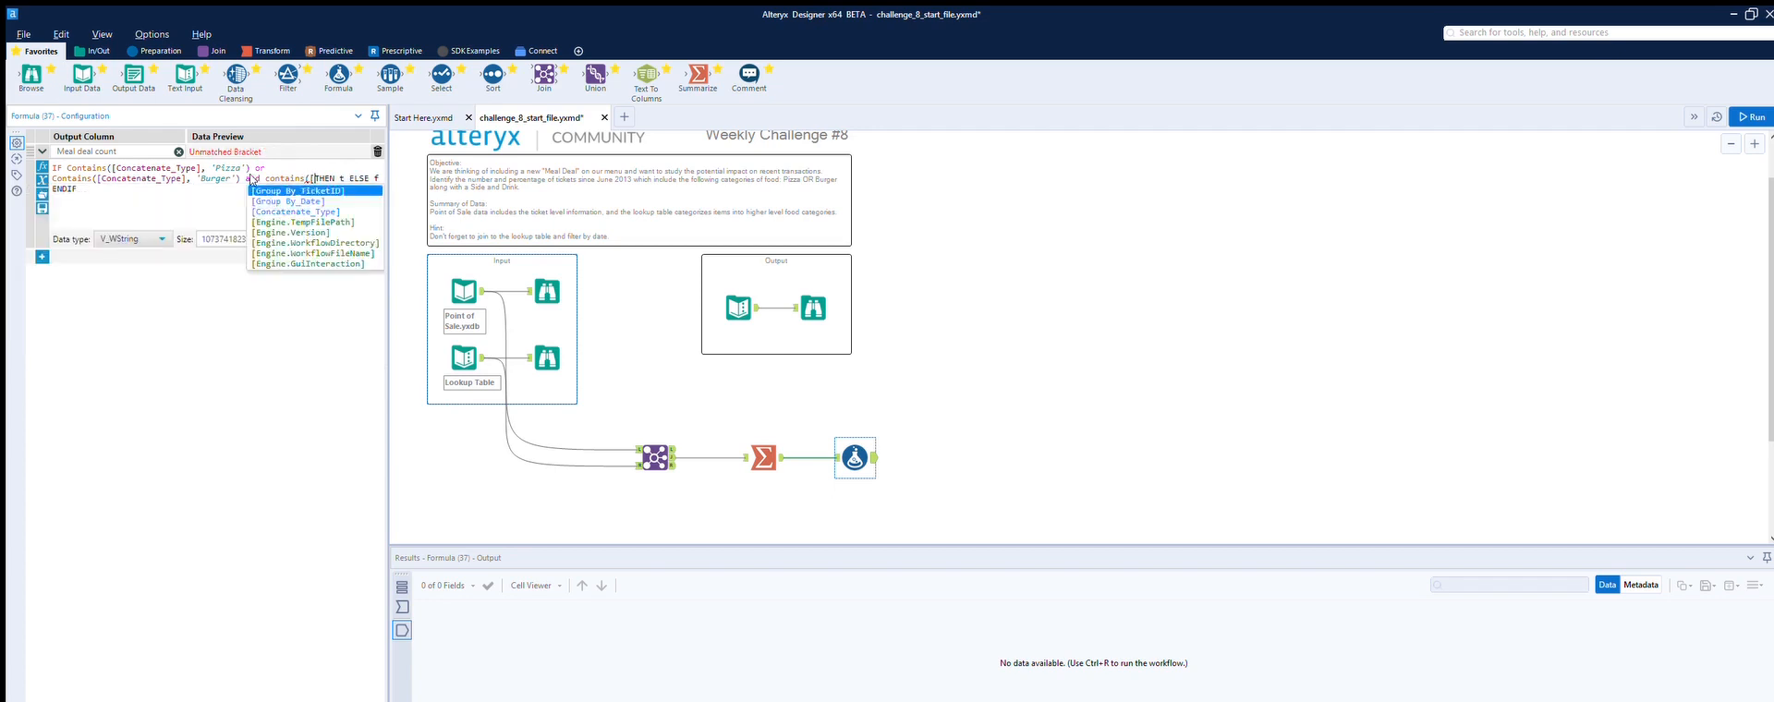
pyautogui.write("'")
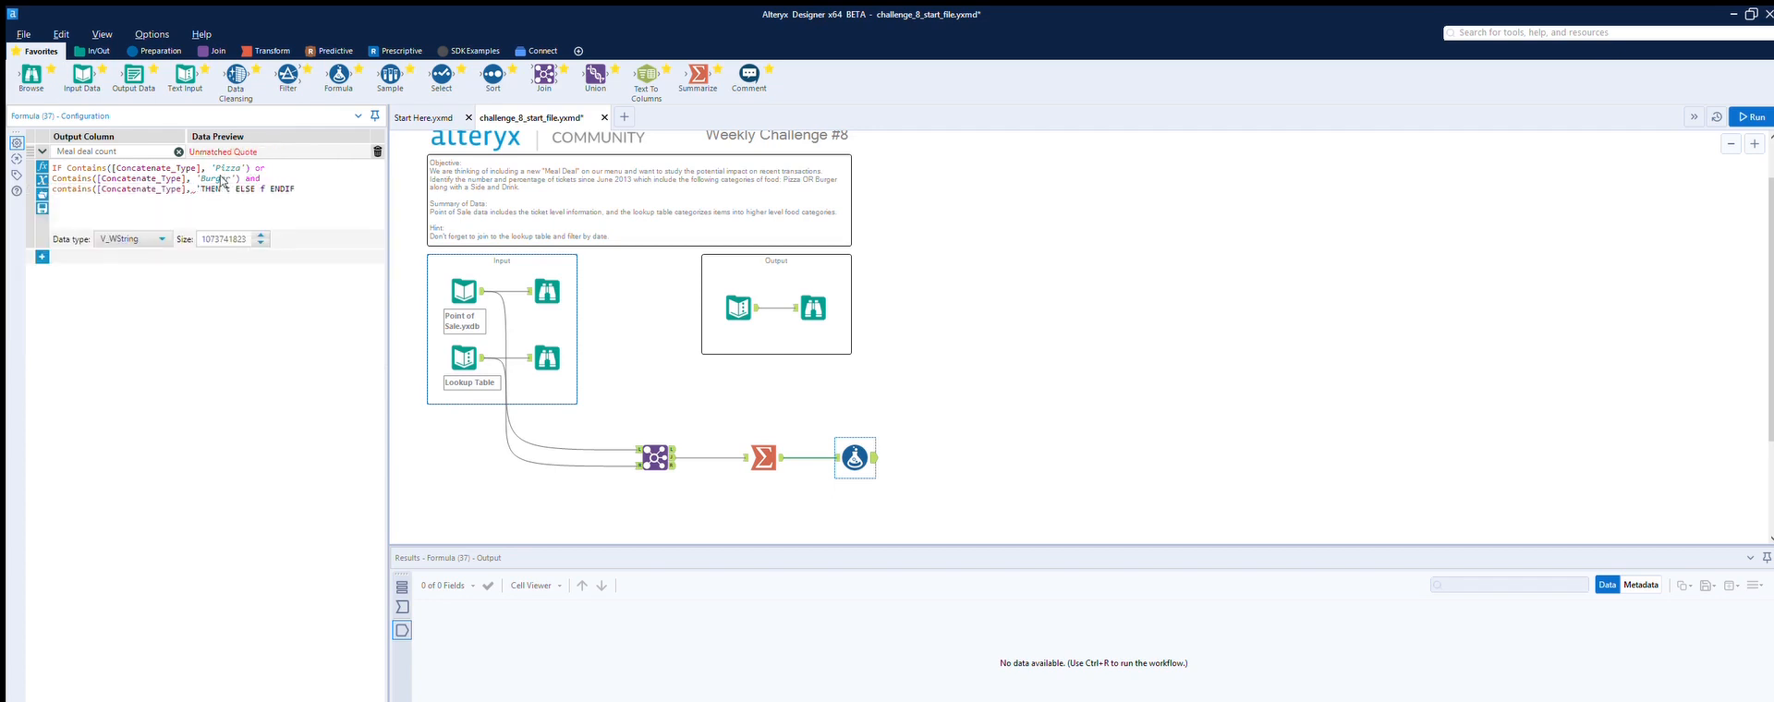
pyautogui.write("Side' and ")
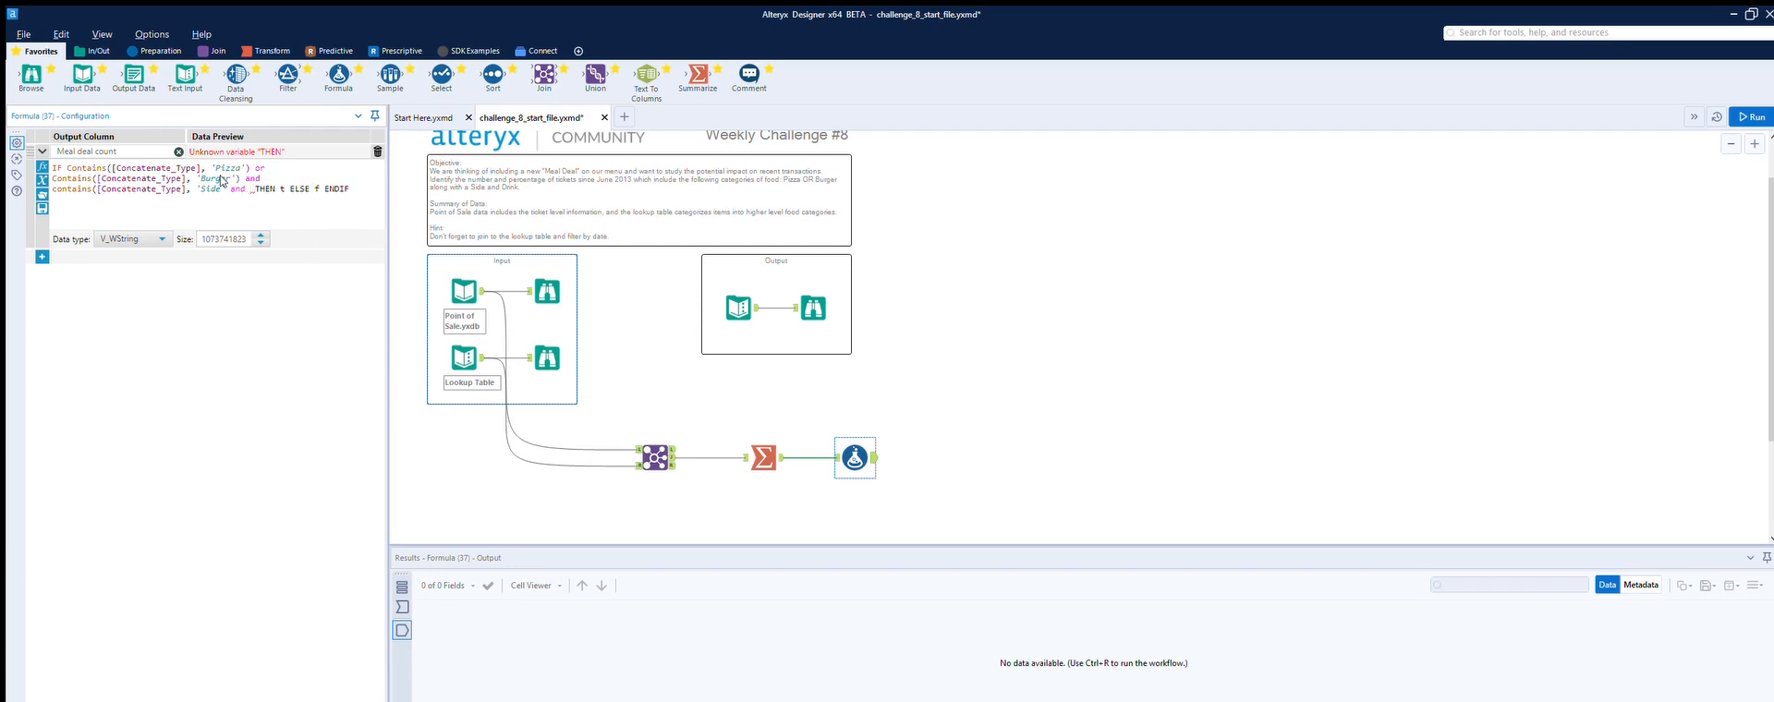
pyautogui.write(' con')
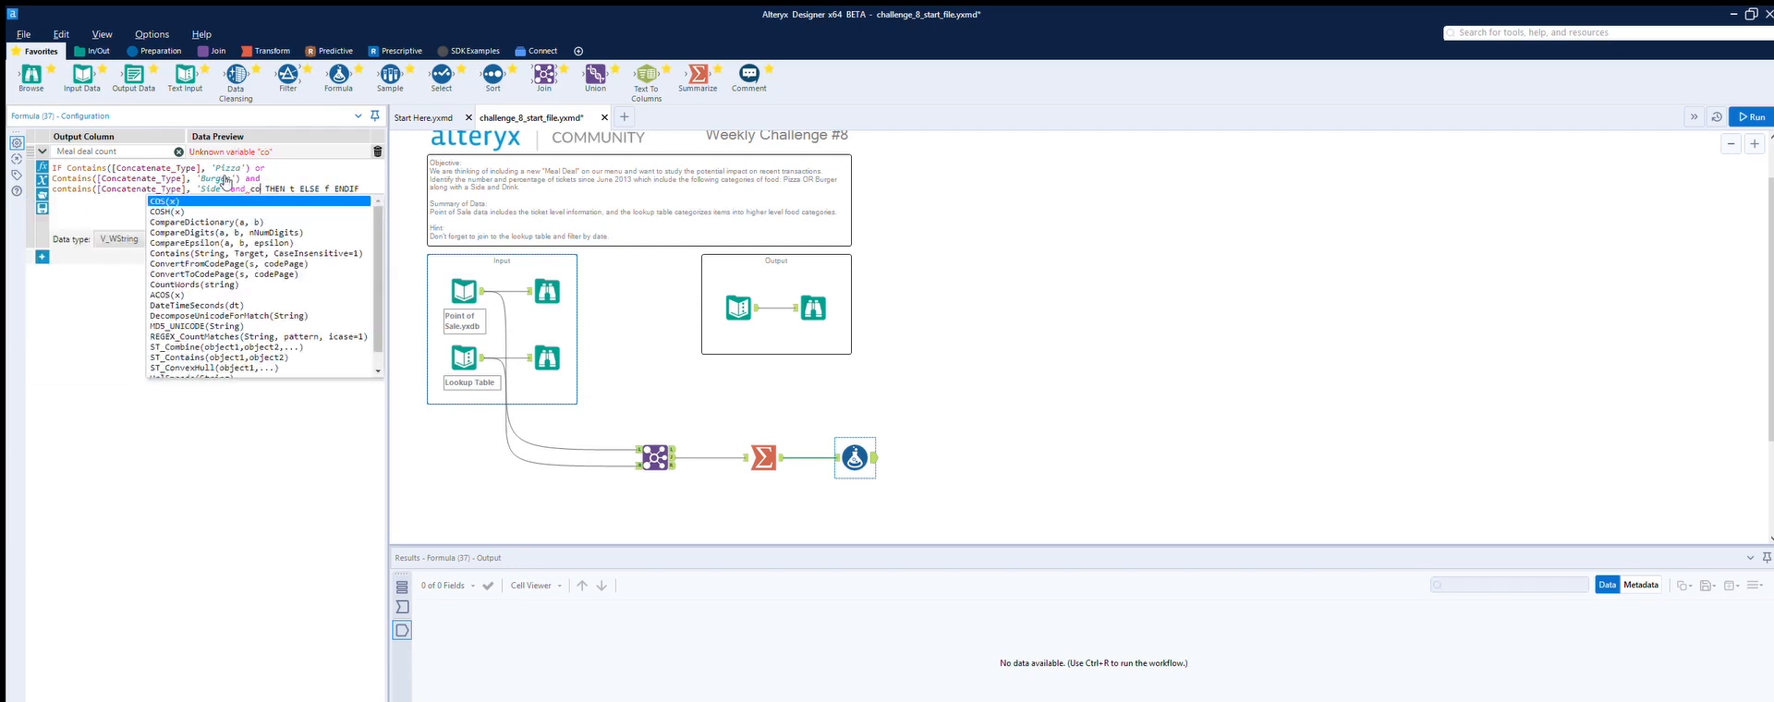
pyautogui.press('Return')
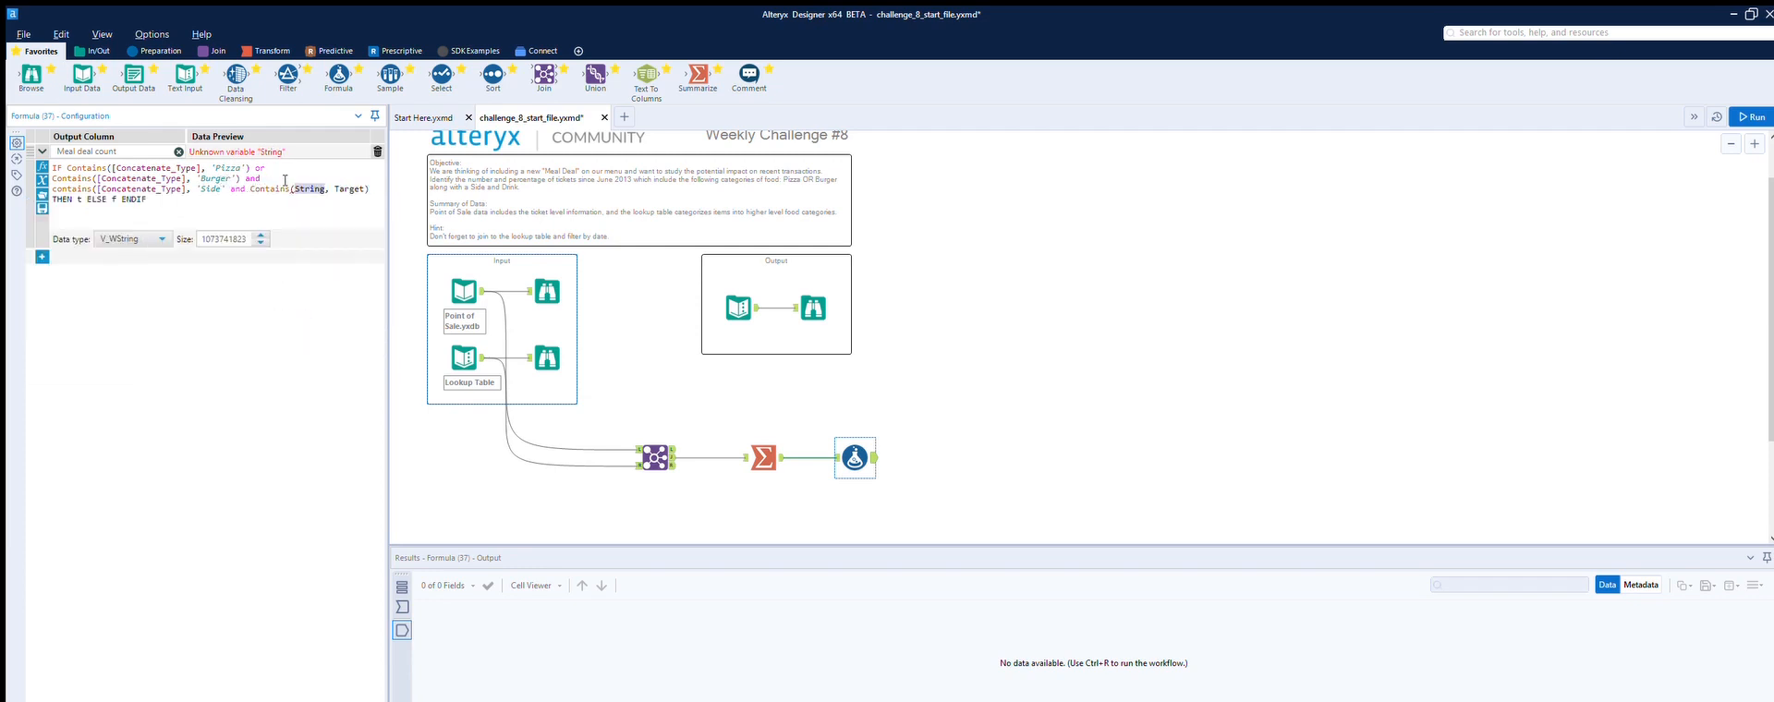
# Step: Complete the last condition as Contains([Concatenate_Type], 'Drink')
pyautogui.write('[')
pyautogui.press('Down')
pyautogui.press('Down')
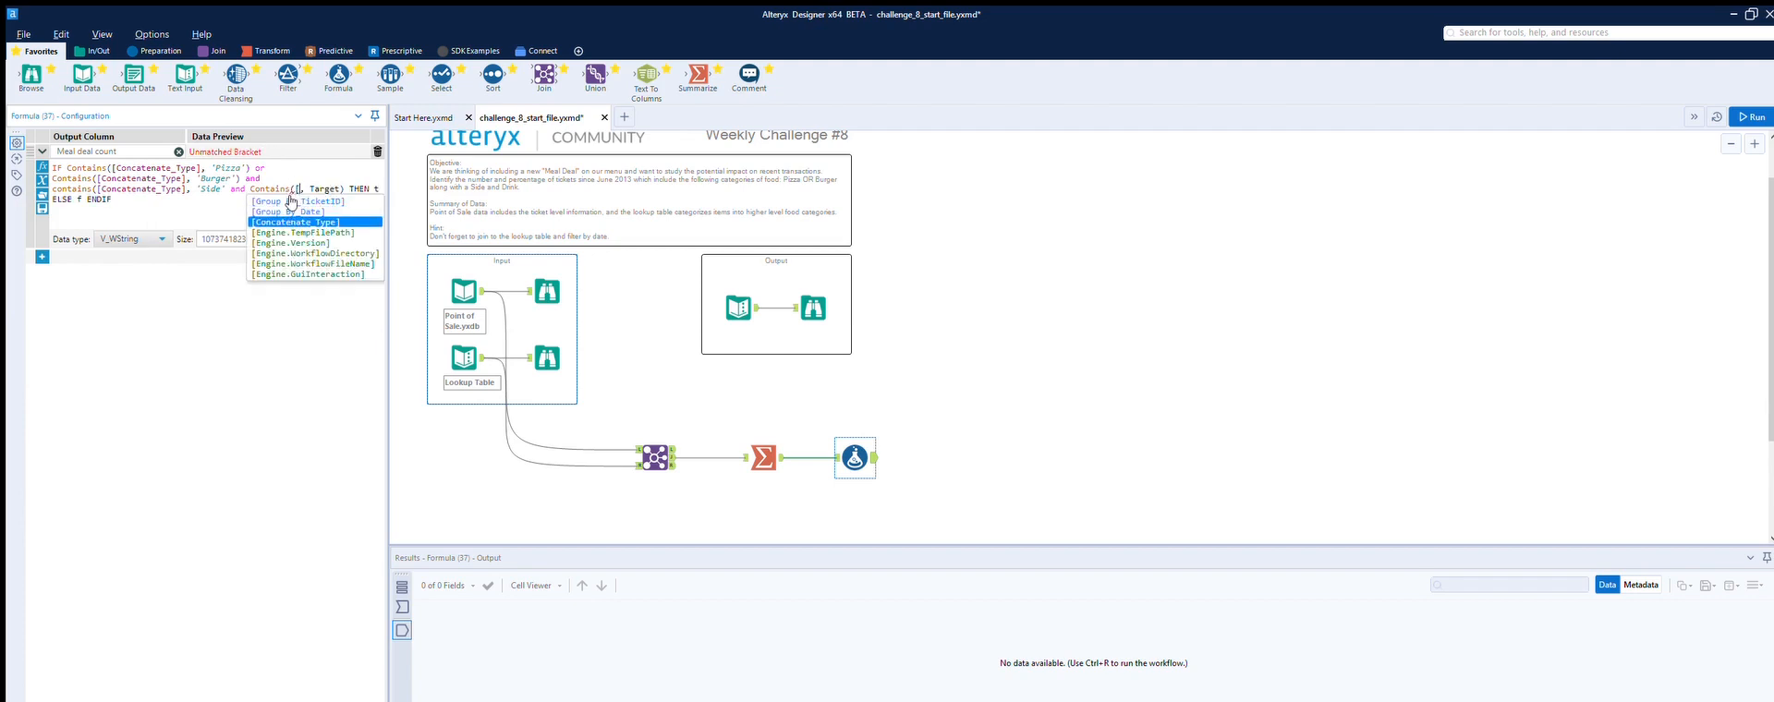
pyautogui.press('Return')
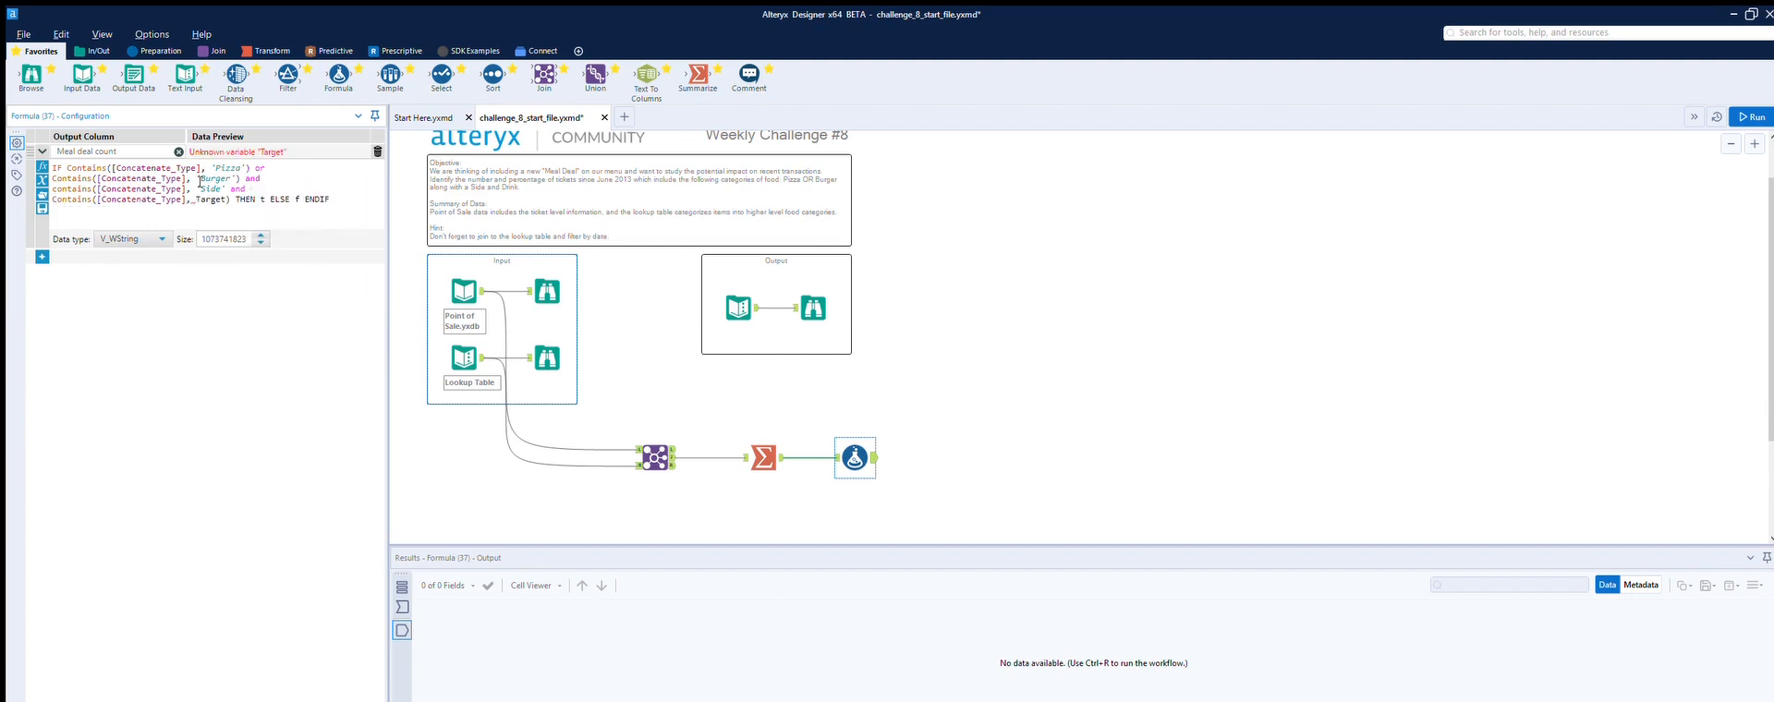
pyautogui.moveTo(196, 197); pyautogui.dragTo(216, 196)
pyautogui.write('Drink')
pyautogui.write("'")
pyautogui.write("'")
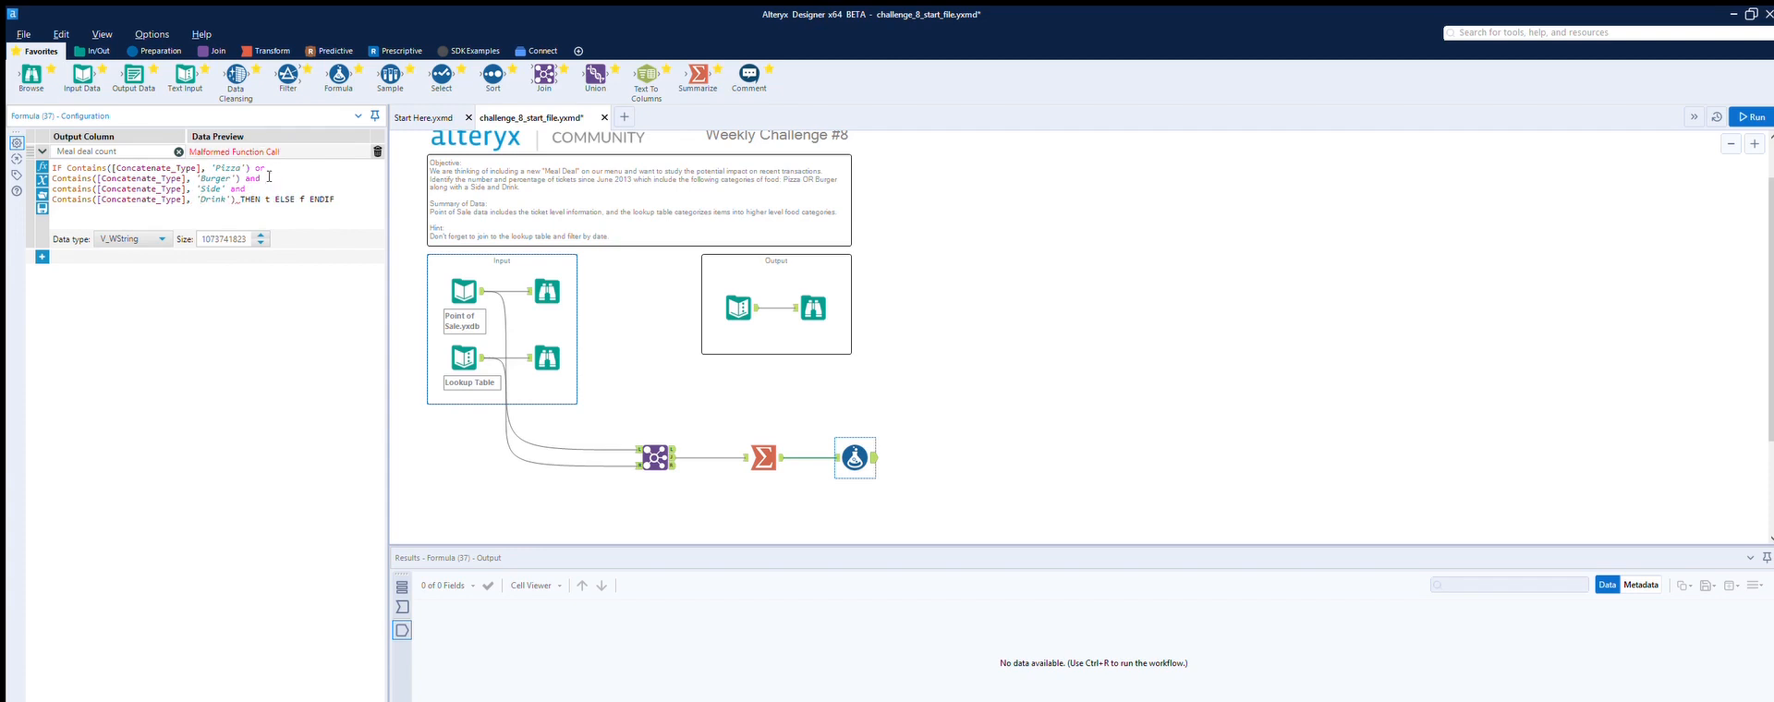
# Step: Set the THEN and ELSE results to 1 and 0 and change the data type to Double
pyautogui.doubleClick(268, 197)
pyautogui.write('Y')
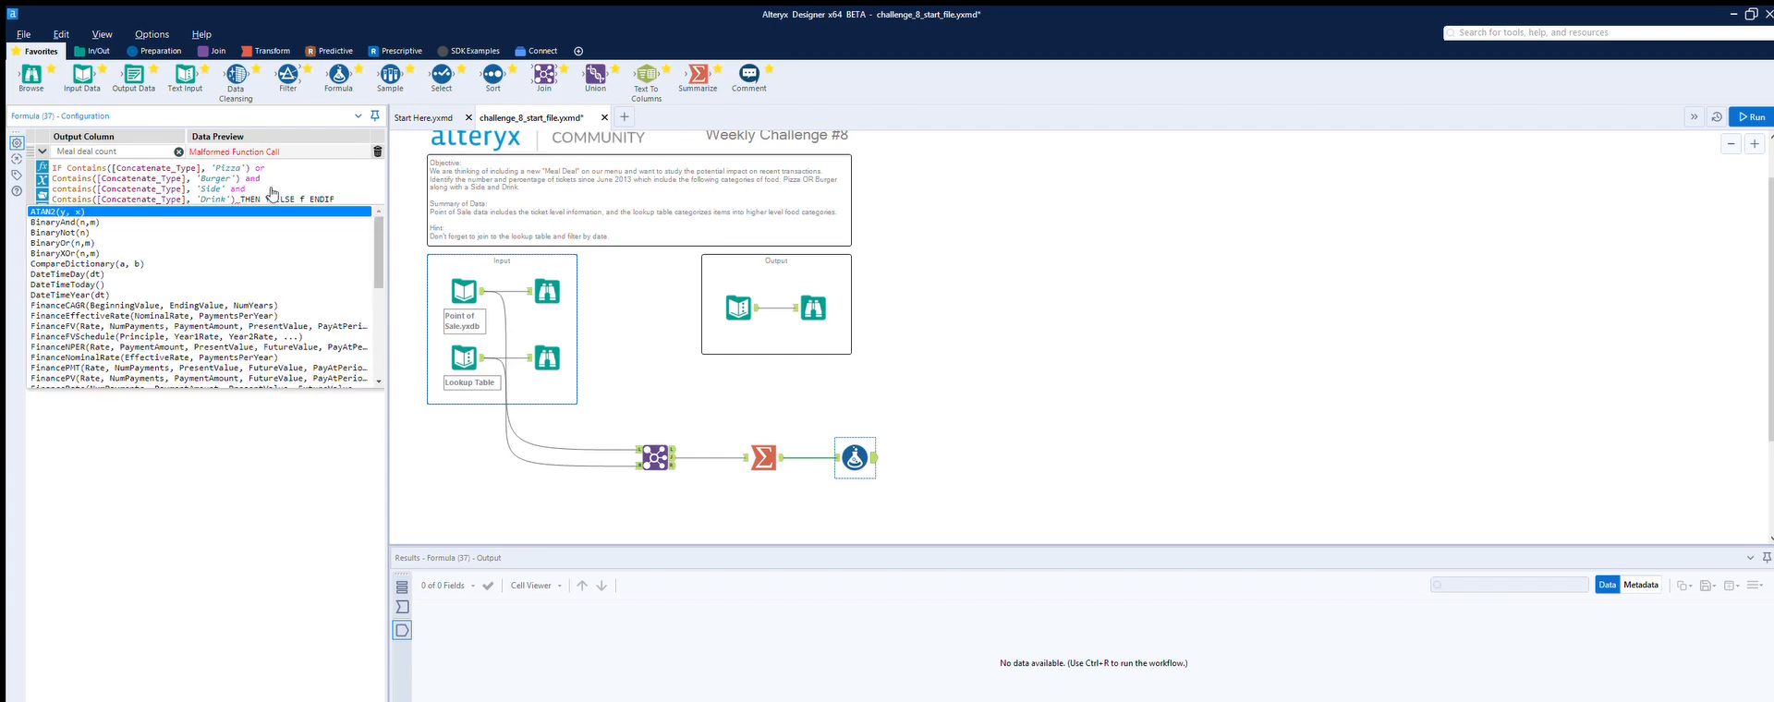
pyautogui.press('BackSpace')
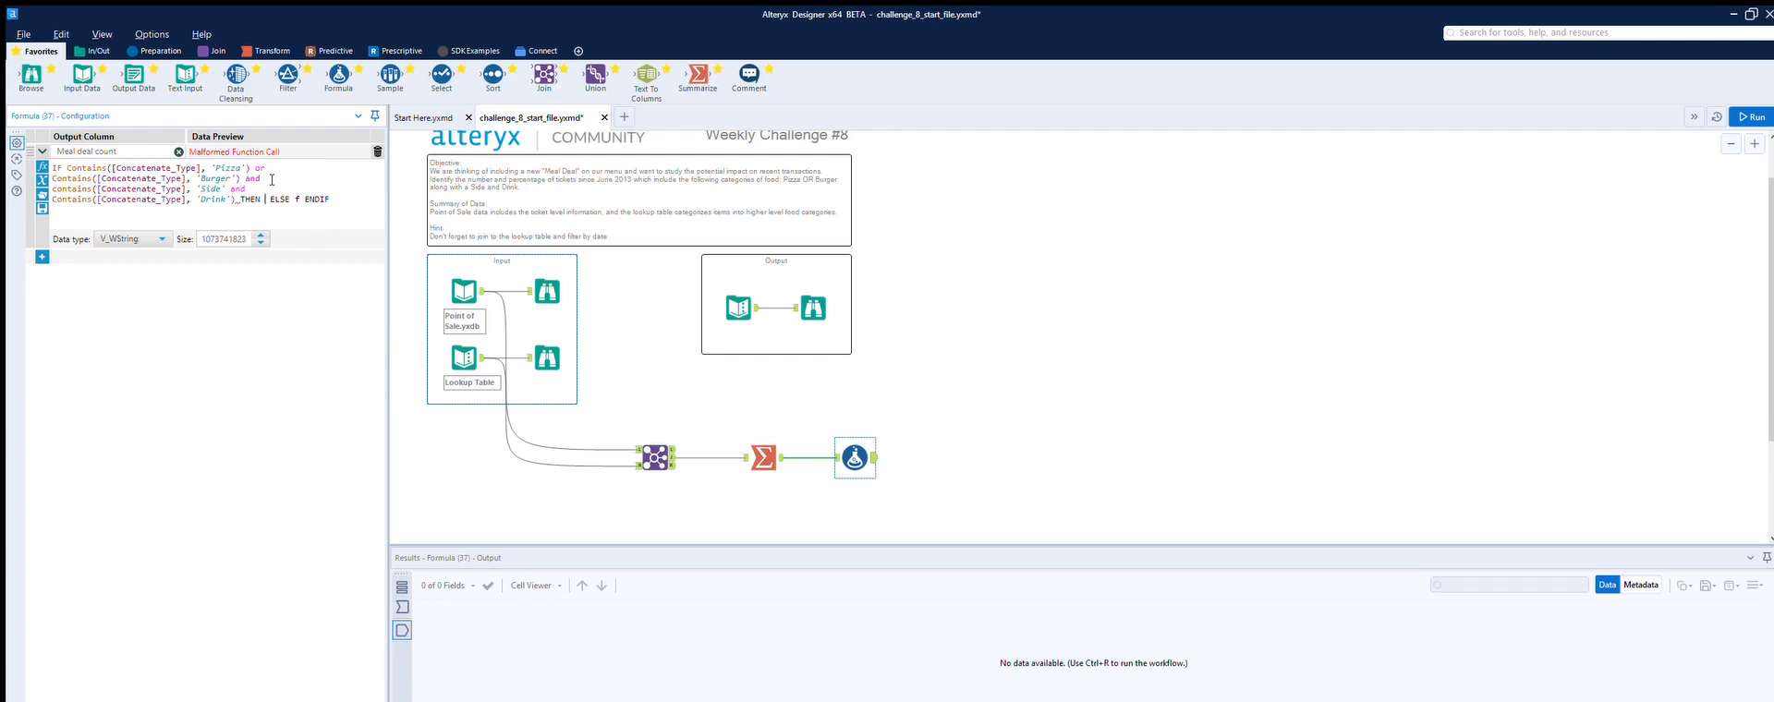
pyautogui.write('1')
pyautogui.click(304, 199)
pyautogui.press('BackSpace')
pyautogui.write('0')
pyautogui.click(161, 239)
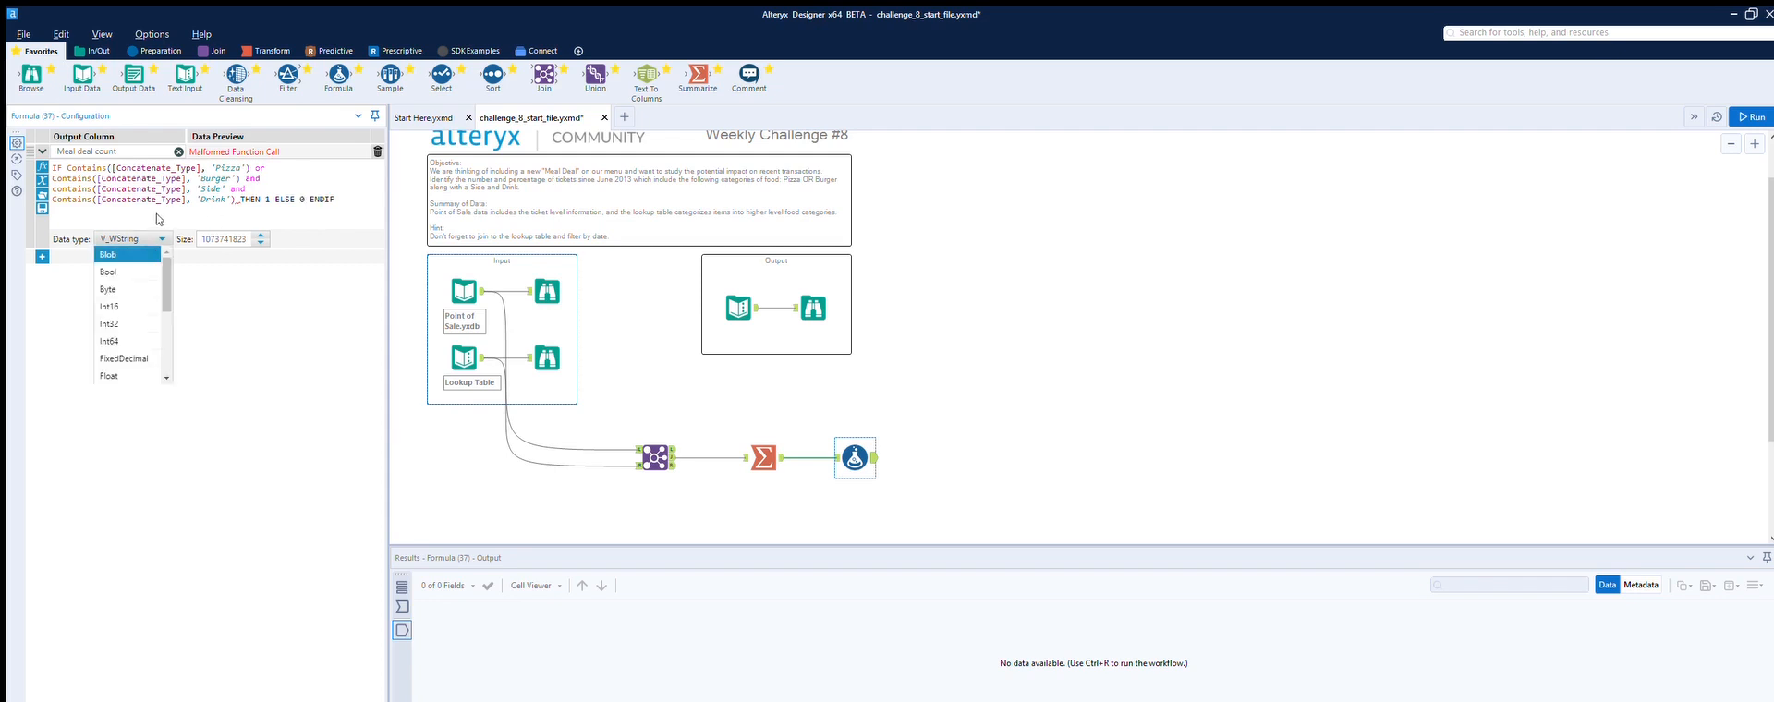
pyautogui.moveTo(167, 276); pyautogui.dragTo(166, 298)
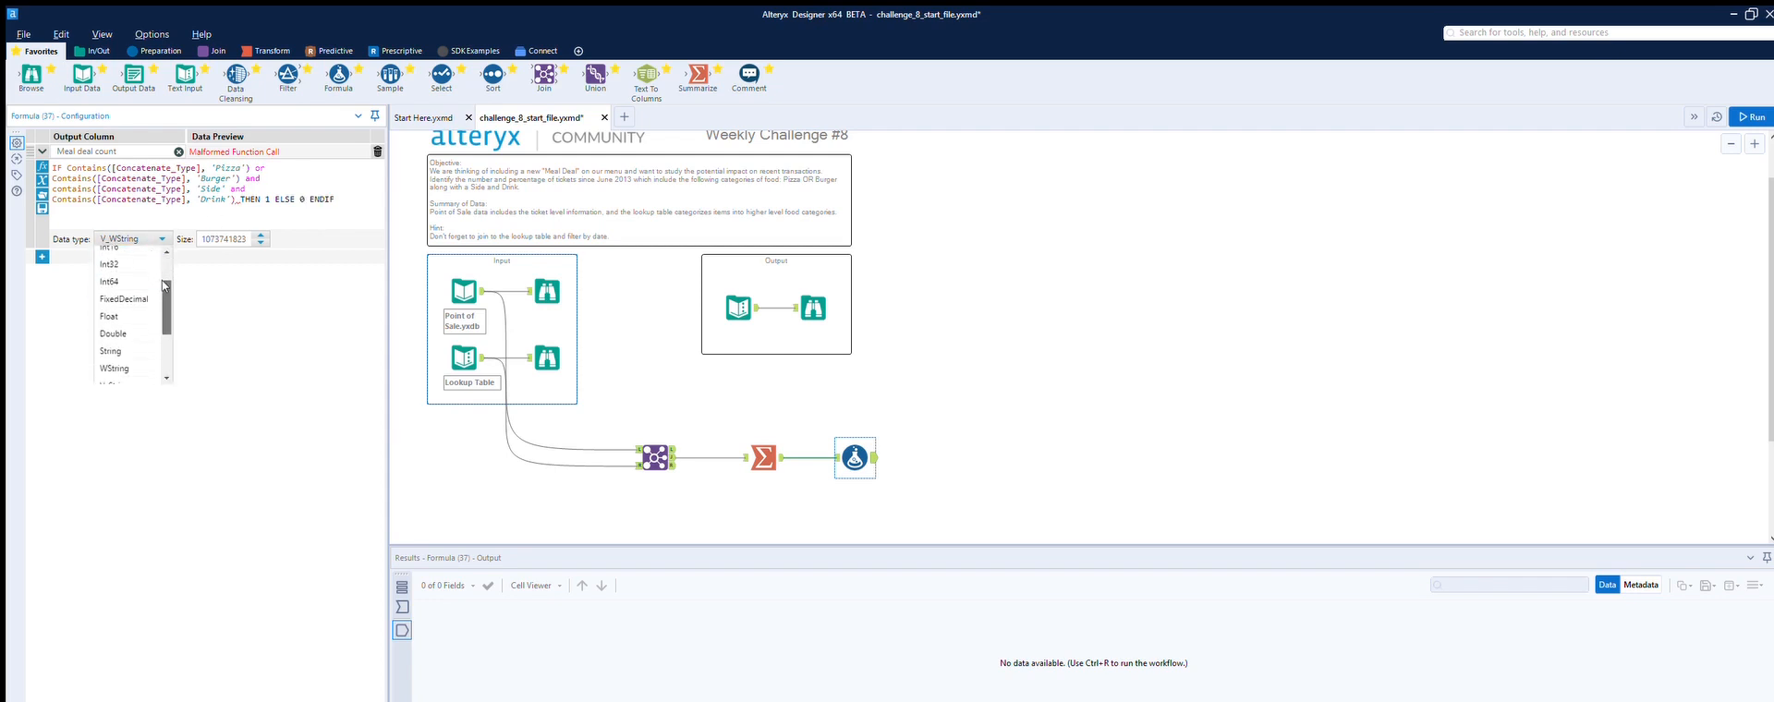
pyautogui.click(133, 331)
# Step: Change the THEN and ELSE results to 'Y' and 'N'
pyautogui.click(333, 196)
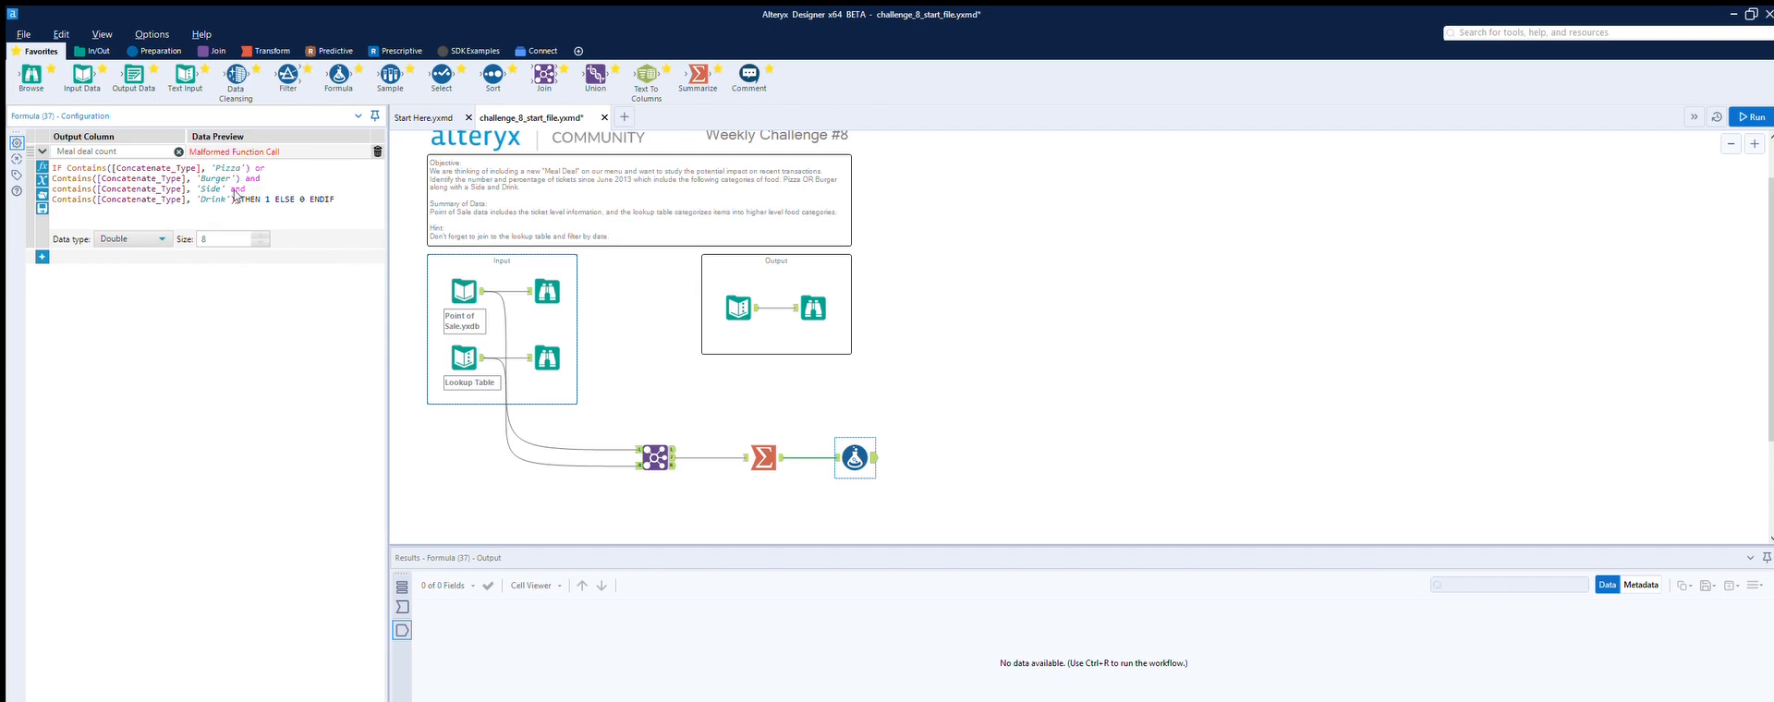
pyautogui.click(233, 198)
pyautogui.write(')')
pyautogui.press('BackSpace')
pyautogui.hotkey('ctrl', 'space')
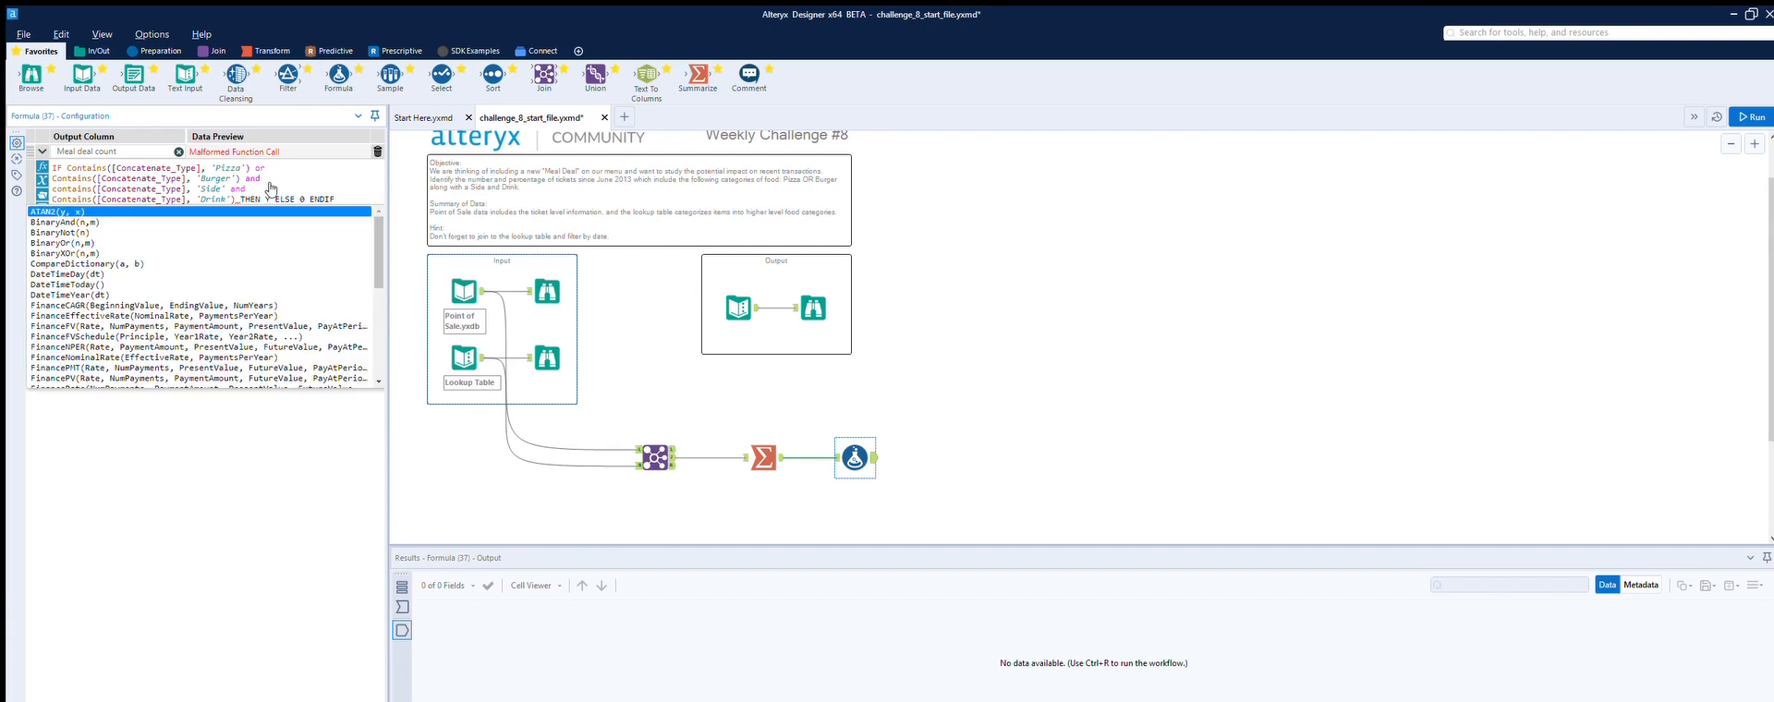
pyautogui.write("'Y'")
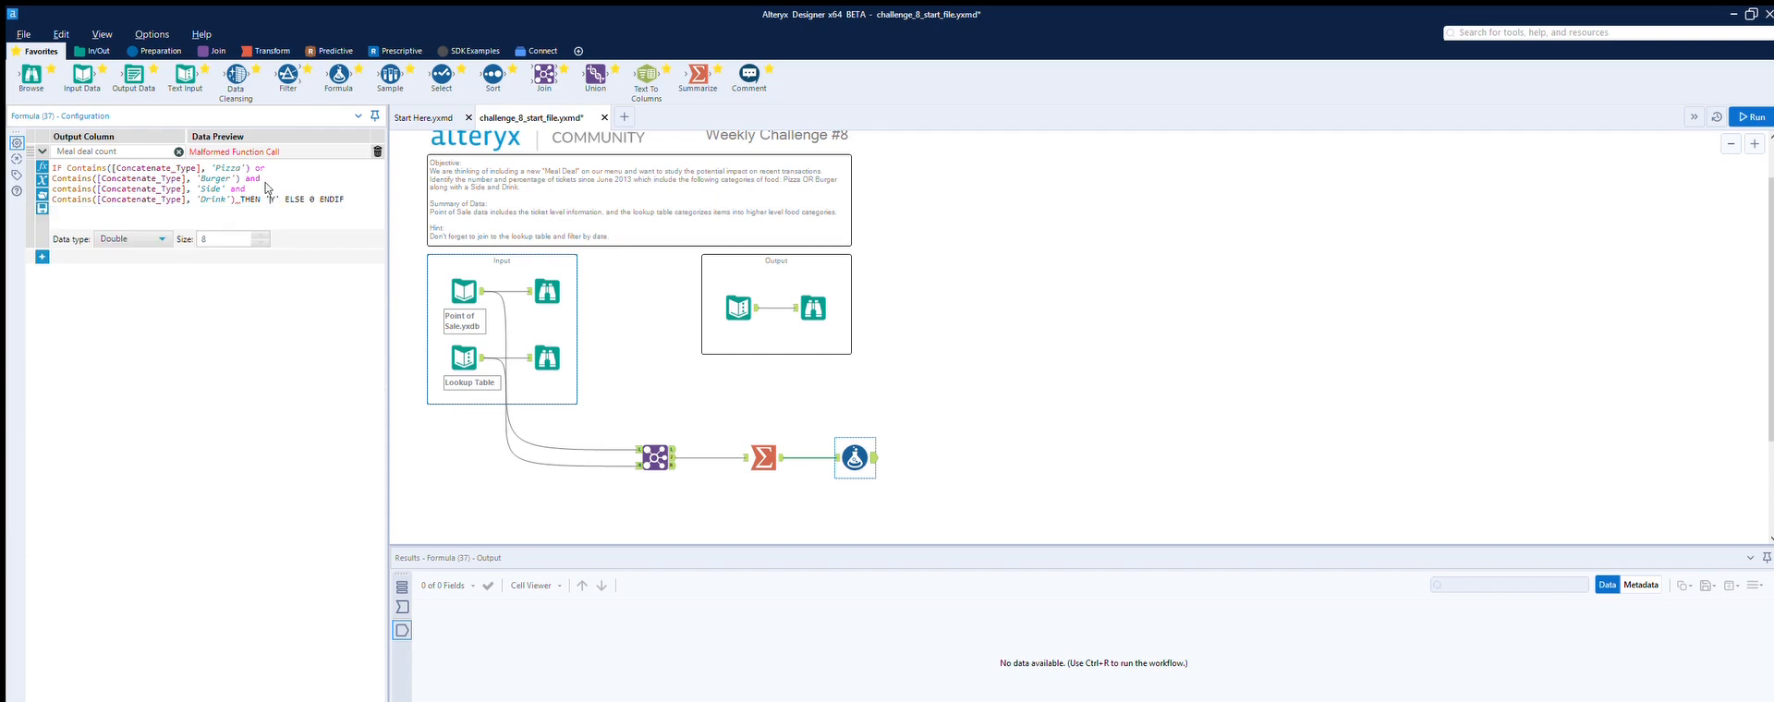
pyautogui.click(316, 188)
pyautogui.press('BackSpace')
pyautogui.write("''n")
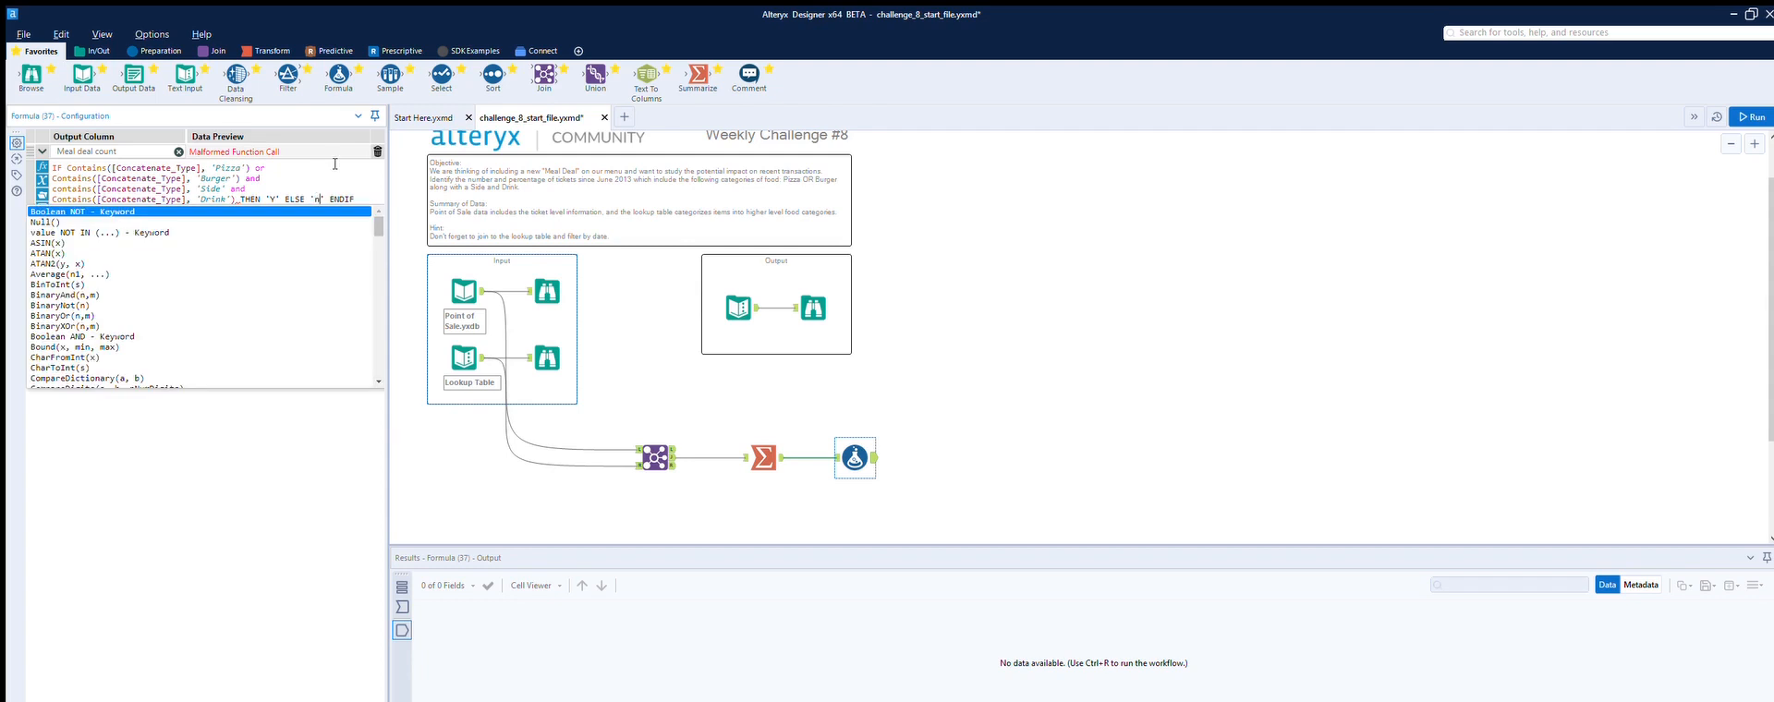
# Step: Name the formula's output column Main and add the missing closing parenthesis after the Burger condition
pyautogui.click(336, 164)
pyautogui.moveTo(124, 151); pyautogui.dragTo(74, 136)
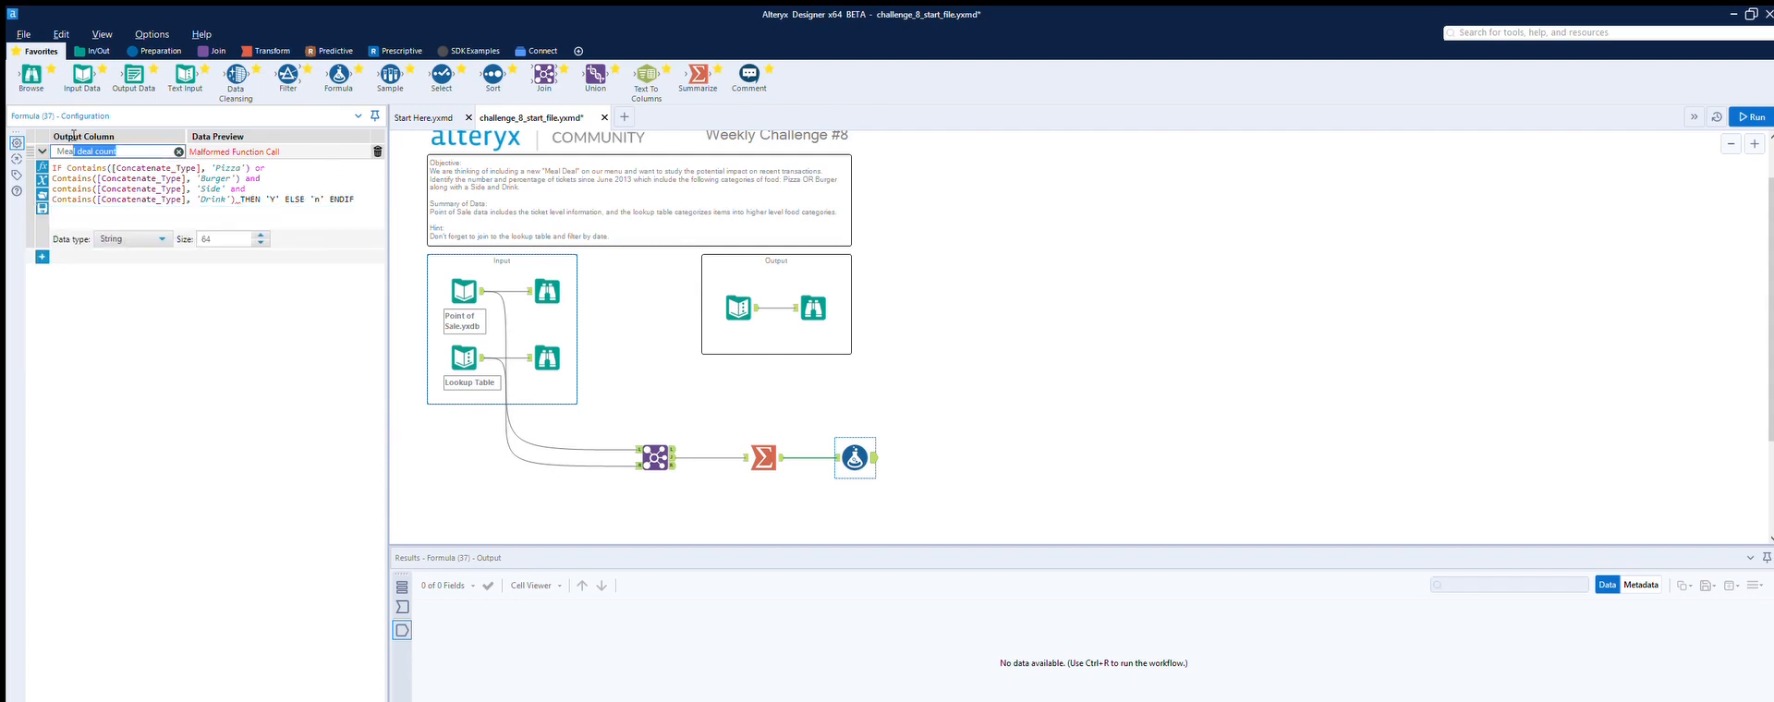
pyautogui.press('BackSpace')
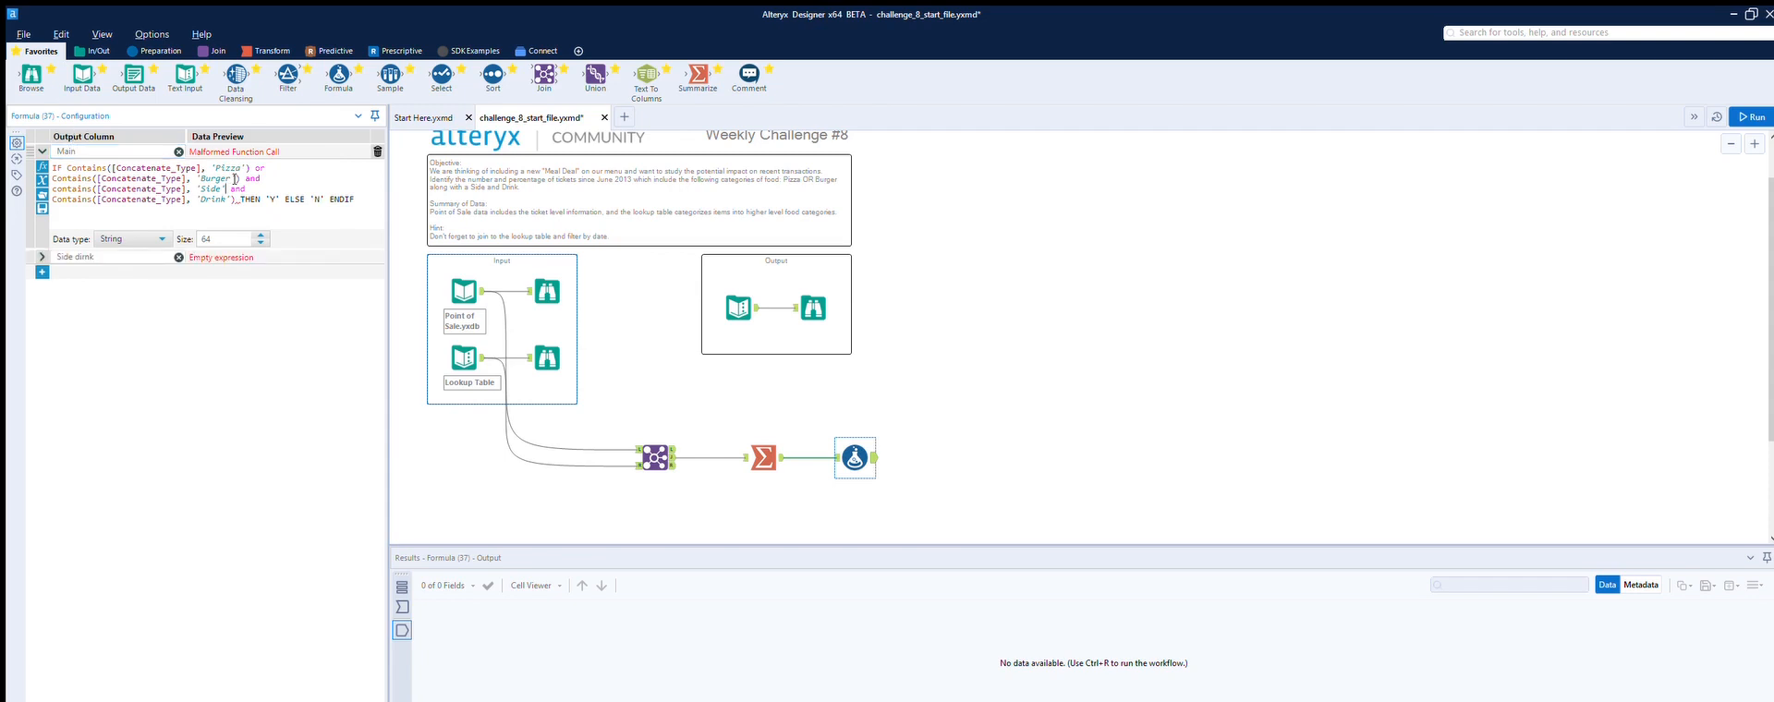
pyautogui.write(')')
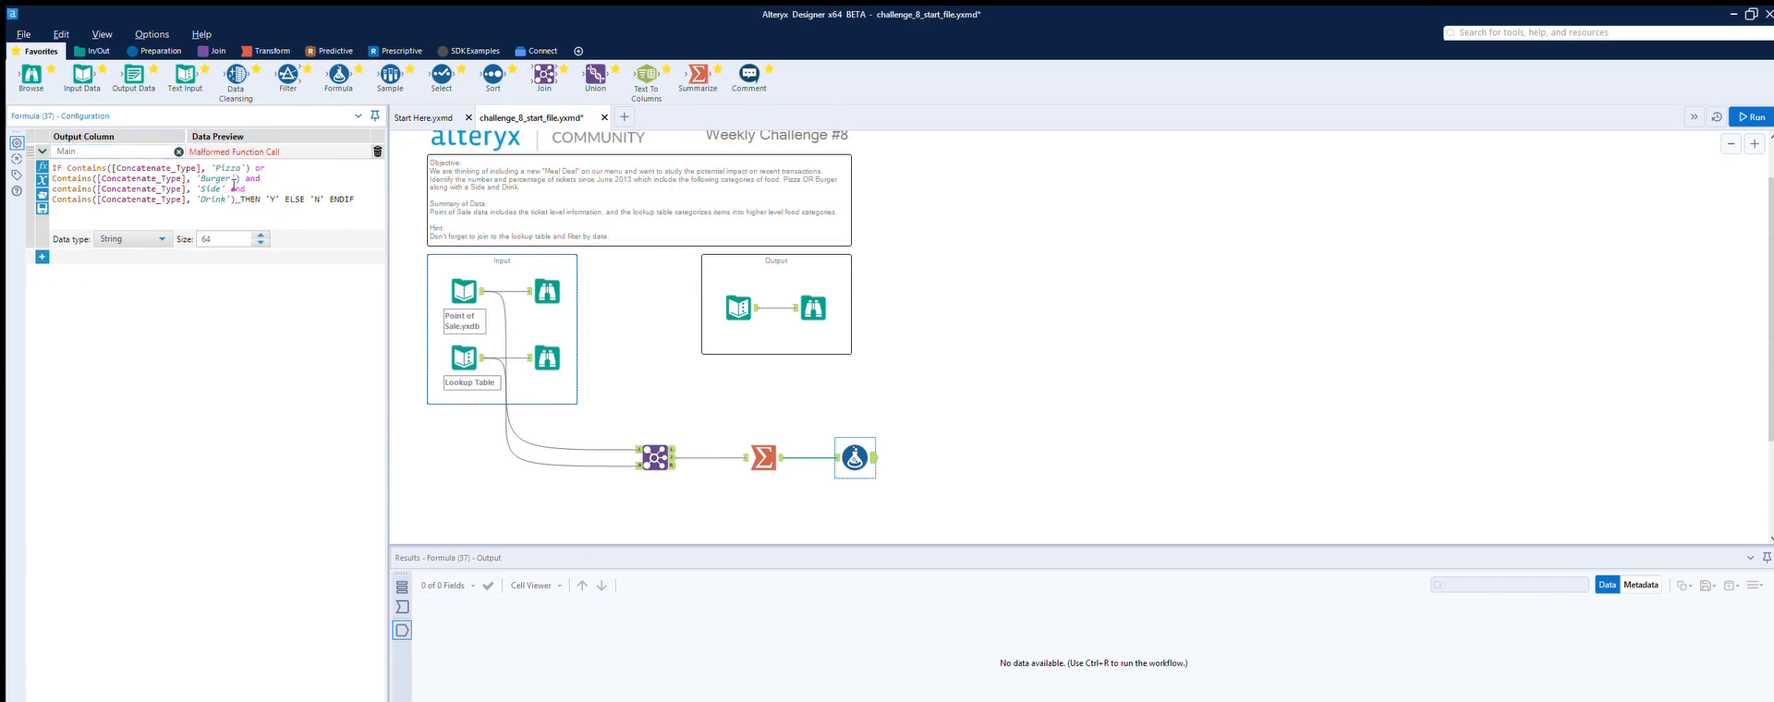
pyautogui.write(')')
pyautogui.click(947, 416)
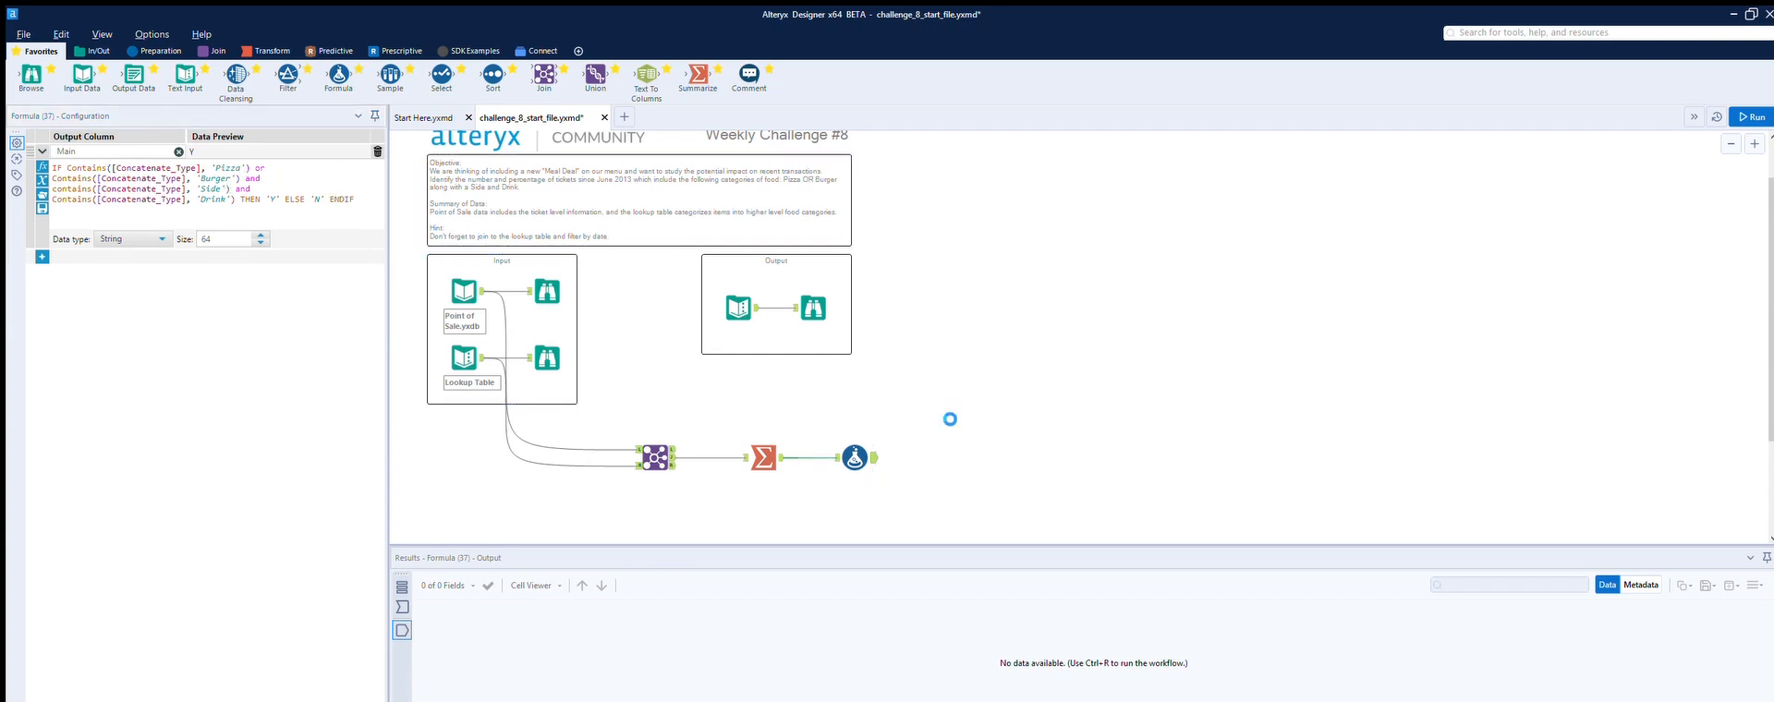
# Step: Run the workflow and examine the Main column in the Formula tool's results
pyautogui.hotkey('ctrl', 'r')
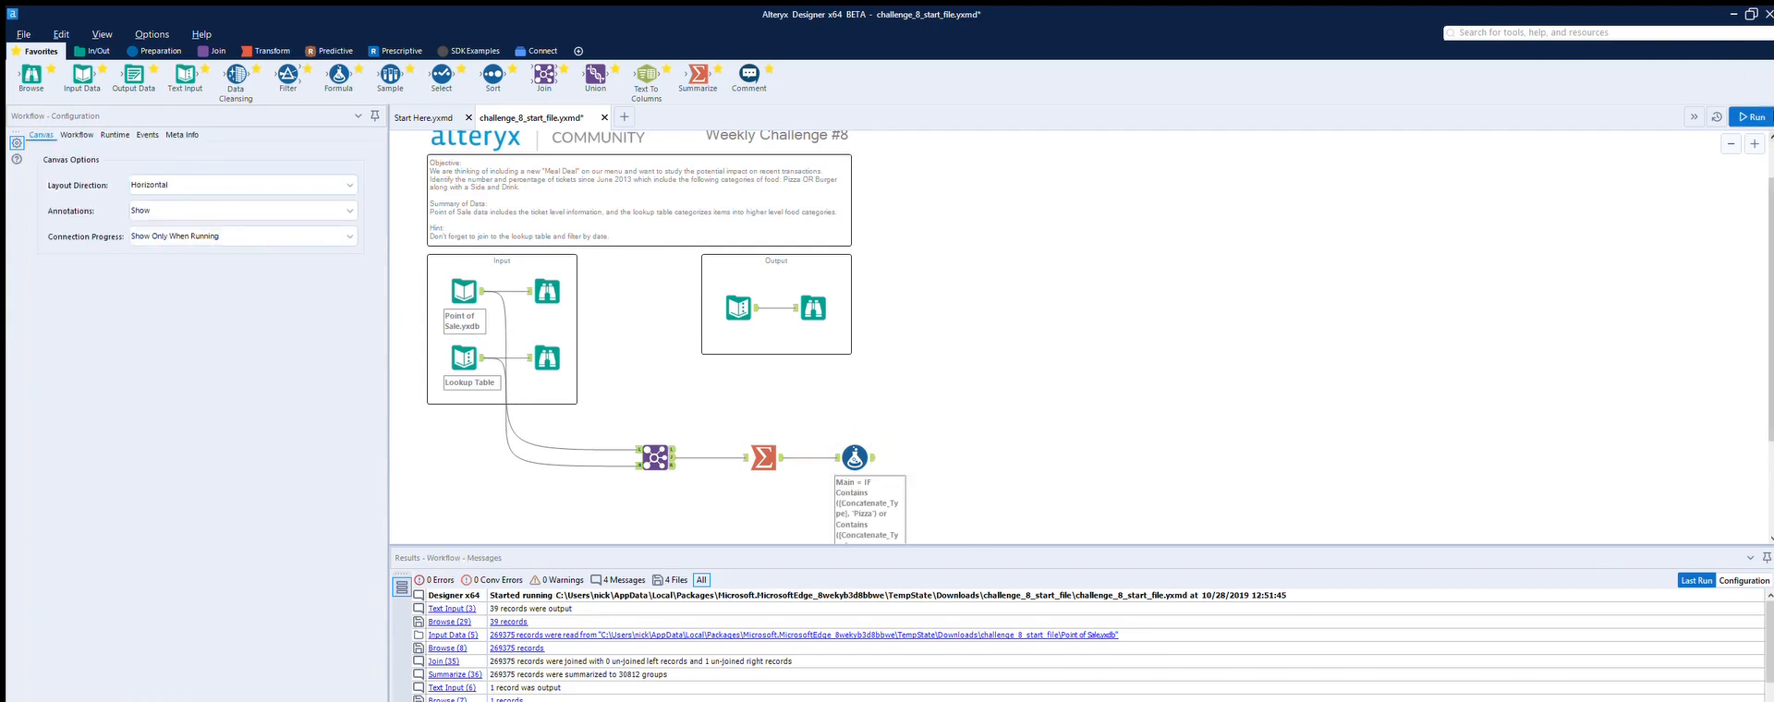
pyautogui.click(1751, 117)
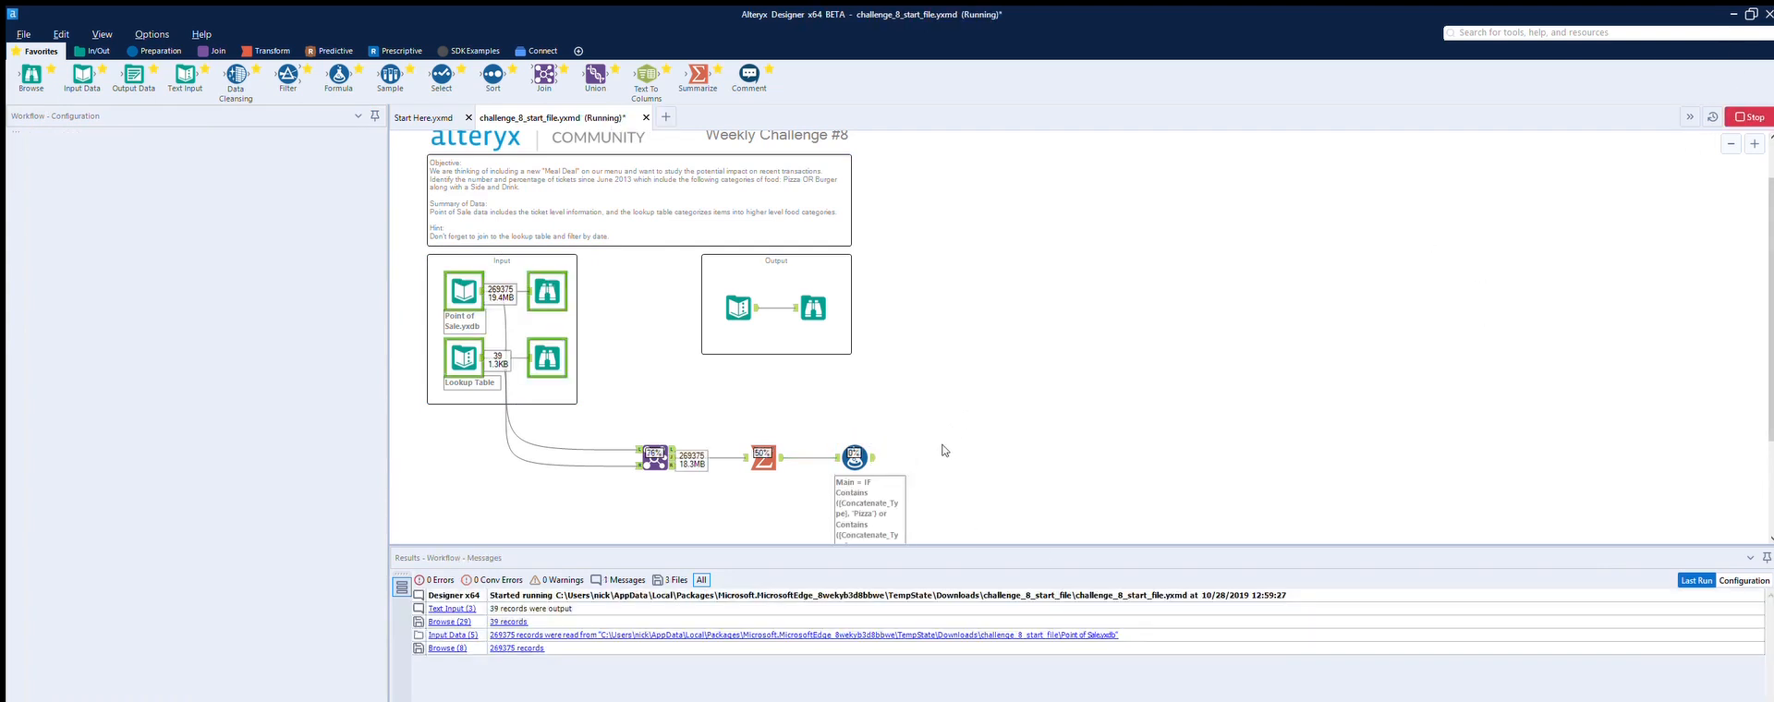
pyautogui.click(874, 445)
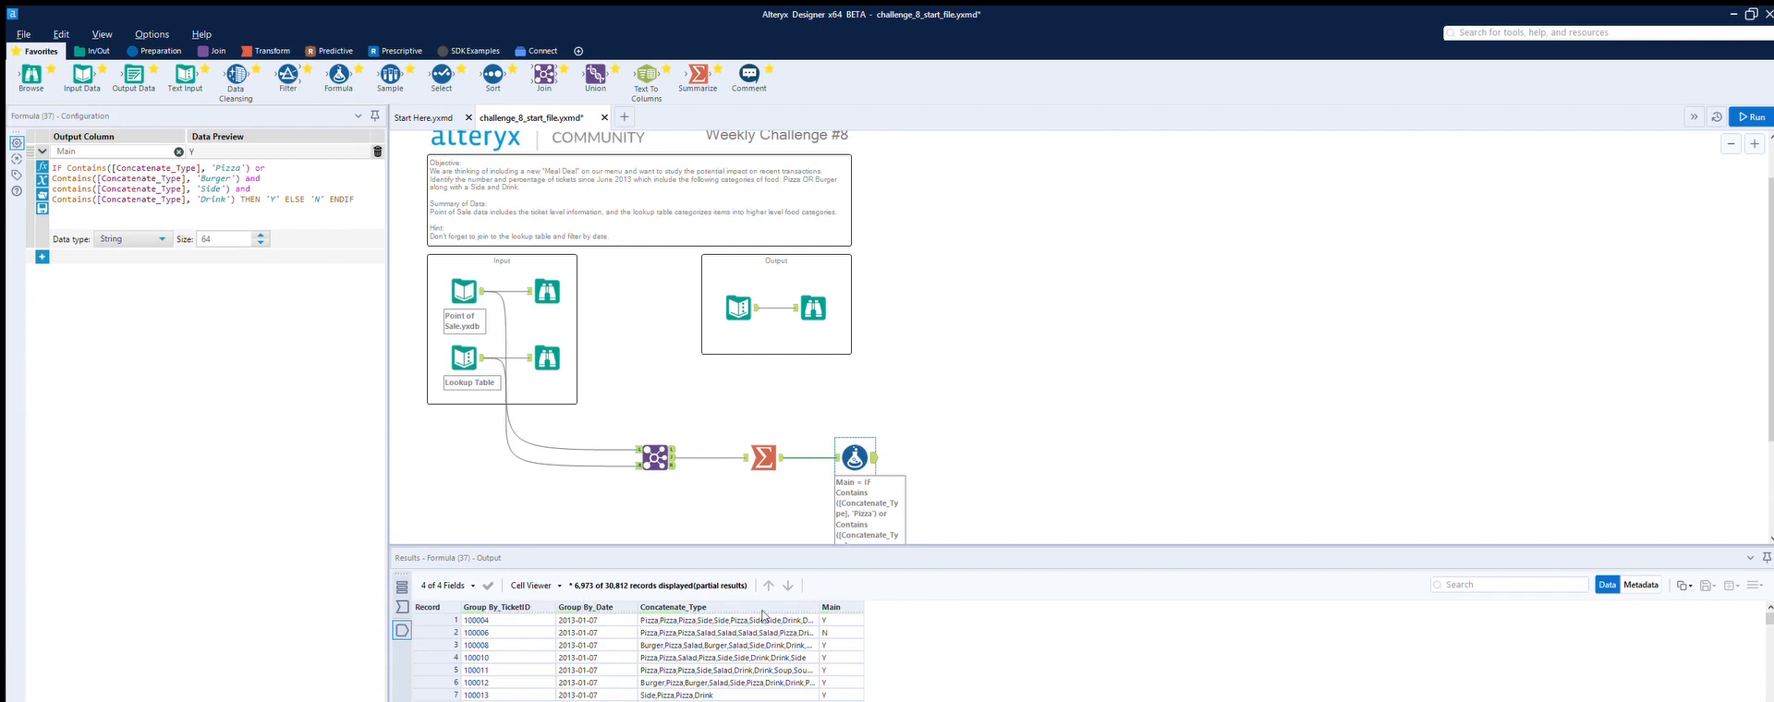
pyautogui.scroll(-11, 835, 600)
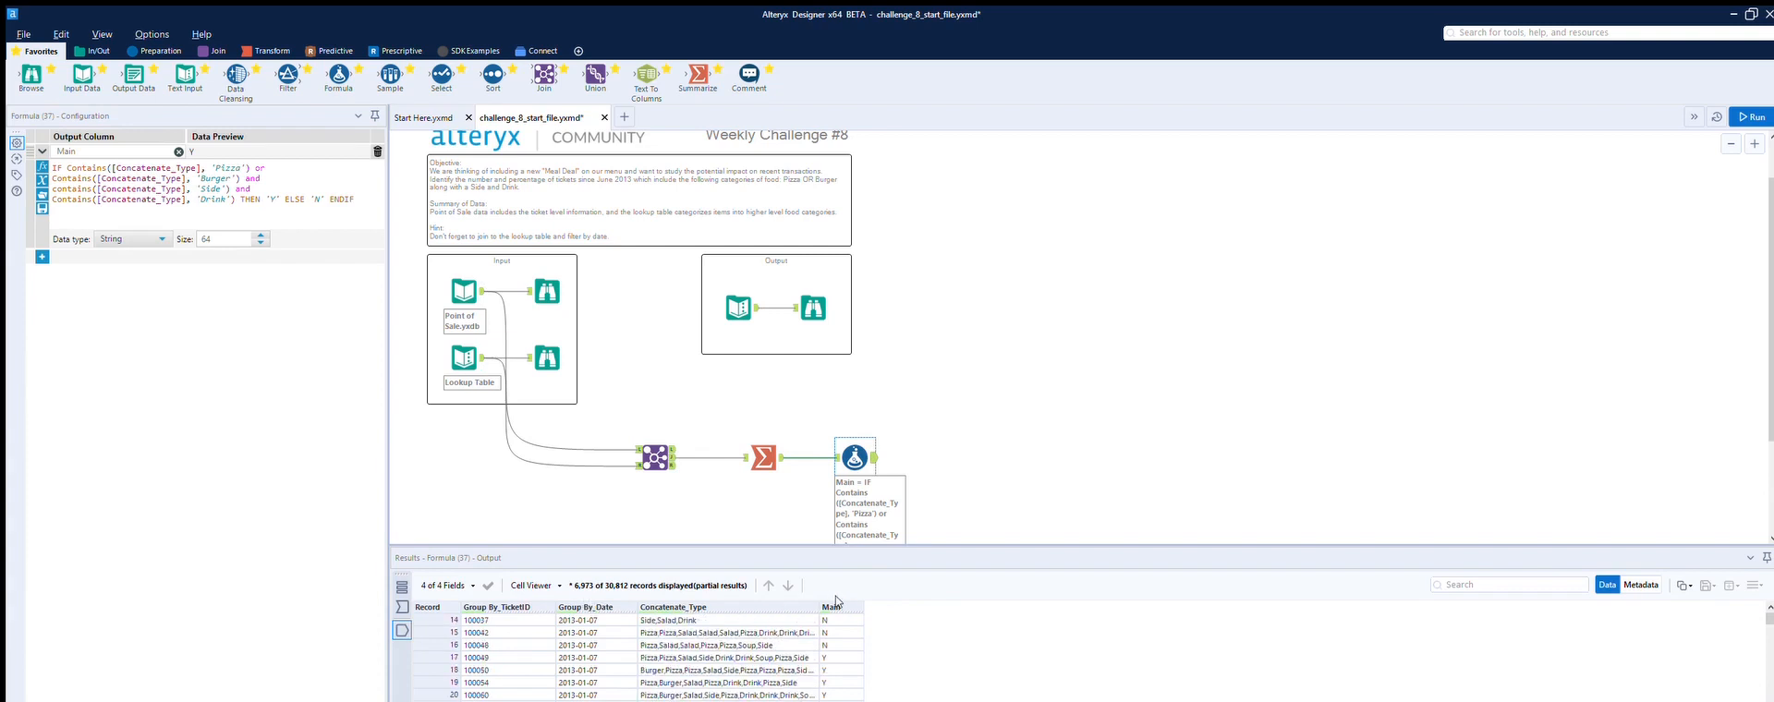
pyautogui.scroll(-4, 835, 600)
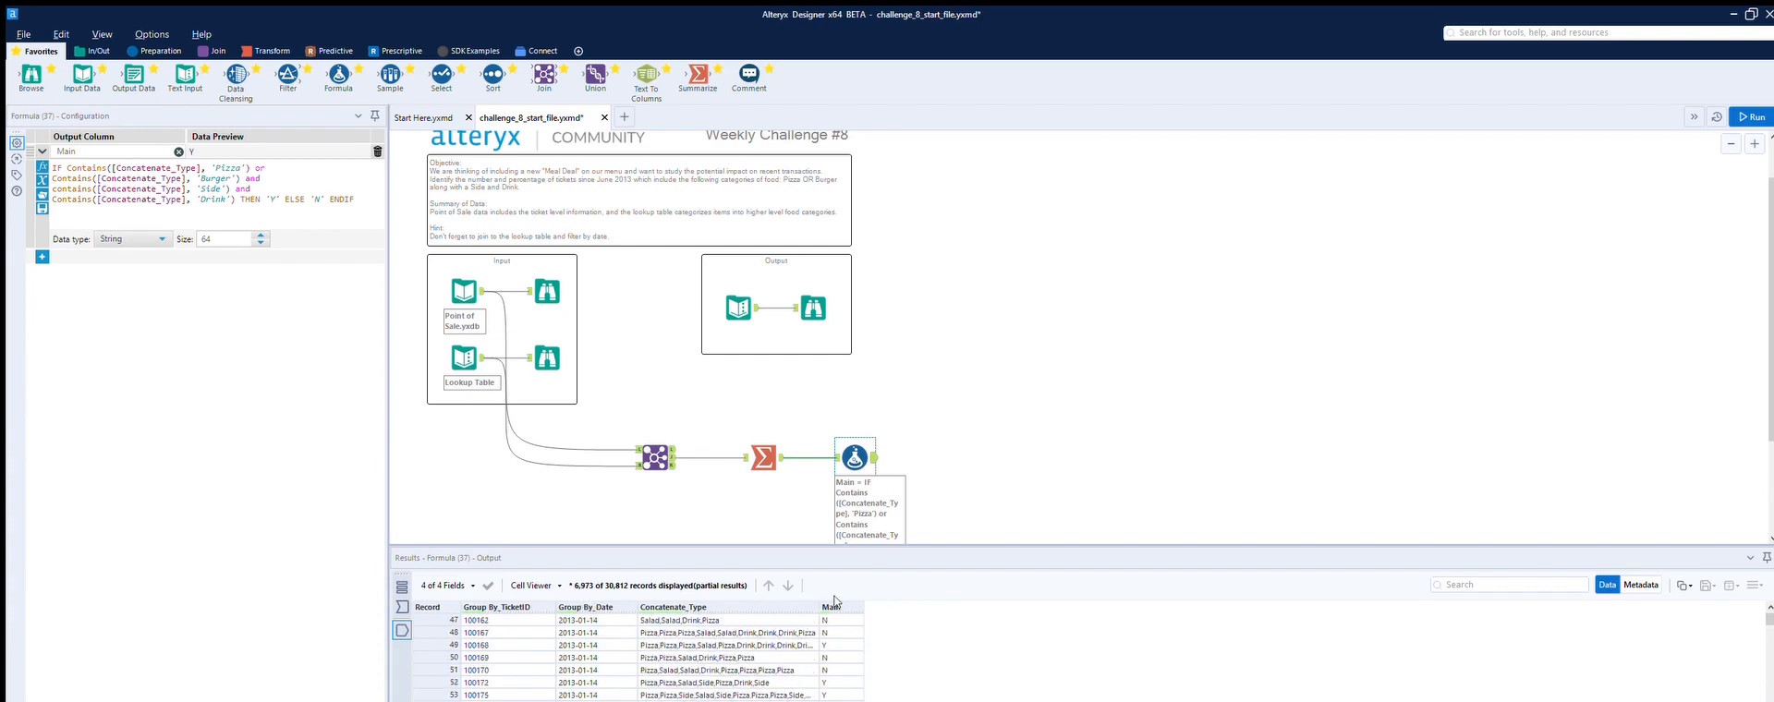
pyautogui.scroll(-2, 835, 601)
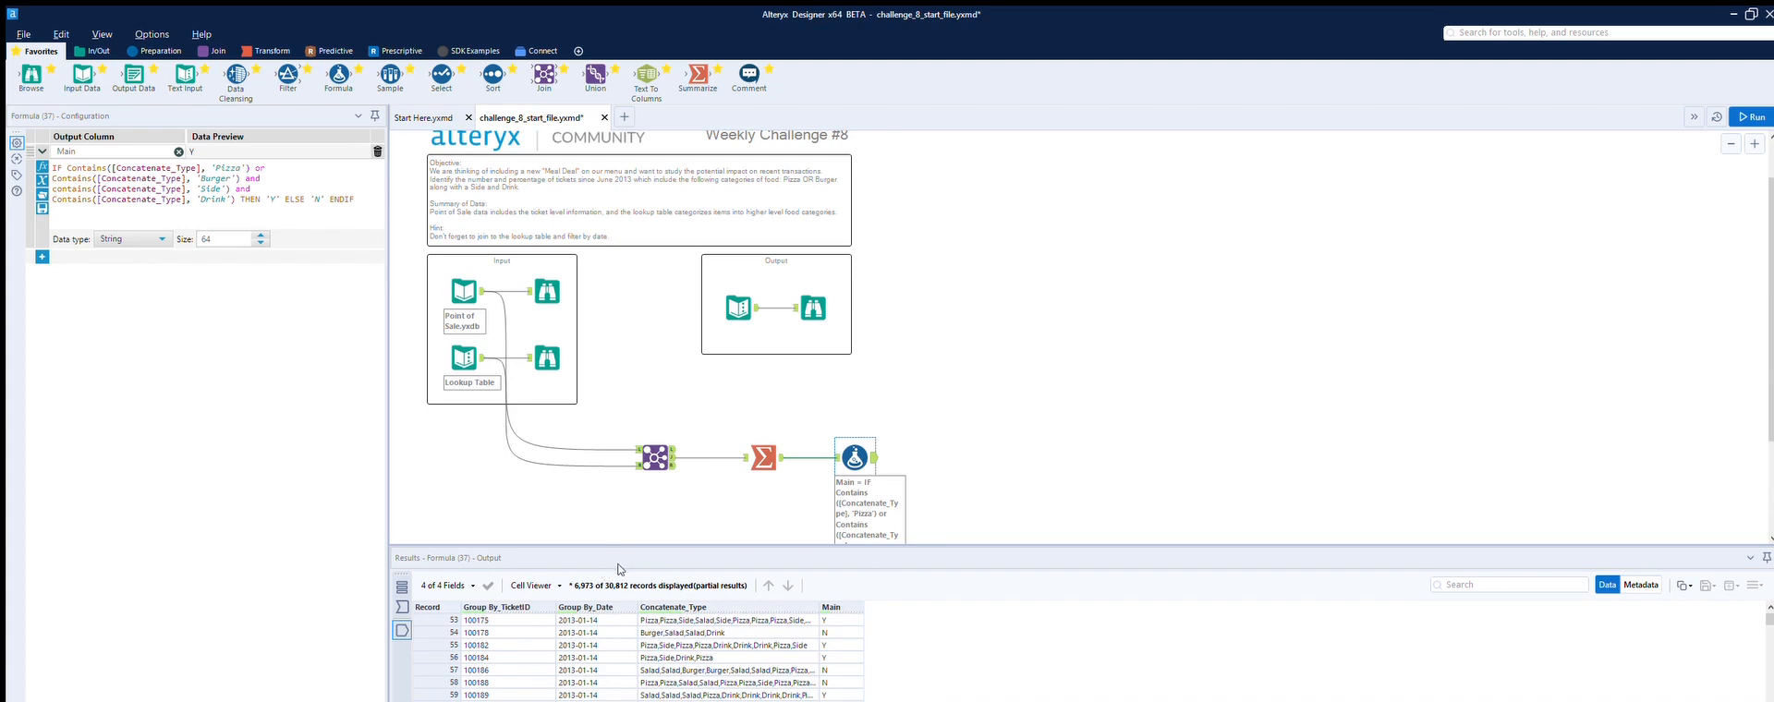
# Step: Inspect the final Browse output and the Summarize tool's grouped results
pyautogui.click(827, 296)
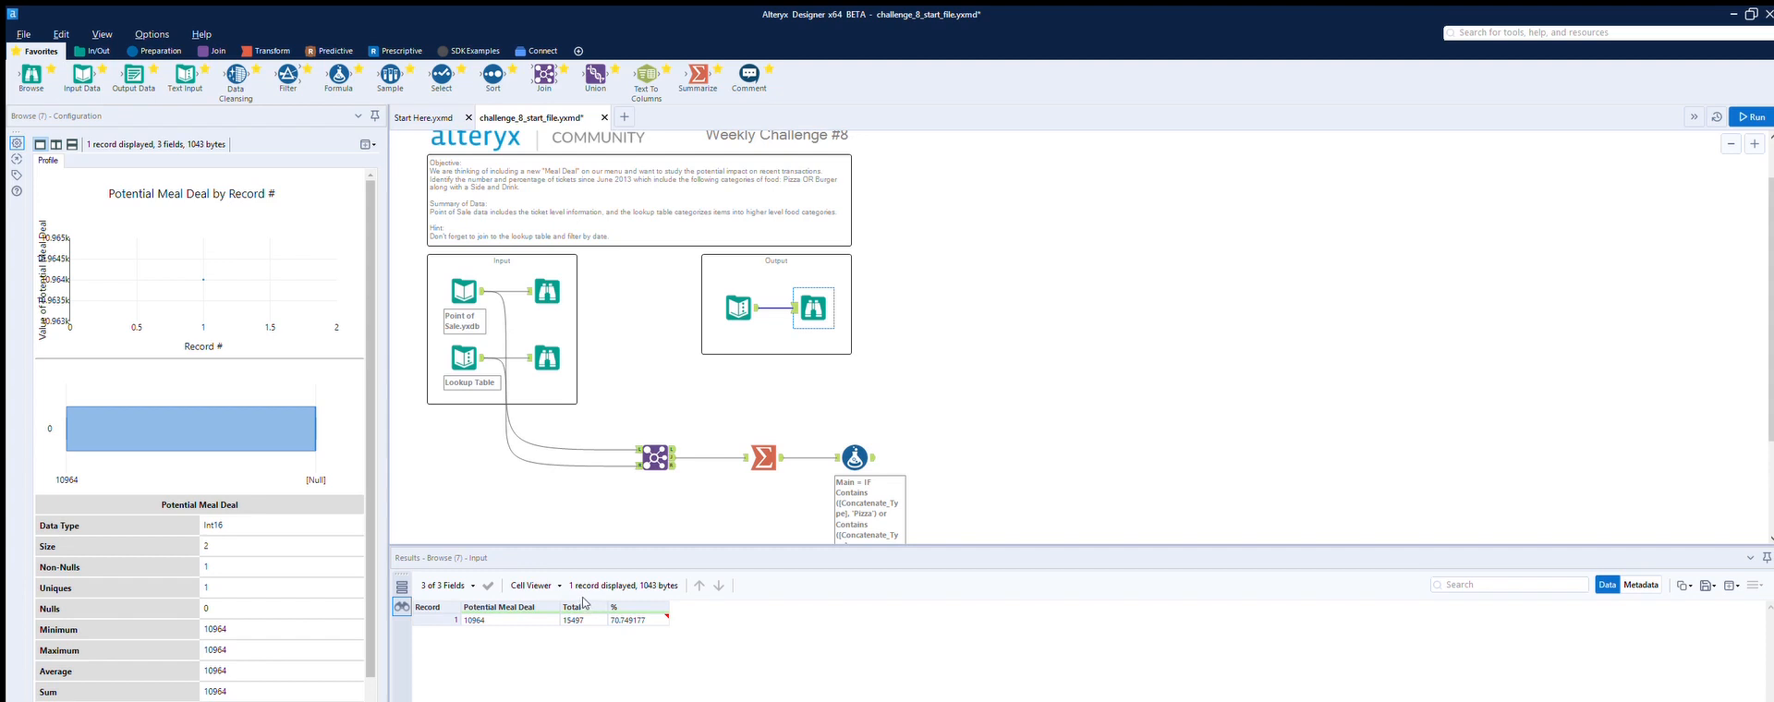
pyautogui.click(778, 440)
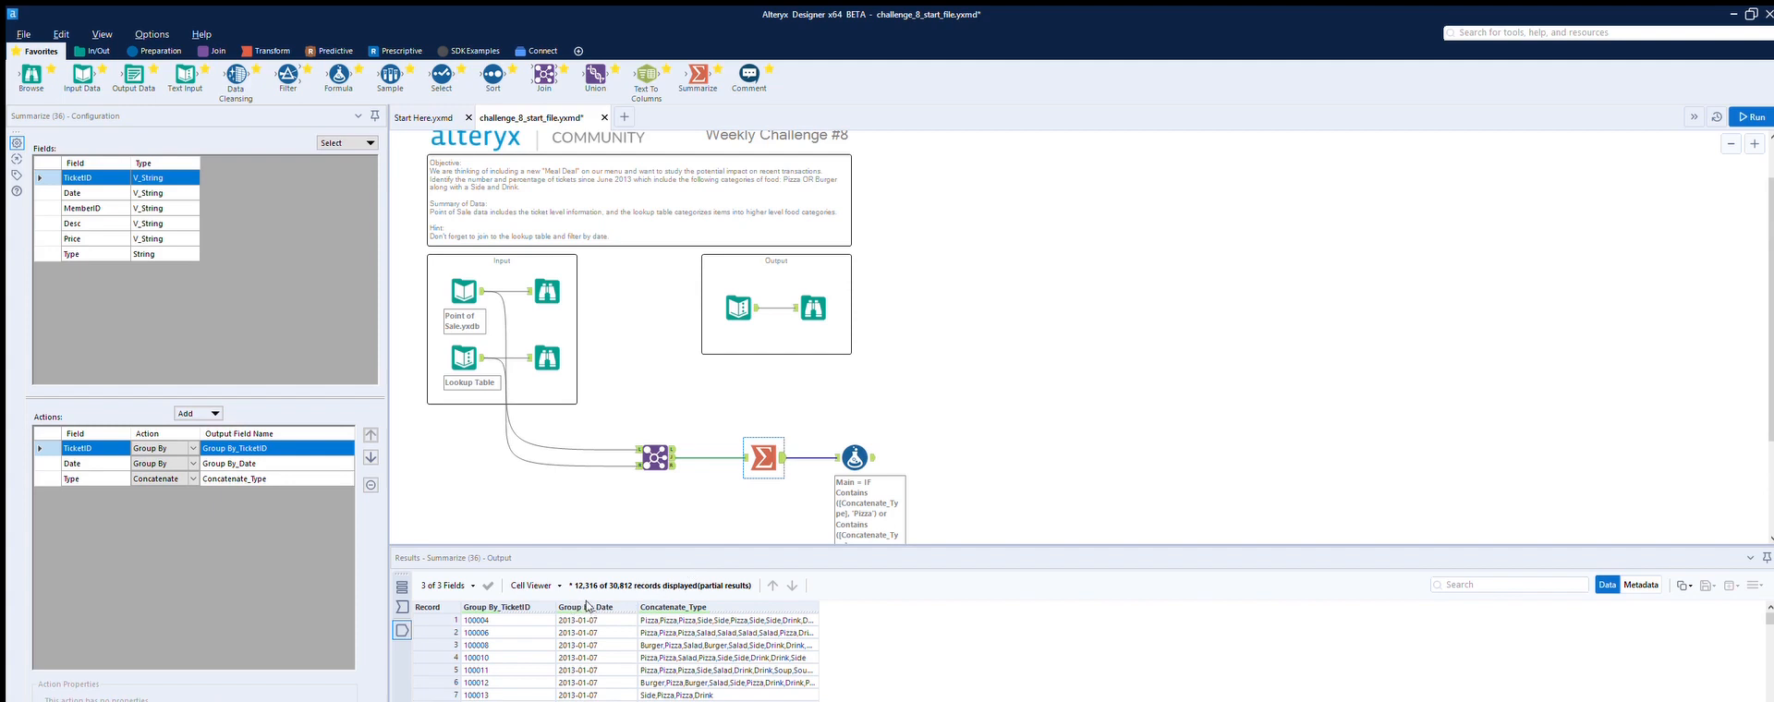
pyautogui.scroll(-18, 592, 606)
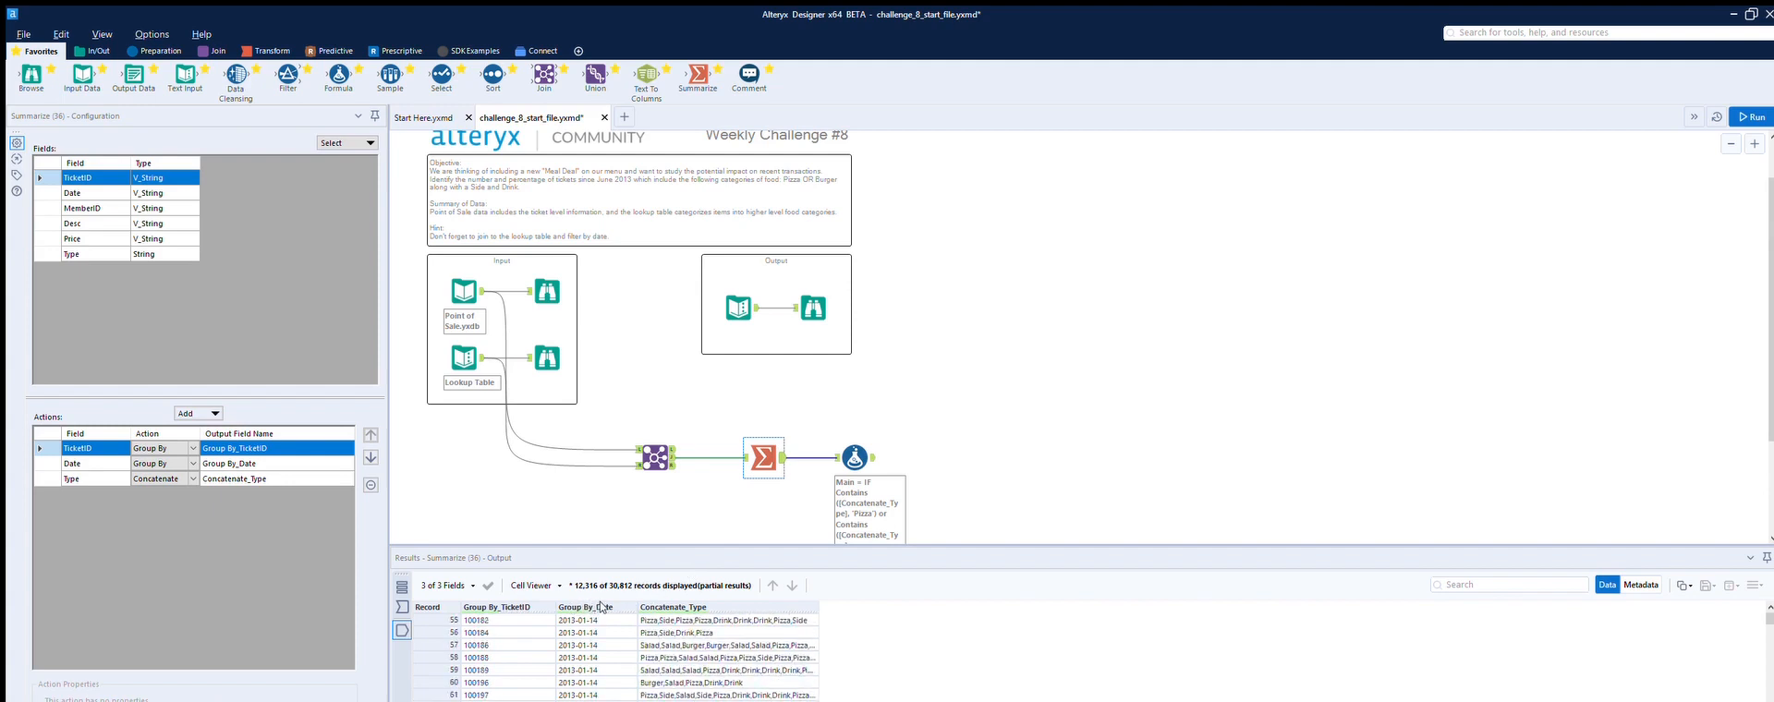
pyautogui.scroll(-20, 600, 607)
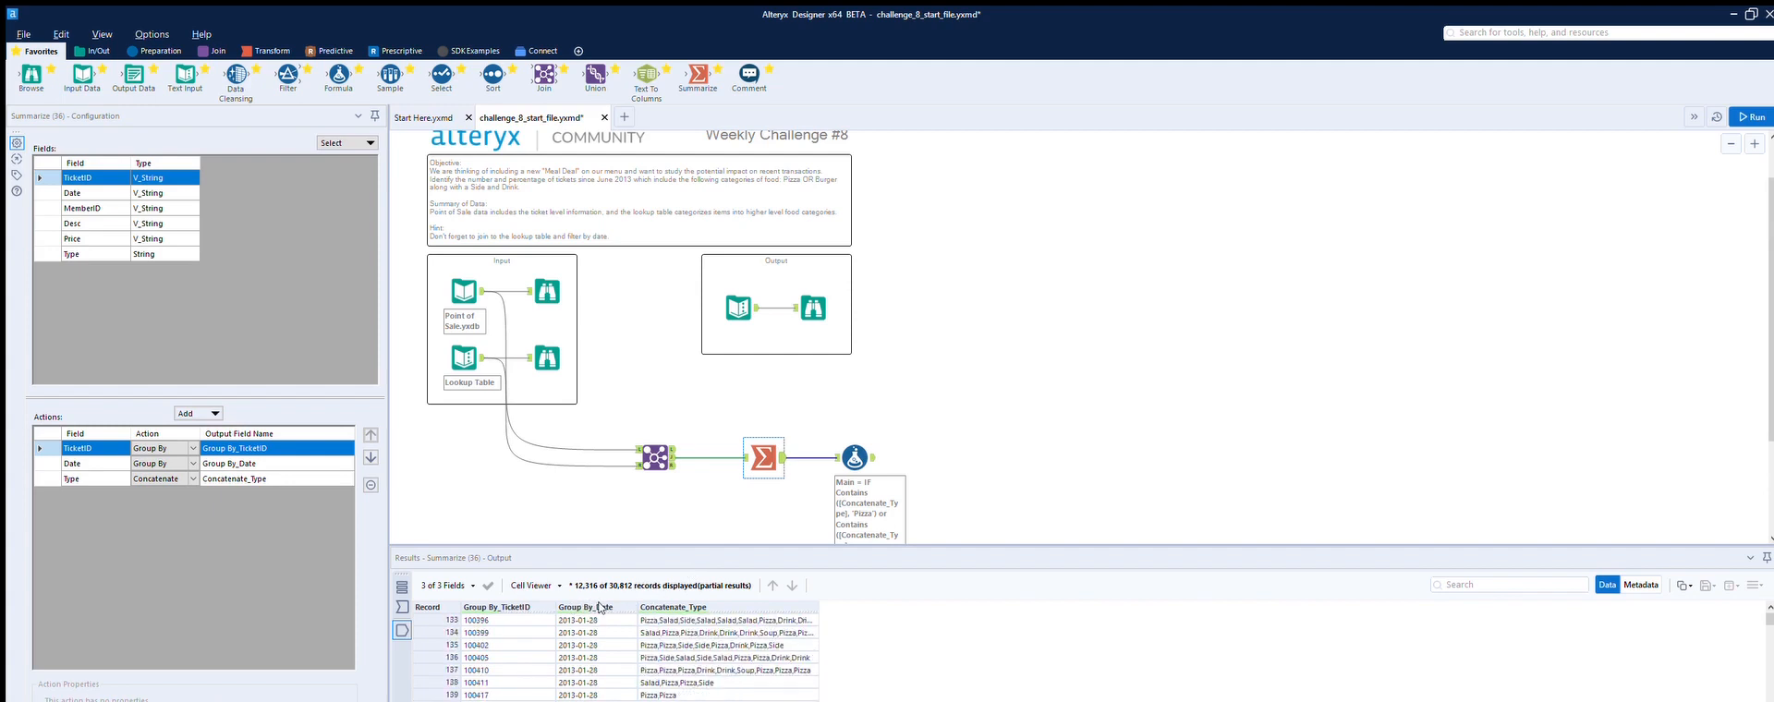
pyautogui.scroll(-11, 600, 607)
pyautogui.scroll(19, 600, 607)
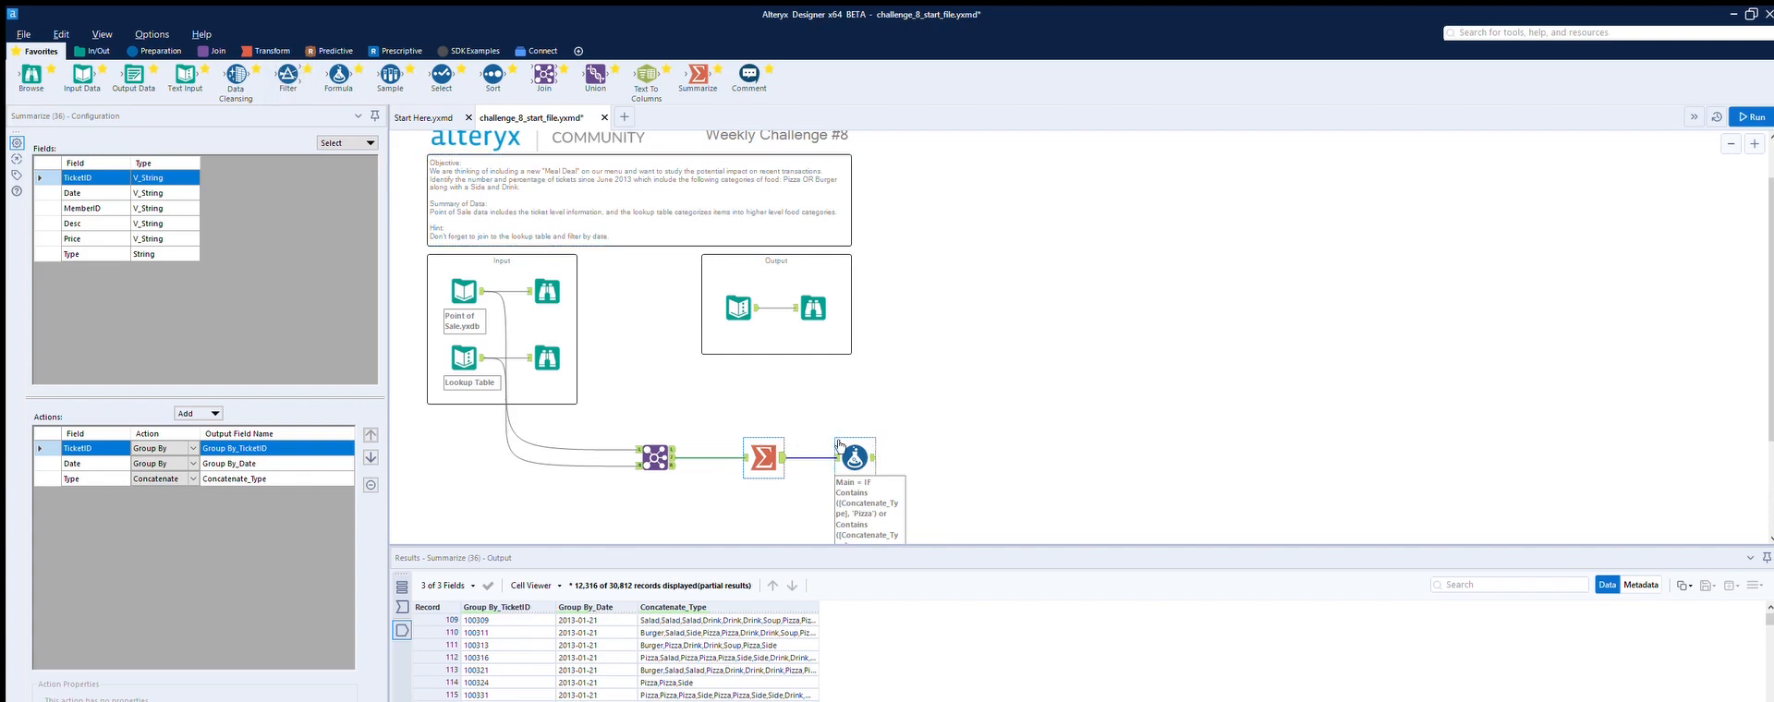
# Step: Add a Select tool after the Formula, change Group By_Date's type to Date, and run the workflow
pyautogui.moveTo(442, 74); pyautogui.dragTo(930, 457)
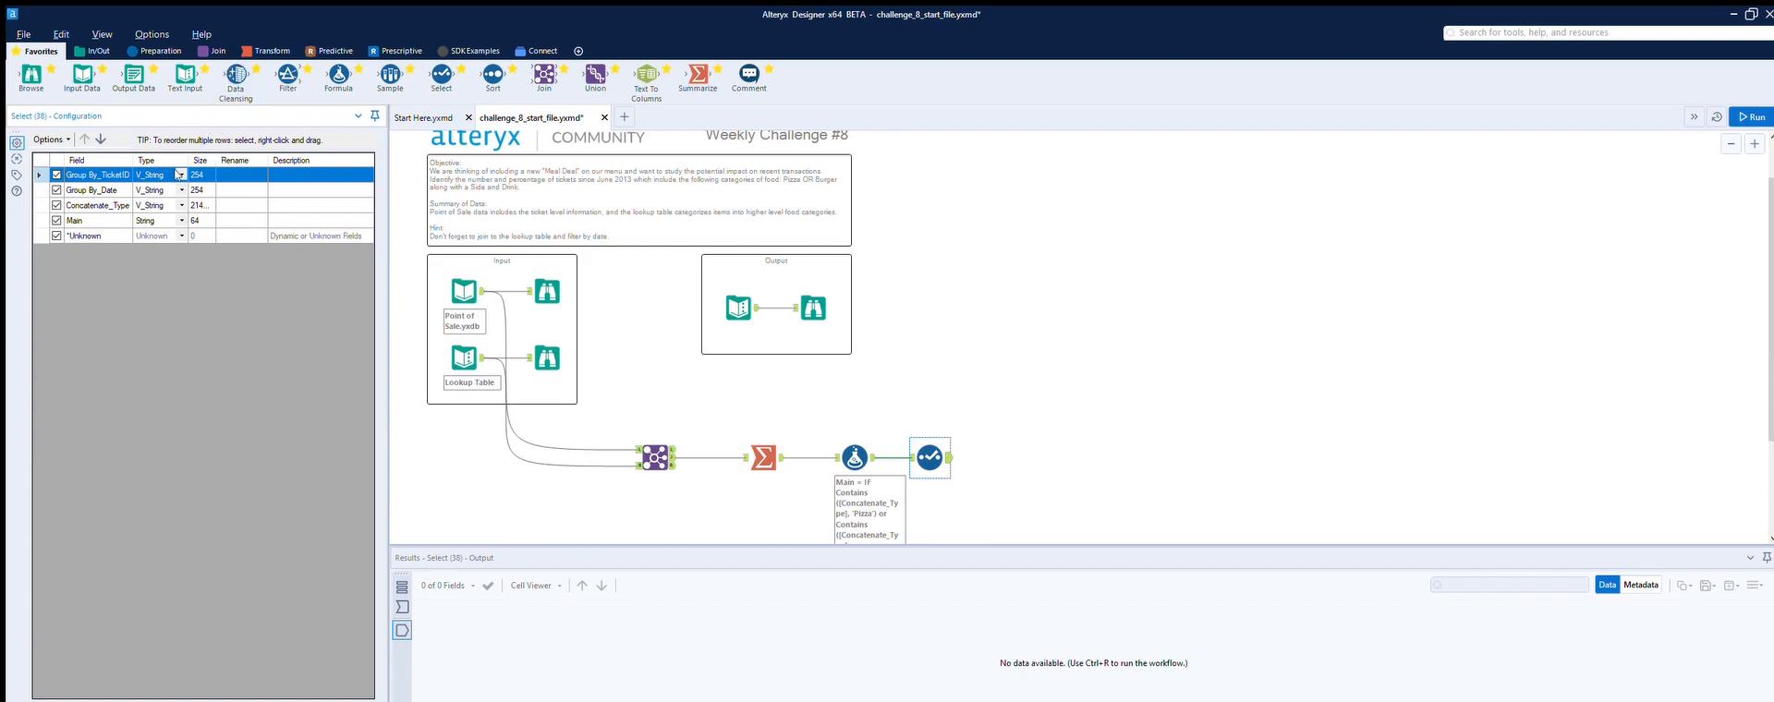
pyautogui.press('Down')
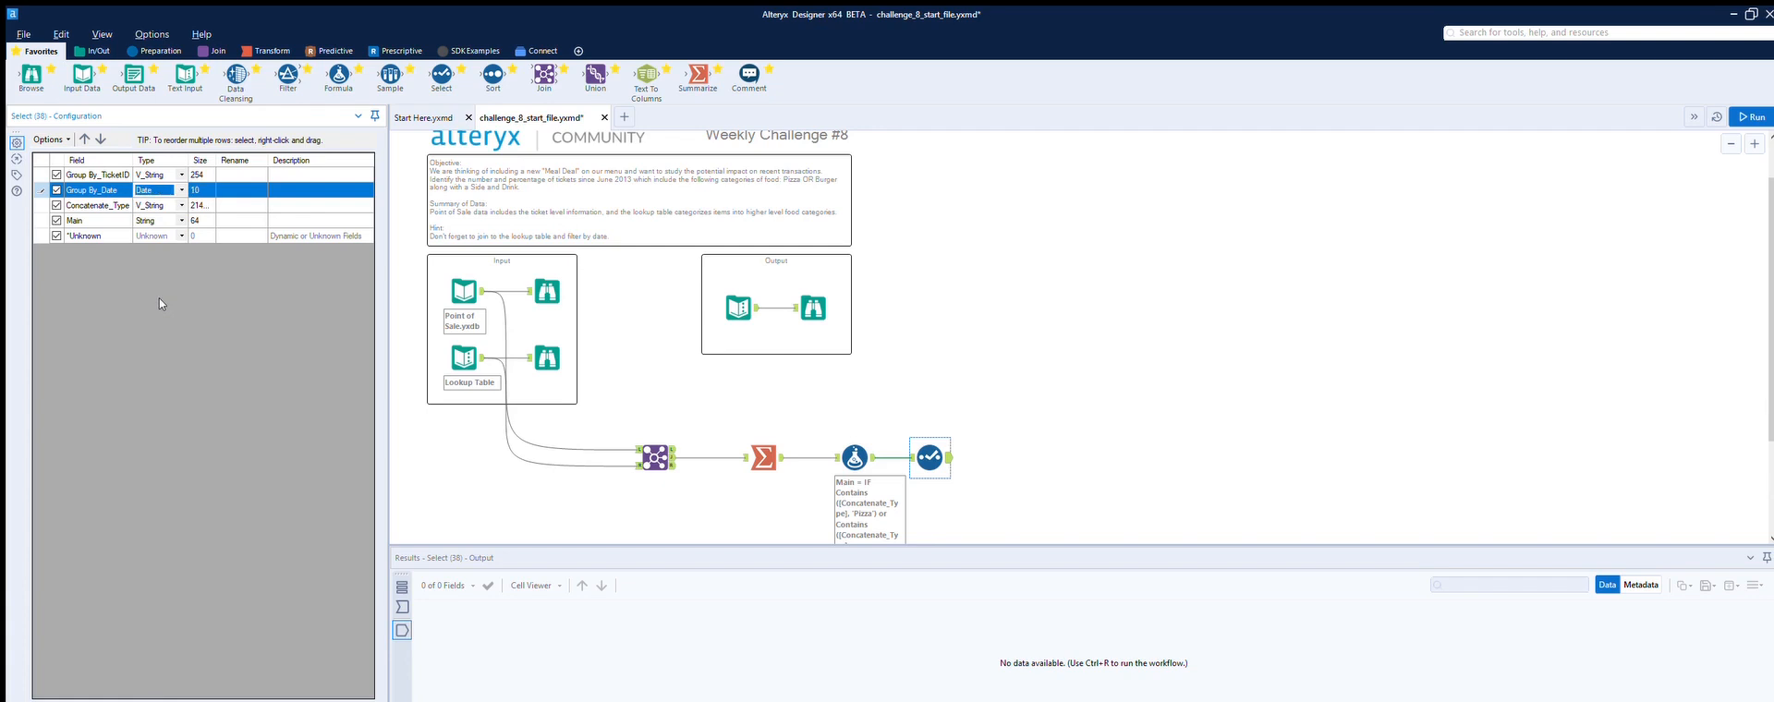
pyautogui.click(970, 313)
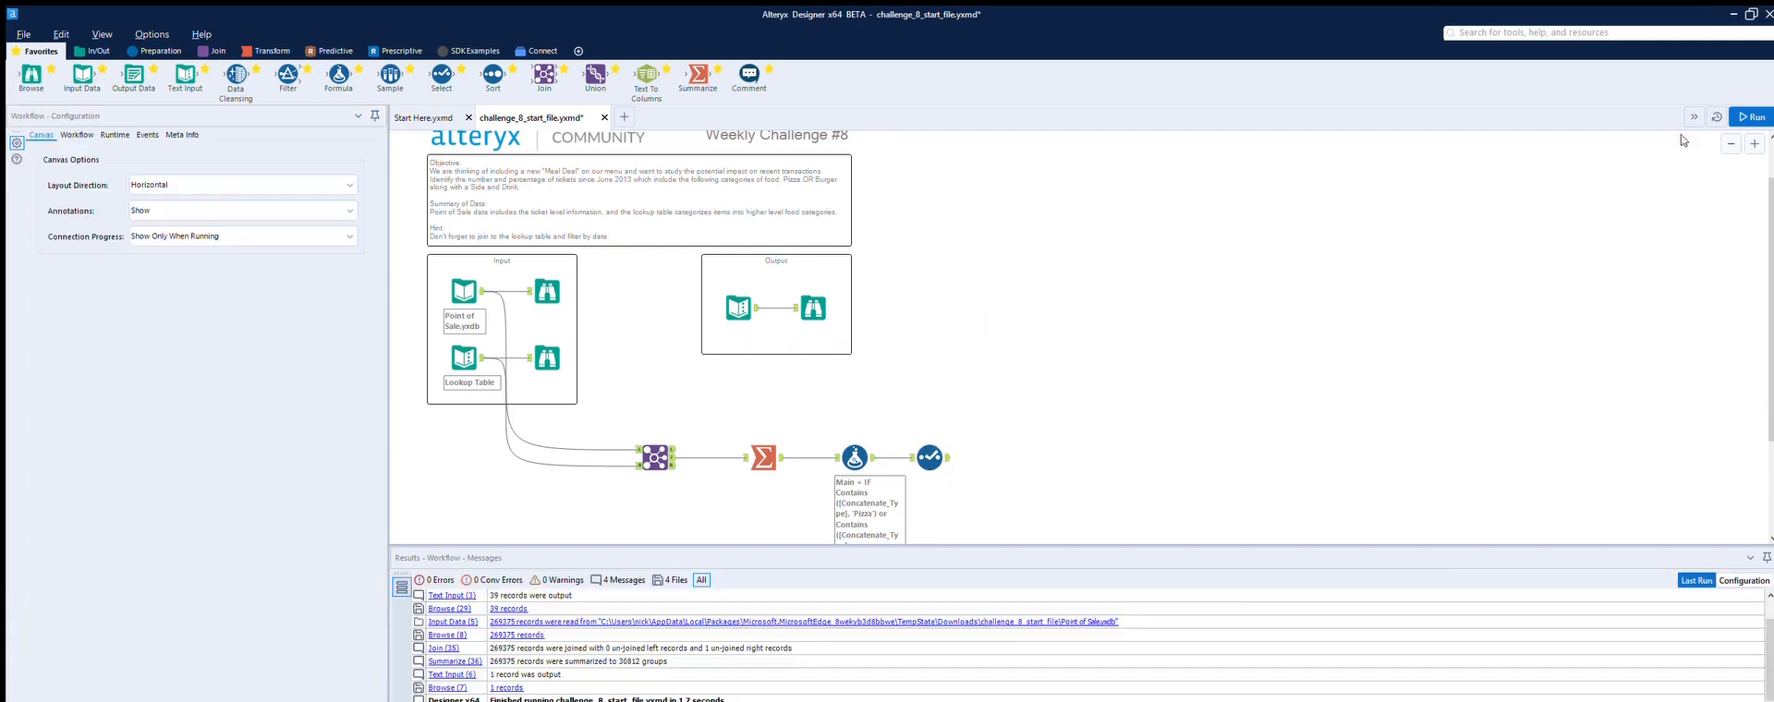
pyautogui.hotkey('ctrl', 'r')
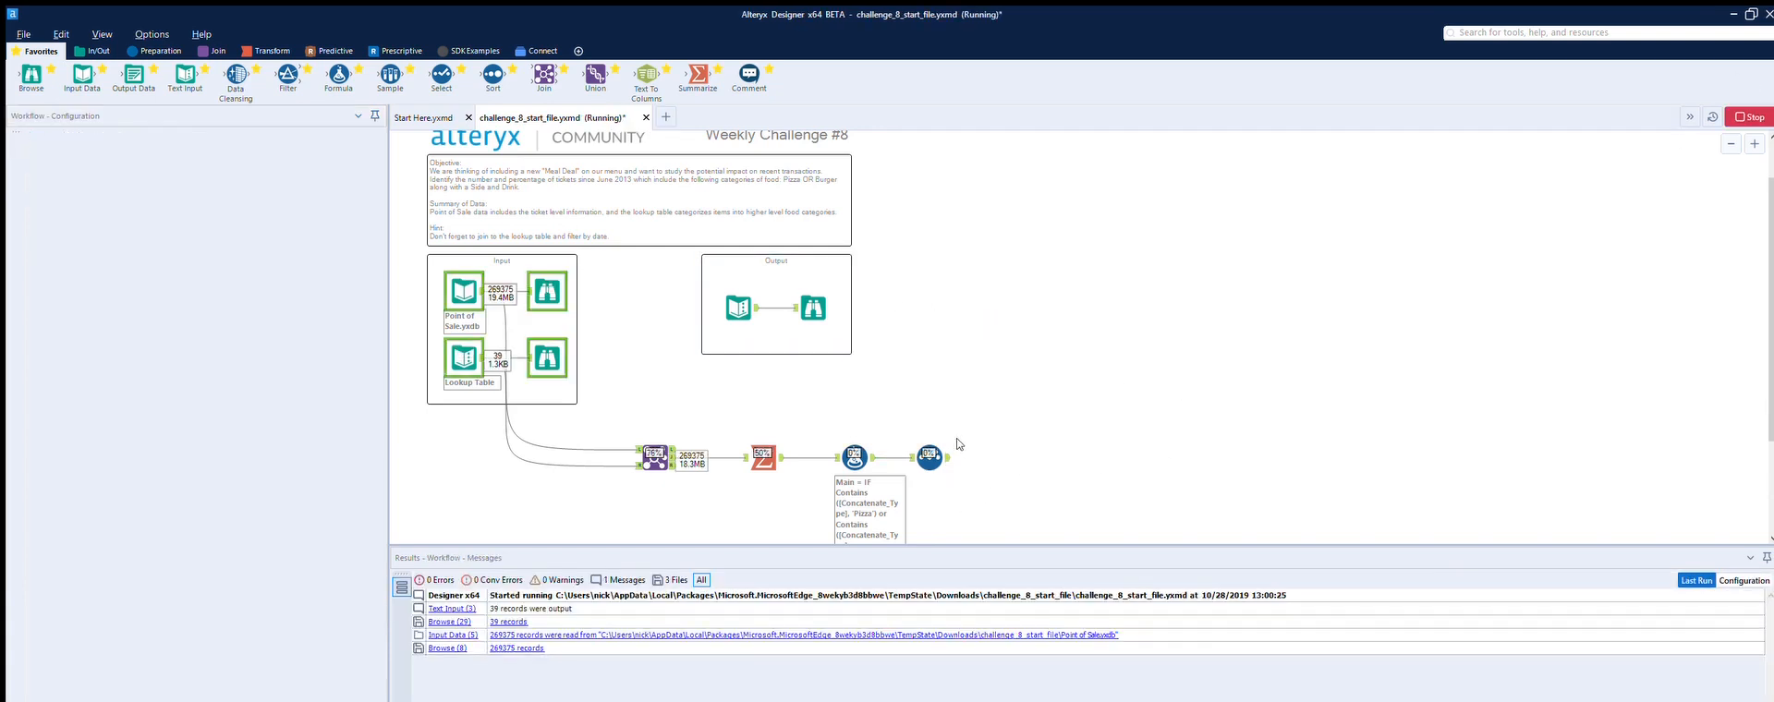
pyautogui.click(949, 446)
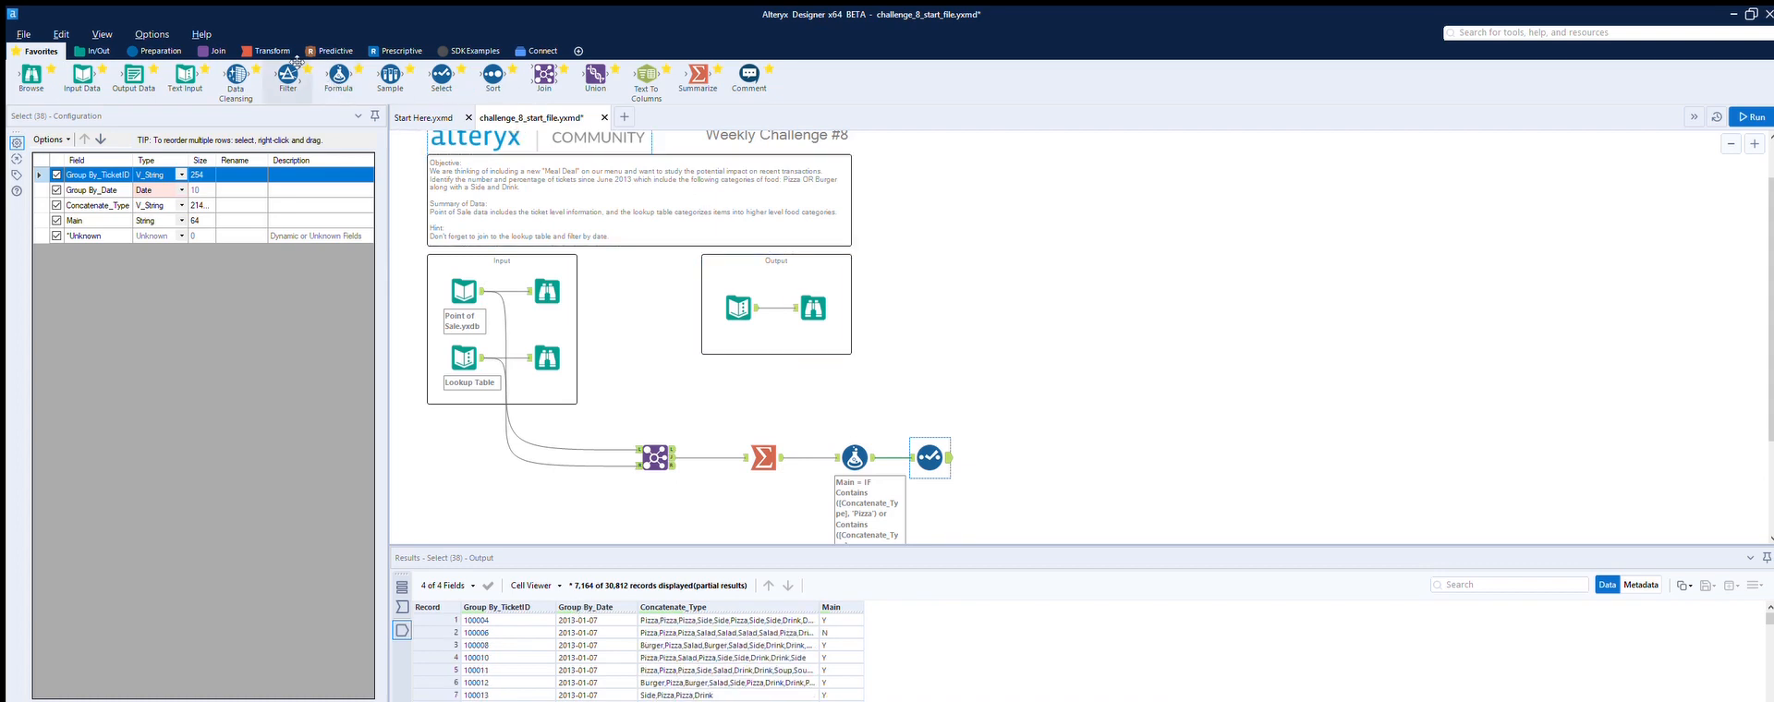
# Step: Add a Filter tool after the Select and set a basic filter on Group By_Date with the >= operator
pyautogui.moveTo(289, 76); pyautogui.dragTo(1005, 452)
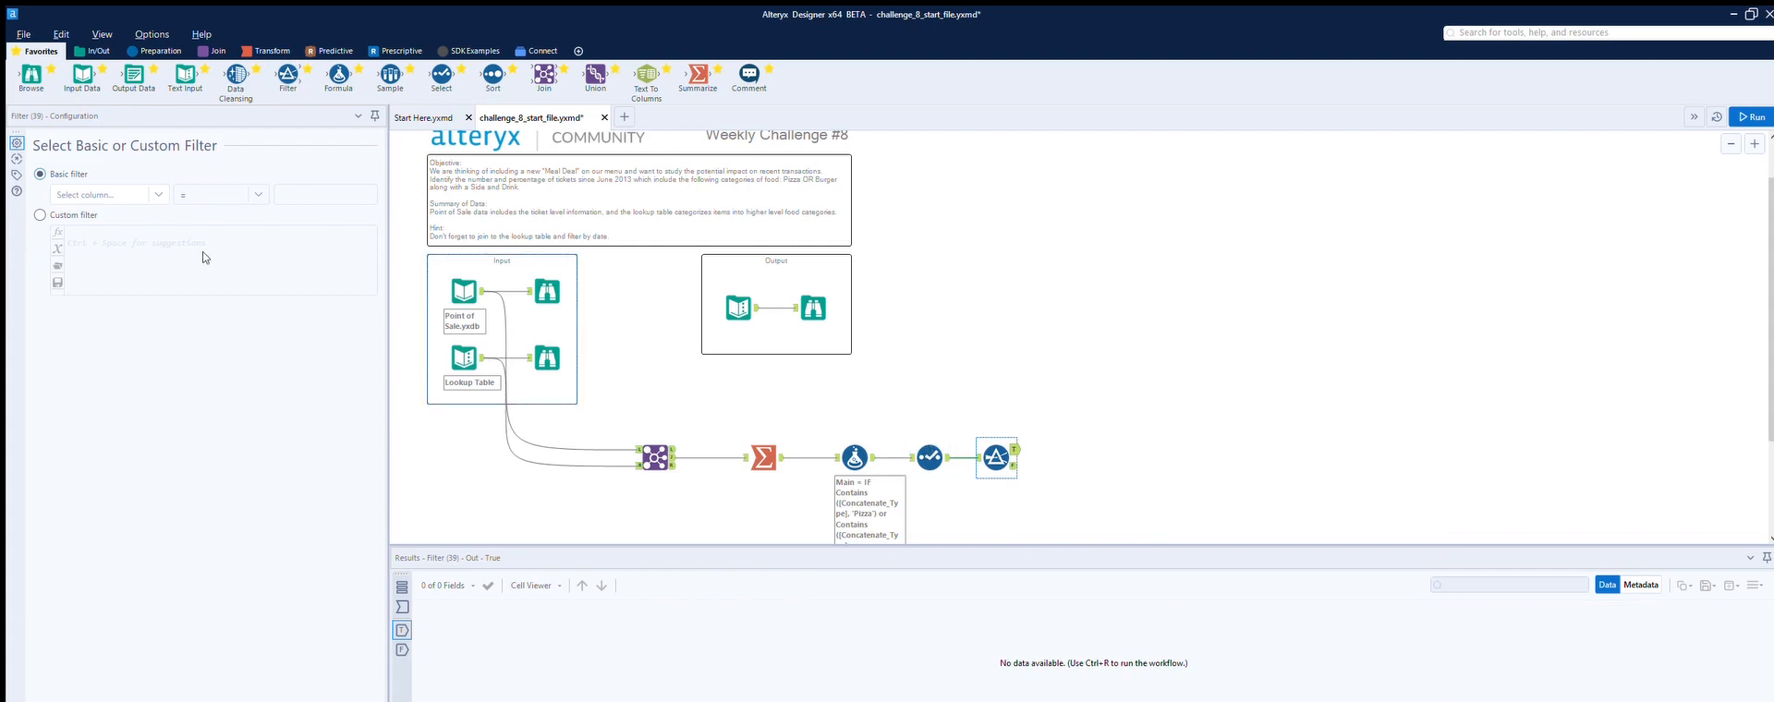
pyautogui.click(147, 194)
pyautogui.press('Down')
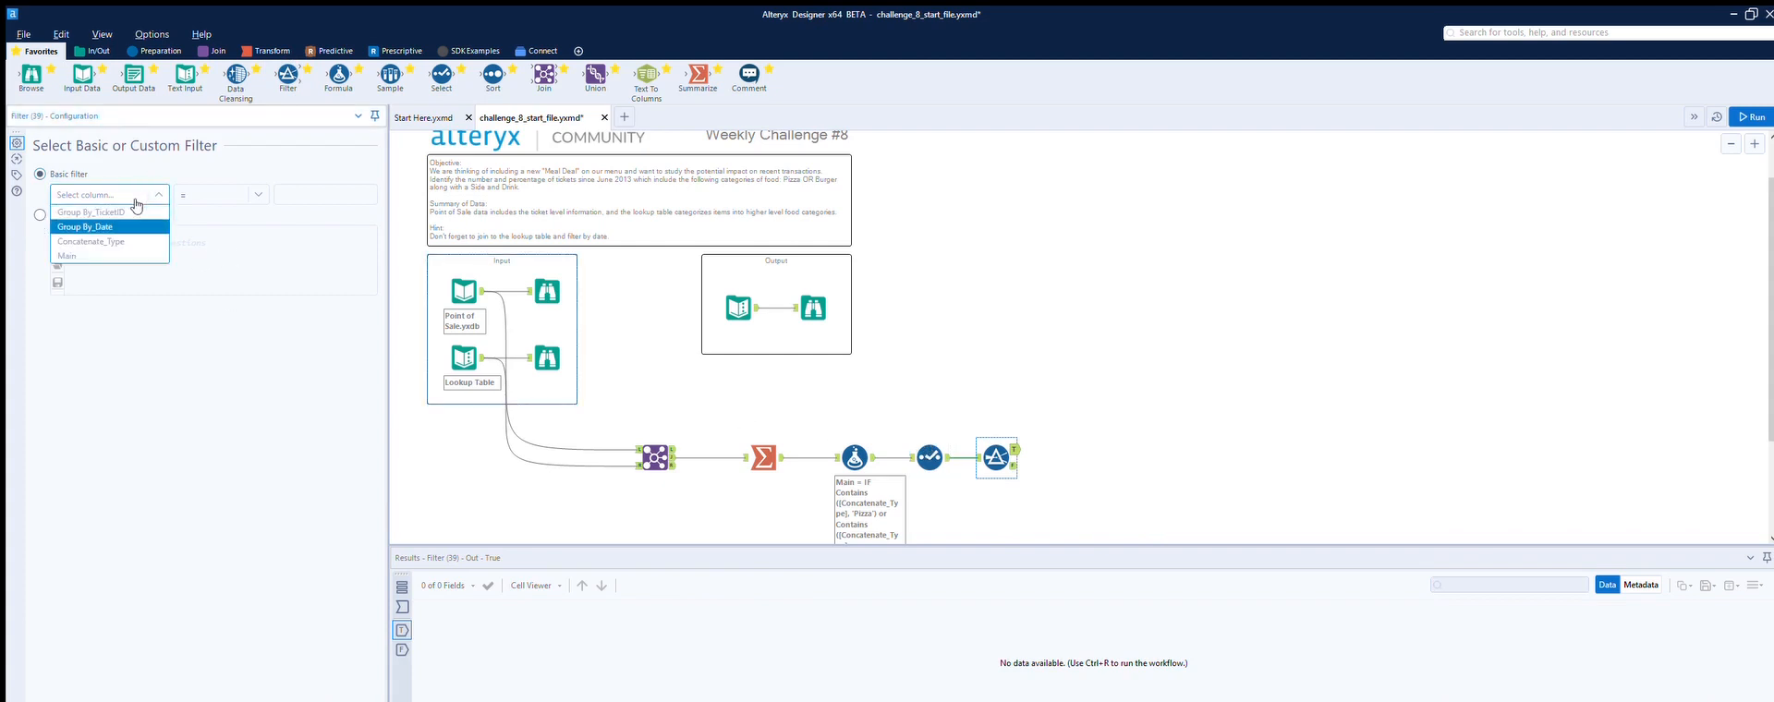
pyautogui.click(152, 177)
pyautogui.click(153, 190)
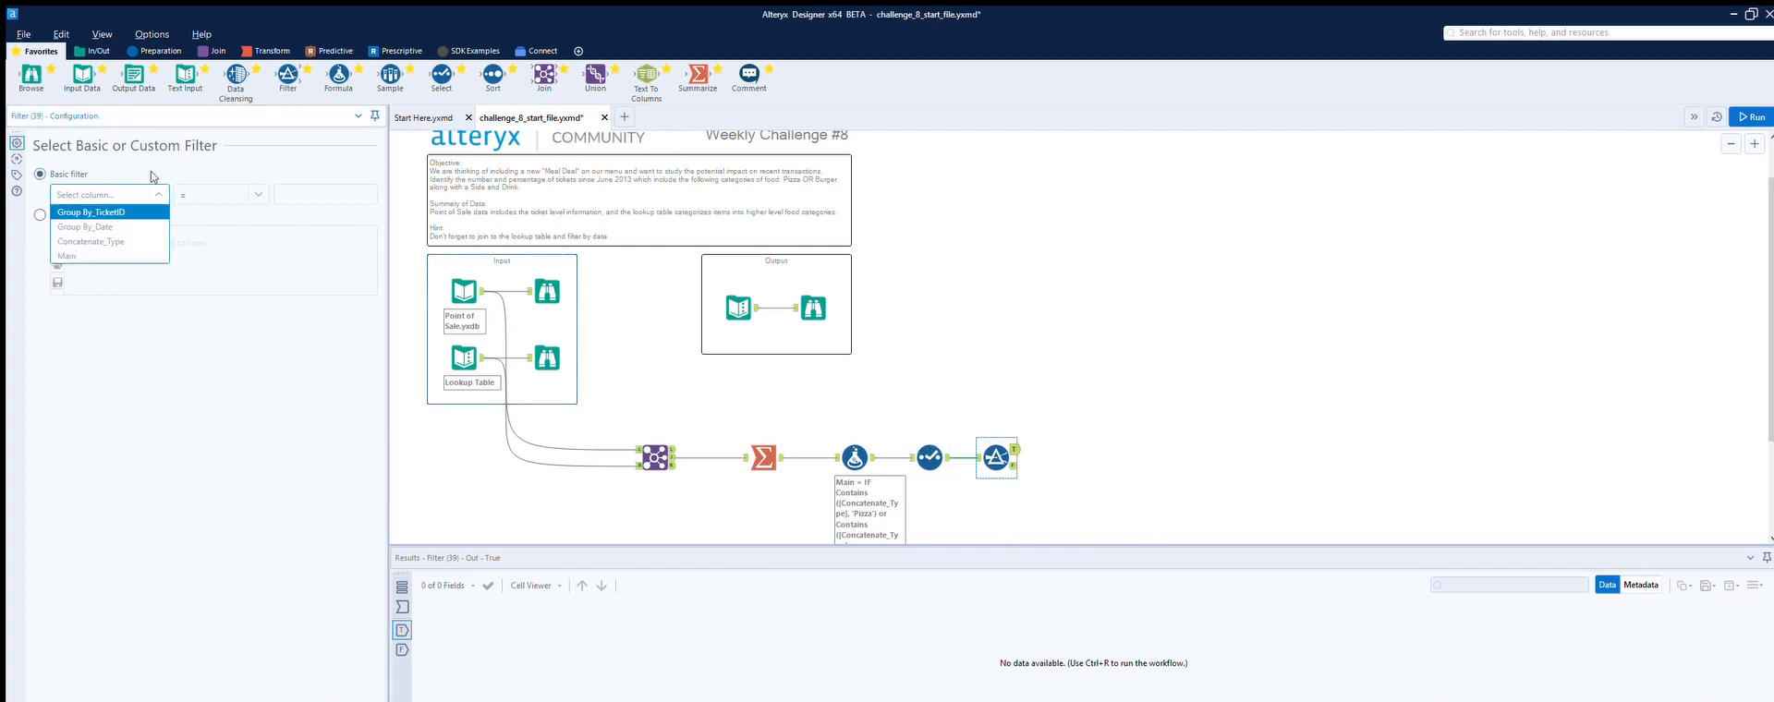
pyautogui.click(141, 224)
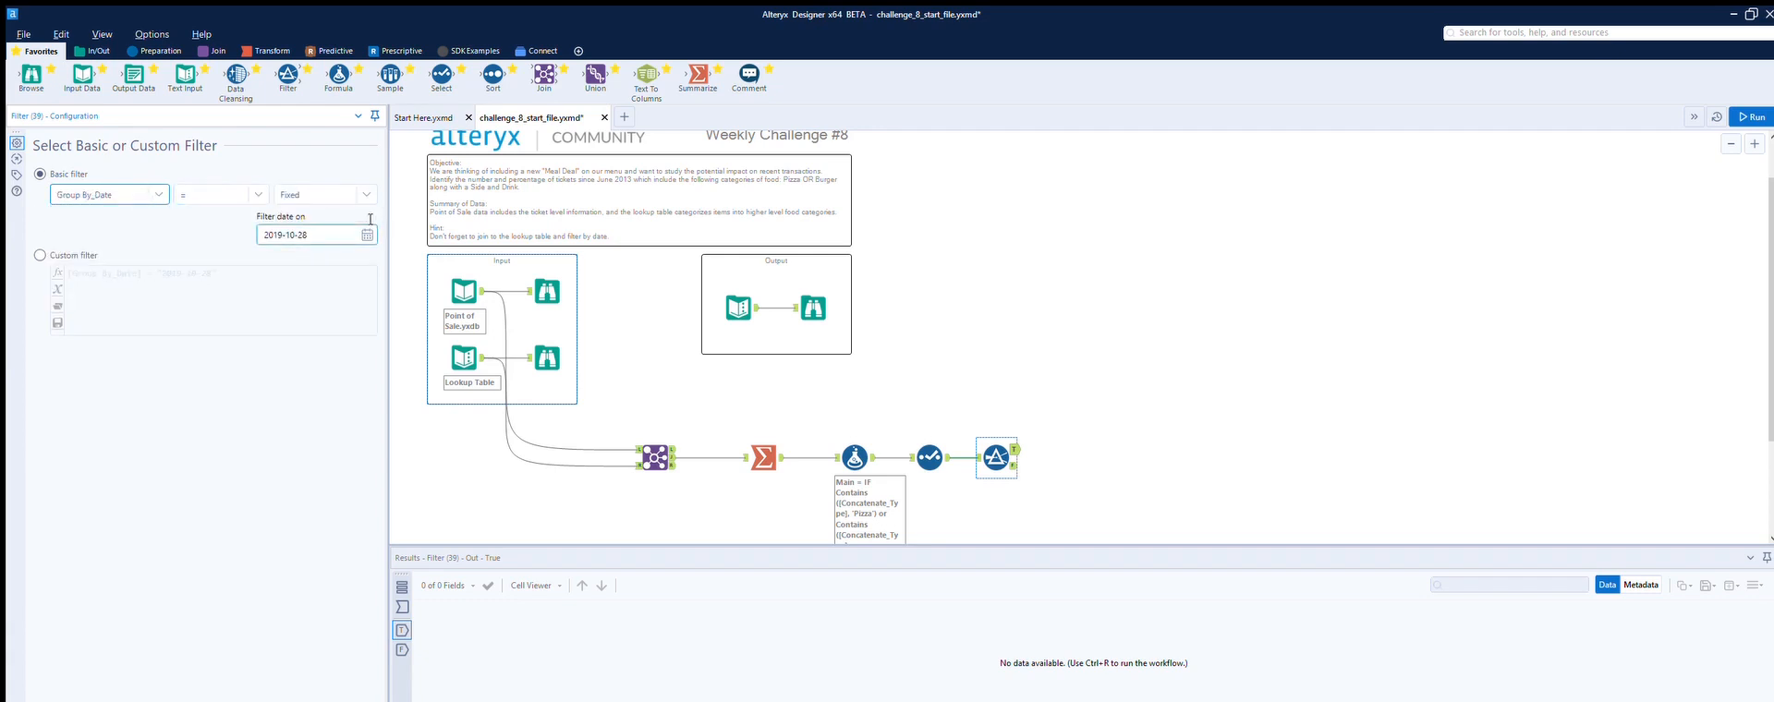
pyautogui.click(256, 194)
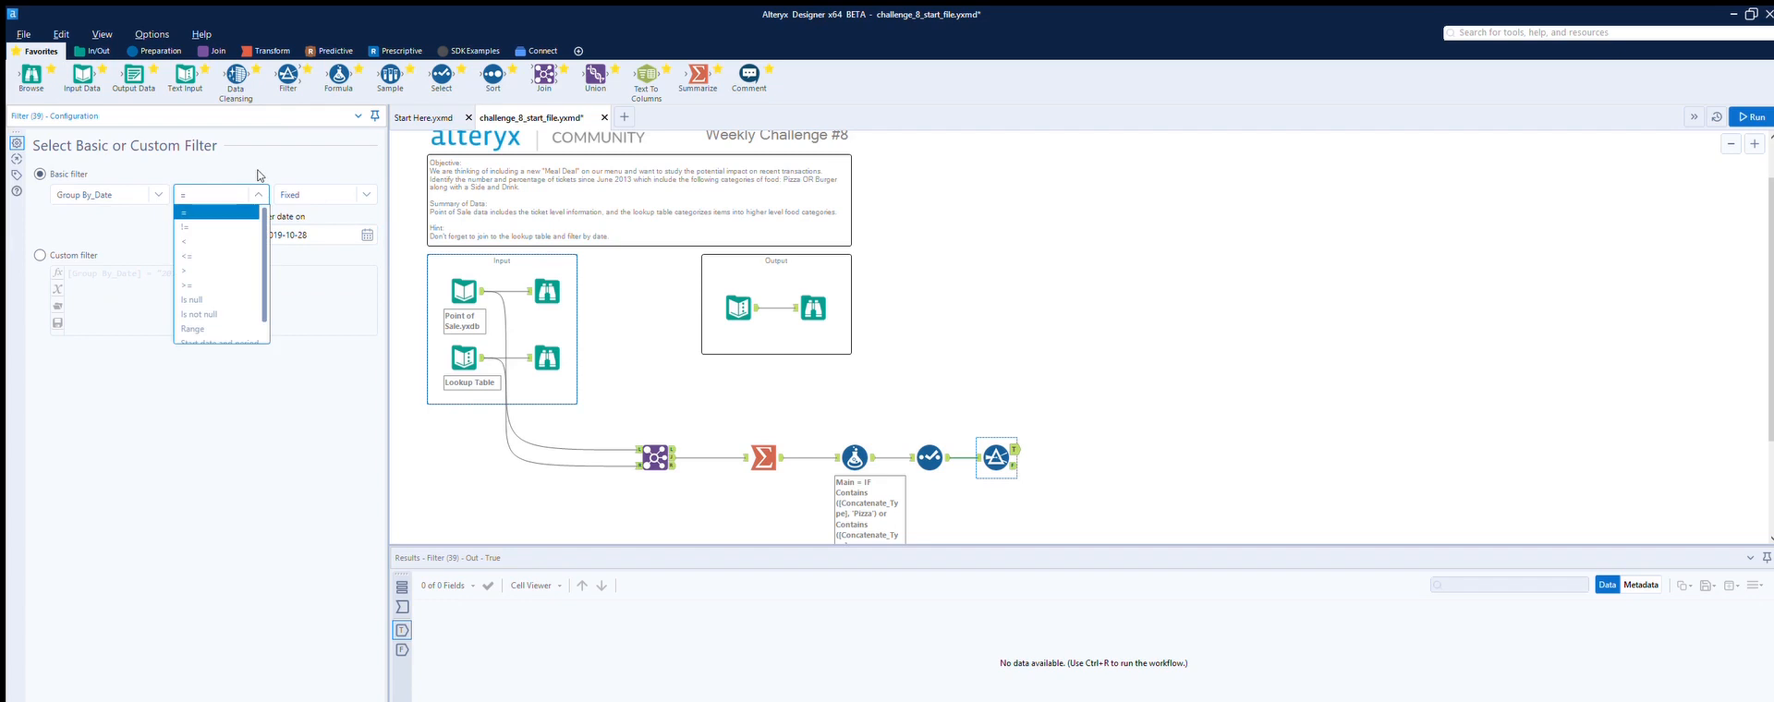
pyautogui.click(213, 255)
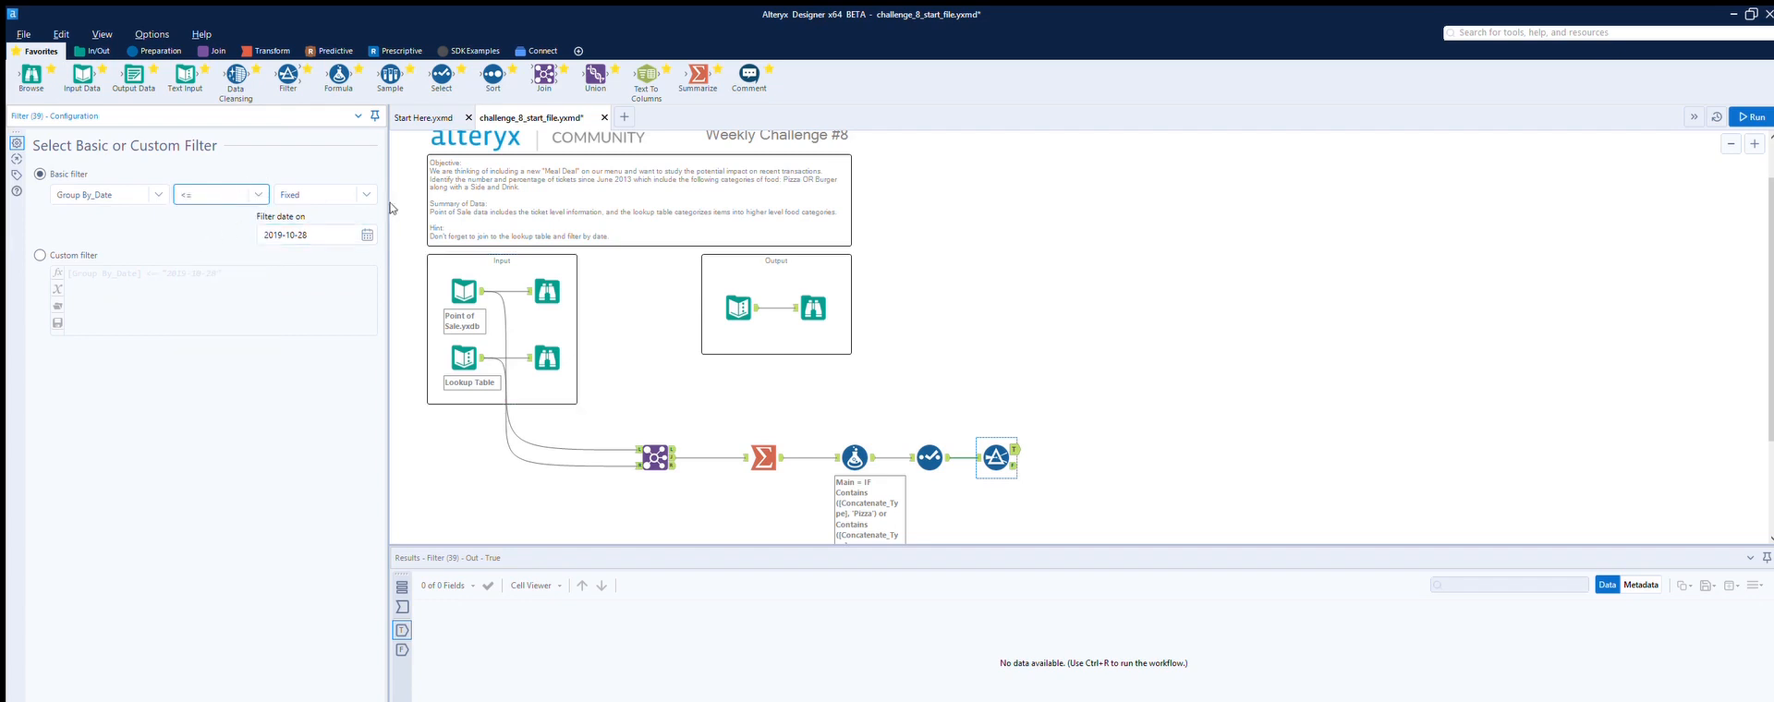
# Step: Set the filter date to 2013-06-01
pyautogui.click(221, 260)
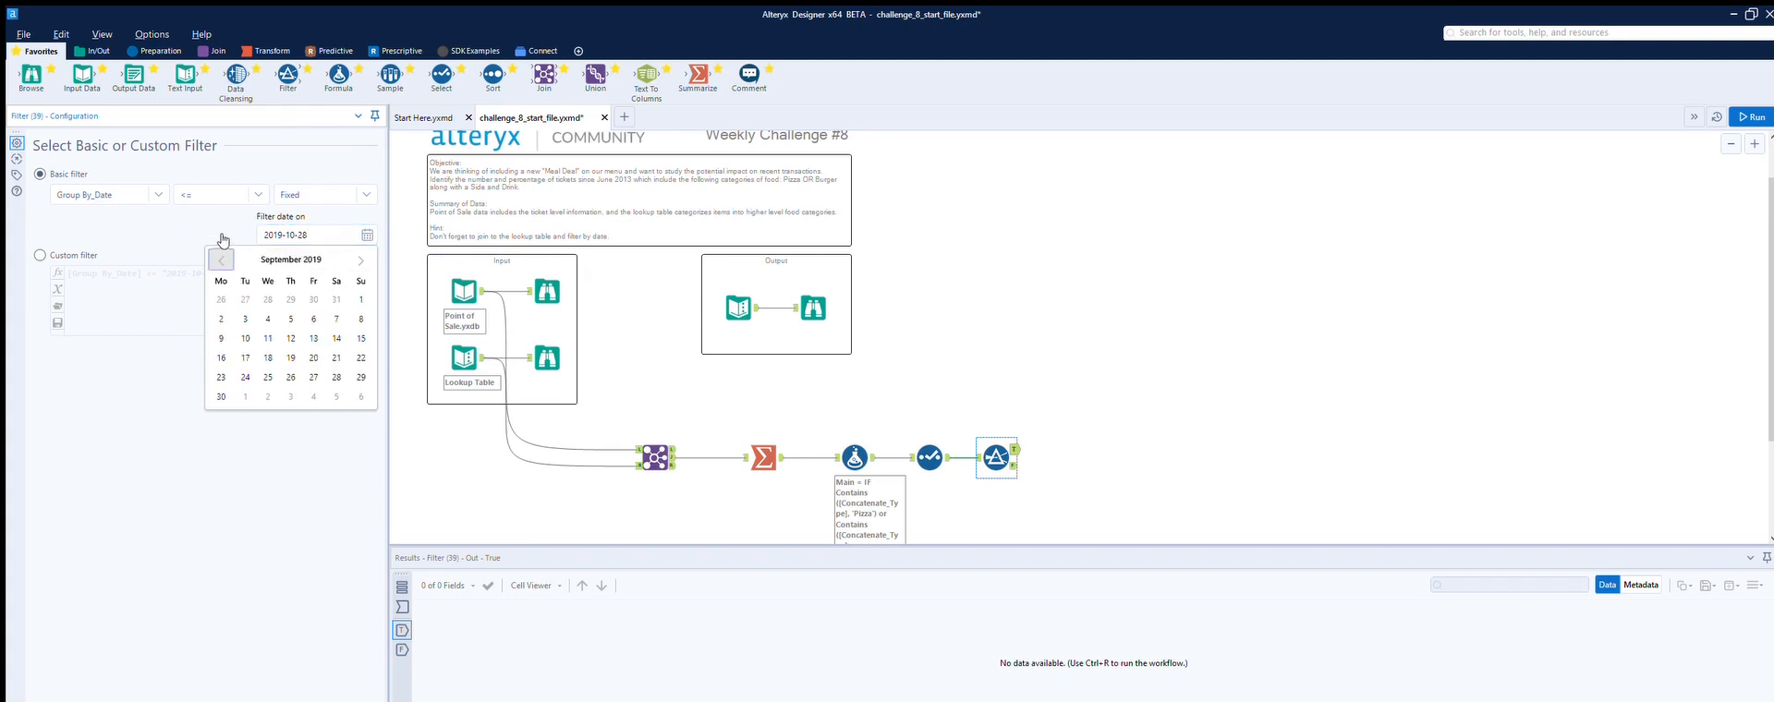
pyautogui.click(221, 260)
pyautogui.click(221, 261)
pyautogui.click(221, 260)
pyautogui.click(221, 260)
pyautogui.click(221, 261)
pyautogui.click(221, 260)
pyautogui.click(221, 261)
pyautogui.click(221, 261)
pyautogui.click(221, 260)
pyautogui.click(221, 261)
pyautogui.click(220, 261)
pyautogui.click(221, 261)
pyautogui.click(221, 260)
pyautogui.click(221, 261)
pyautogui.click(221, 261)
pyautogui.click(221, 261)
pyautogui.click(221, 261)
pyautogui.click(221, 260)
pyautogui.click(221, 260)
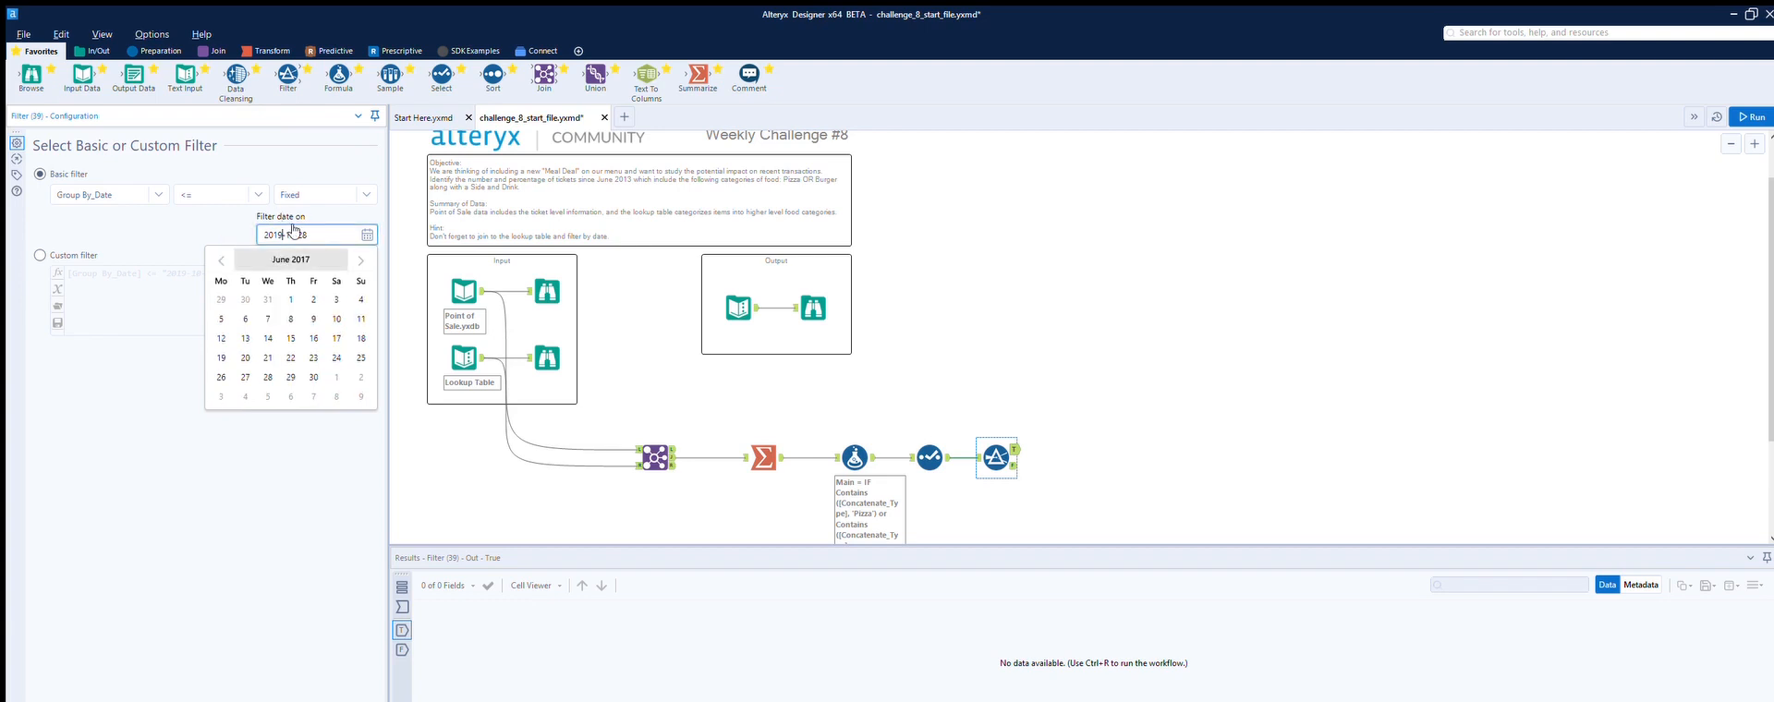
pyautogui.press('BackSpace')
pyautogui.write('3-1')
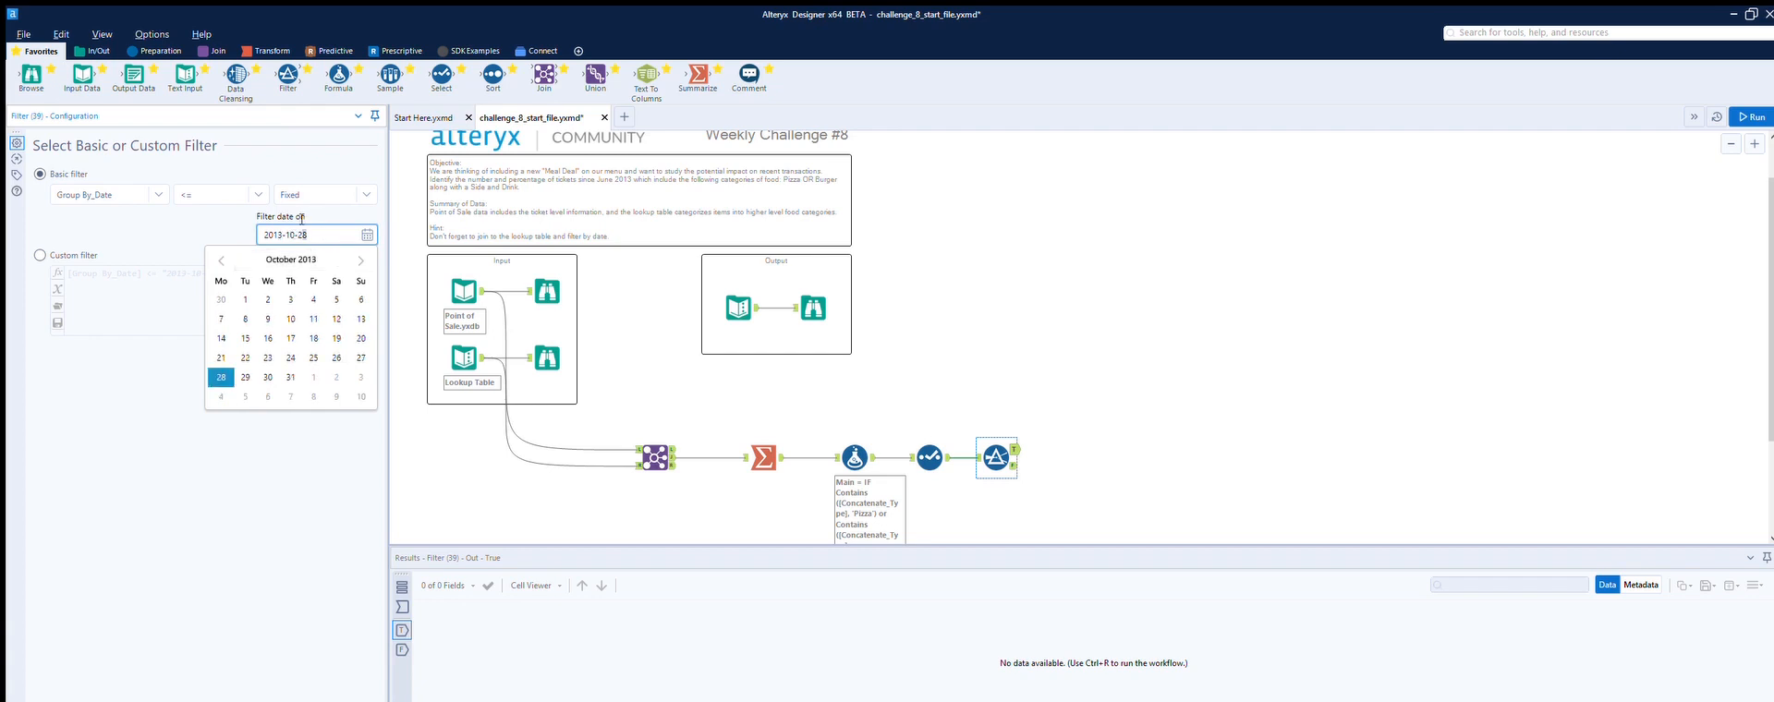
pyautogui.write('0-01')
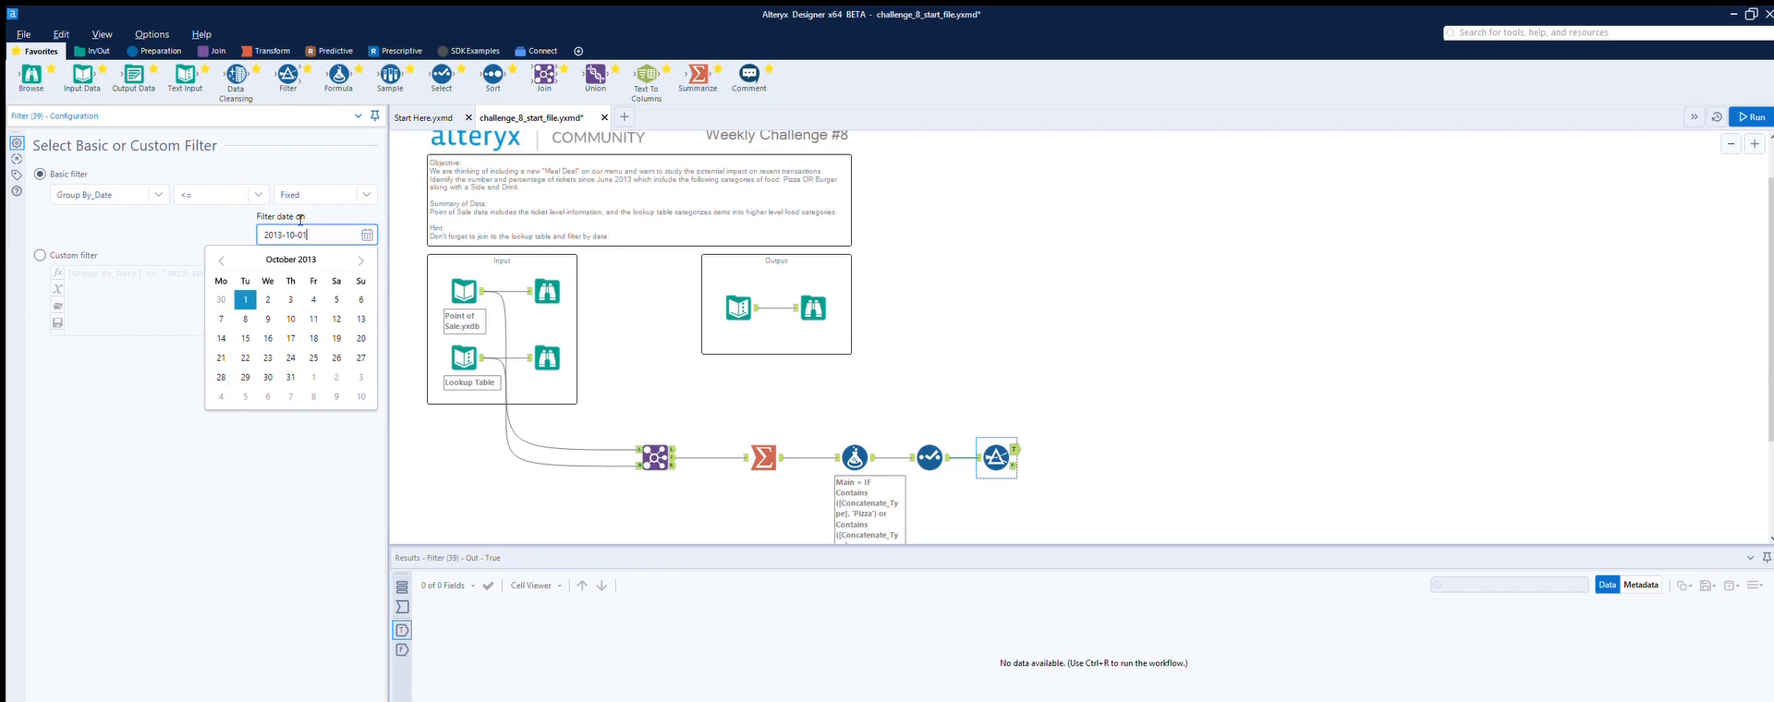
pyautogui.press('BackSpace')
pyautogui.press('BackSpace')
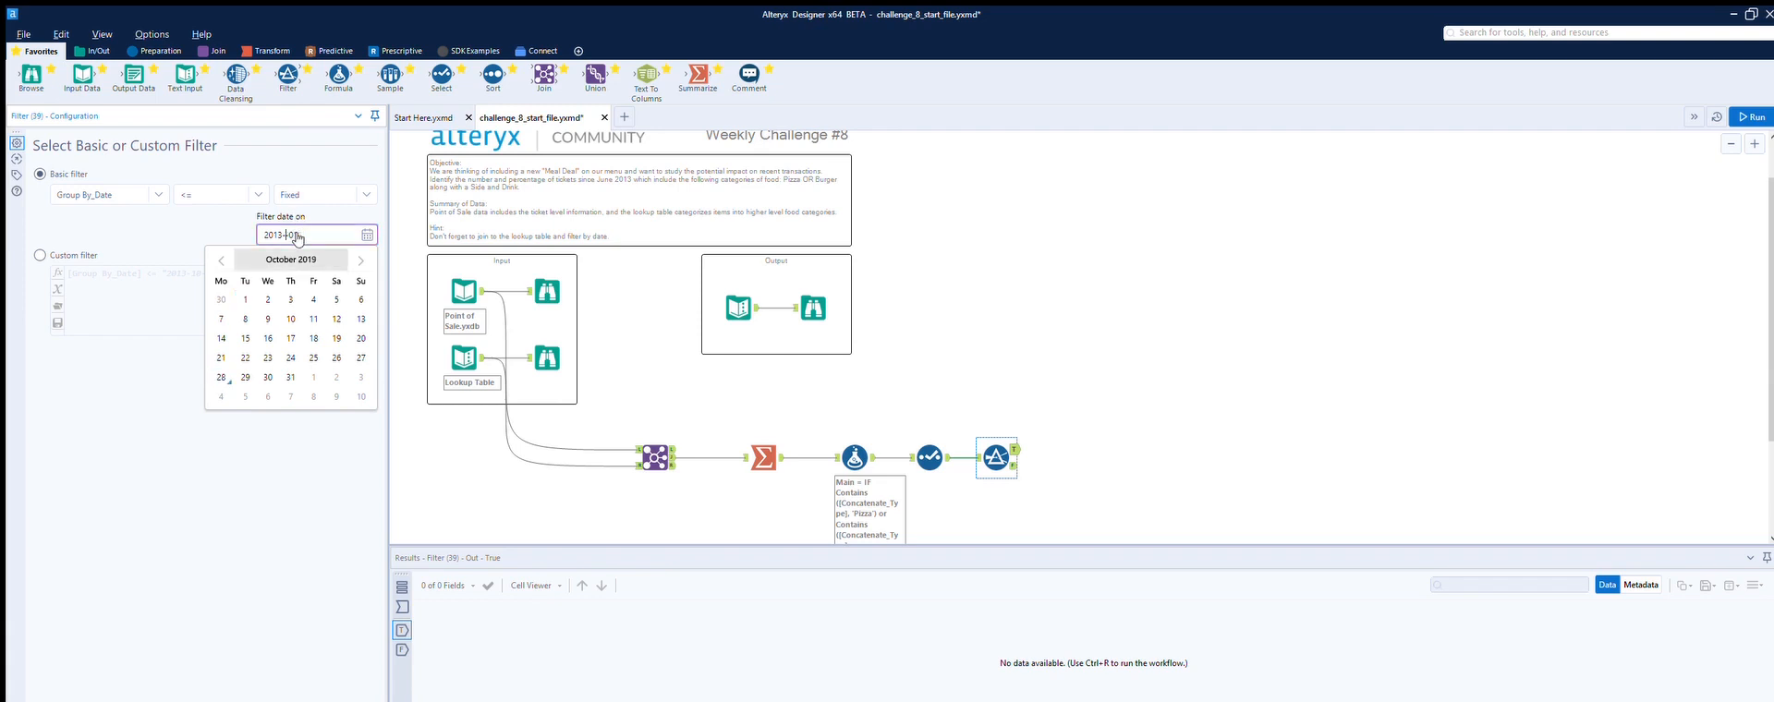
pyautogui.write('06-01')
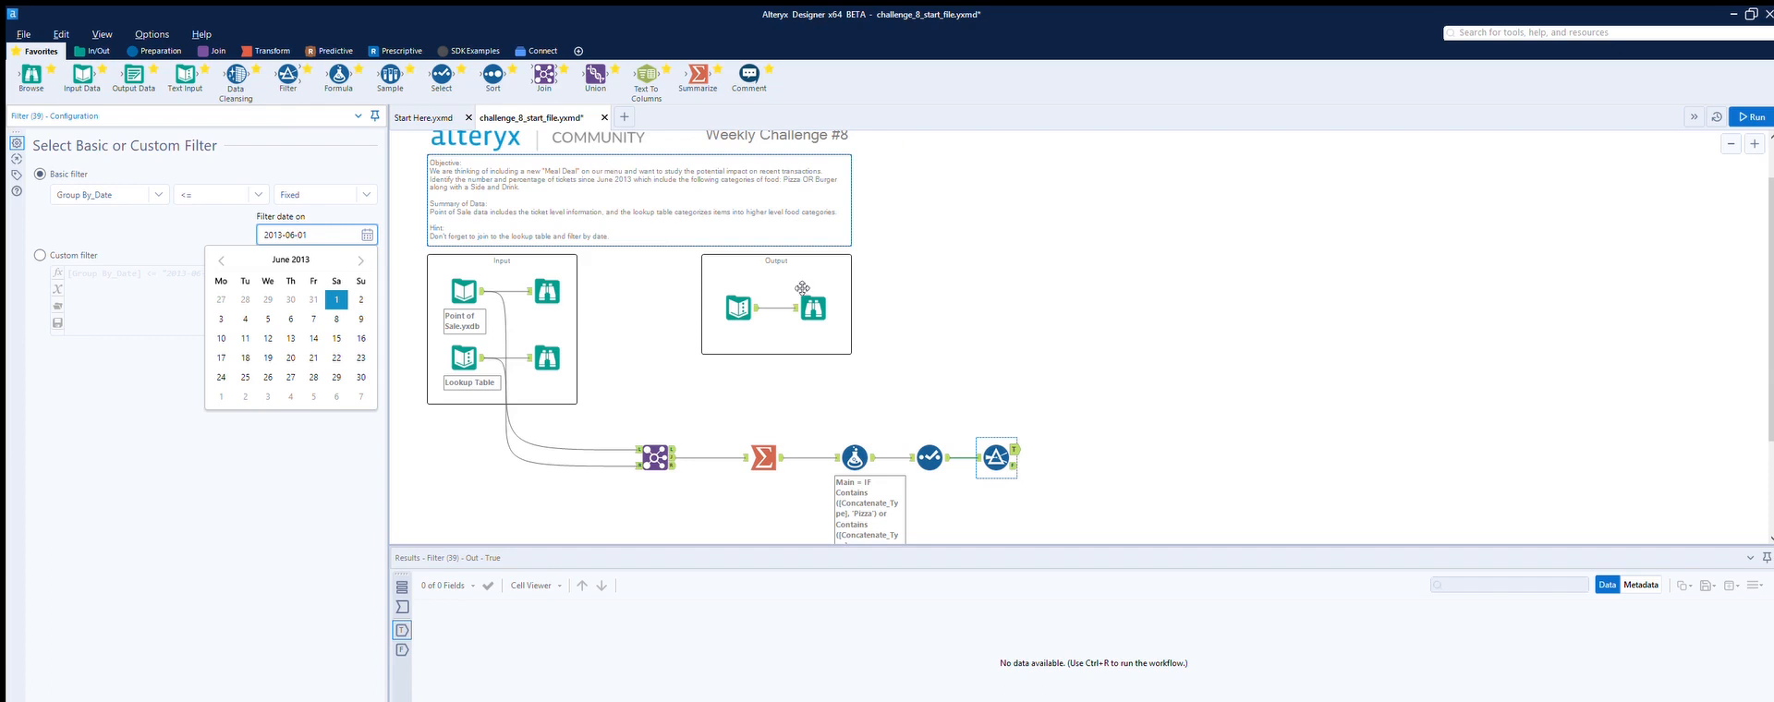
pyautogui.click(972, 348)
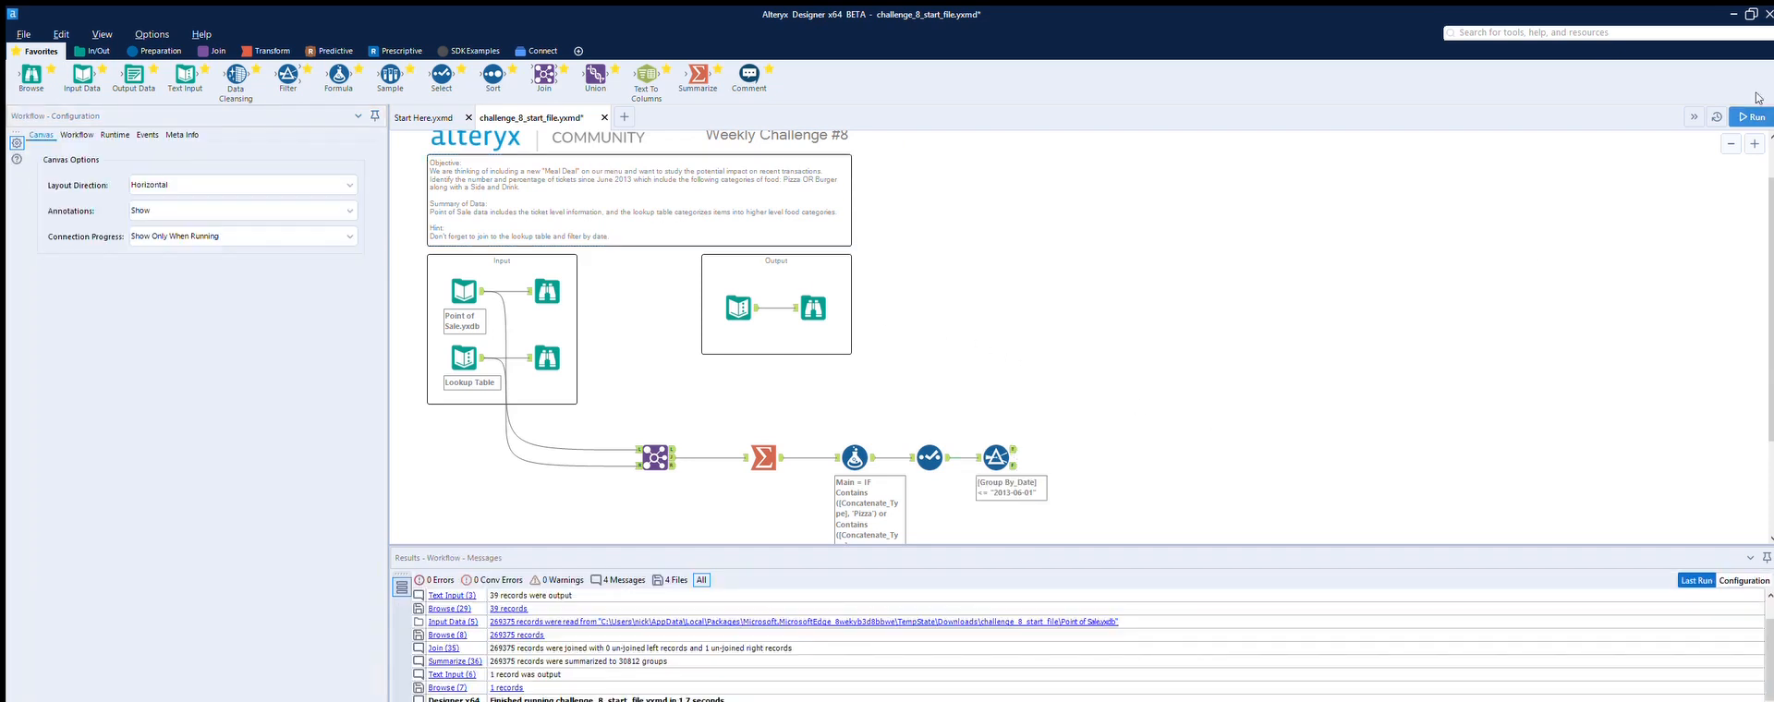
# Step: Run the workflow and review the Filter's true output and the final Browse result
pyautogui.click(1749, 116)
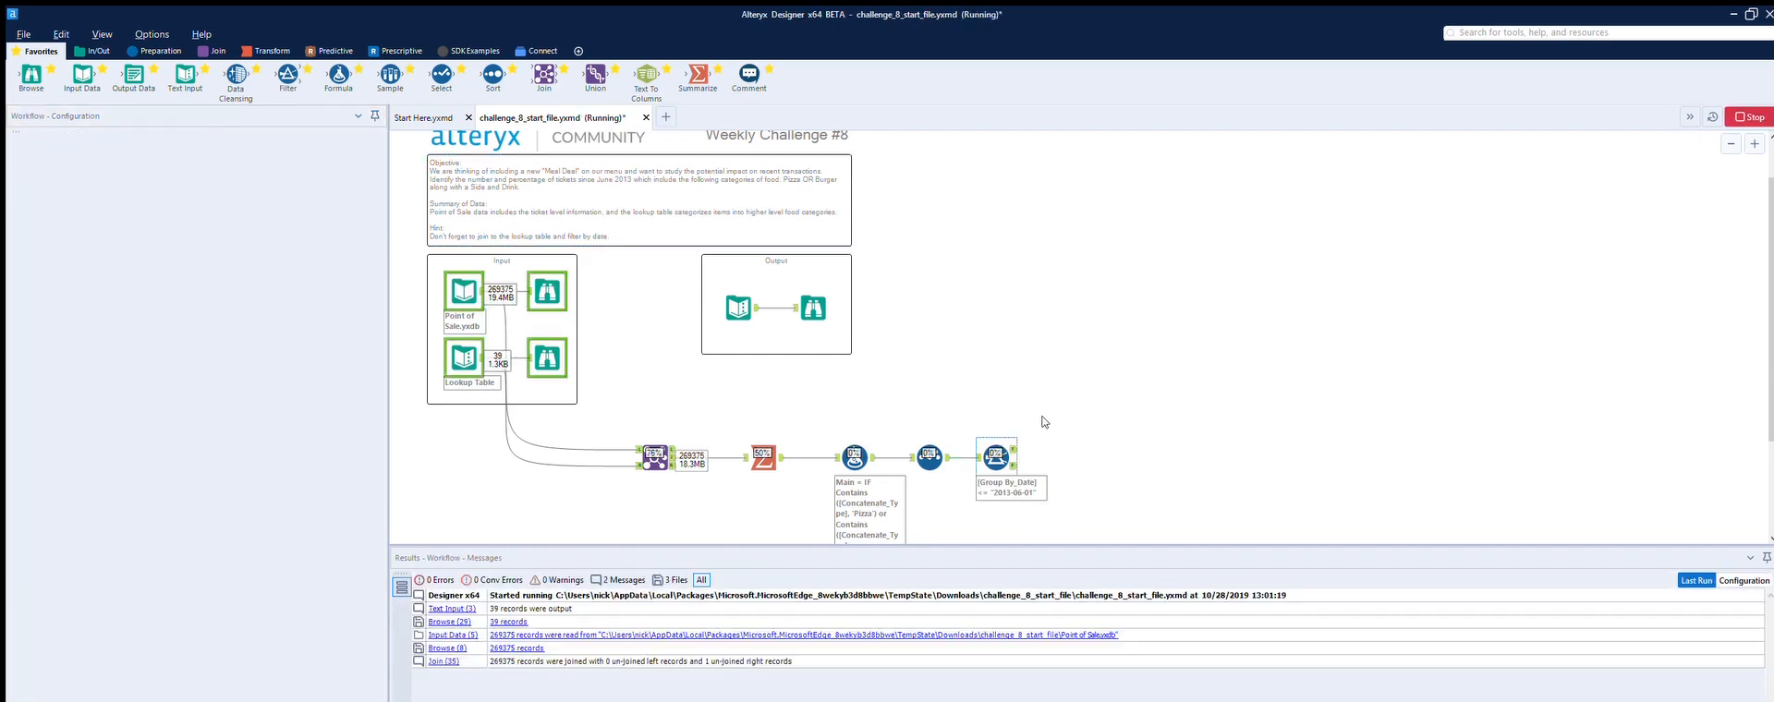
pyautogui.click(1013, 435)
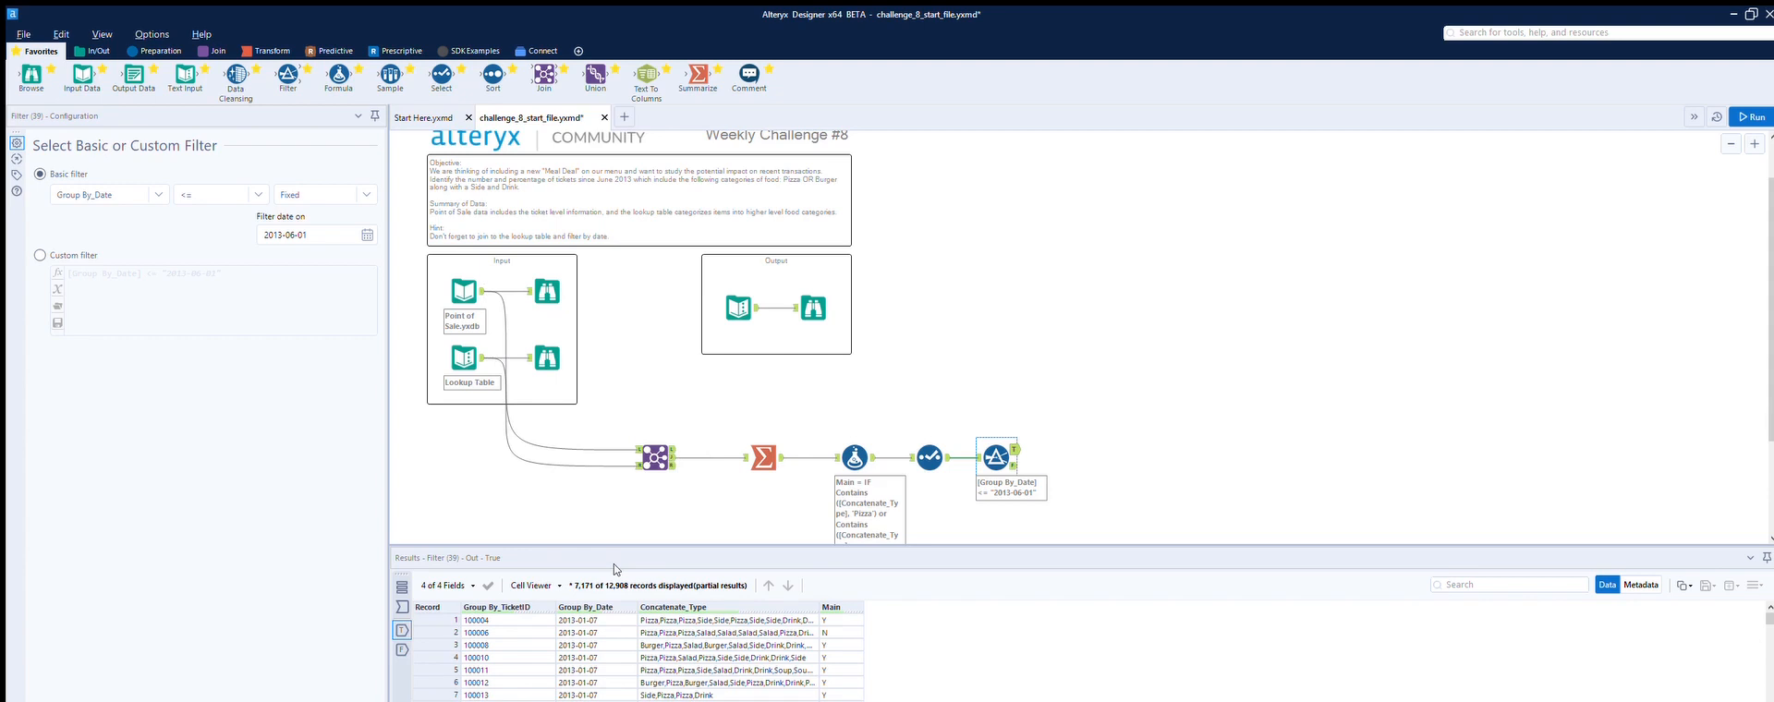
pyautogui.click(813, 308)
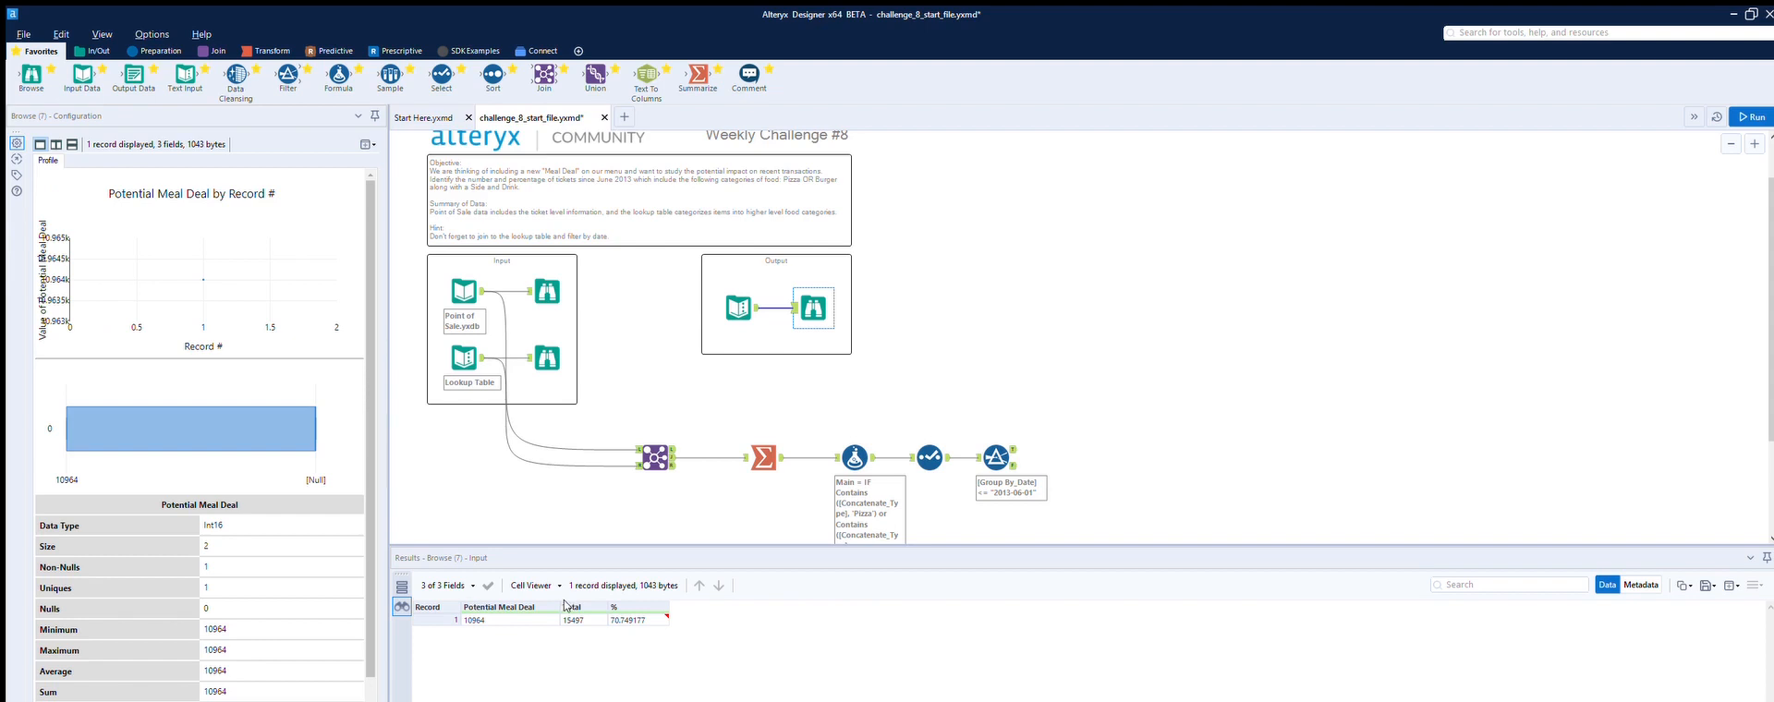
# Step: Change the Filter's operator on Group By_Date to >= and run the workflow
pyautogui.click(946, 442)
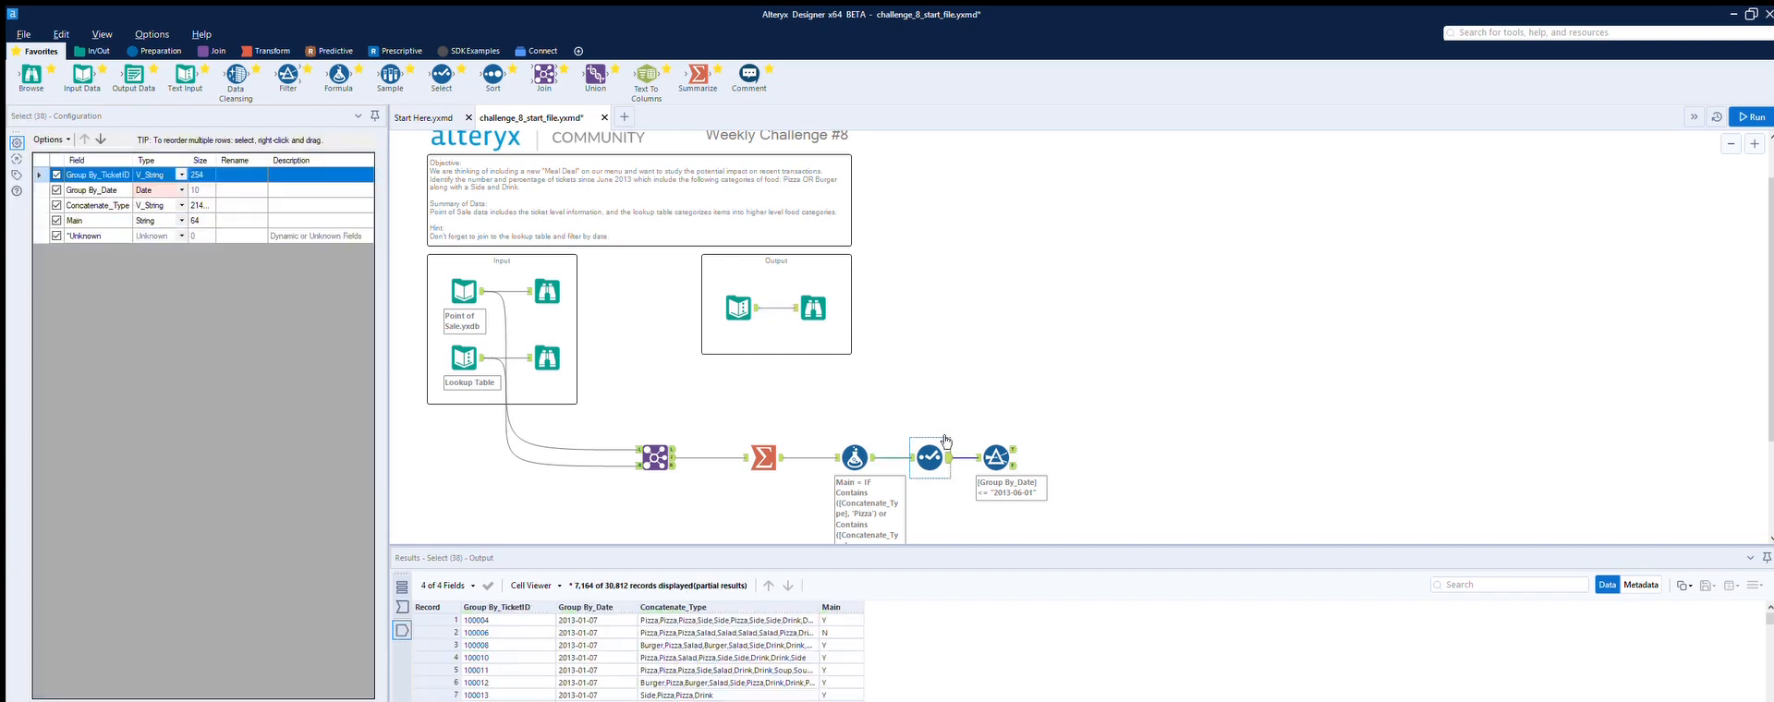
pyautogui.scroll(-19, 594, 607)
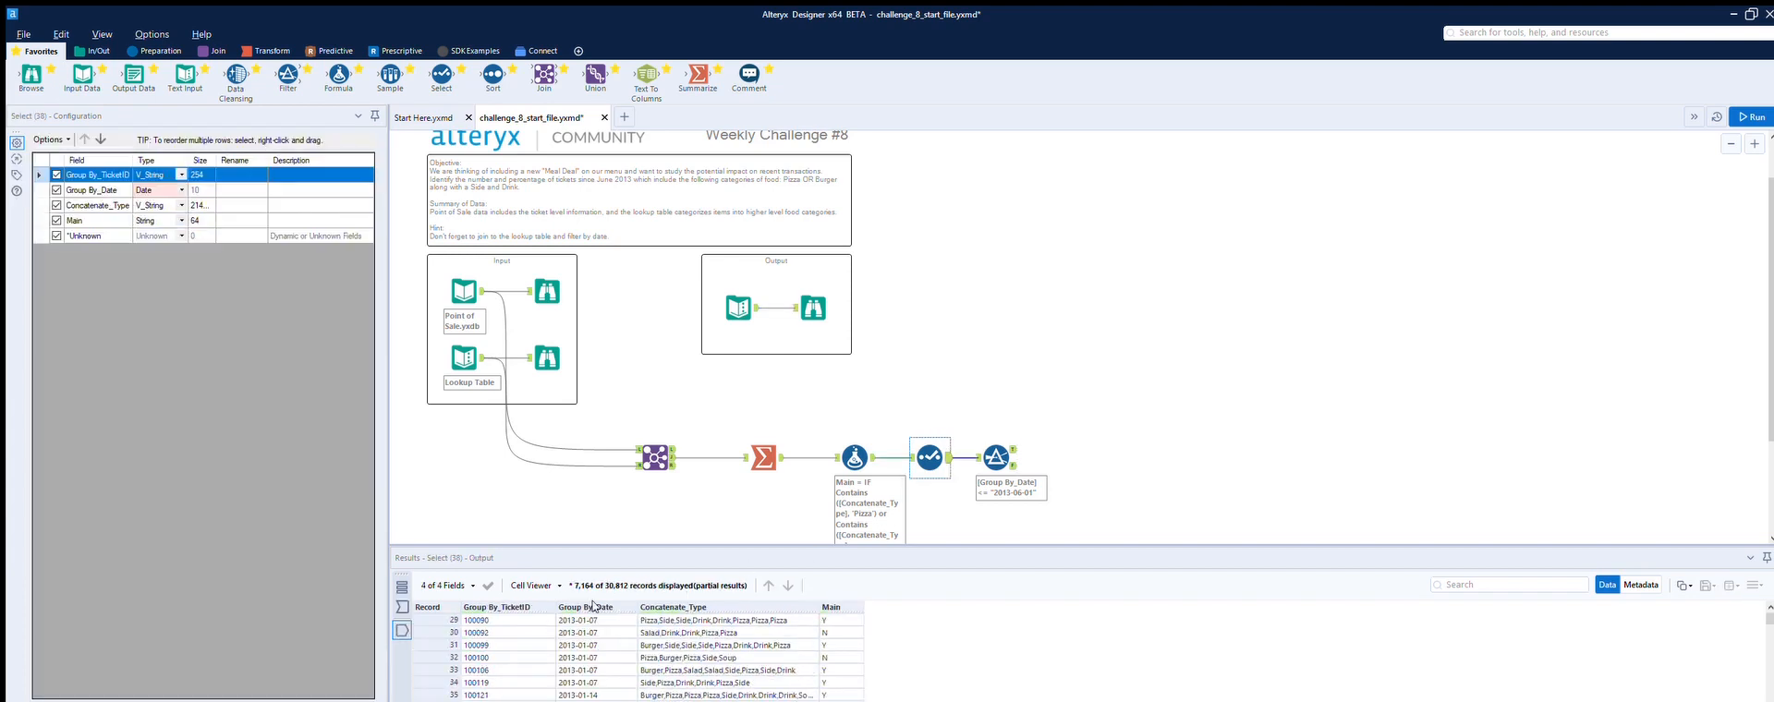
pyautogui.scroll(-19, 593, 615)
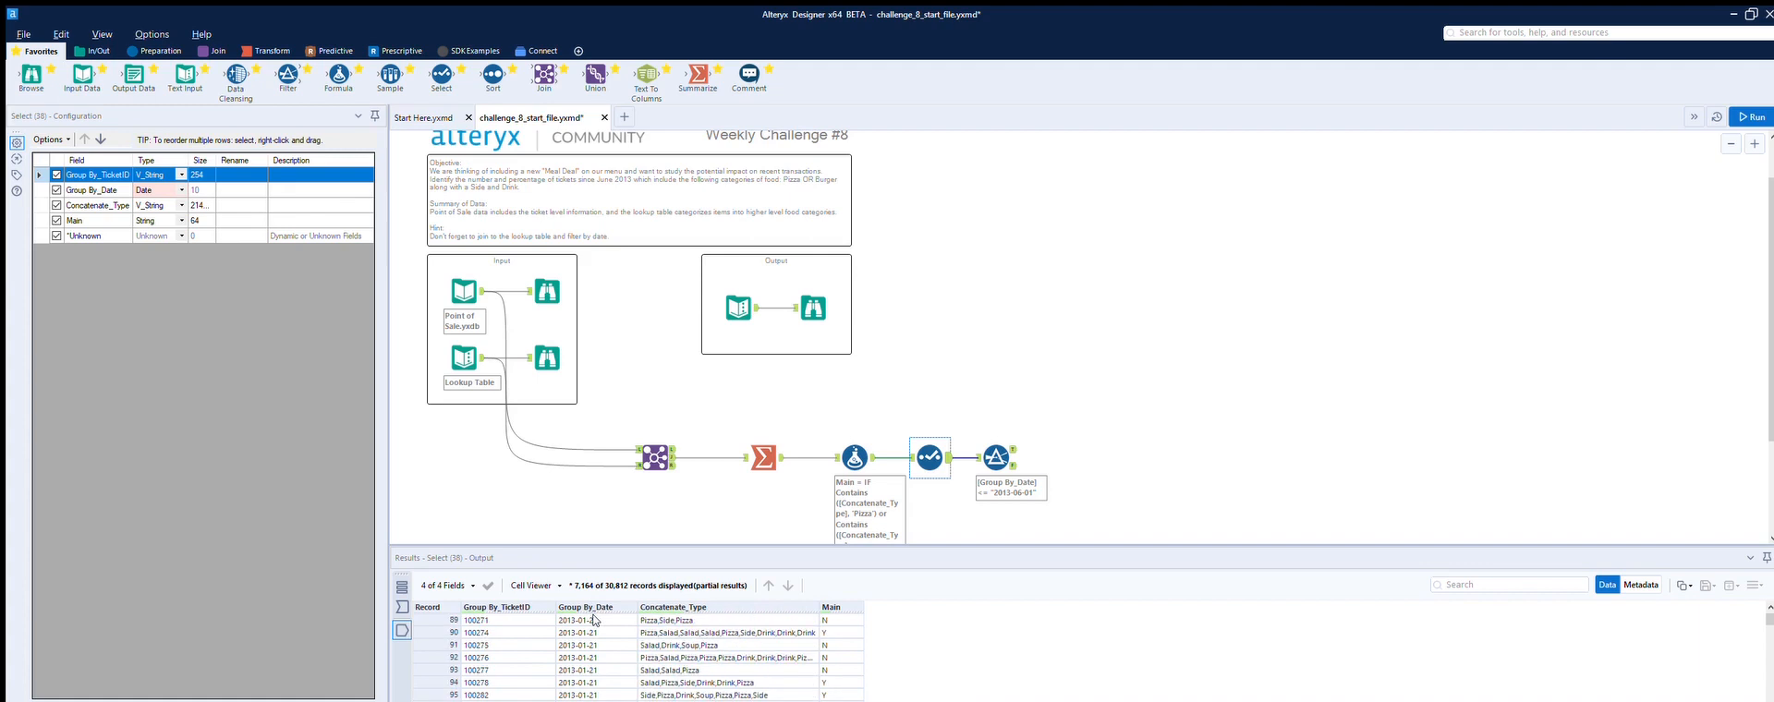
pyautogui.click(996, 458)
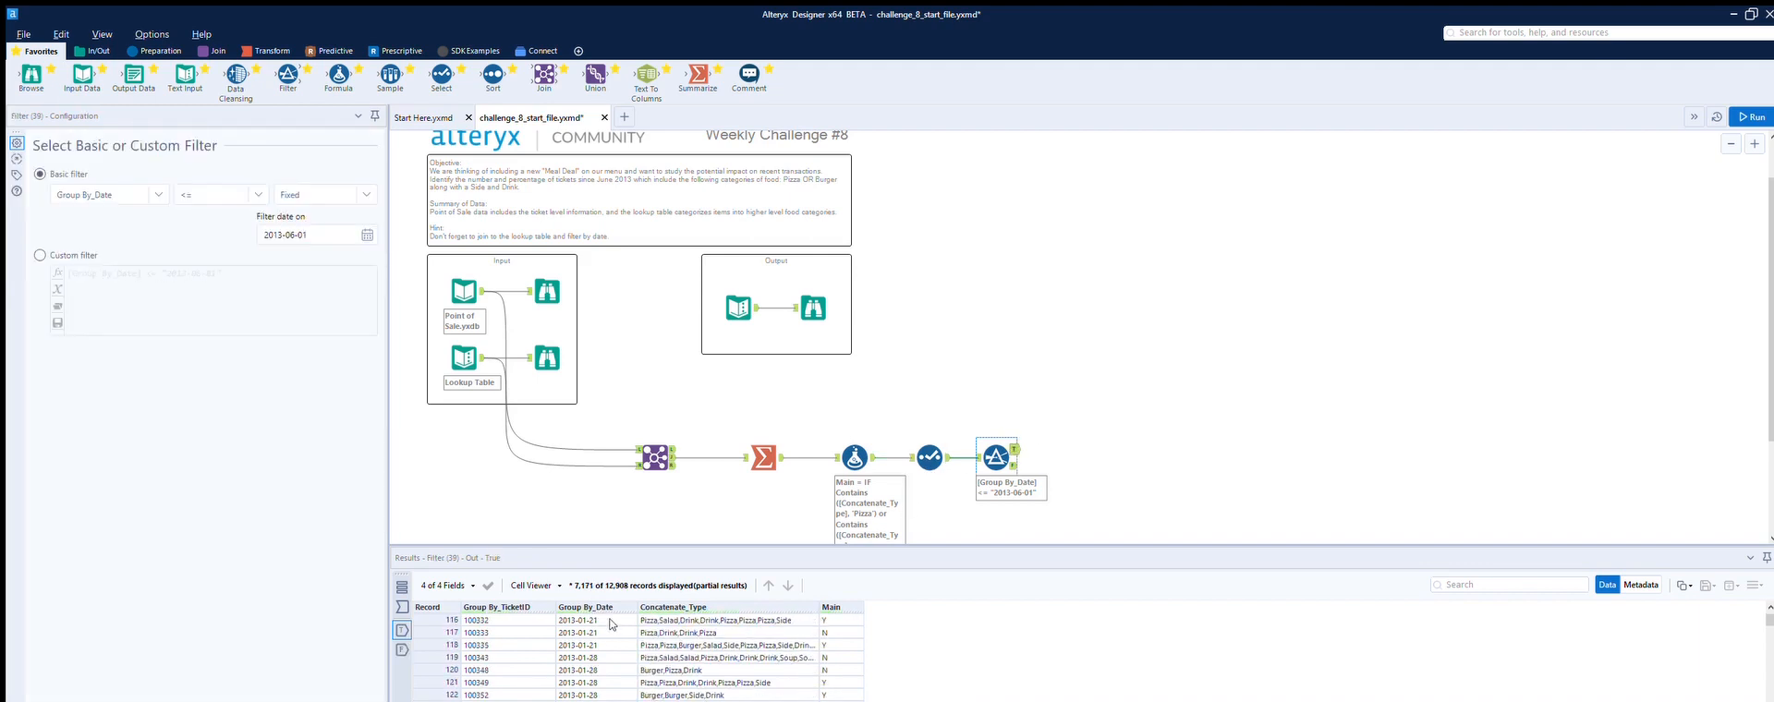
pyautogui.scroll(1, 609, 619)
pyautogui.scroll(2, 592, 613)
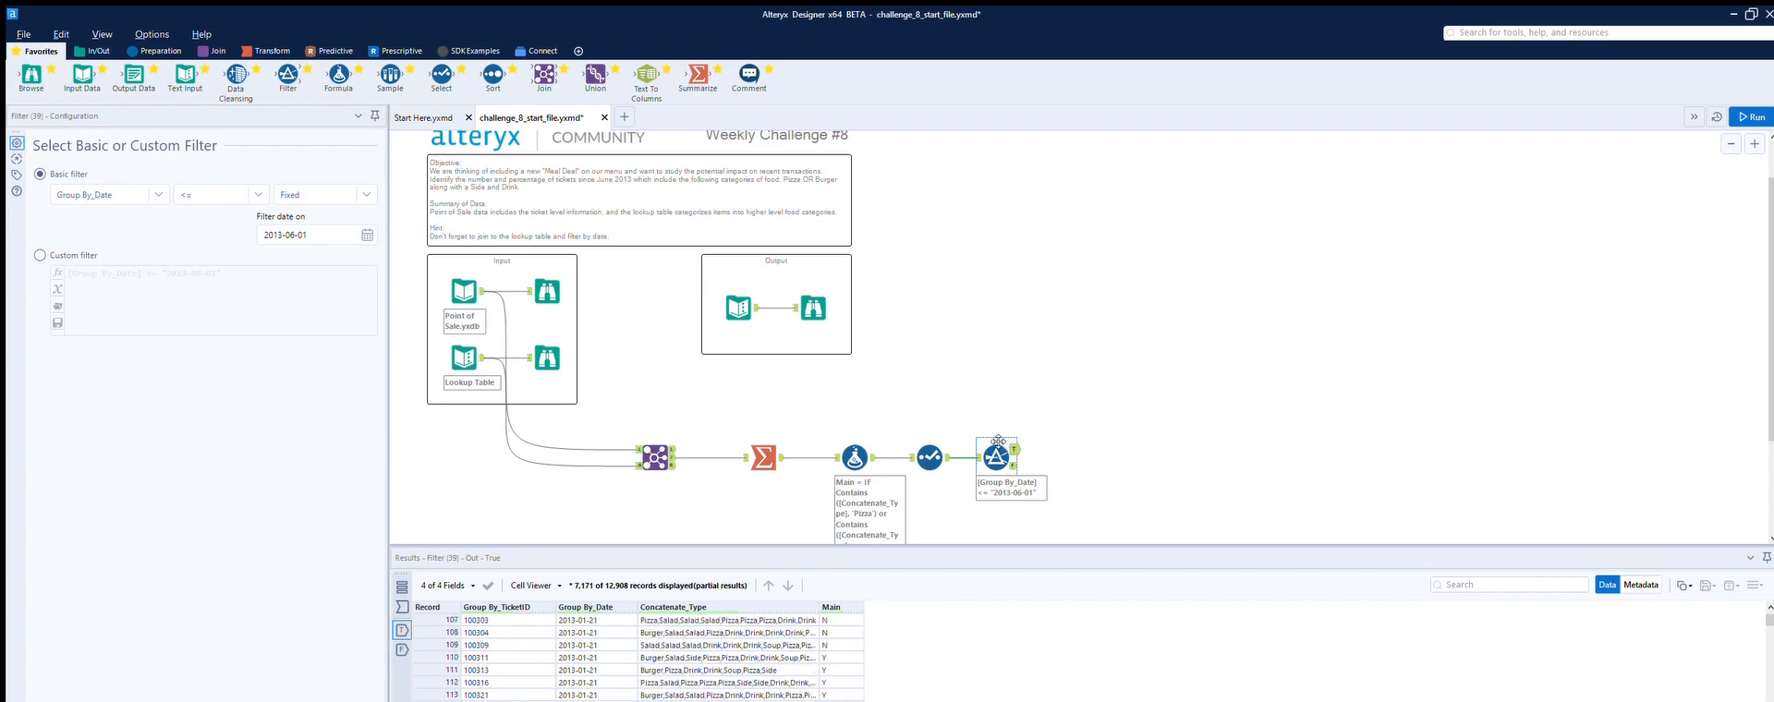
pyautogui.click(242, 194)
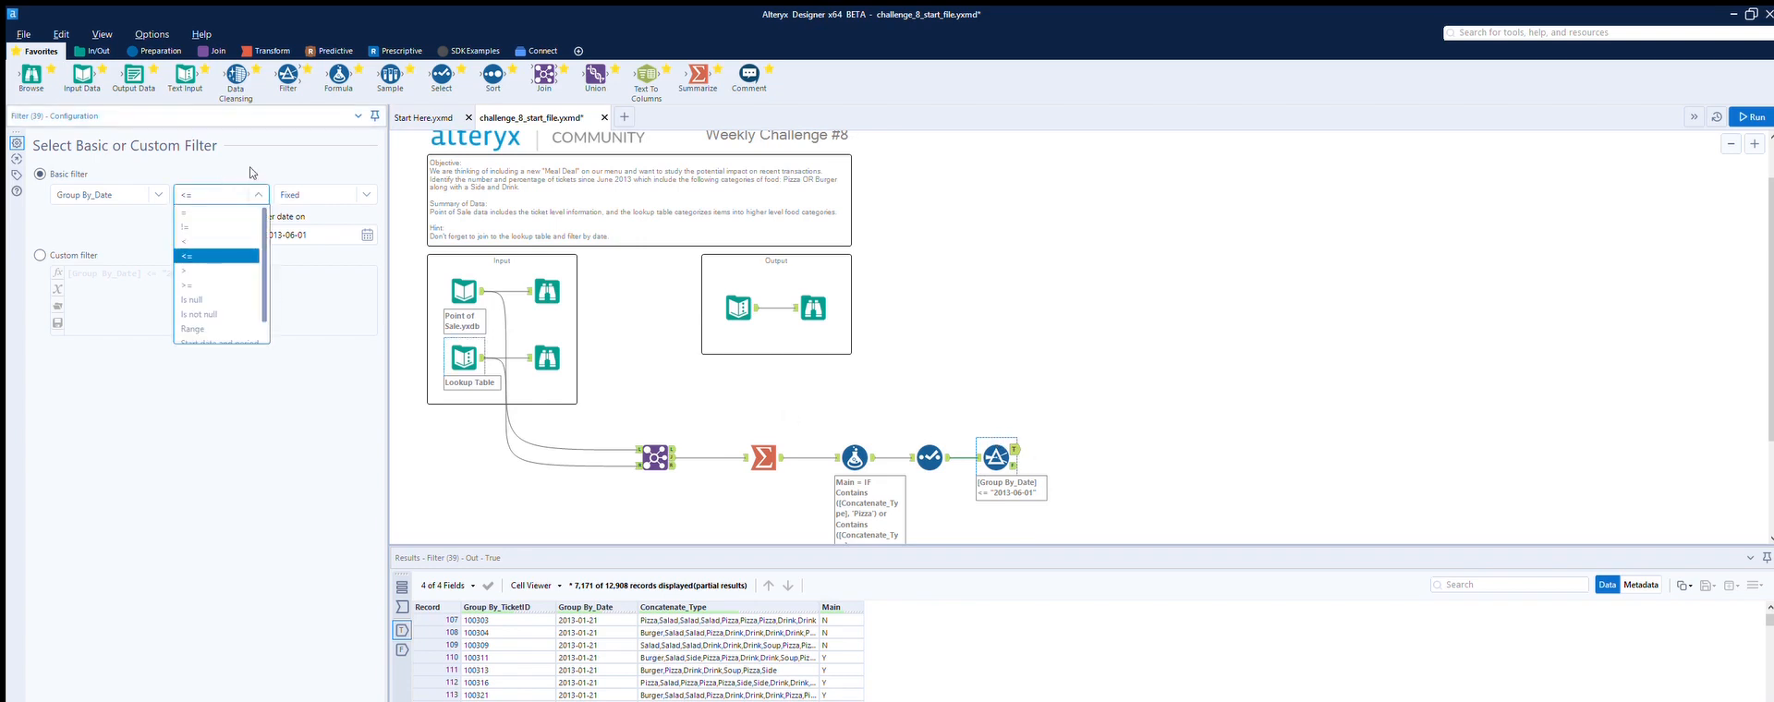
pyautogui.click(194, 284)
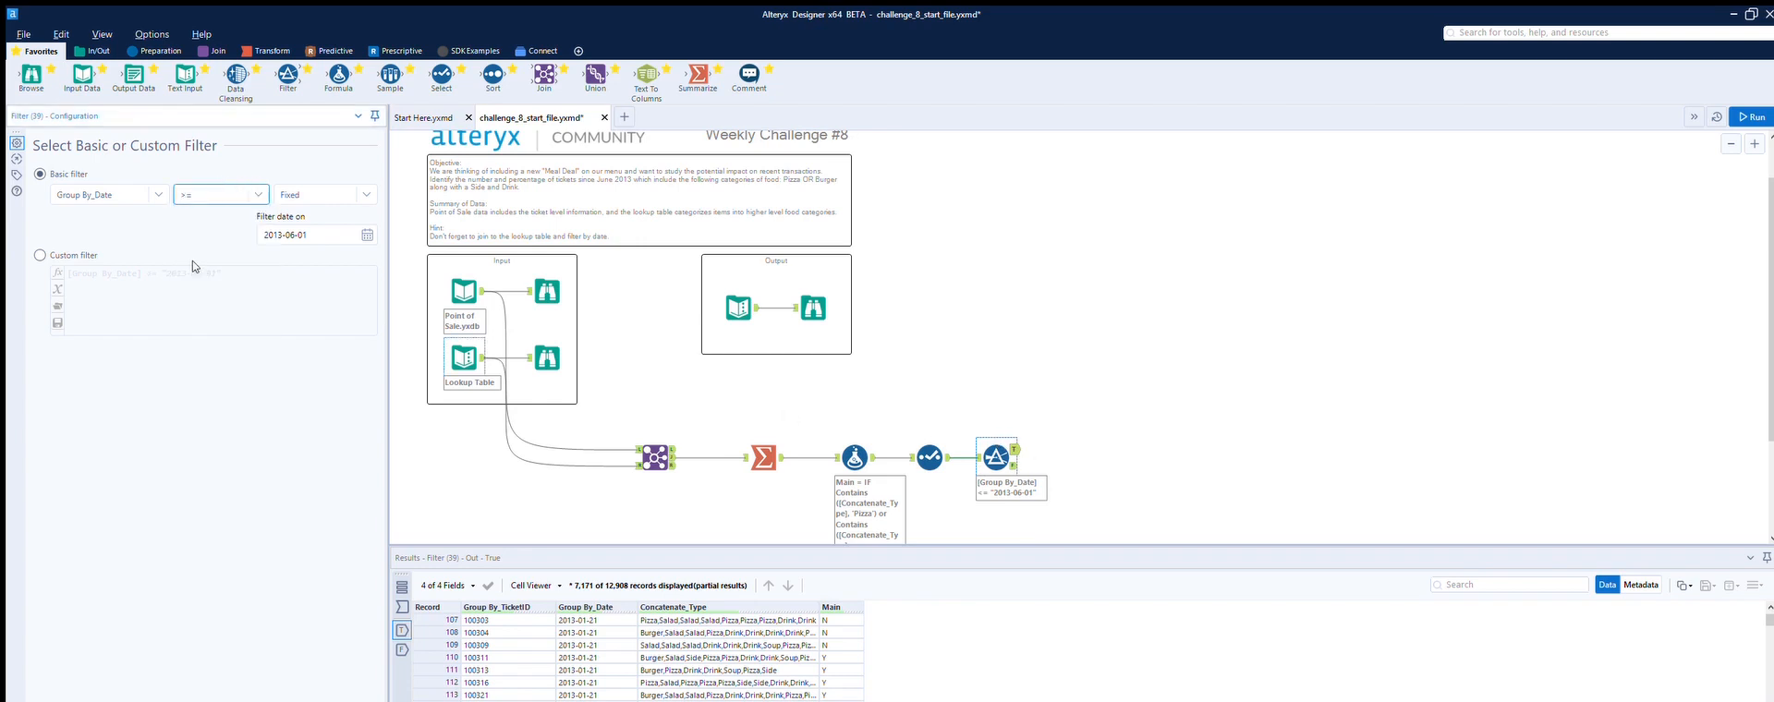
pyautogui.click(1751, 117)
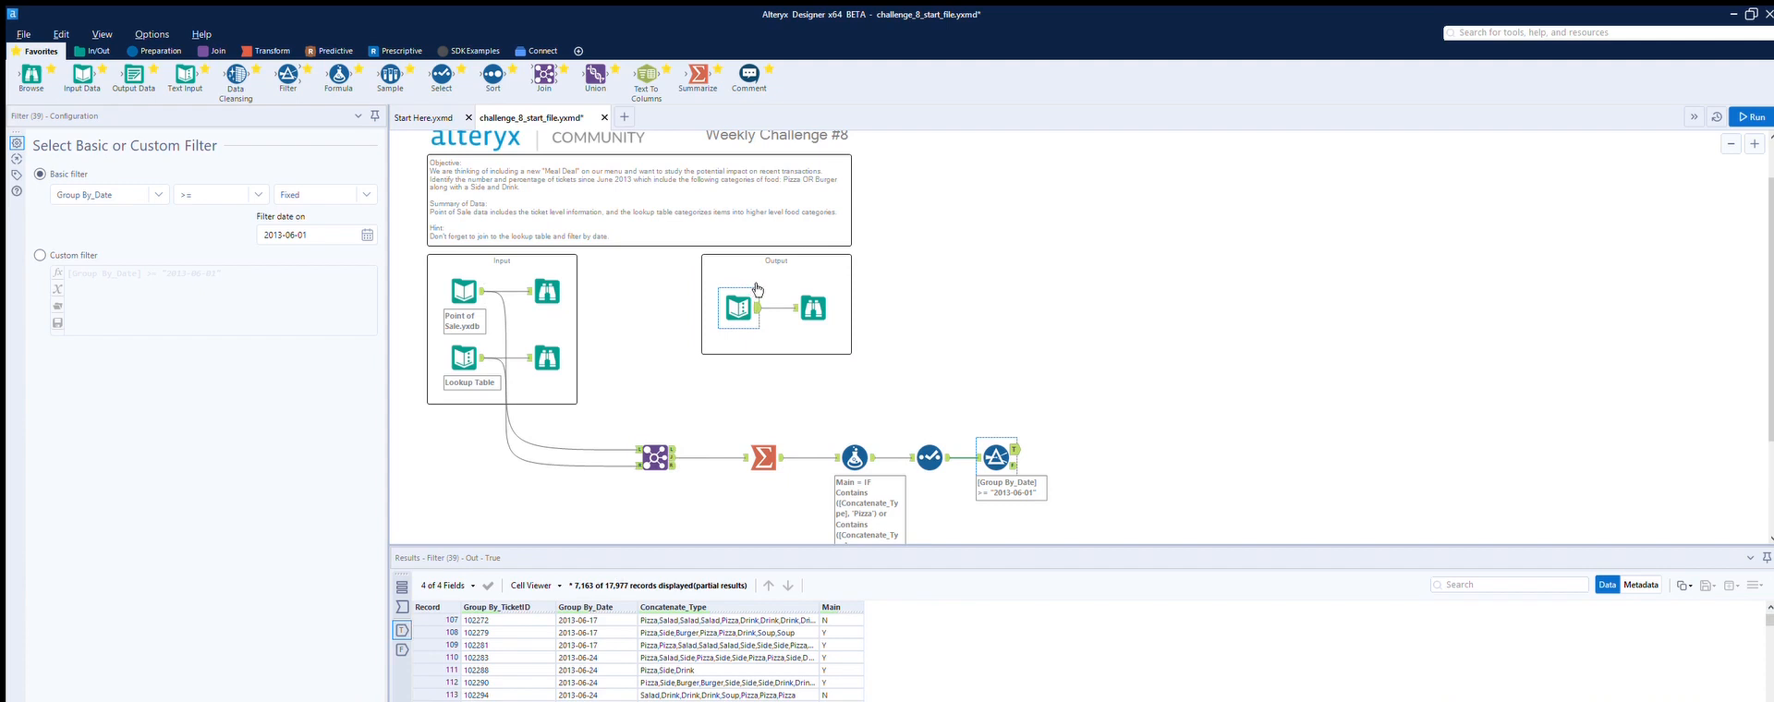
# Step: Connect a new Browse tool to the Filter's true output and run the workflow
pyautogui.click(817, 289)
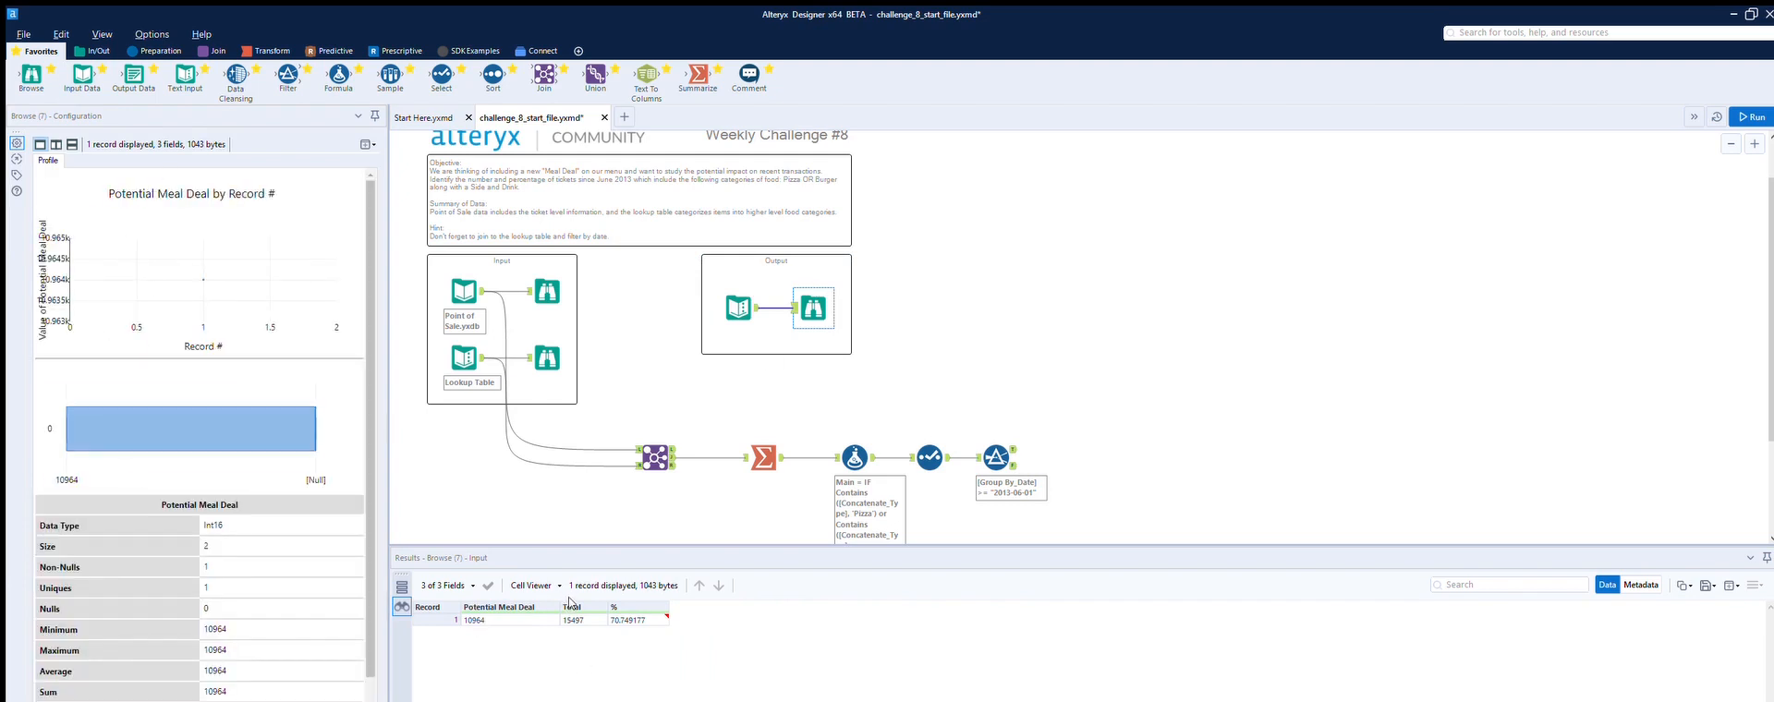
pyautogui.click(1002, 451)
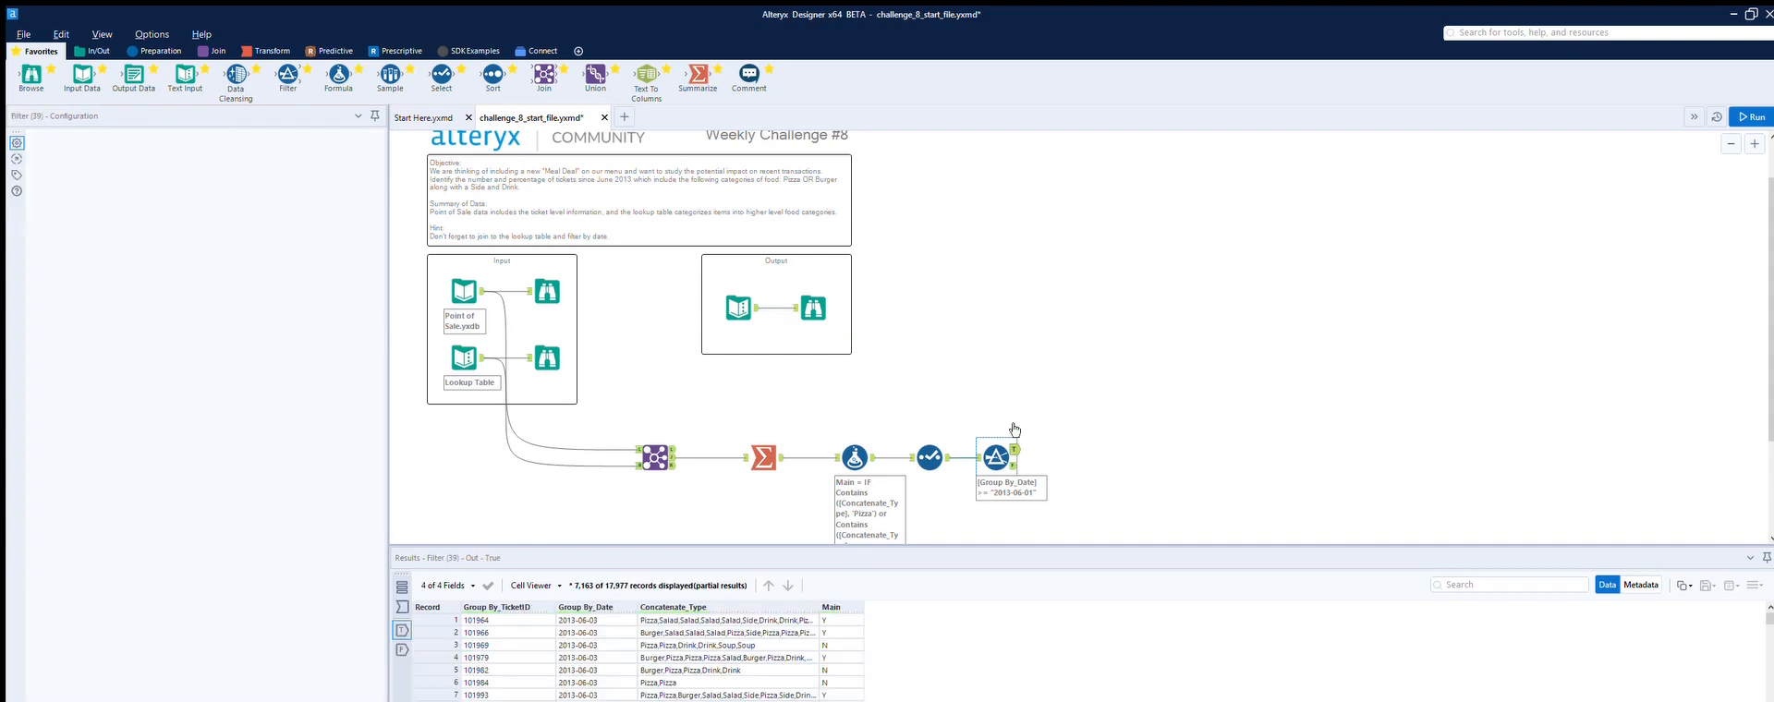
pyautogui.moveTo(31, 74); pyautogui.dragTo(1098, 450)
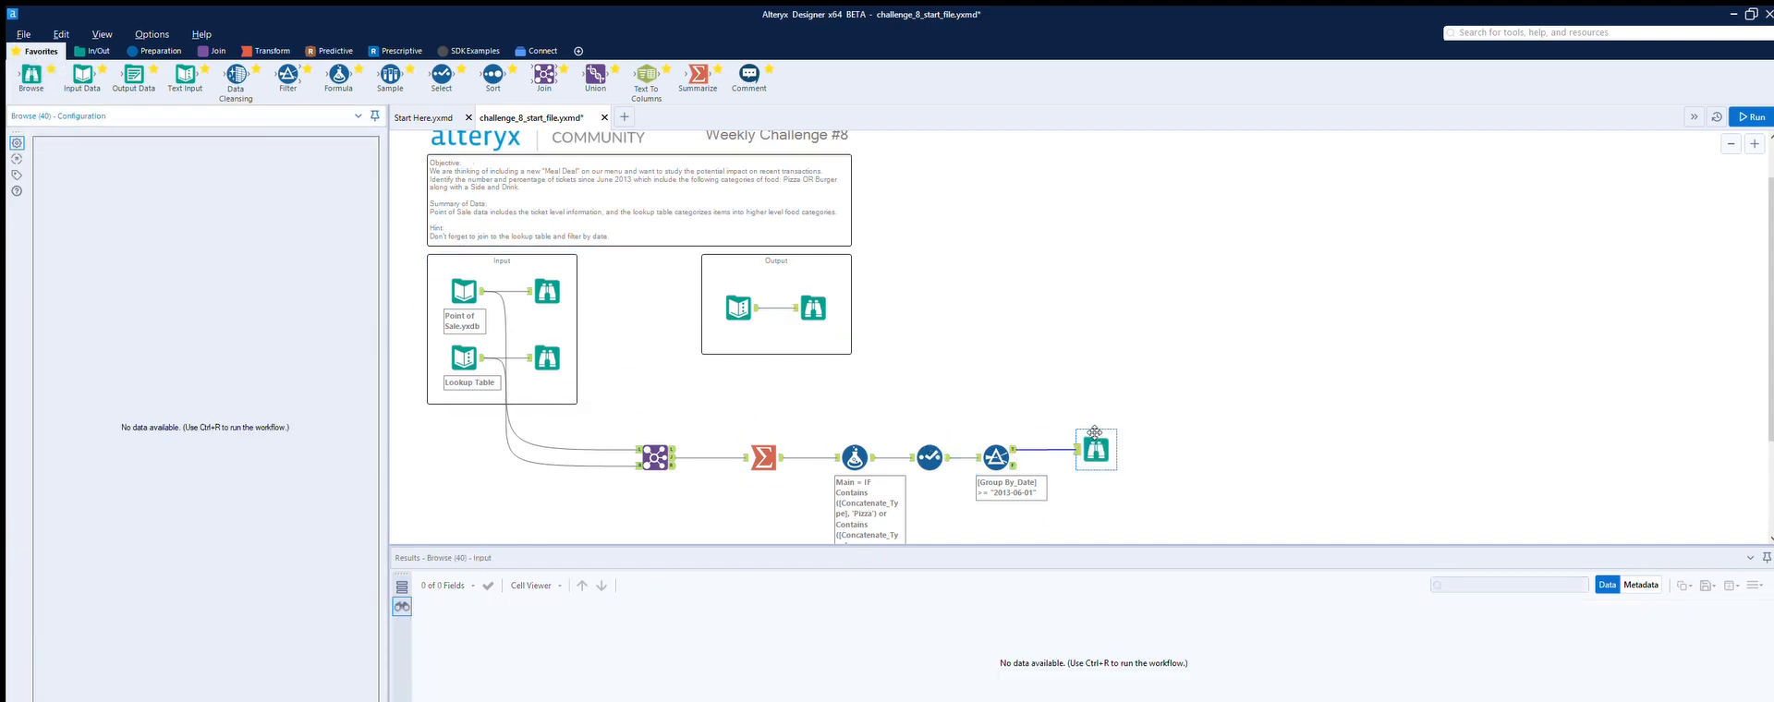
pyautogui.hotkey('ctrl', 'r')
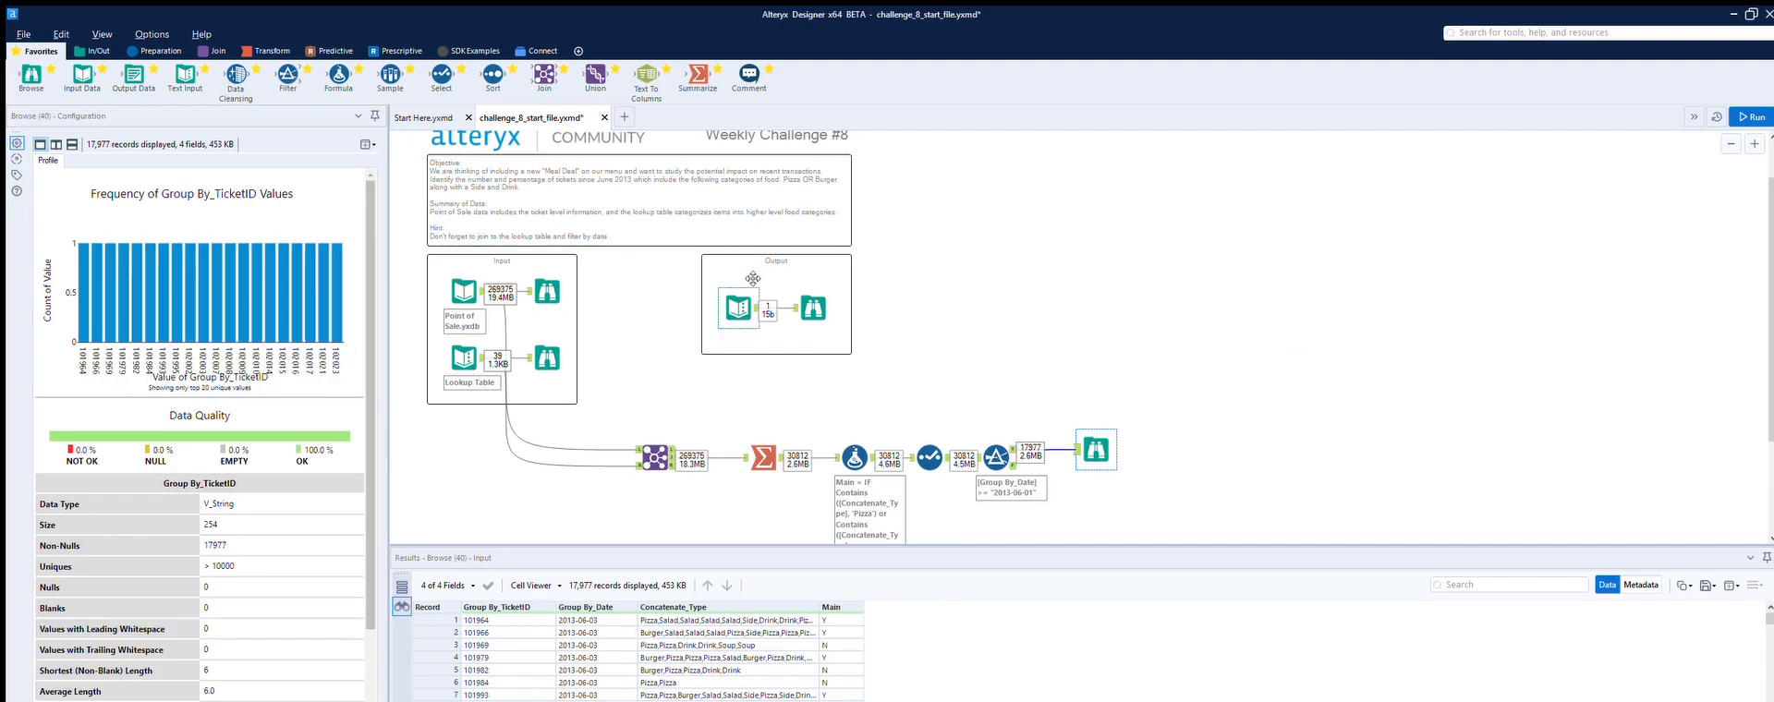
# Step: Compare the expected result in the Output box with the records shown in the new Browse tool
pyautogui.click(753, 289)
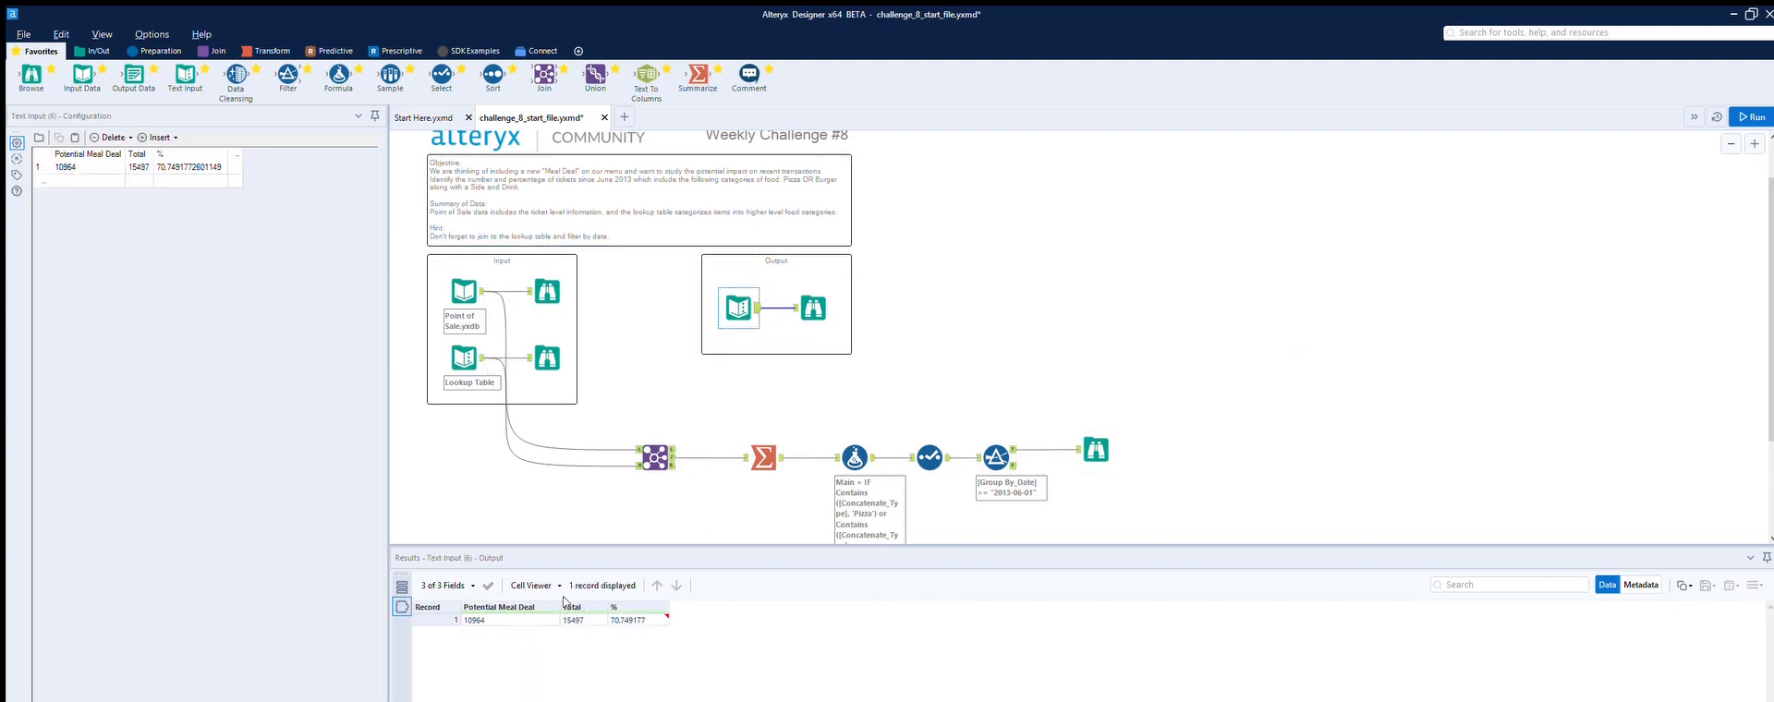
pyautogui.click(819, 303)
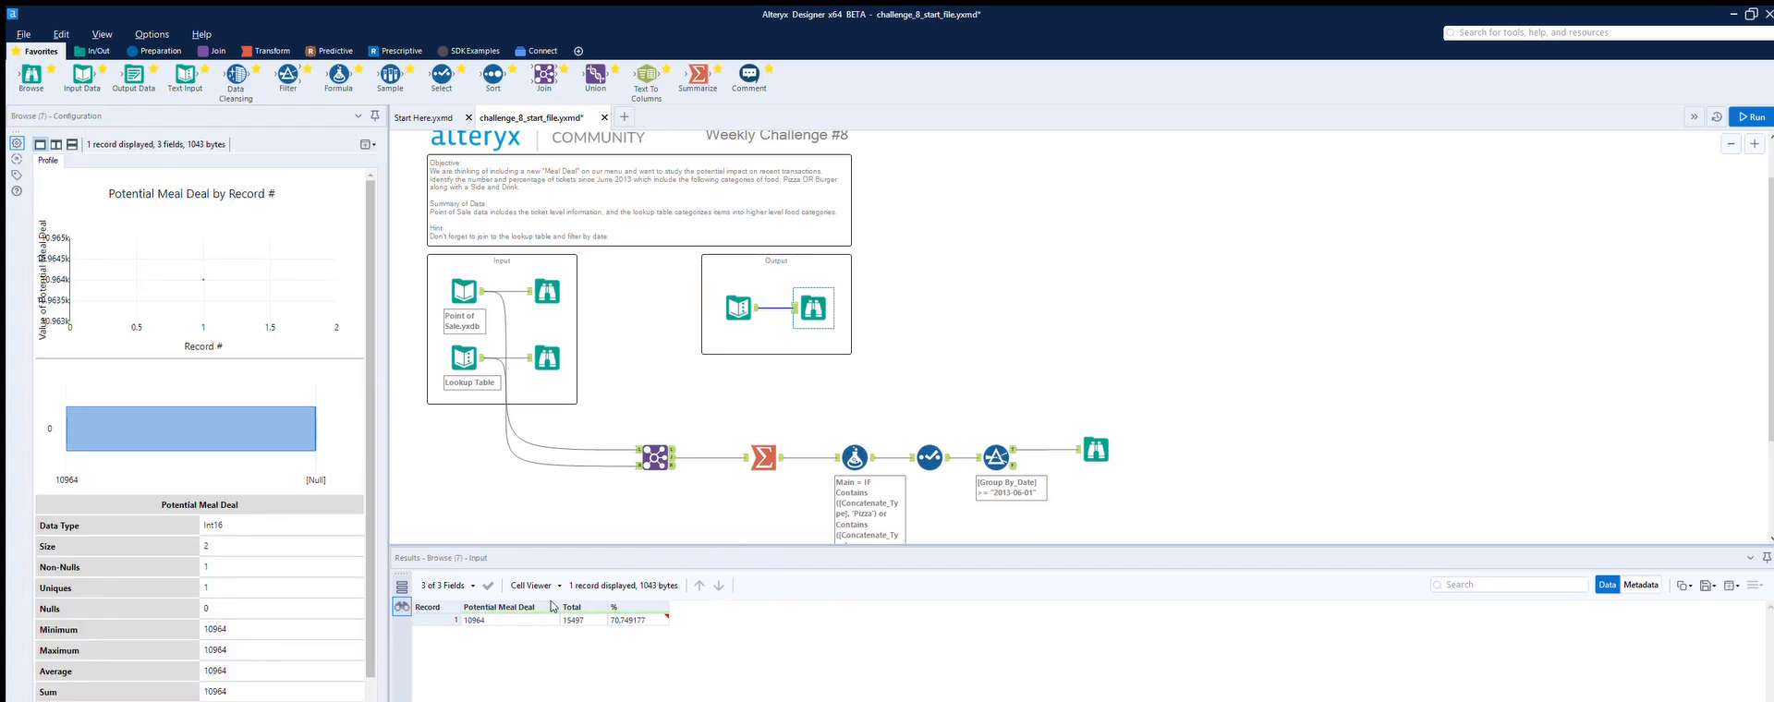
pyautogui.click(1100, 441)
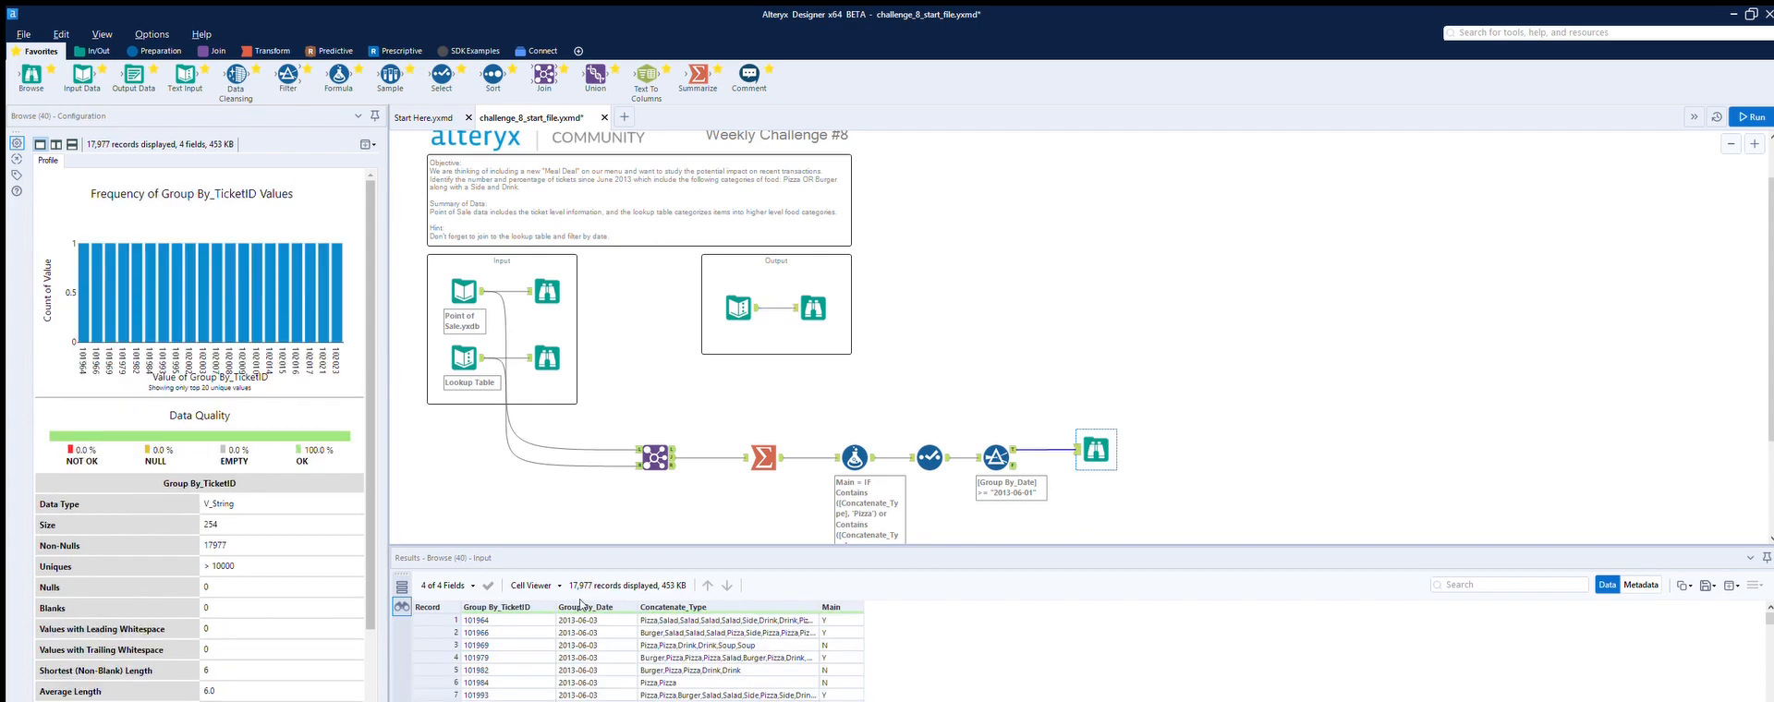
pyautogui.scroll(-14, 582, 608)
pyautogui.scroll(-6, 585, 607)
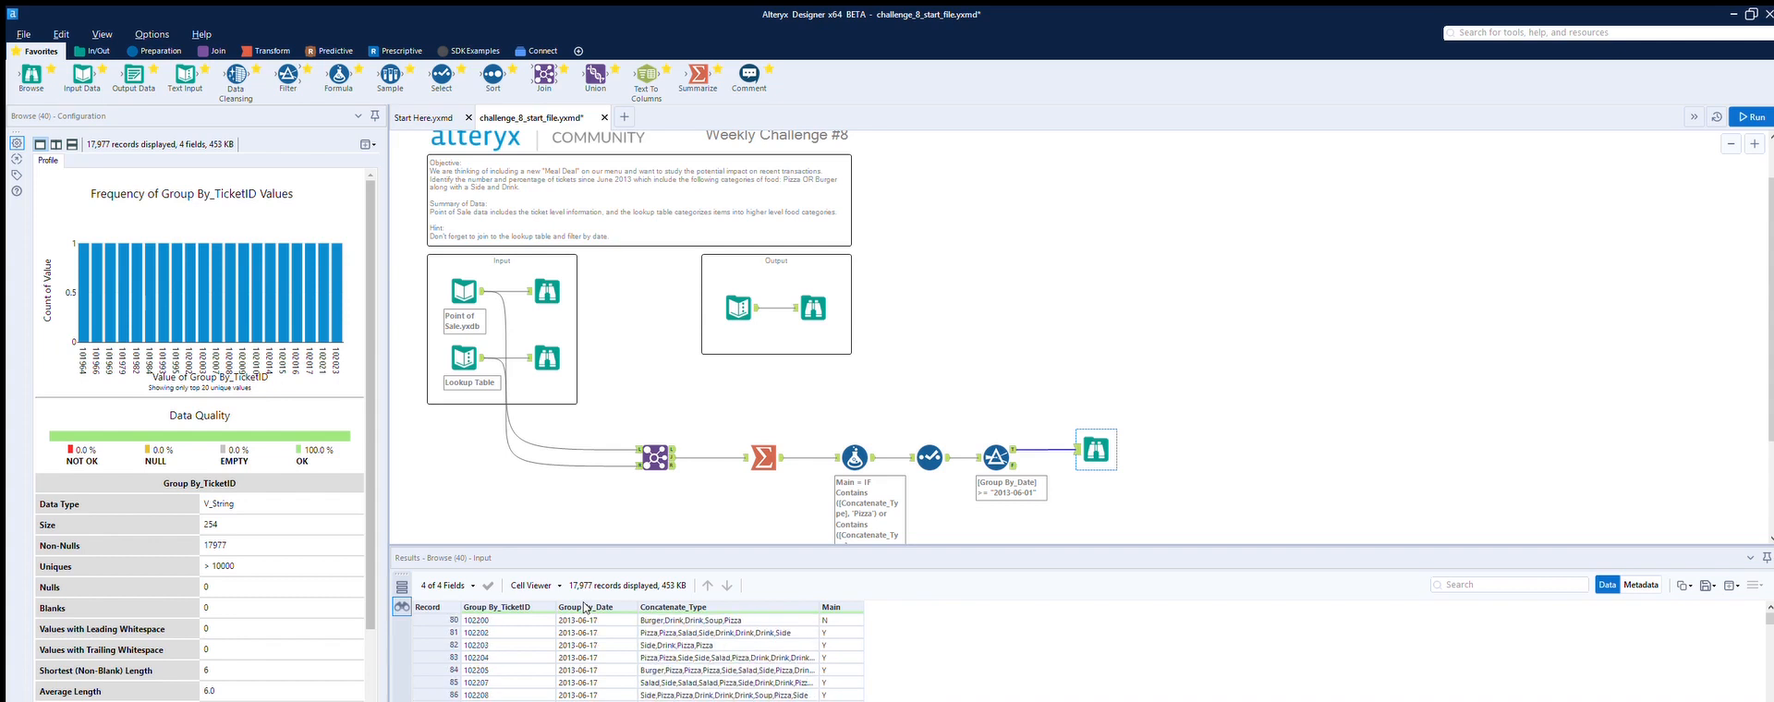
pyautogui.scroll(-13, 584, 607)
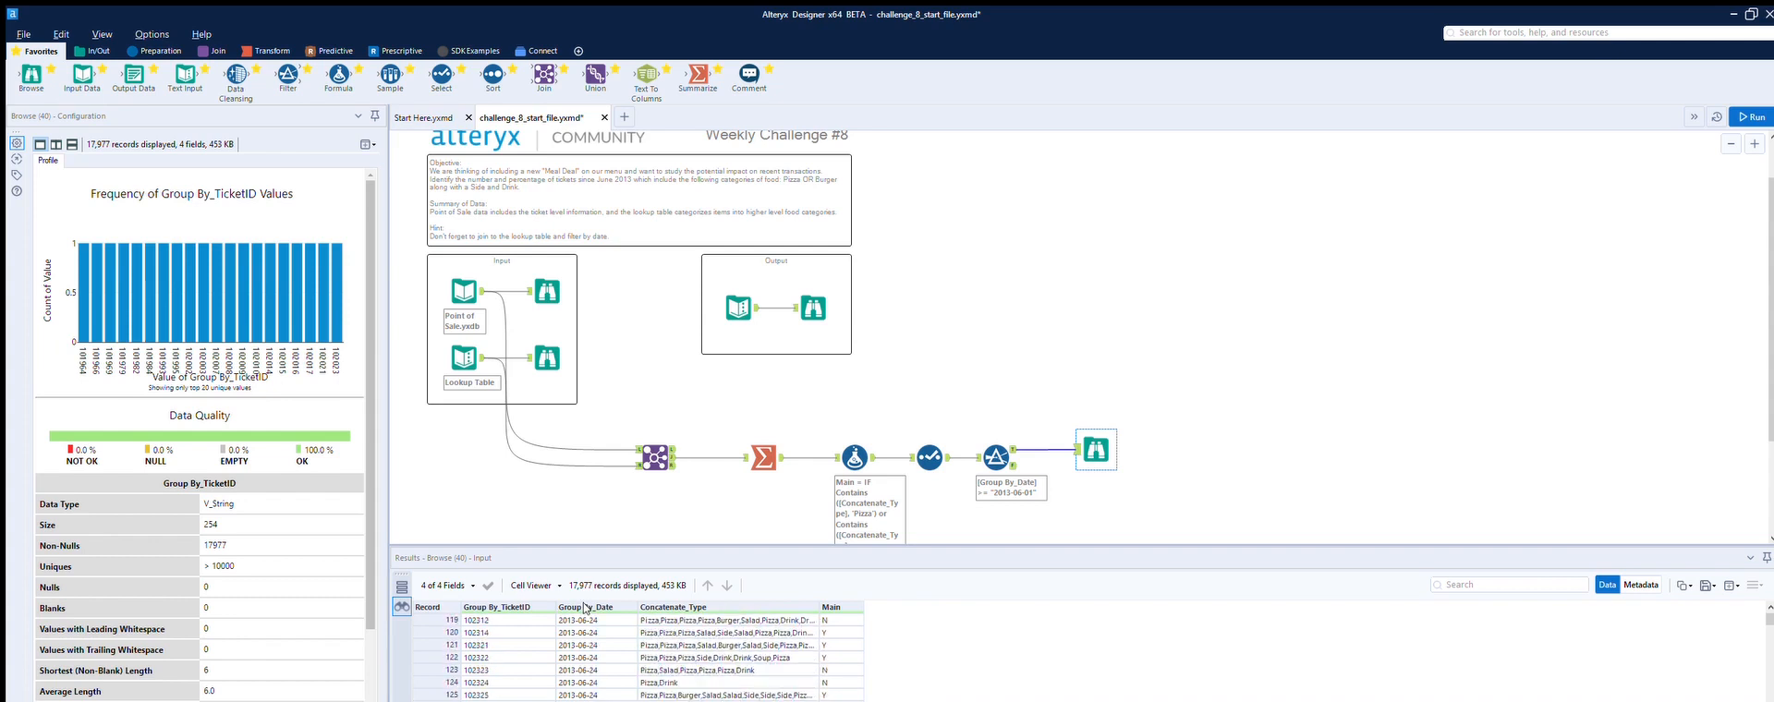
pyautogui.scroll(-2, 585, 607)
pyautogui.scroll(-3, 584, 607)
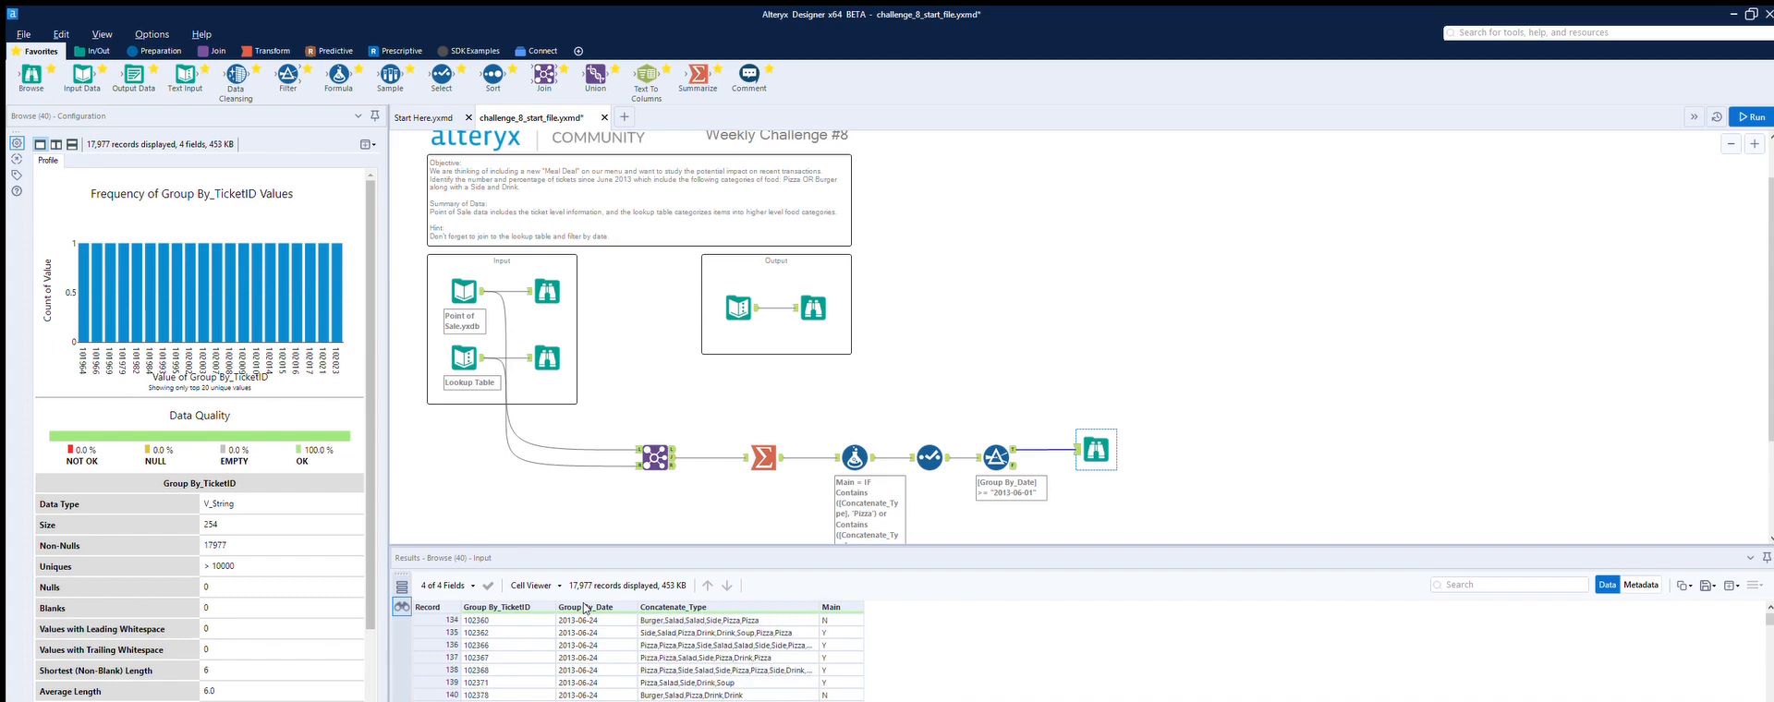
pyautogui.click(795, 326)
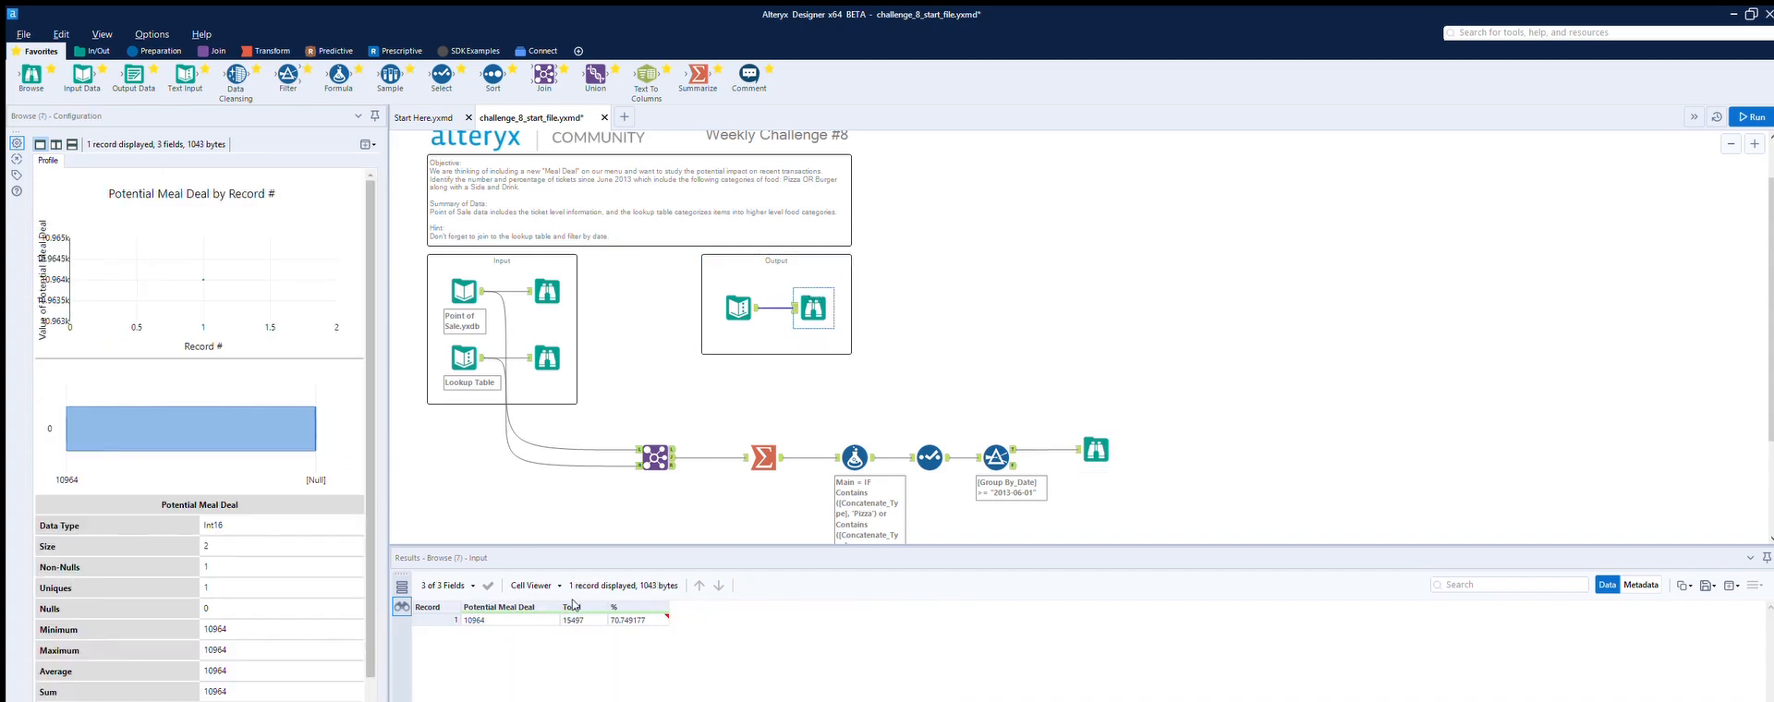
# Step: Scroll through the new Browse tool's records to check the ticket dates after the filter
pyautogui.click(1096, 450)
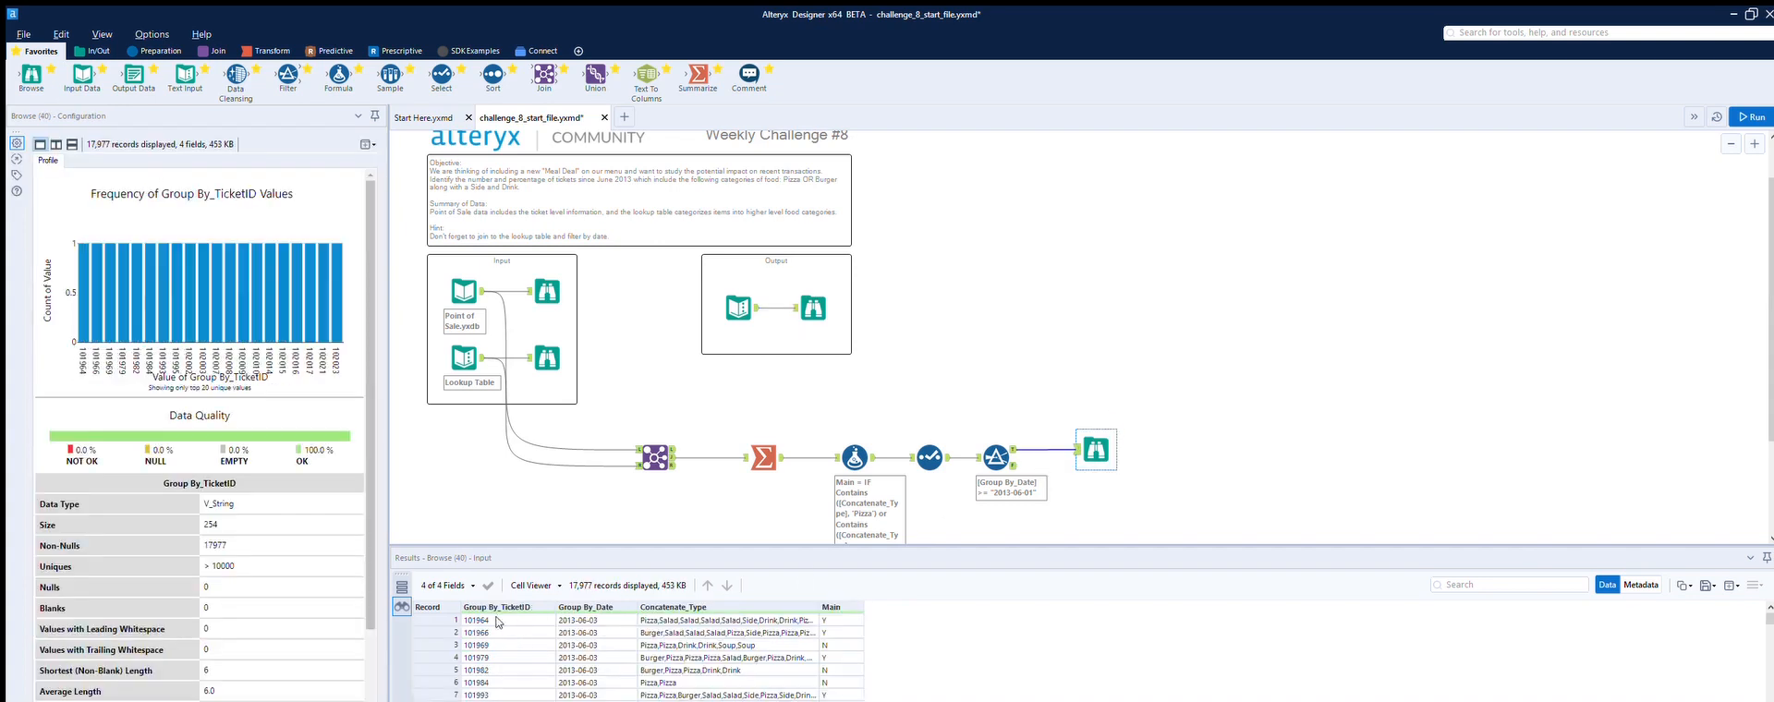
pyautogui.scroll(-19, 498, 616)
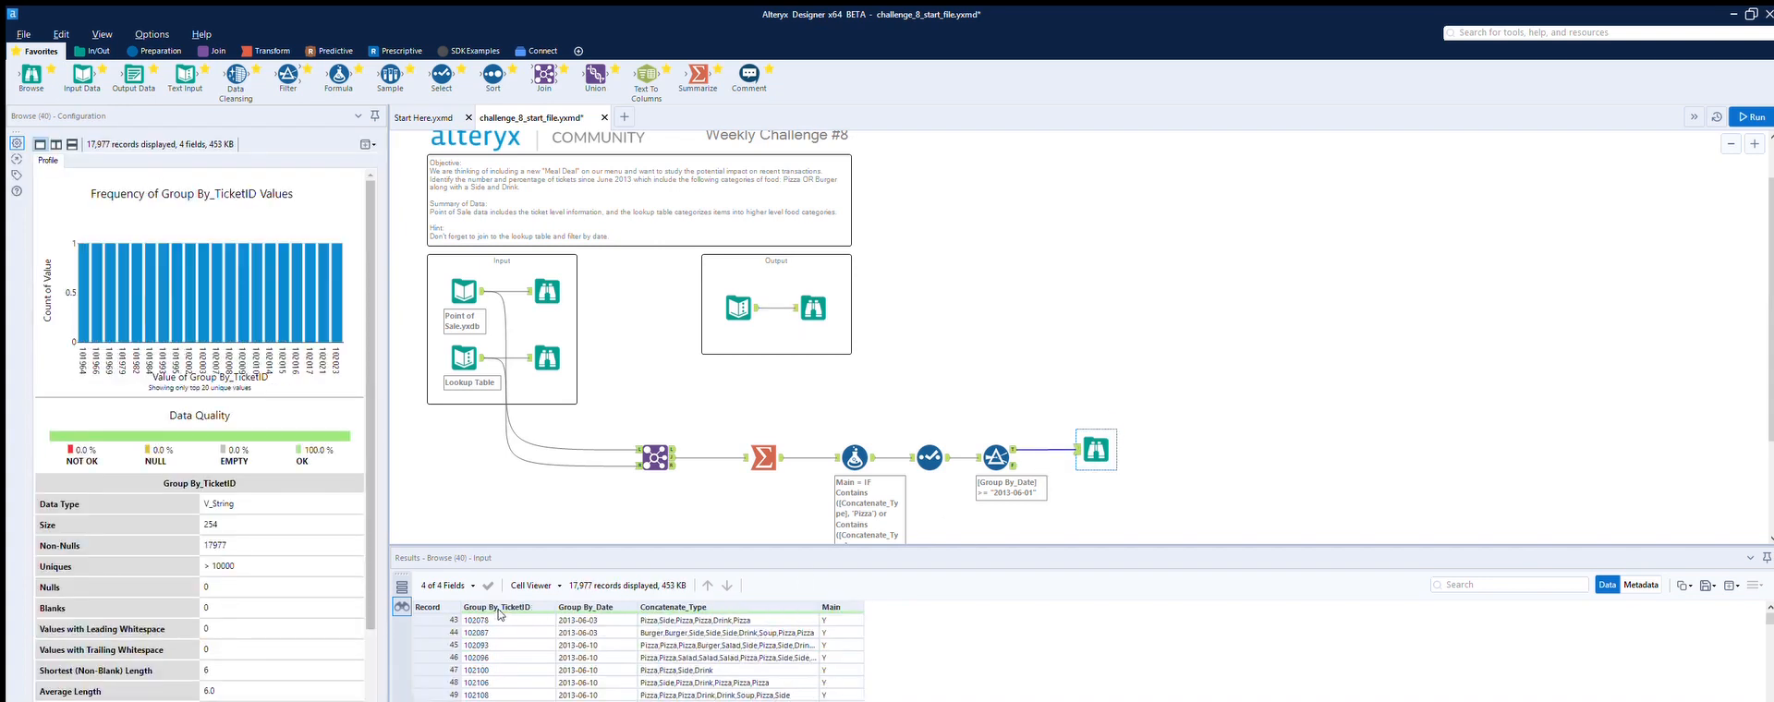
pyautogui.scroll(-9, 499, 614)
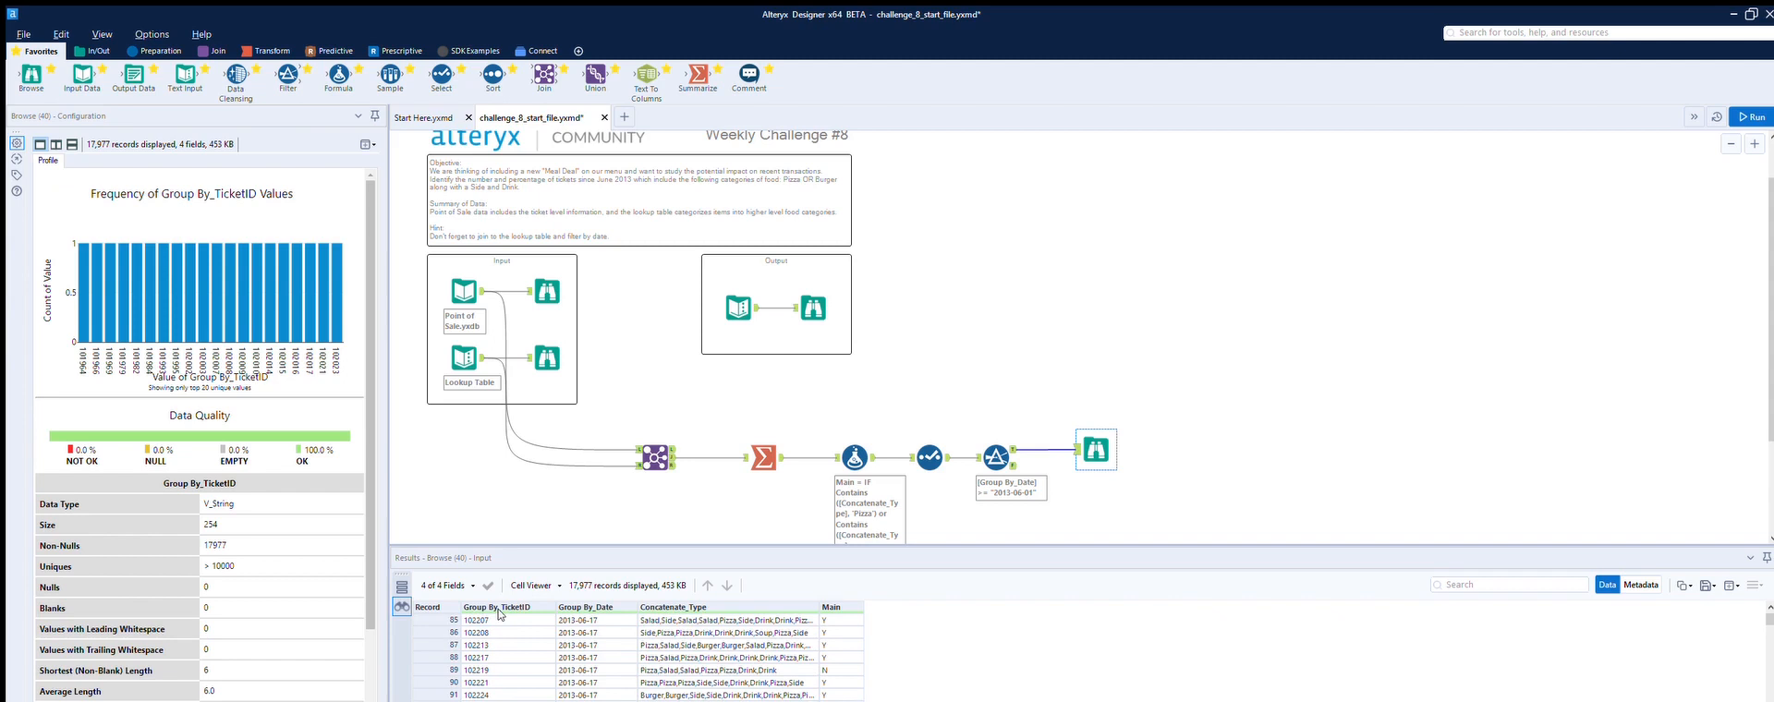
pyautogui.scroll(-5, 499, 615)
pyautogui.scroll(-20, 499, 616)
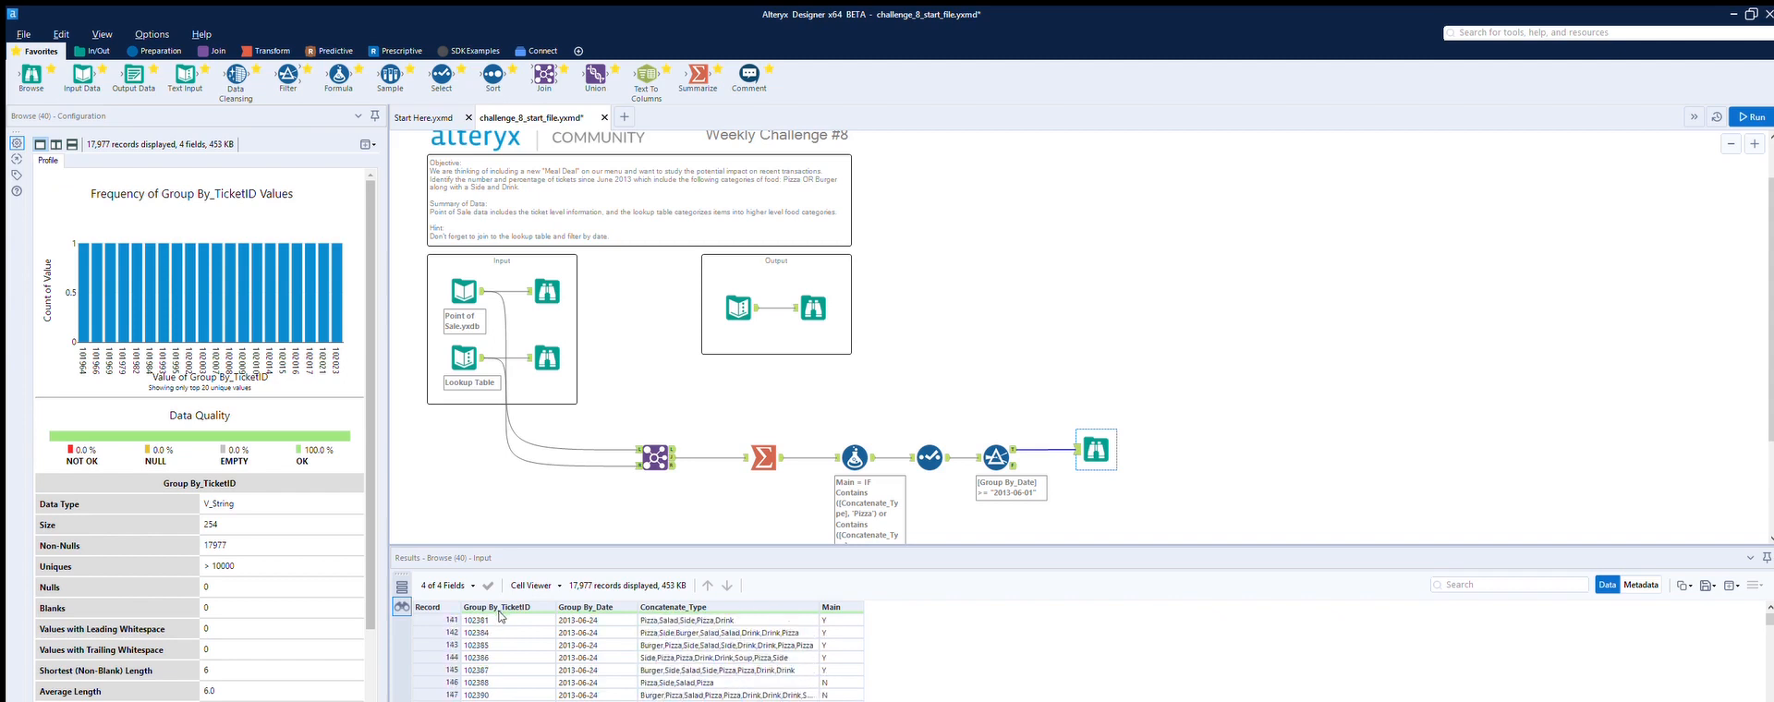
pyautogui.scroll(-11, 503, 624)
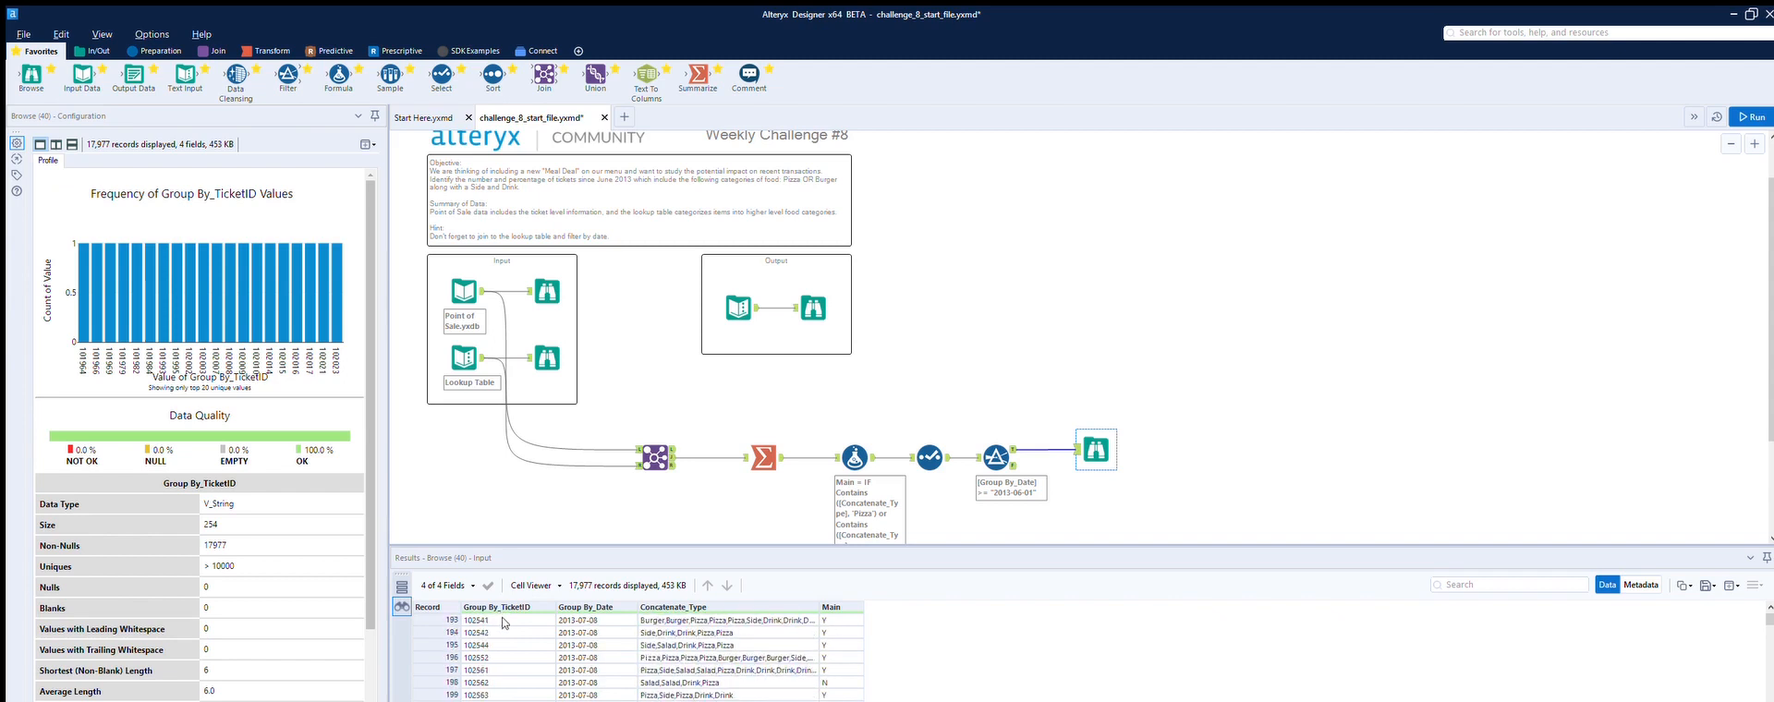
pyautogui.scroll(-1, 503, 623)
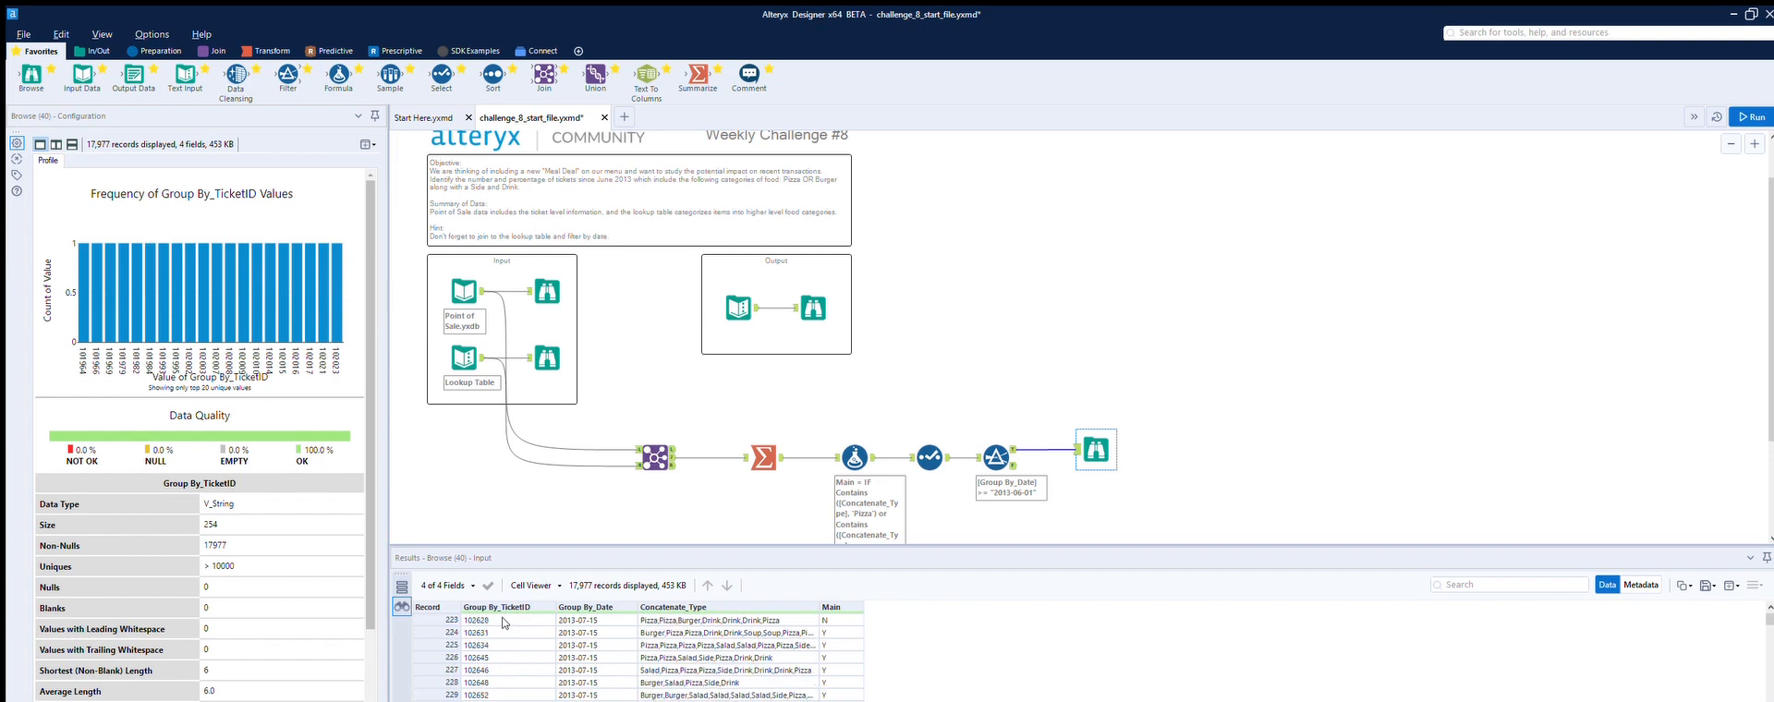
pyautogui.scroll(-2, 503, 624)
pyautogui.scroll(-12, 504, 624)
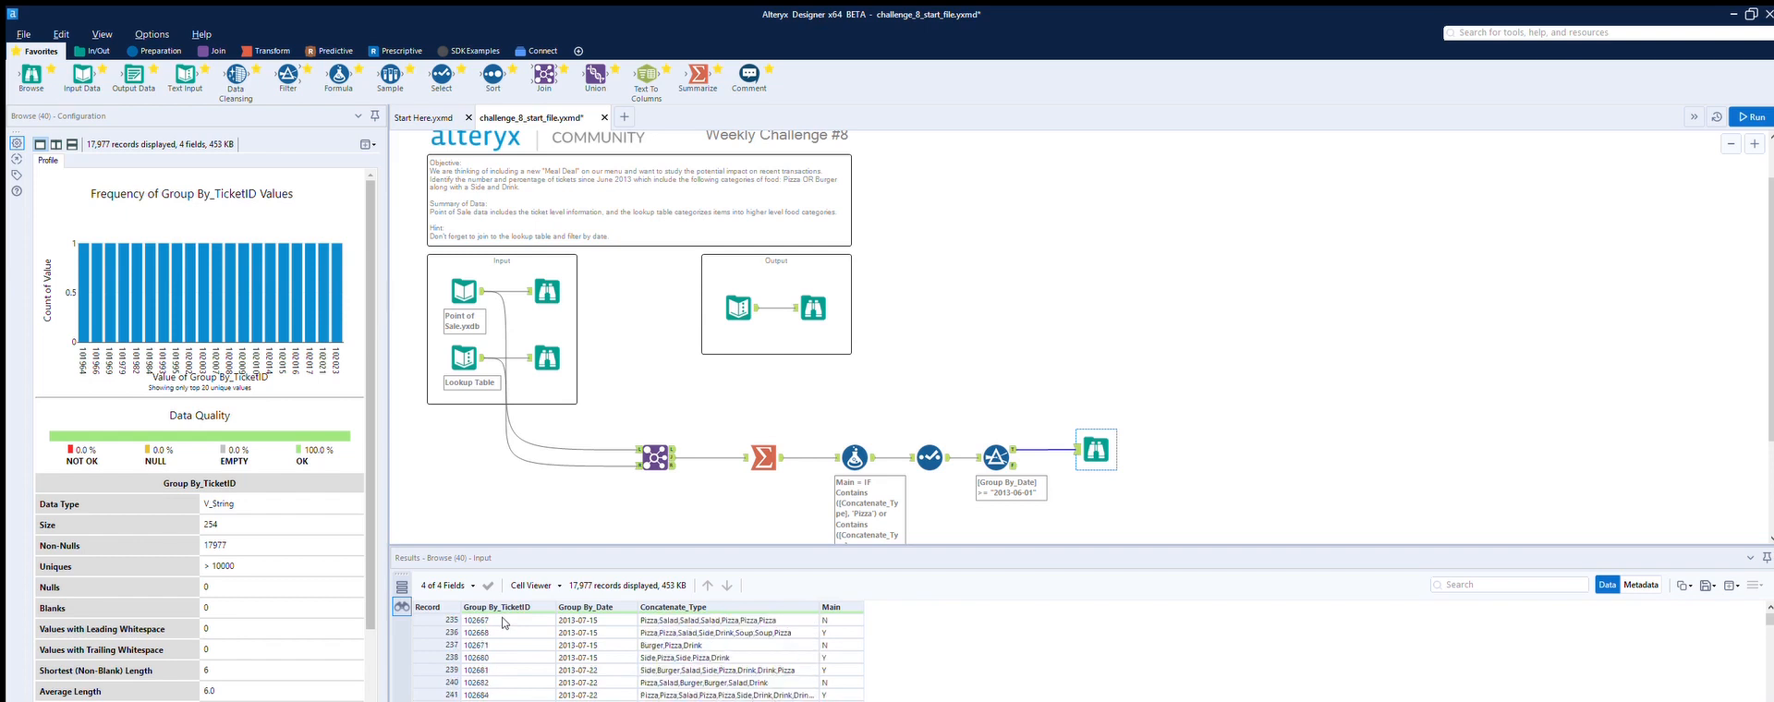
pyautogui.scroll(-4, 504, 623)
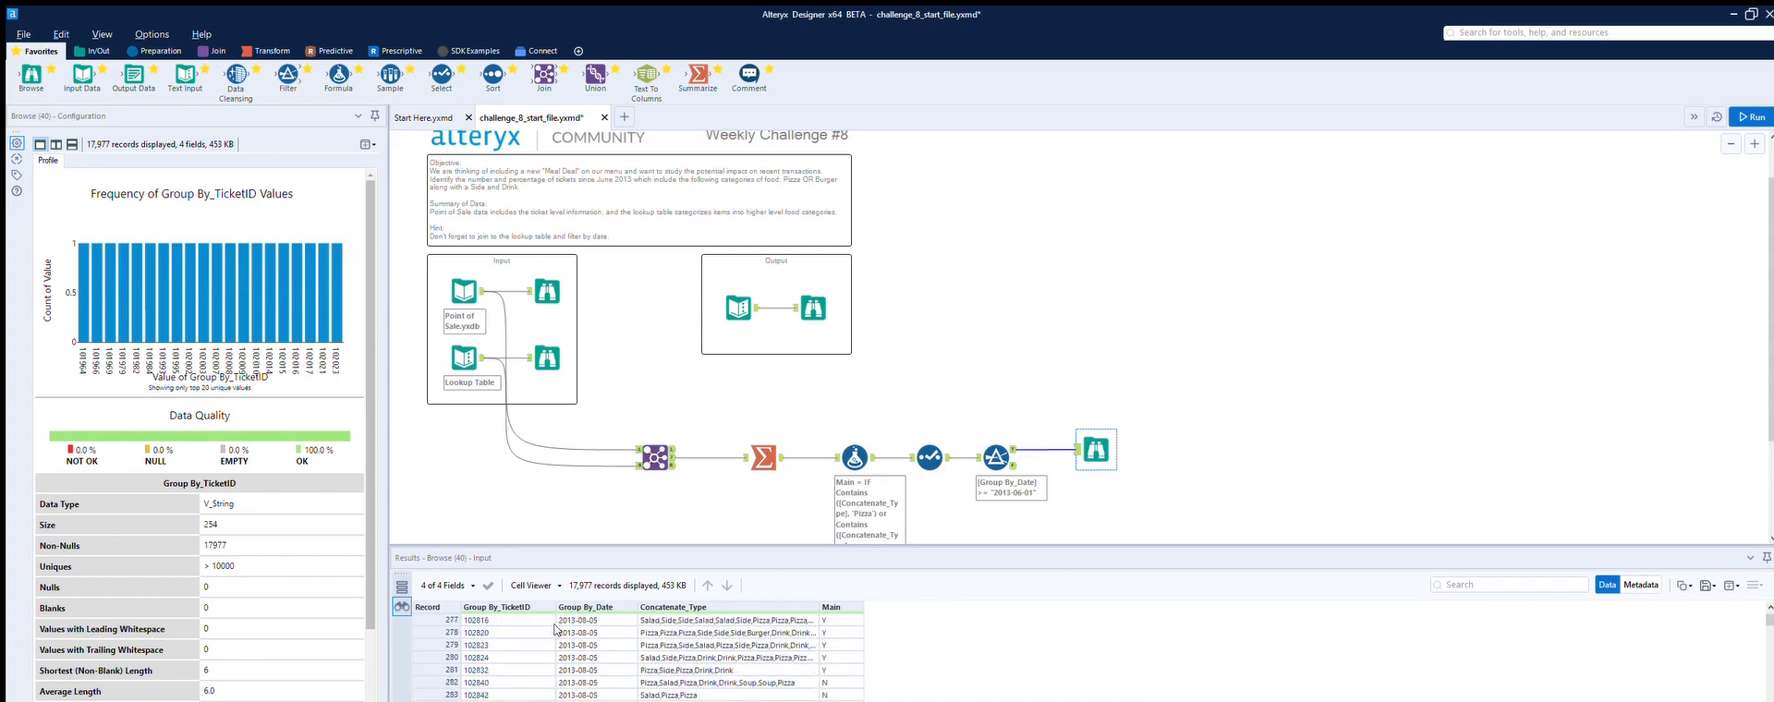
pyautogui.moveTo(1769, 619); pyautogui.dragTo(1768, 583)
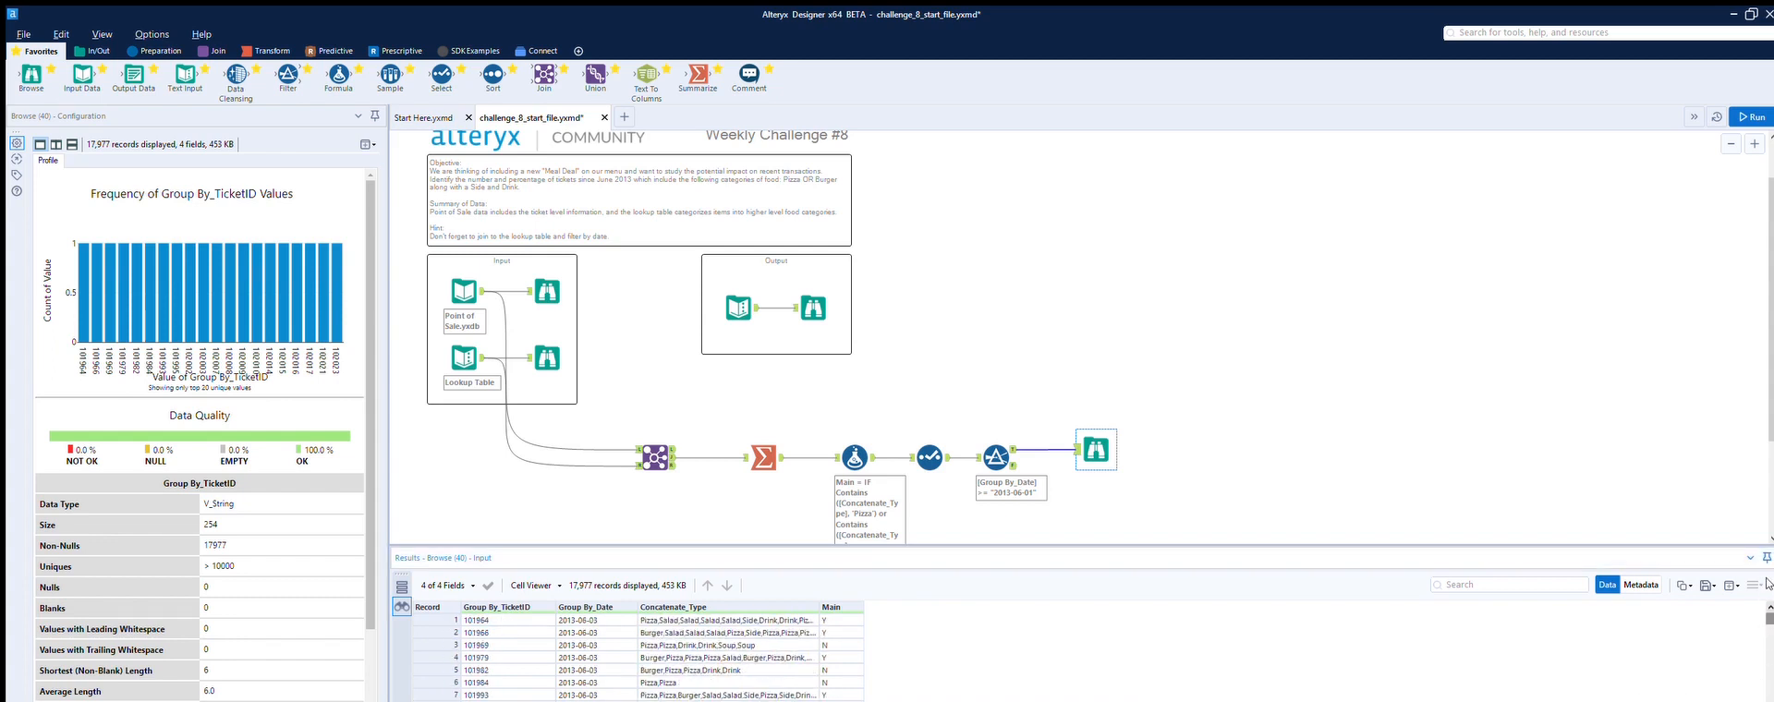
pyautogui.scroll(-8, 1153, 649)
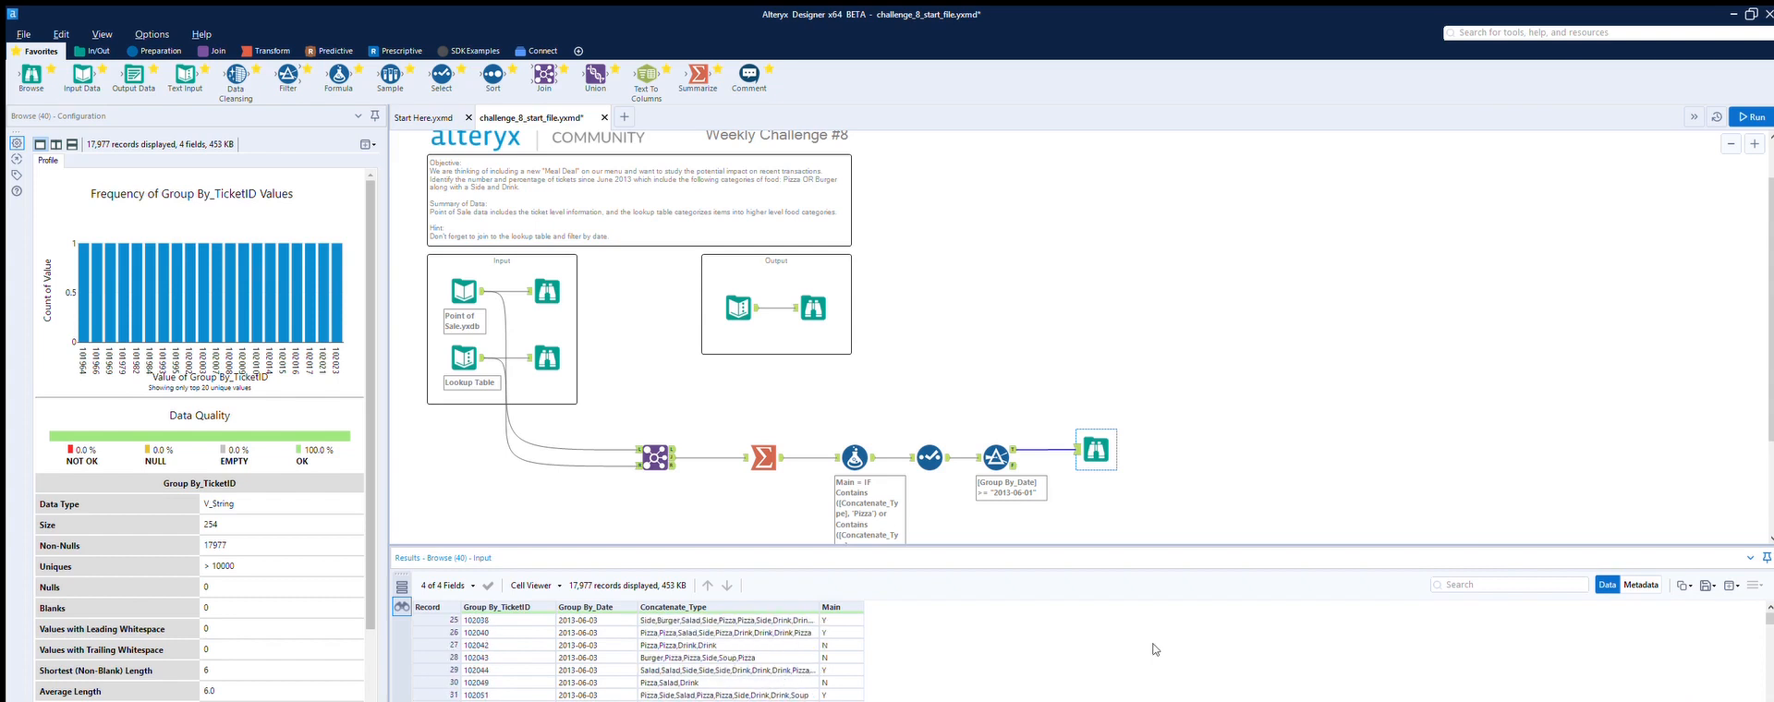
pyautogui.moveTo(1769, 617); pyautogui.dragTo(1769, 695)
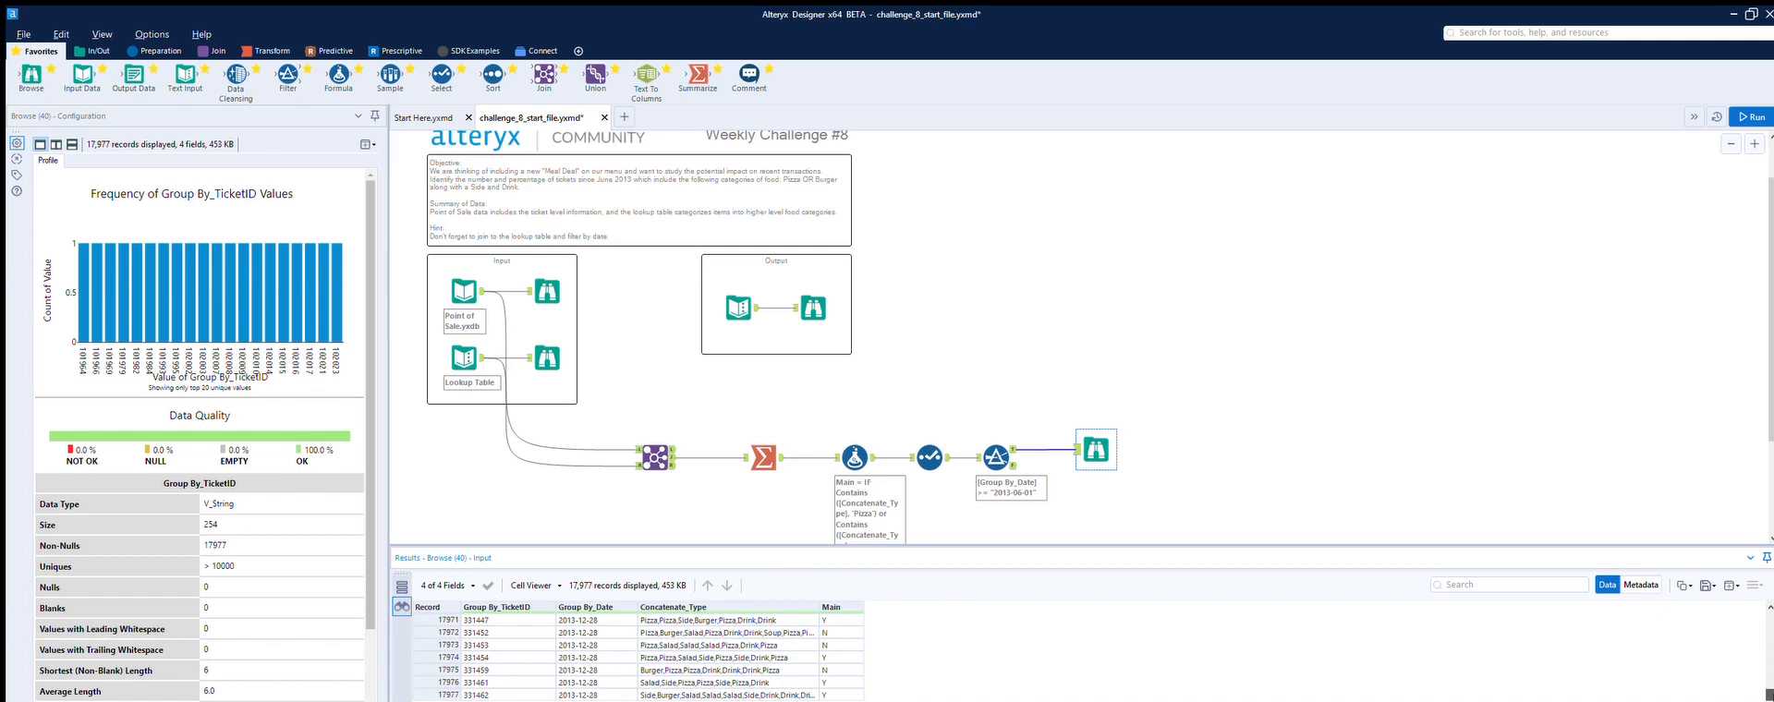
pyautogui.moveTo(1768, 695); pyautogui.dragTo(1767, 658)
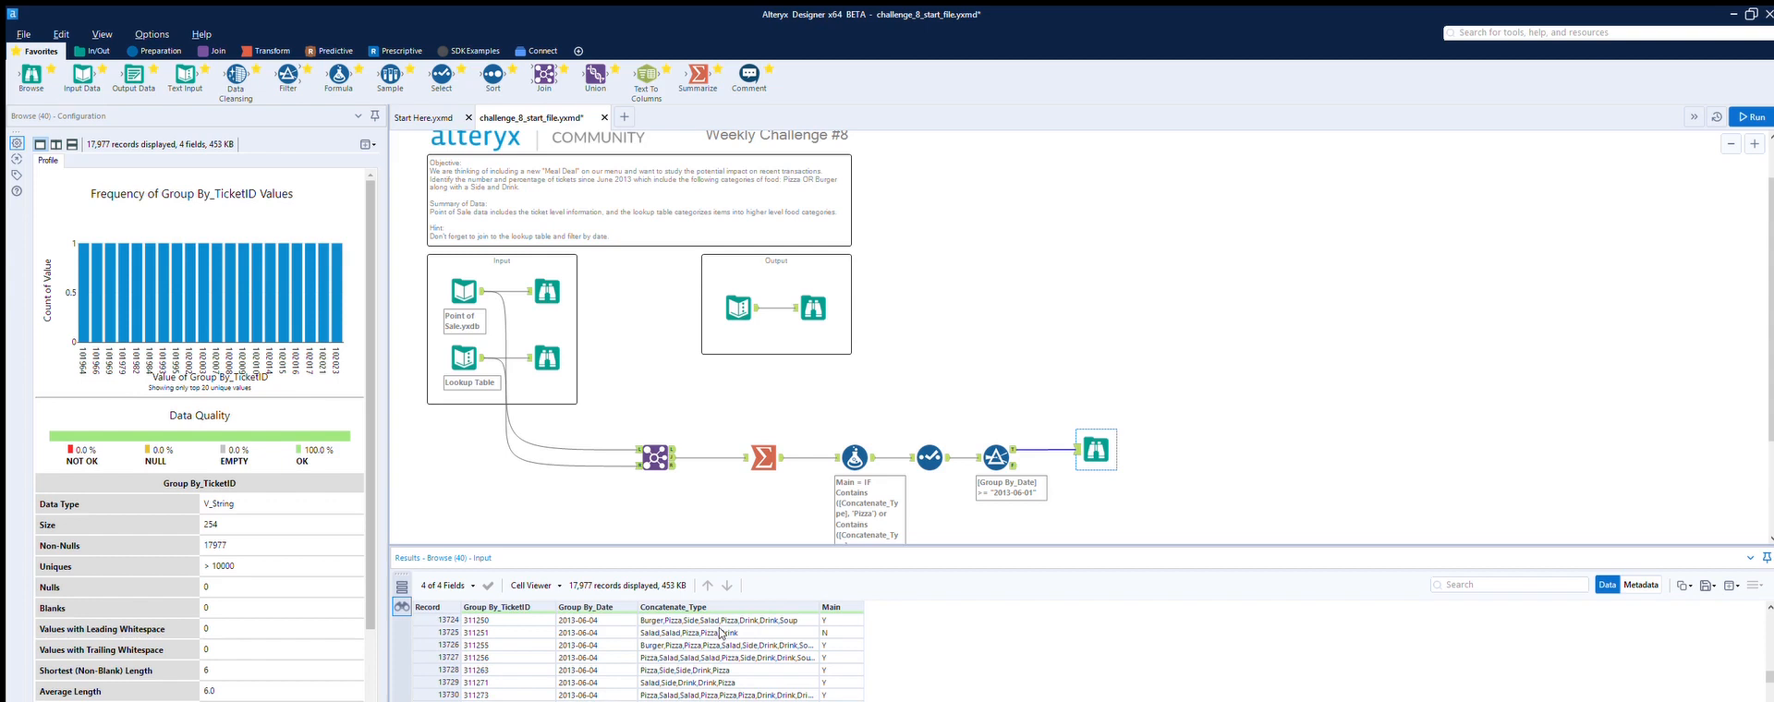
pyautogui.scroll(4, 721, 634)
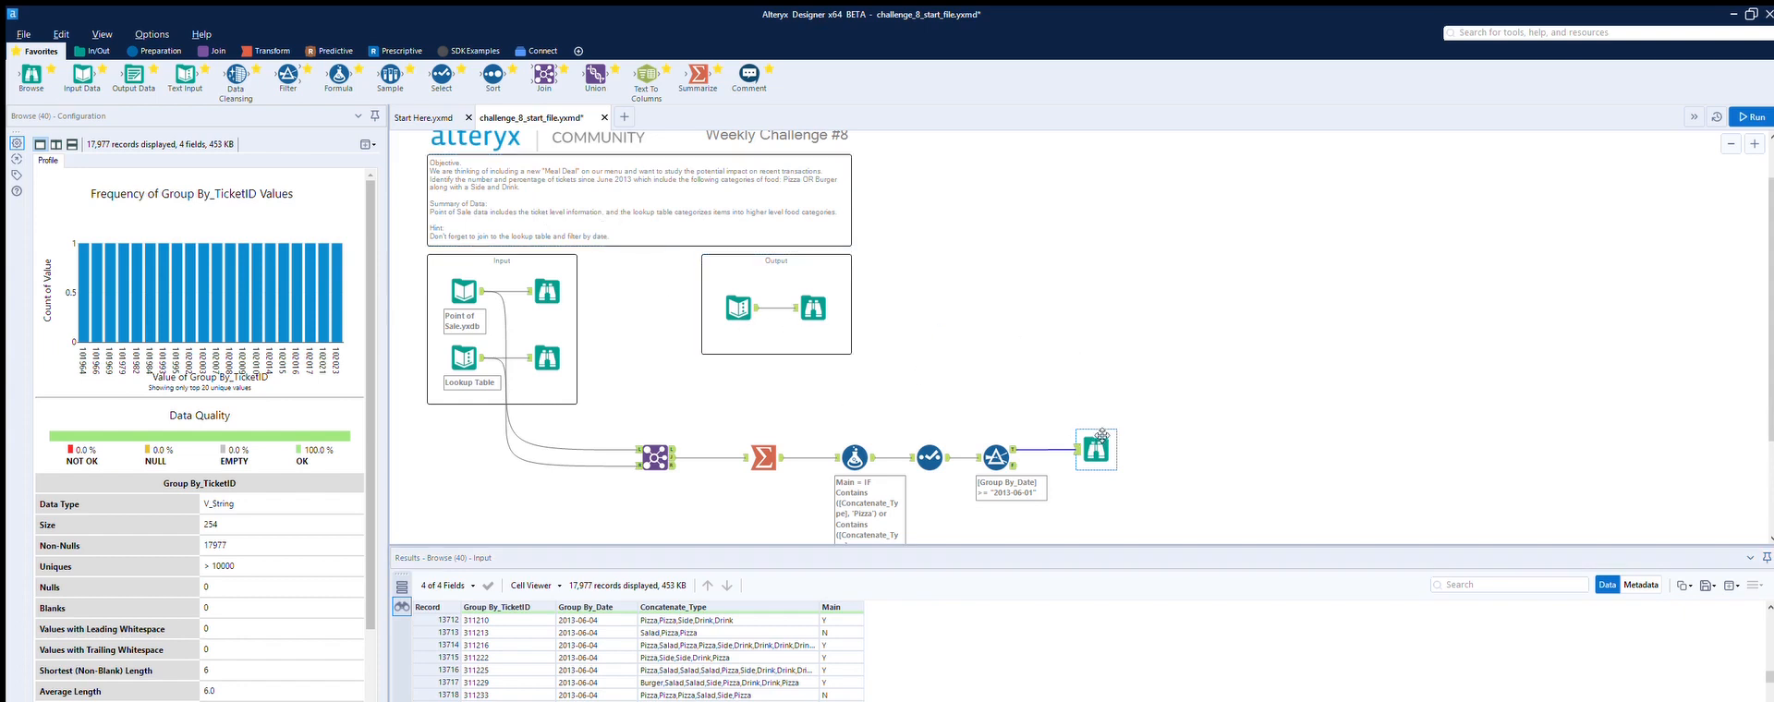
# Step: Move the new Browse tool further right along the Filter's output connection
pyautogui.moveTo(1098, 434); pyautogui.dragTo(1315, 432)
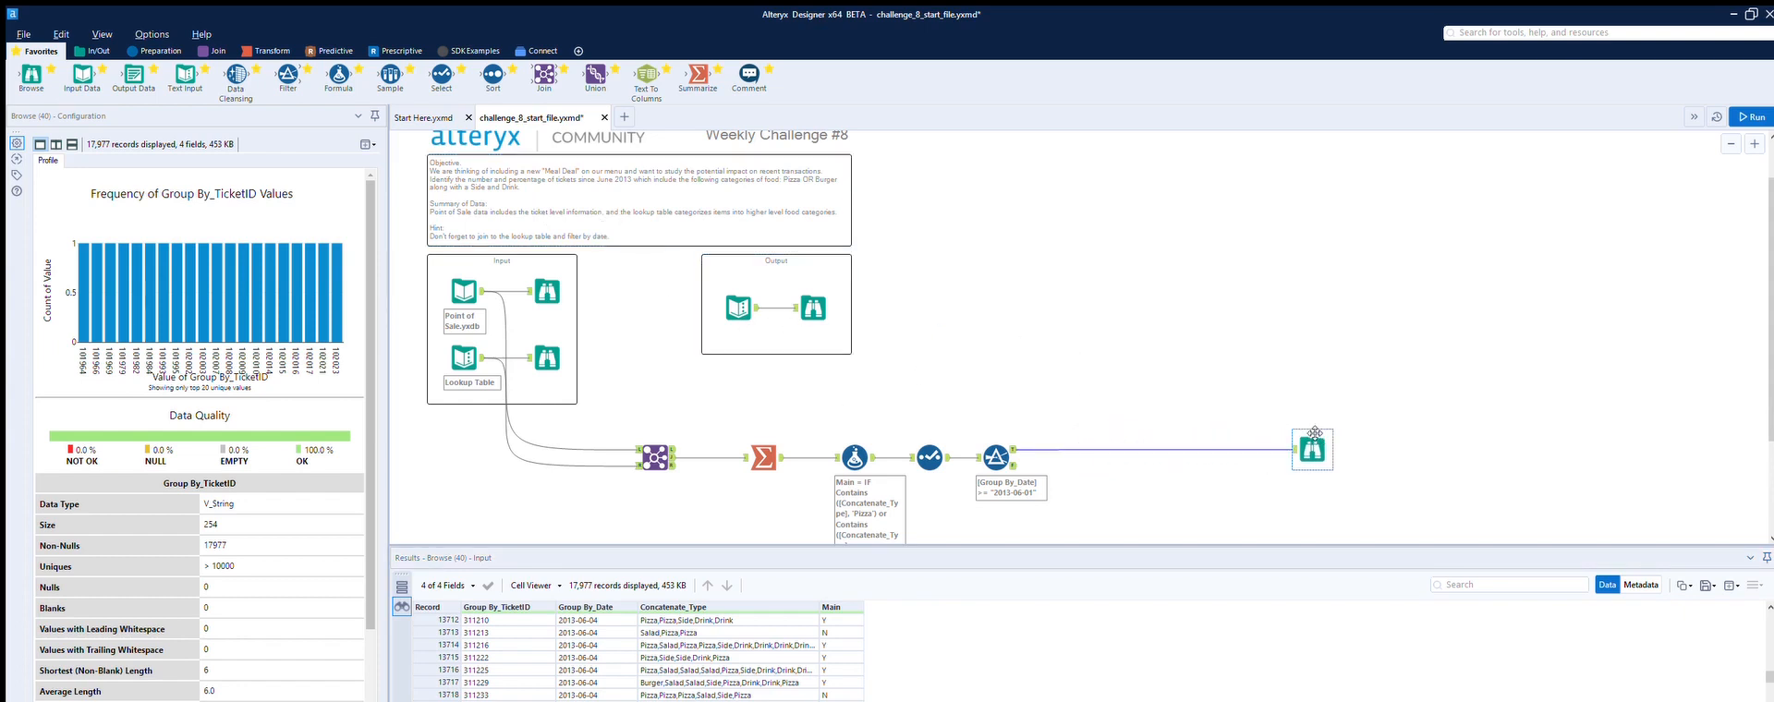
pyautogui.click(1013, 433)
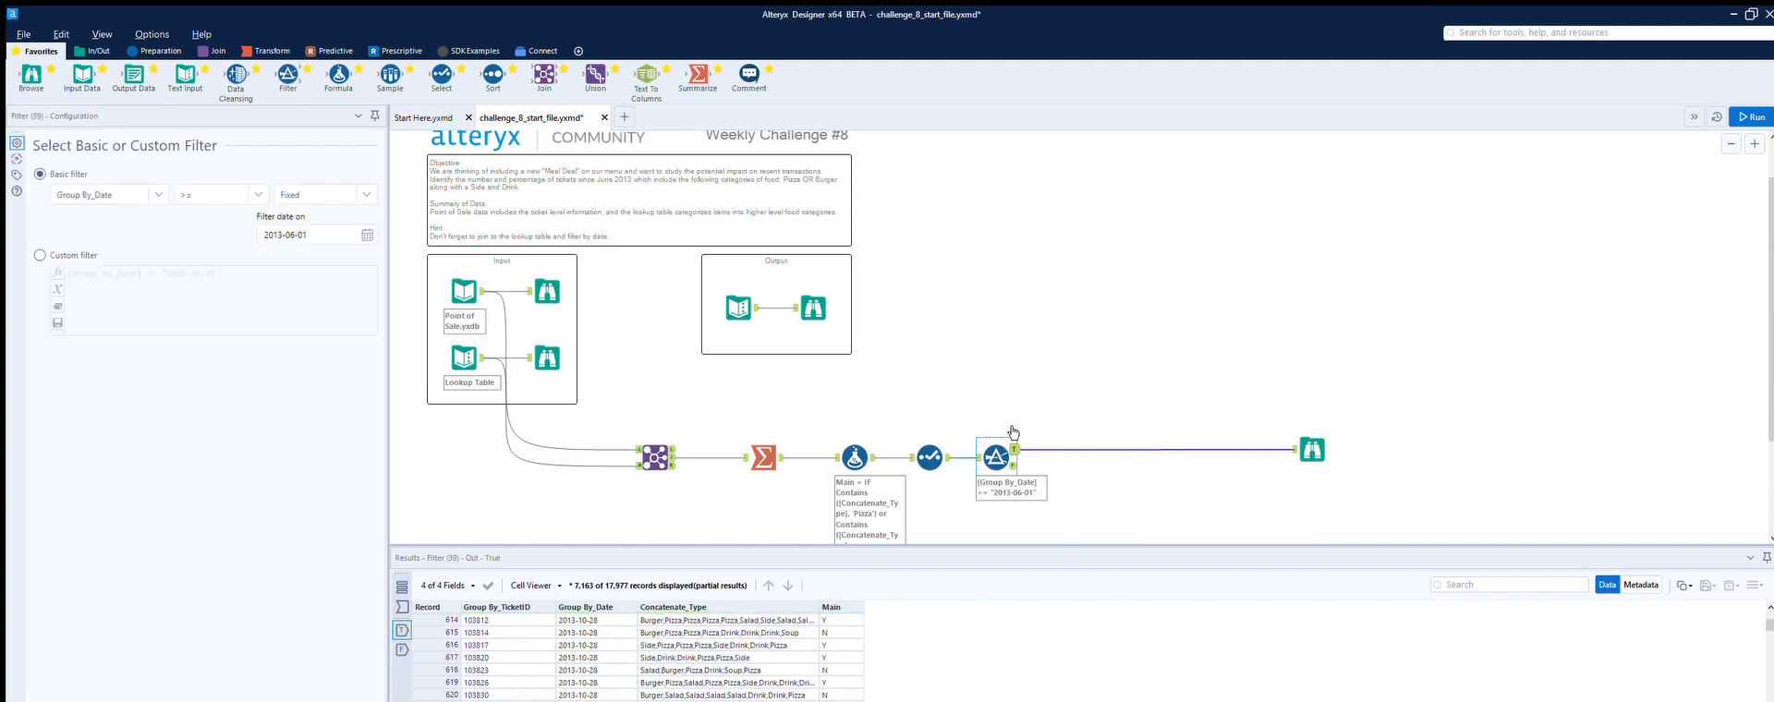
pyautogui.click(739, 308)
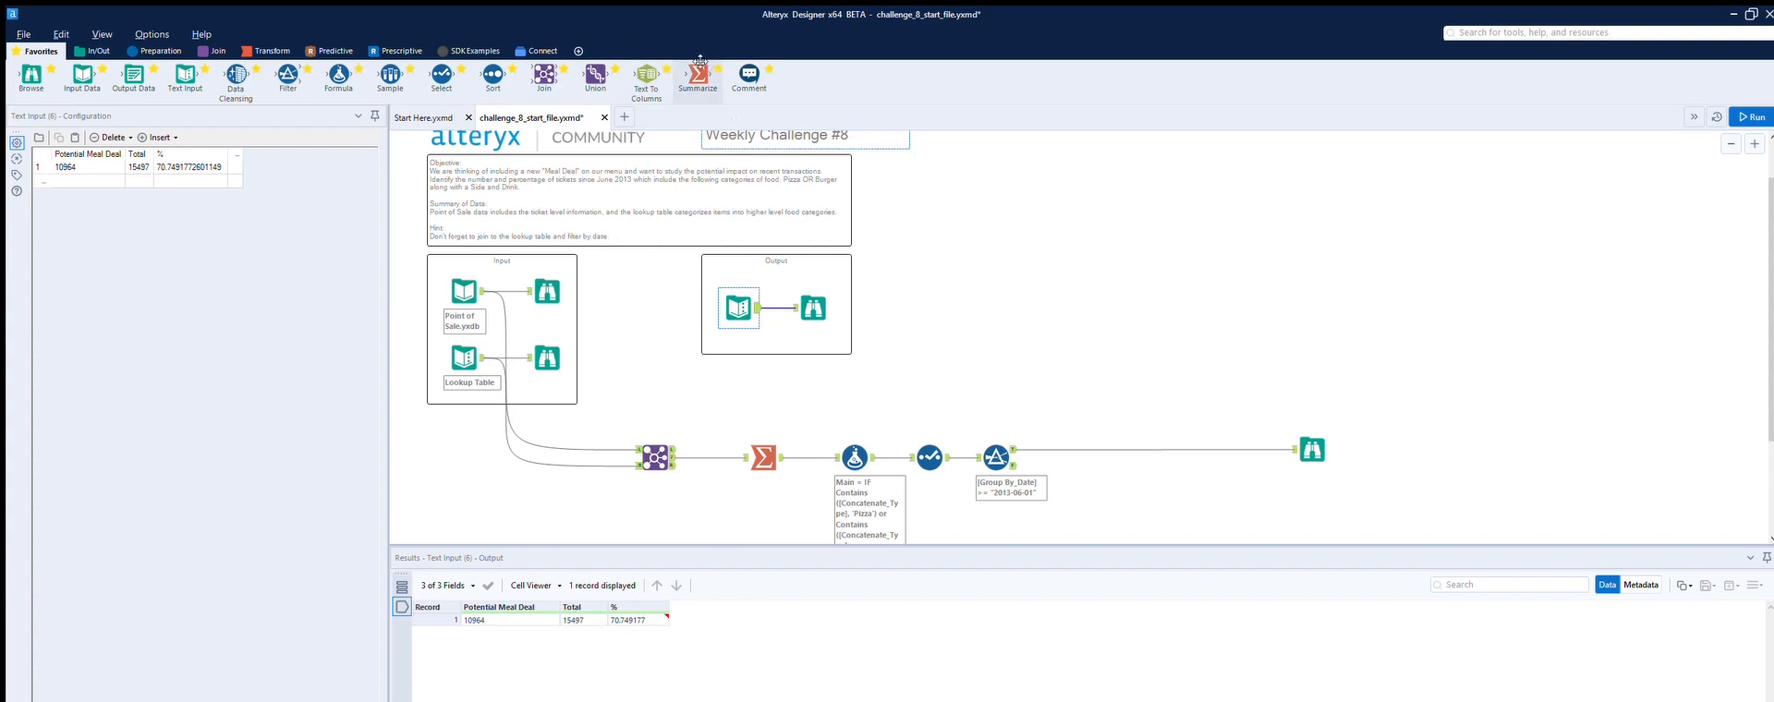
# Step: Add a Summarize tool on the Filter's true output that counts Group By_TicketID
pyautogui.moveTo(700, 62); pyautogui.dragTo(1169, 502)
pyautogui.moveTo(1014, 449); pyautogui.dragTo(1145, 504)
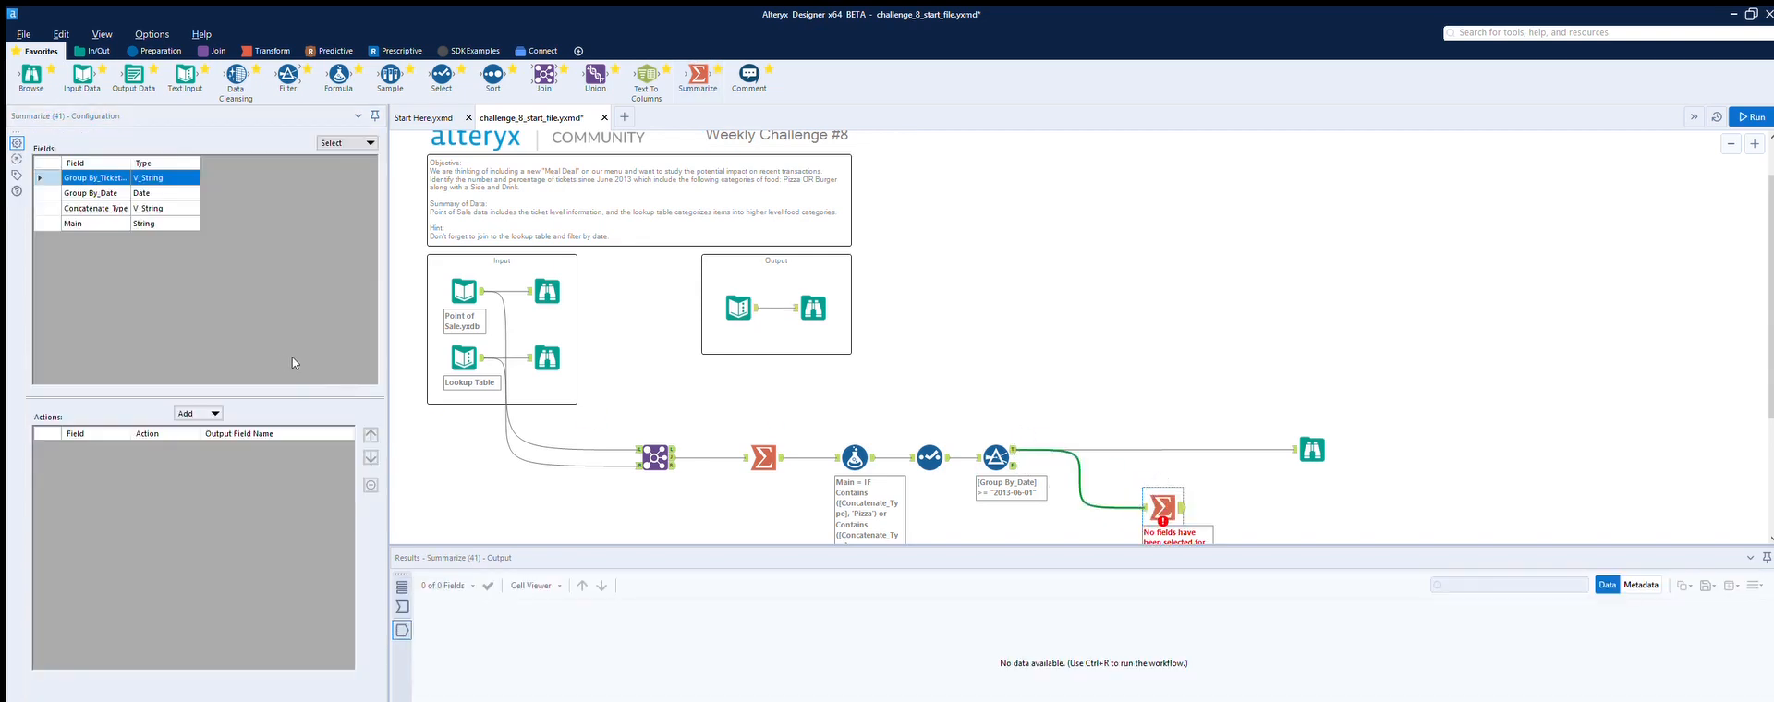
pyautogui.click(222, 411)
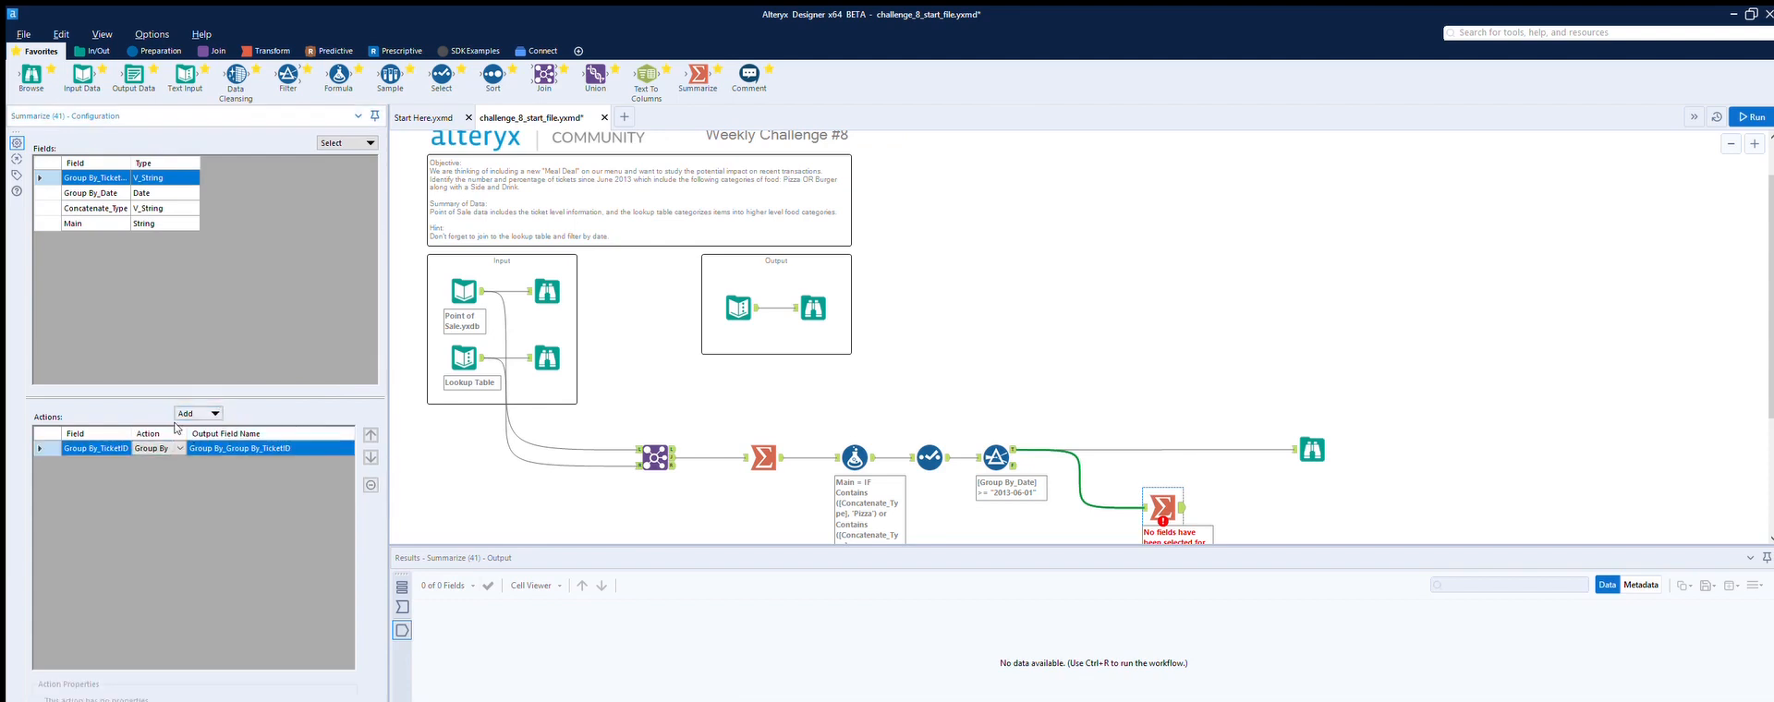
pyautogui.scroll(-1, 157, 450)
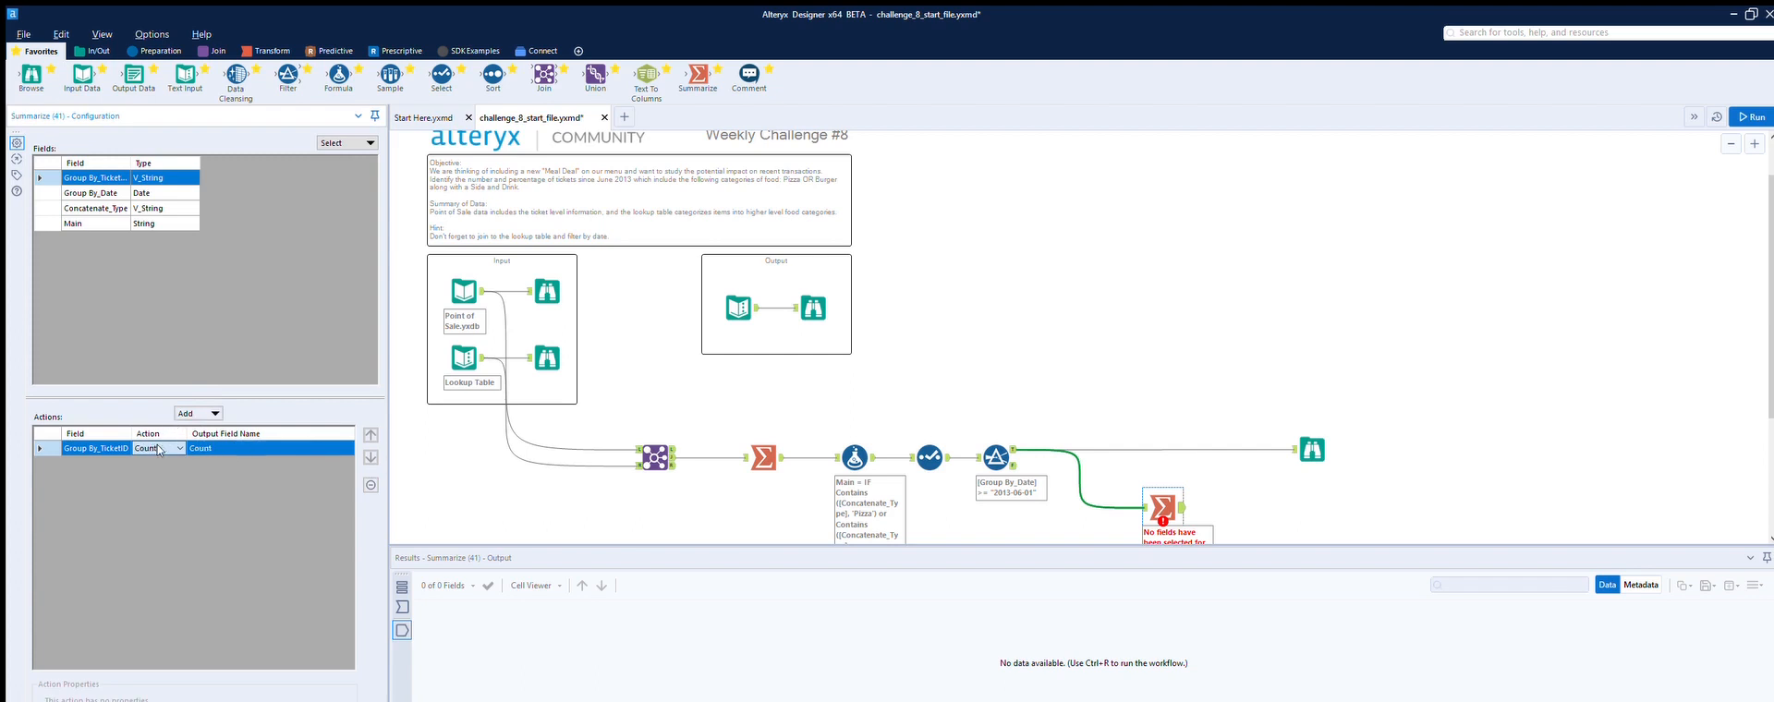
pyautogui.click(1272, 467)
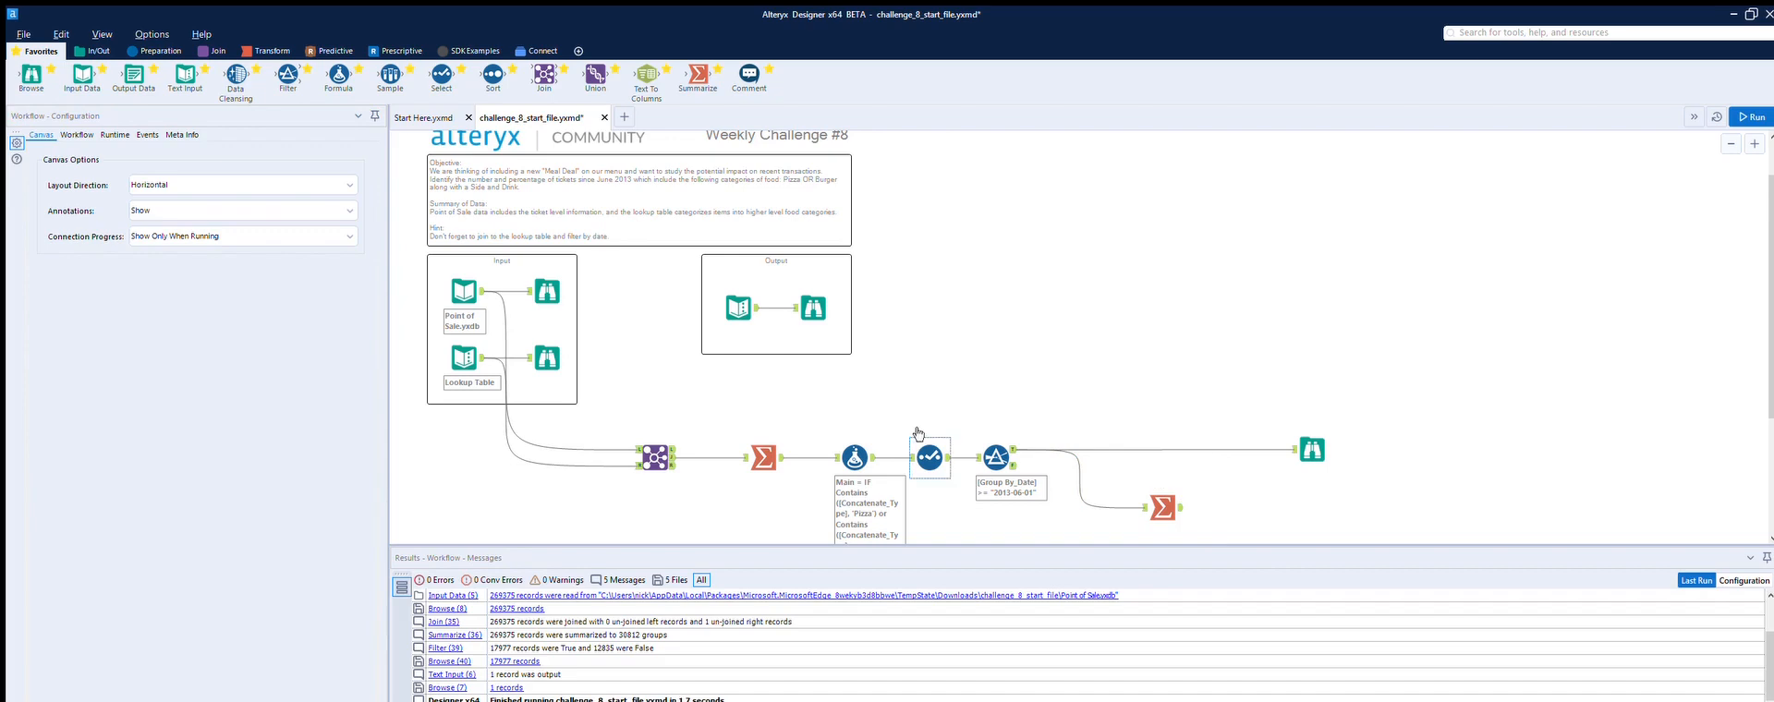
# Step: Insert a Summarize tool before the new Browse tool, grouping by Main and counting Group By_TicketID, and run the workflow
pyautogui.moveTo(698, 74); pyautogui.dragTo(1163, 451)
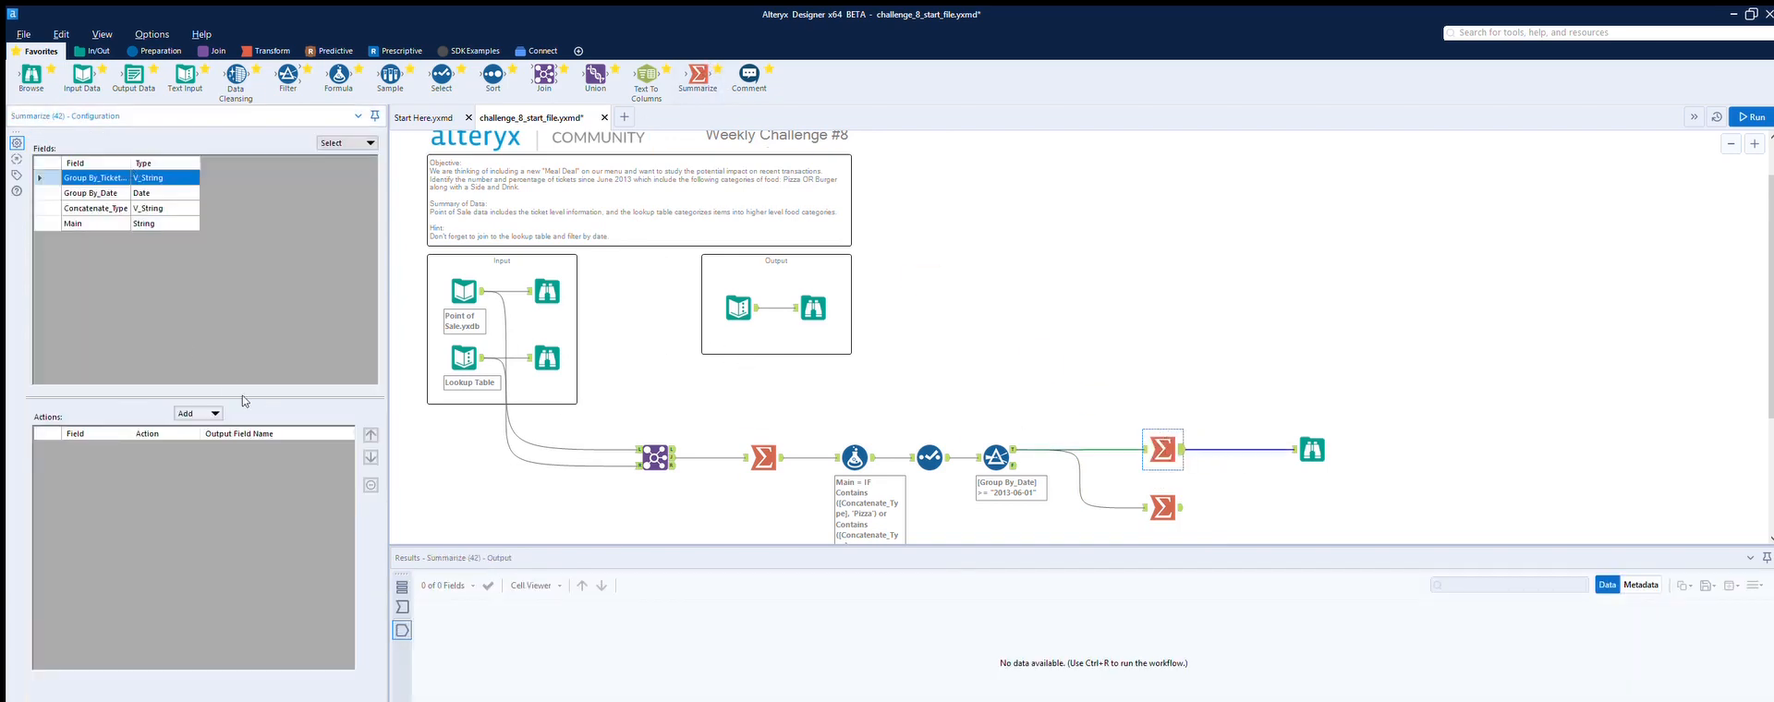
pyautogui.click(208, 413)
pyautogui.click(171, 428)
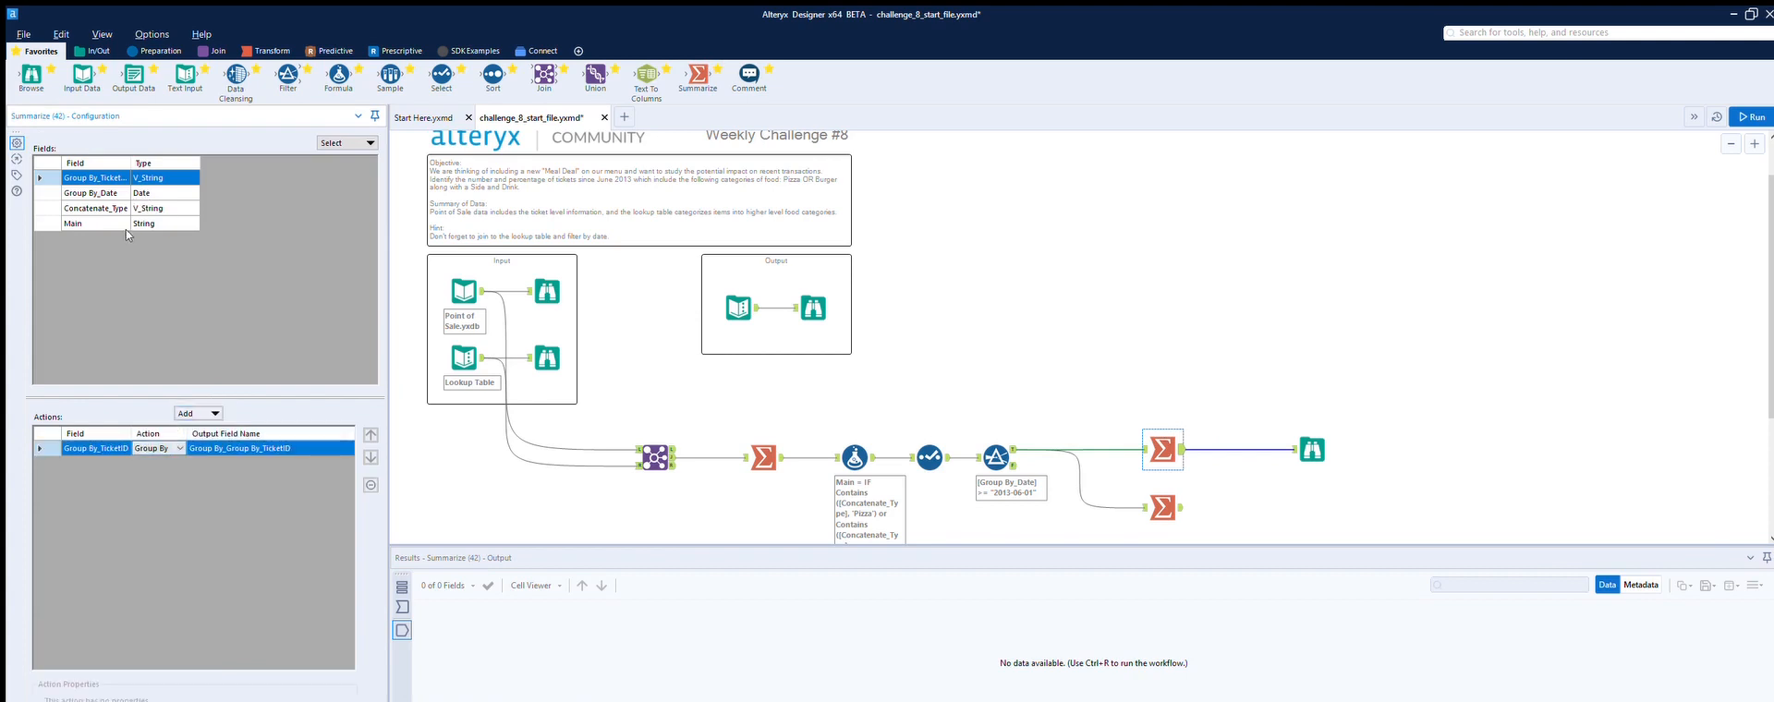
pyautogui.click(370, 485)
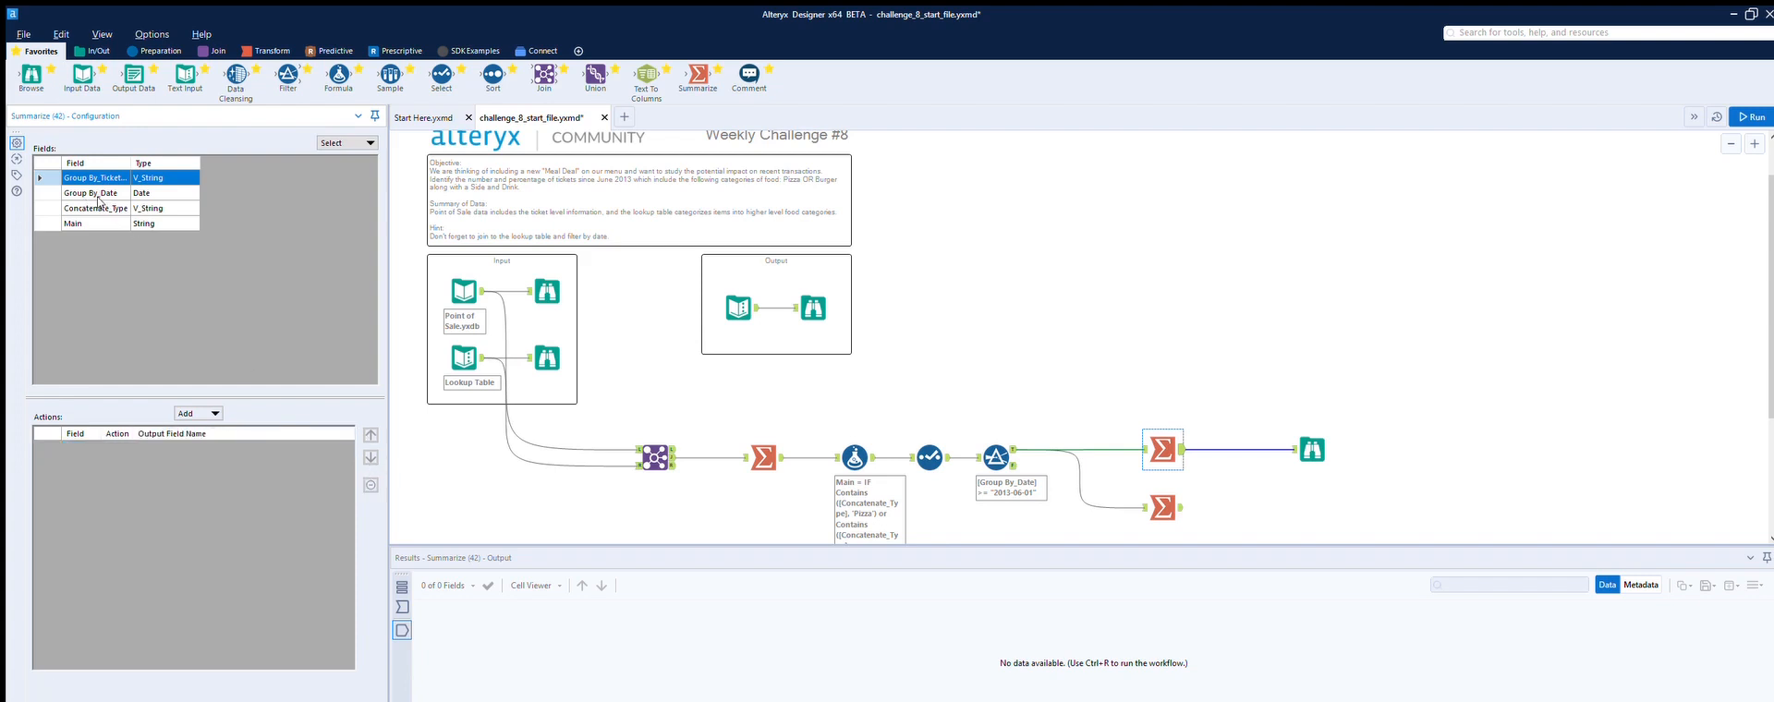
pyautogui.scroll(-1, 98, 202)
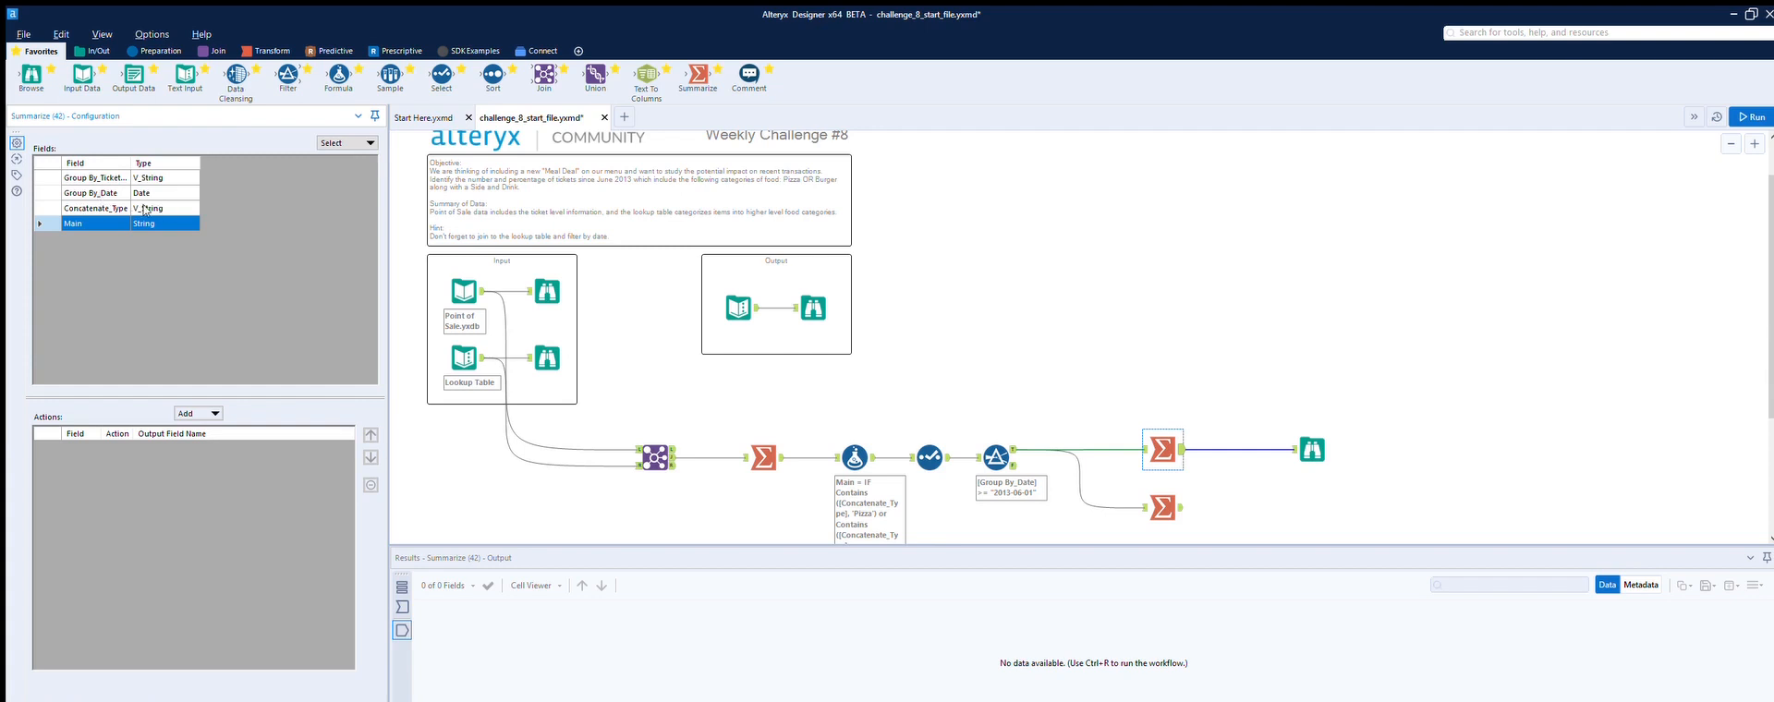
pyautogui.click(212, 412)
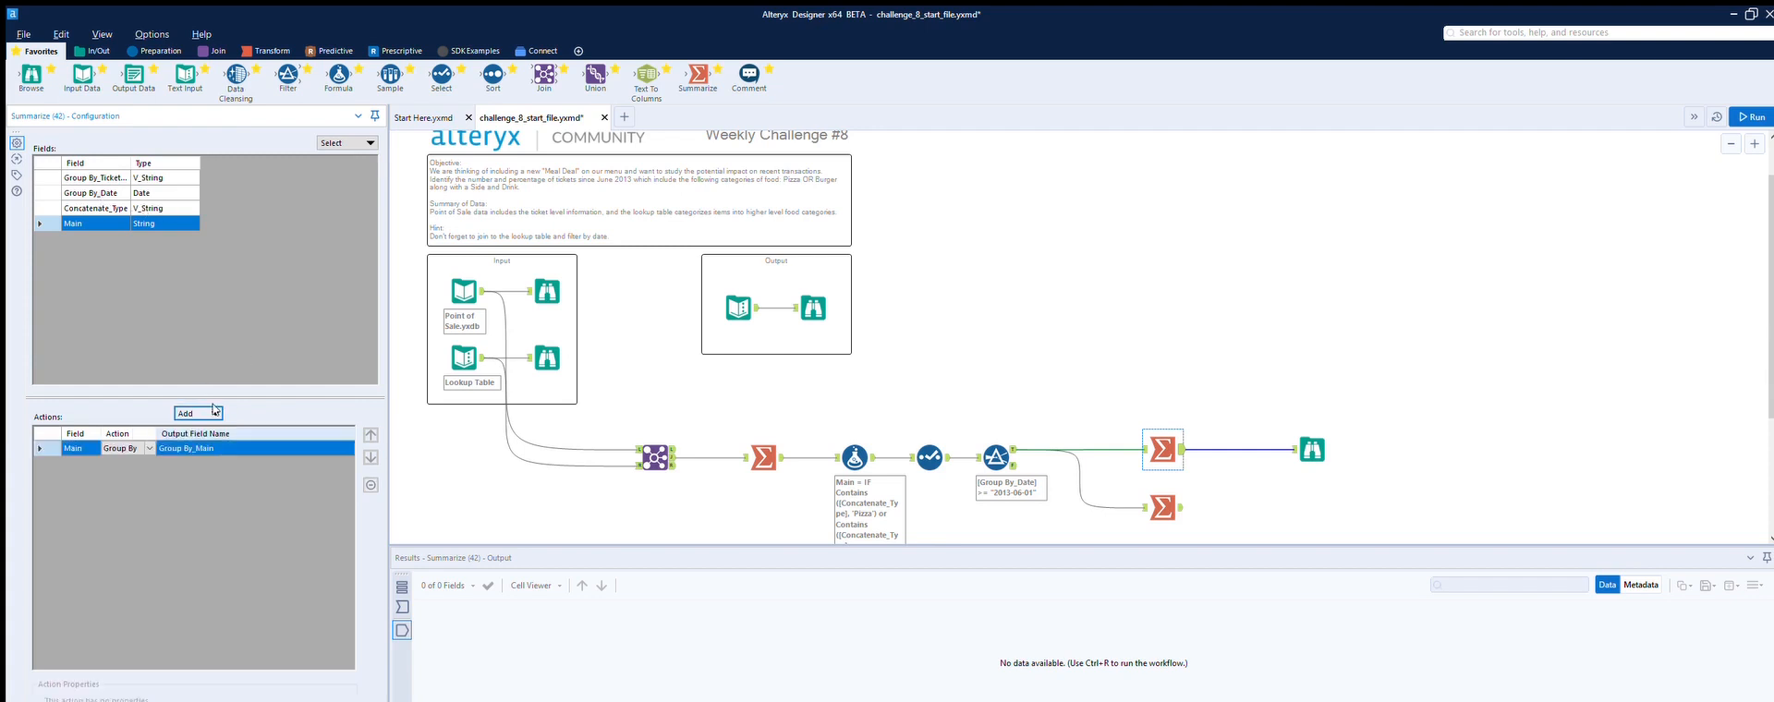
pyautogui.click(110, 161)
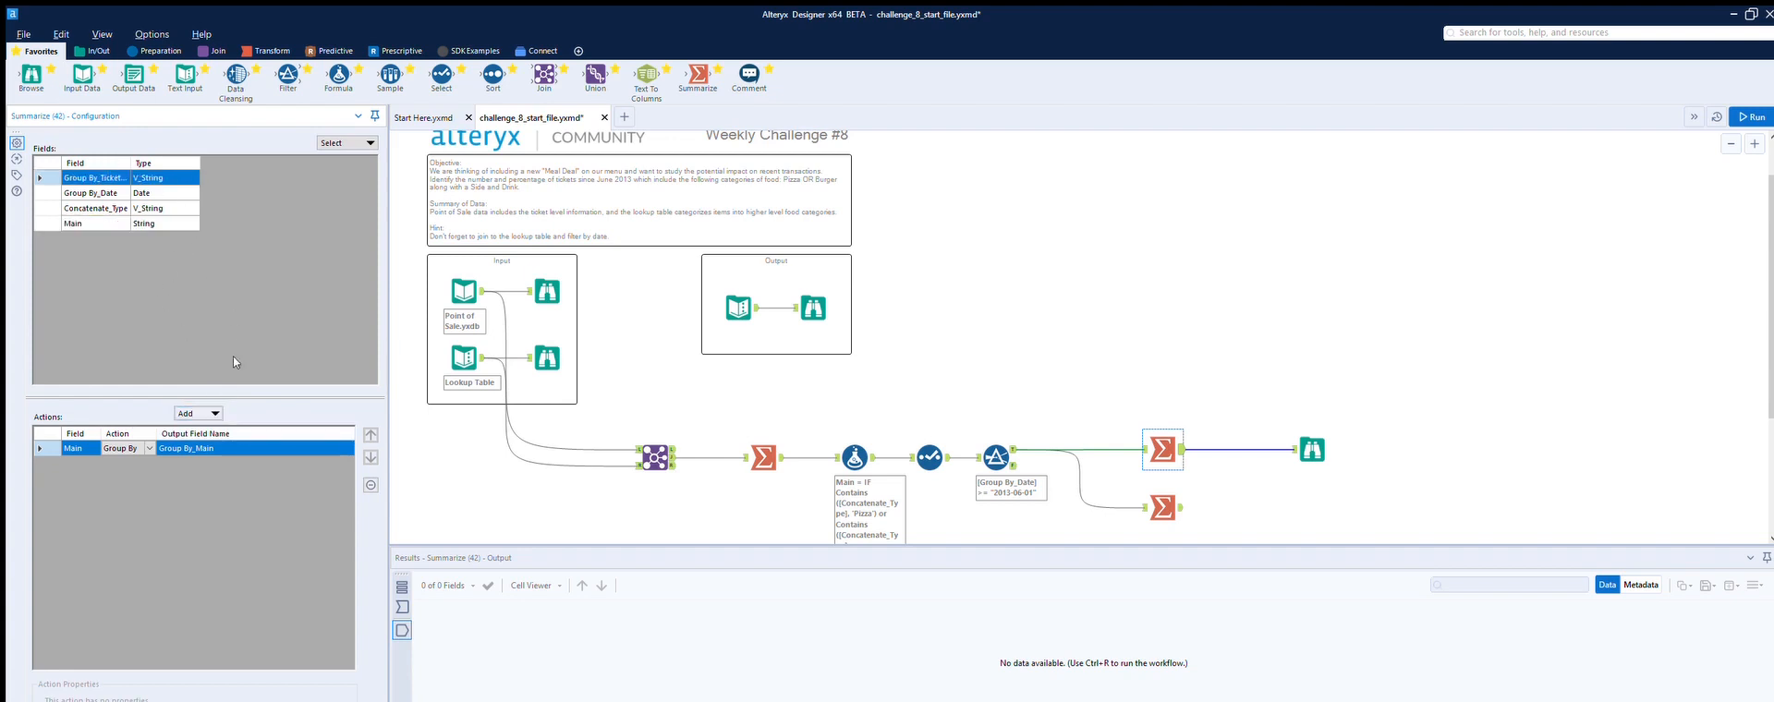
pyautogui.click(236, 441)
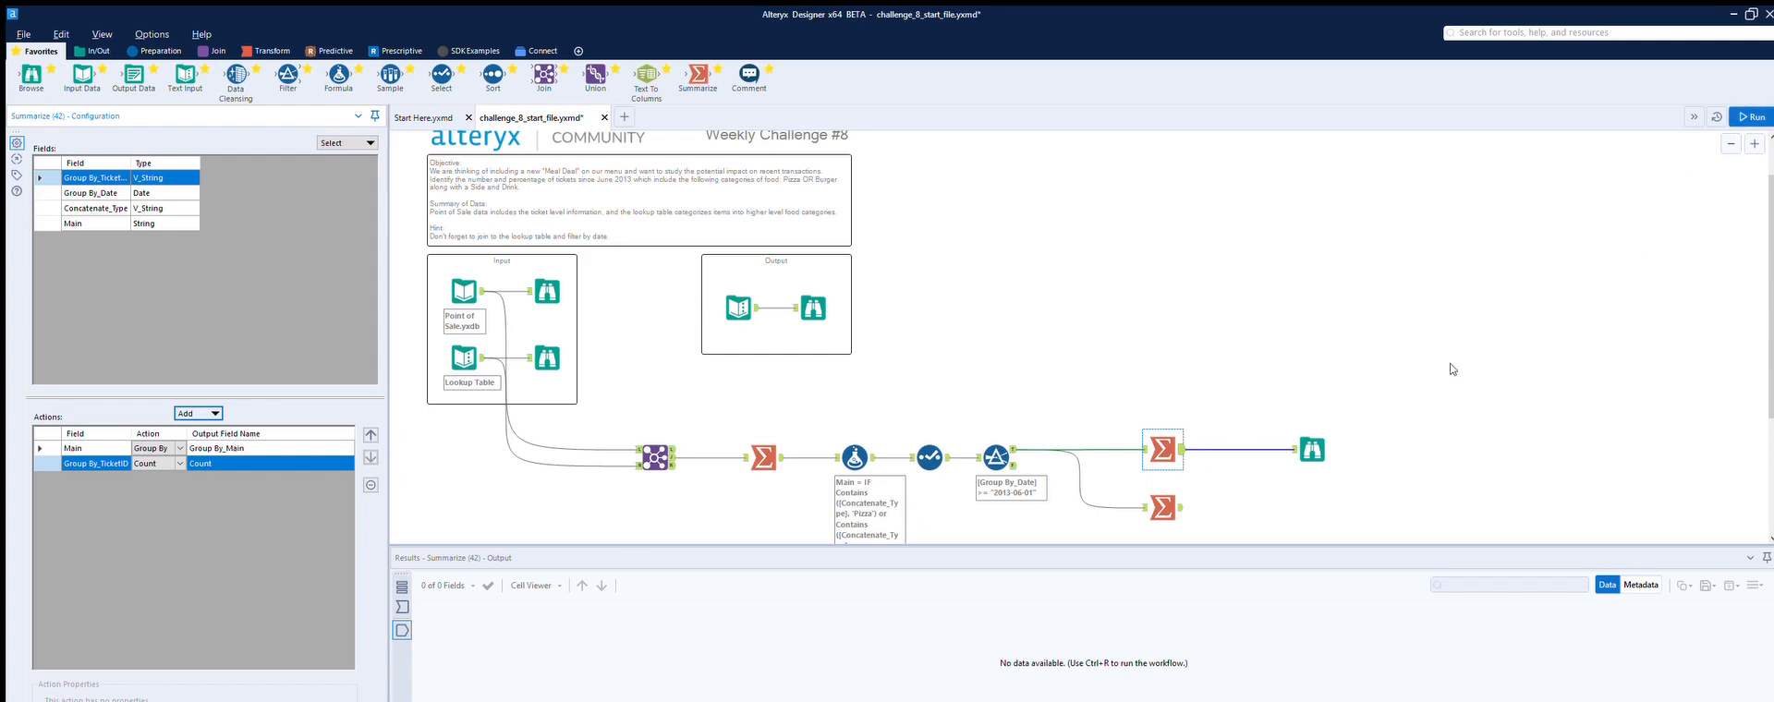
pyautogui.click(1756, 117)
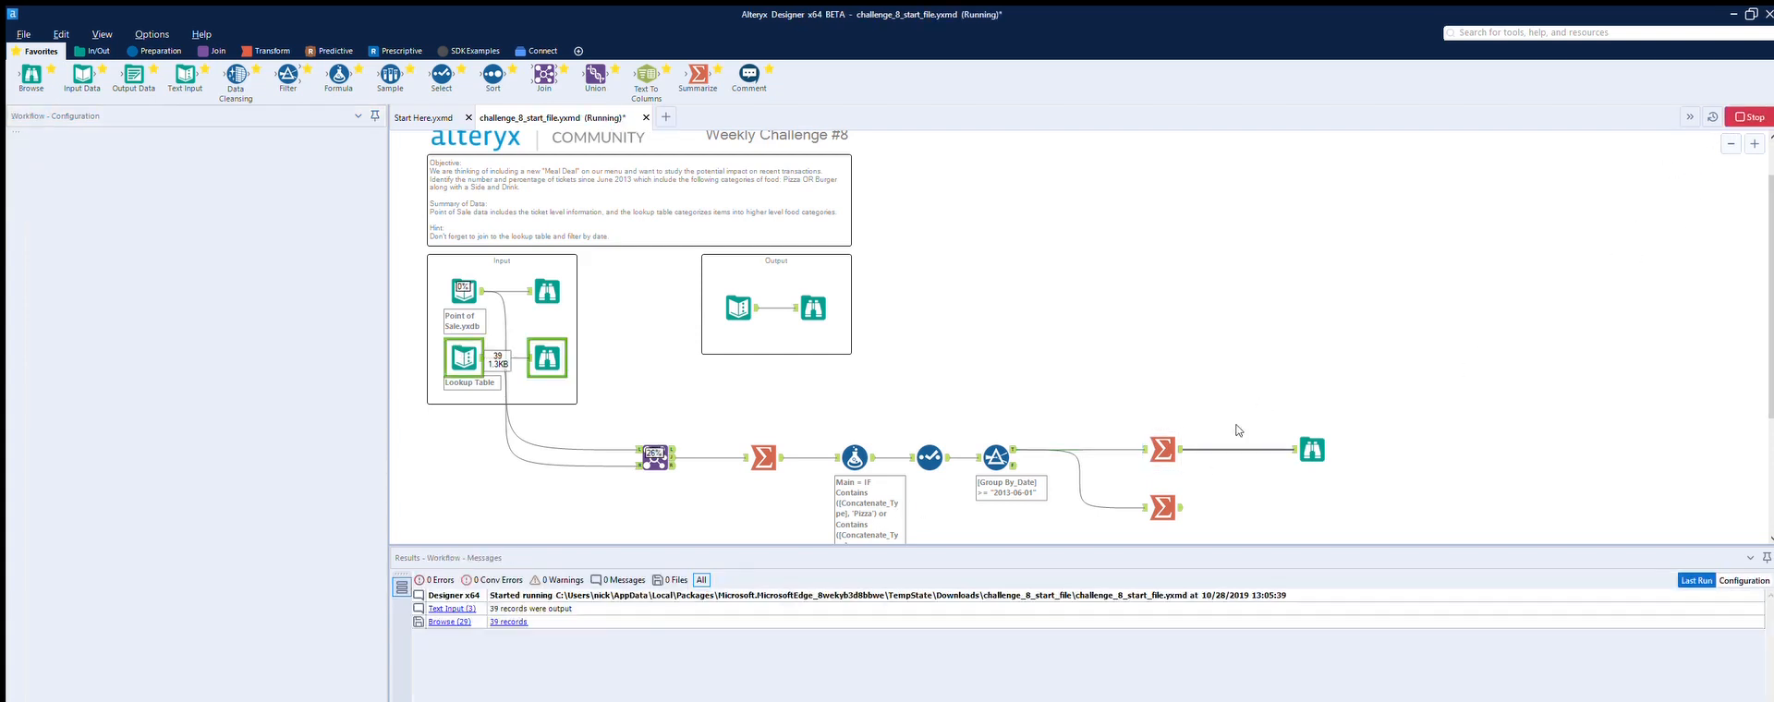
# Step: Compare the grouped Summarize results with the expected result in the Output box
pyautogui.click(1182, 436)
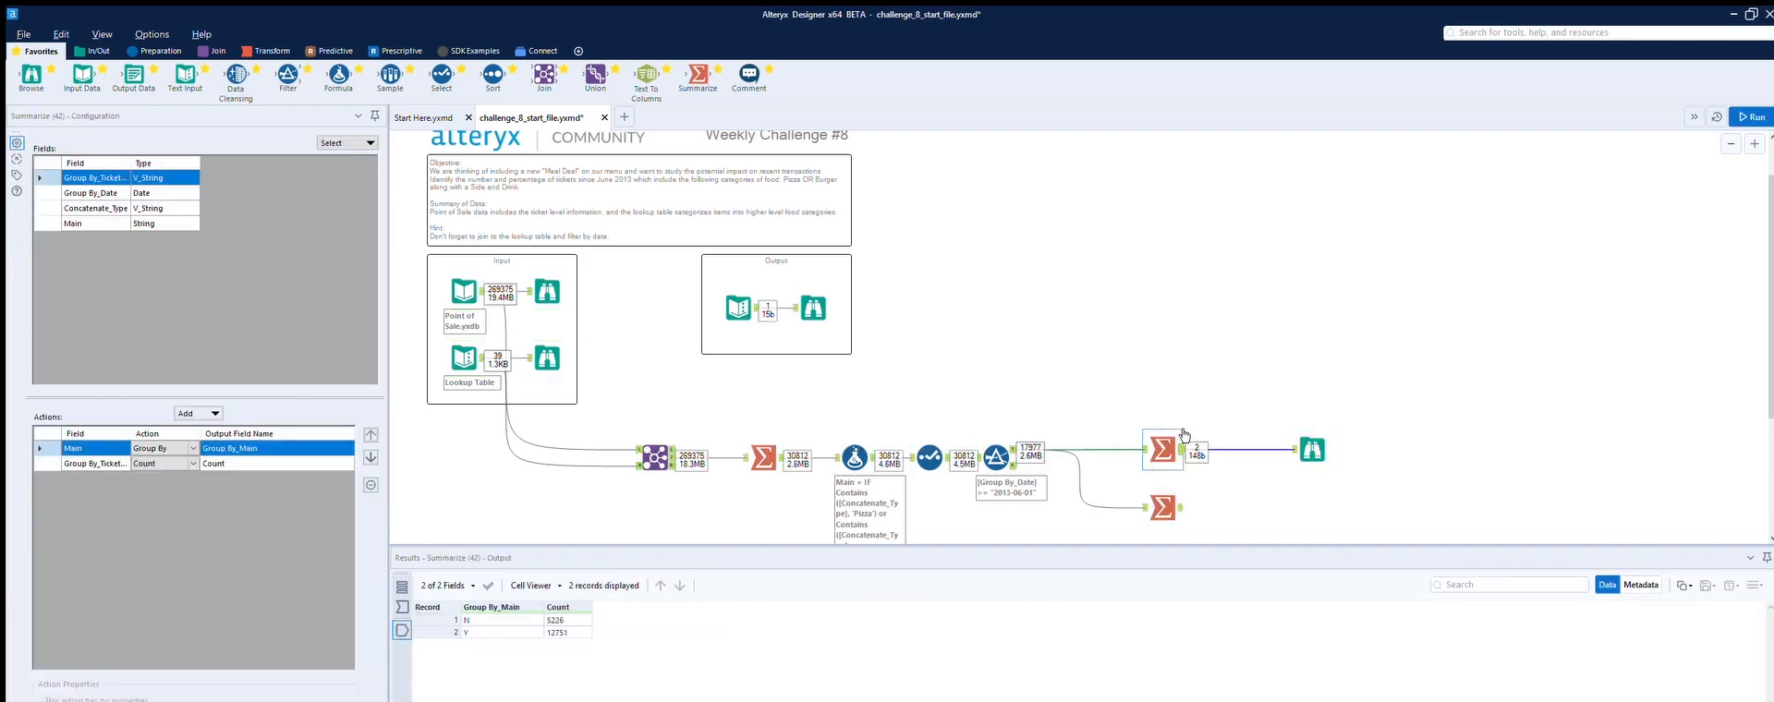
pyautogui.click(1183, 434)
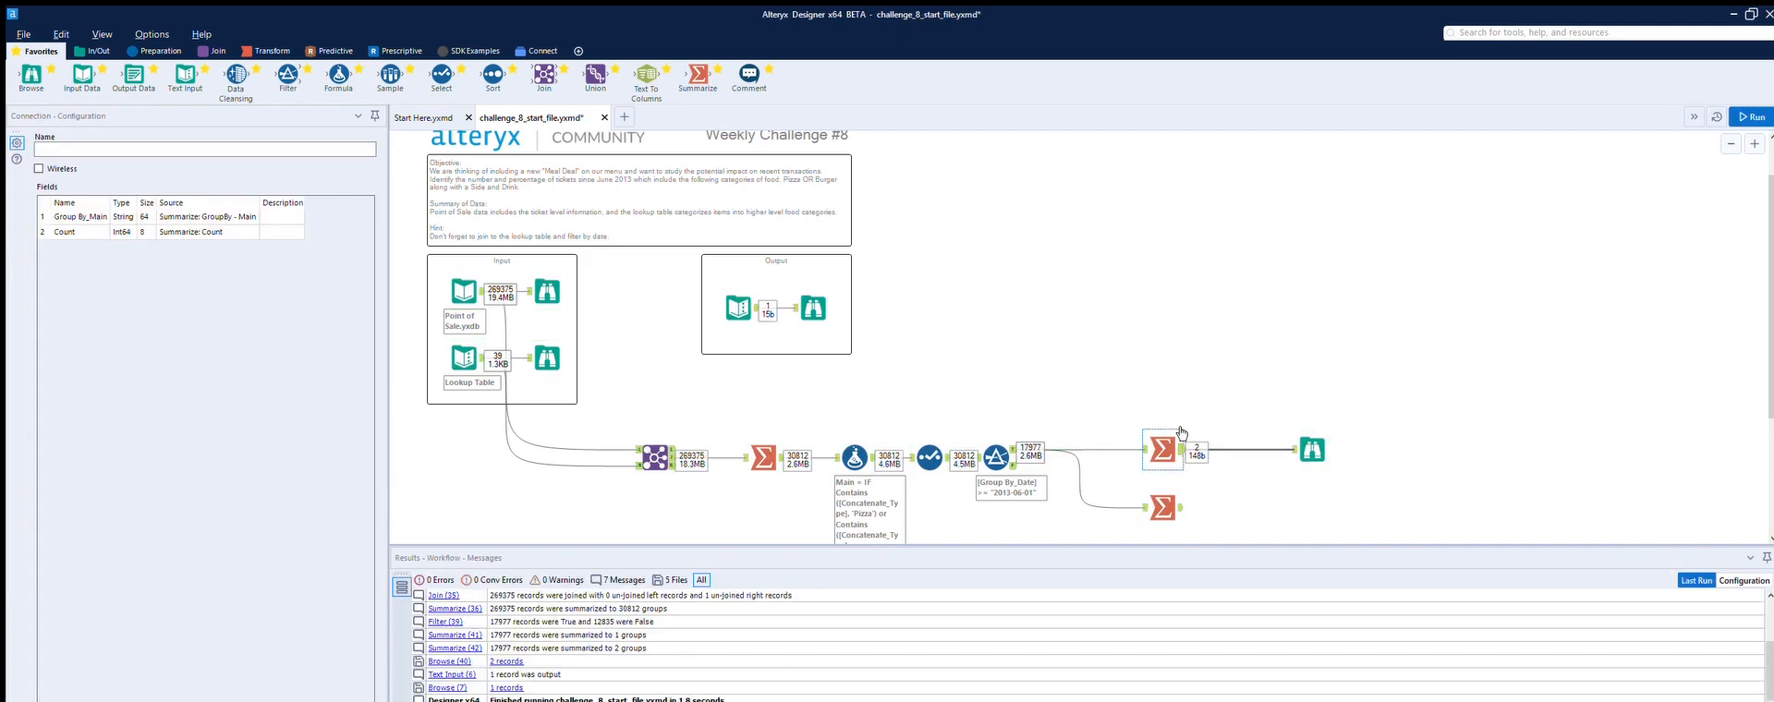
pyautogui.click(1181, 432)
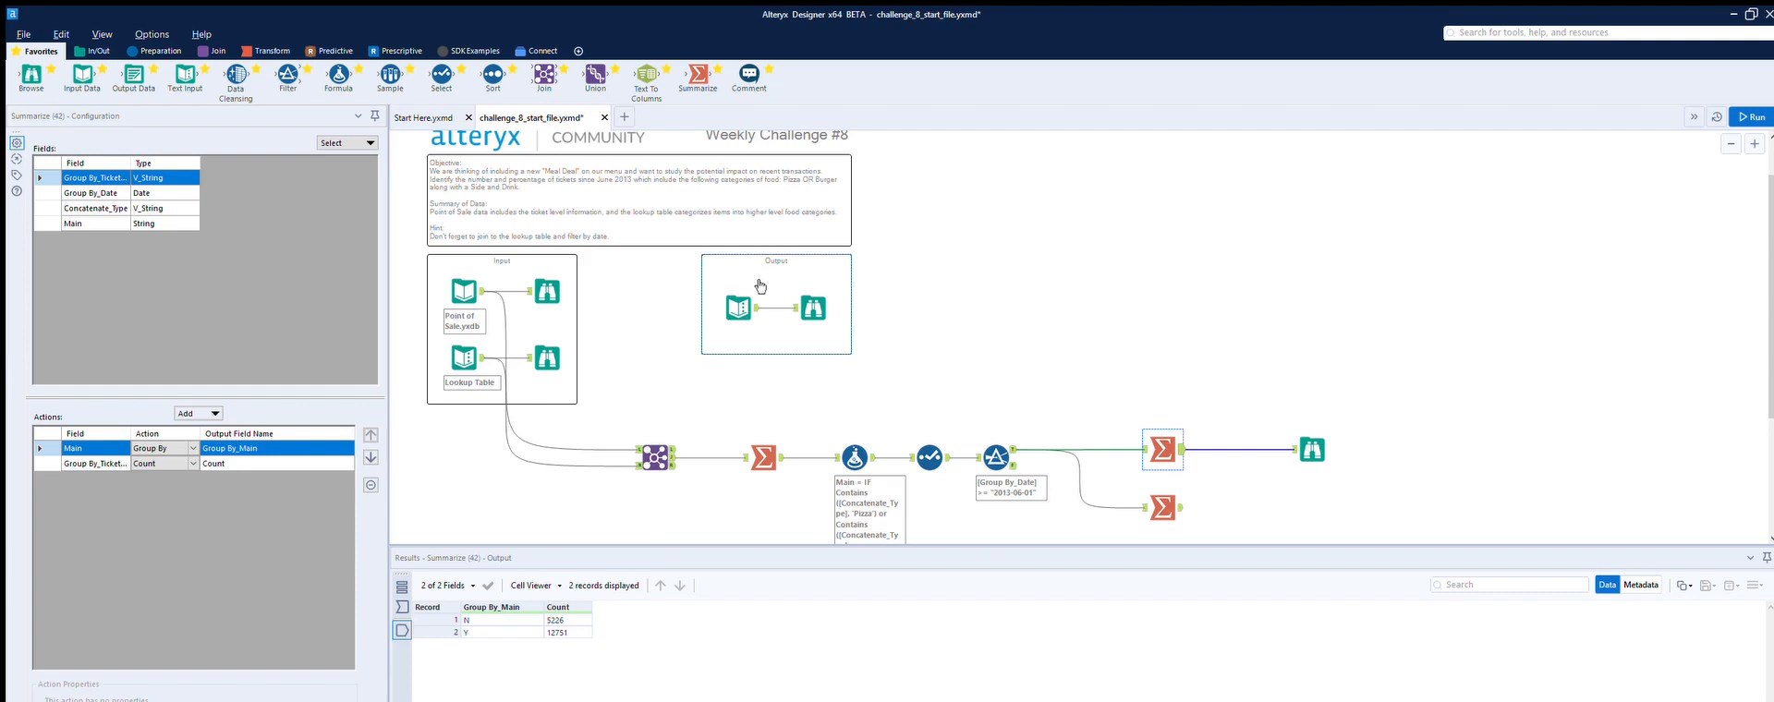
pyautogui.click(741, 313)
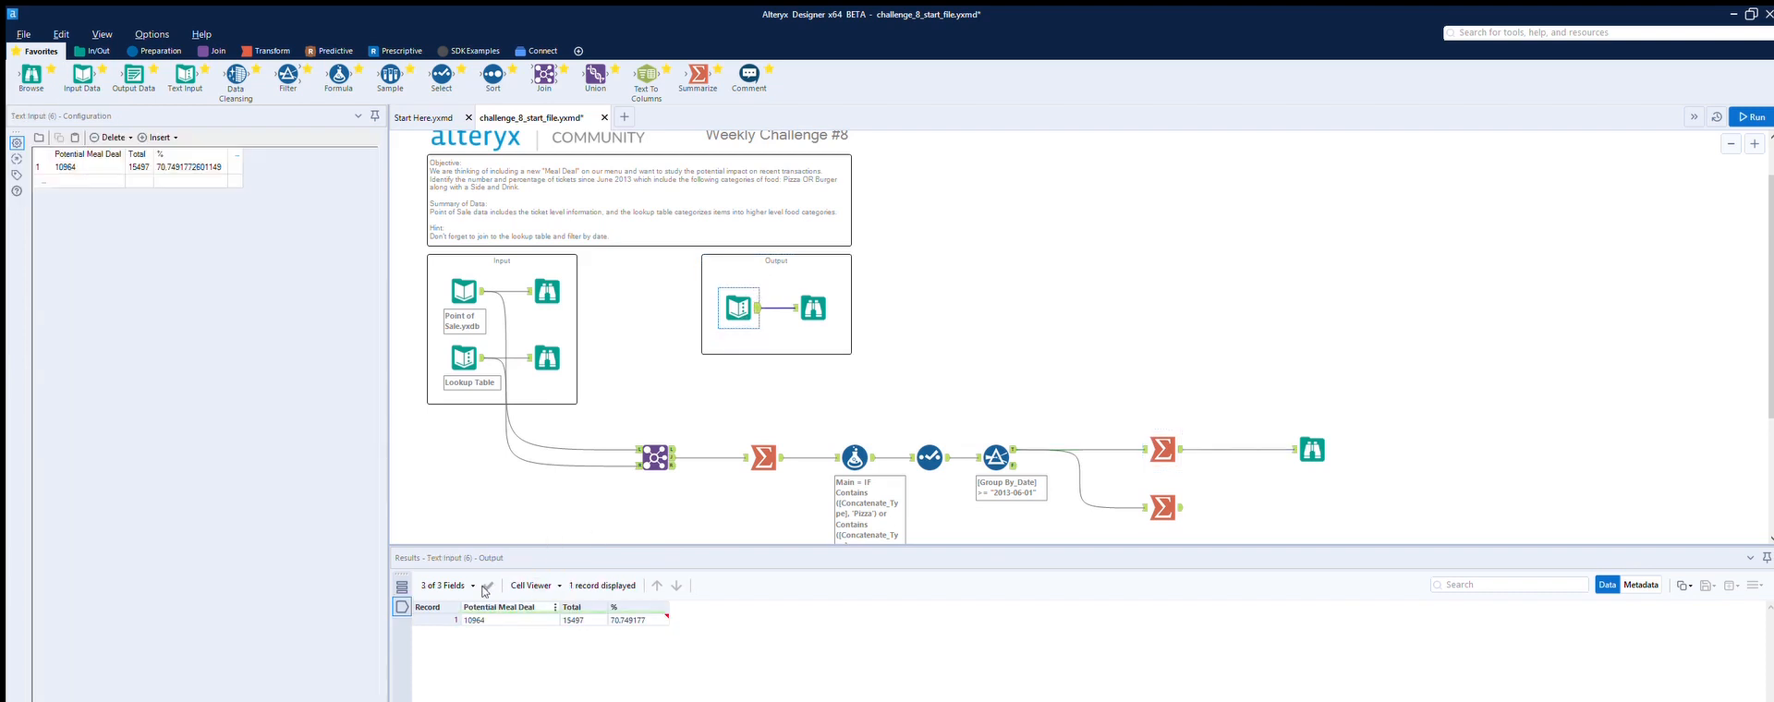
pyautogui.click(1166, 434)
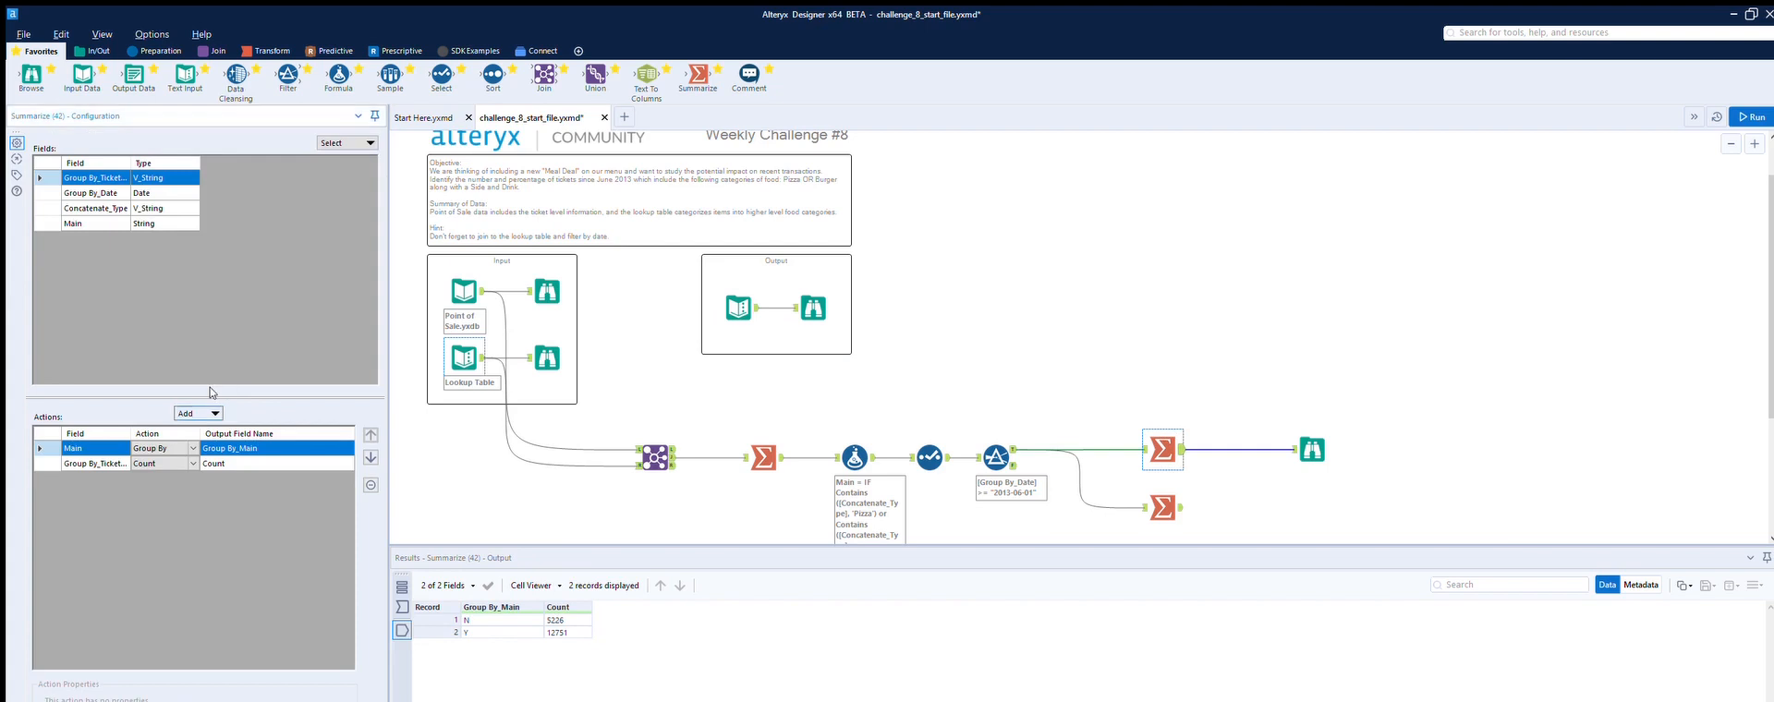
# Step: Switch both Summarize tools to Count Distinct of Group By_TicketID and rerun the workflow
pyautogui.click(163, 463)
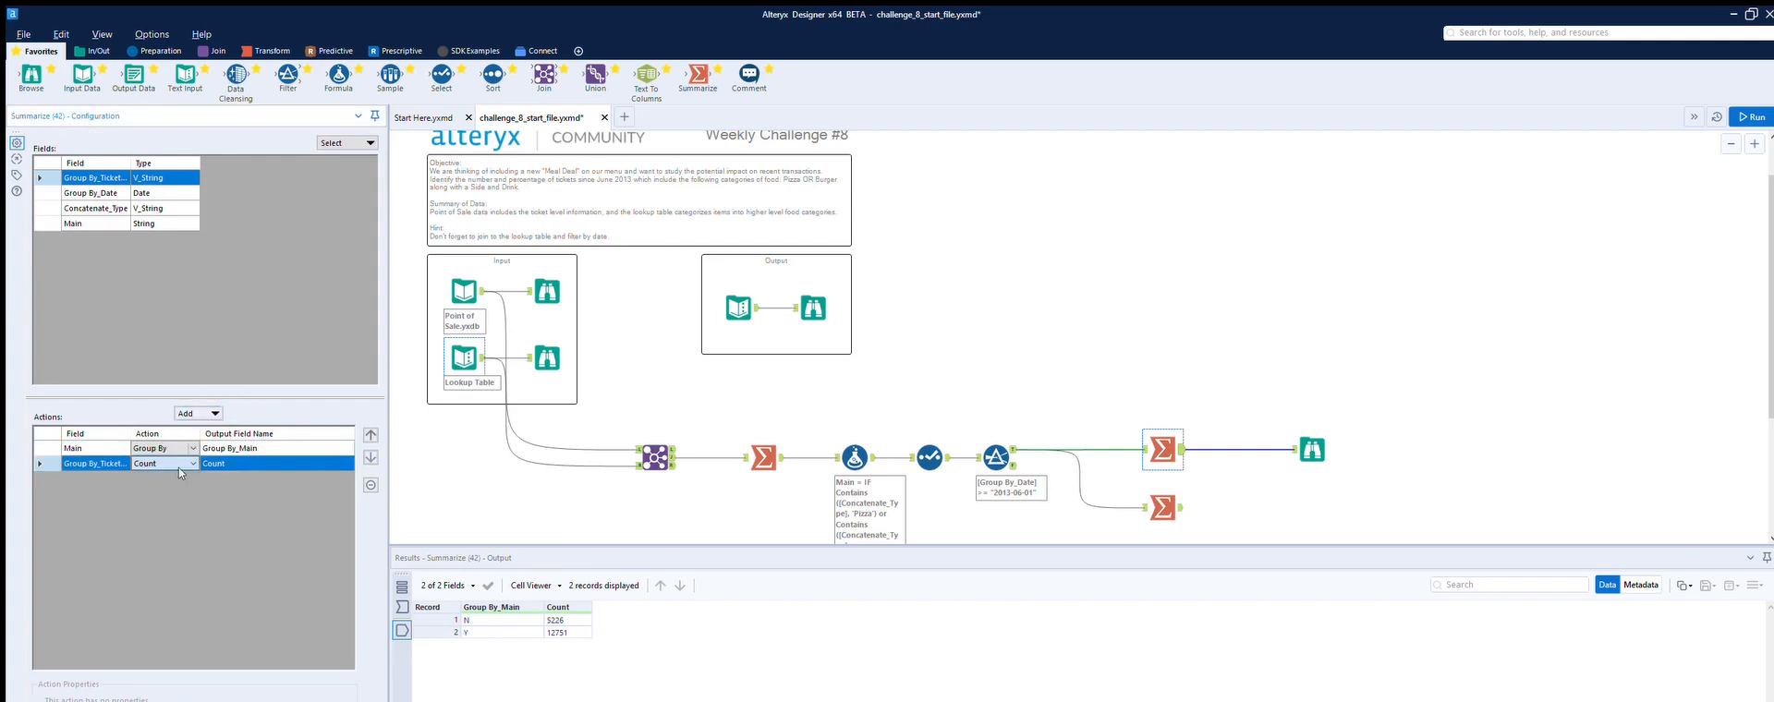
pyautogui.click(177, 481)
pyautogui.click(1164, 505)
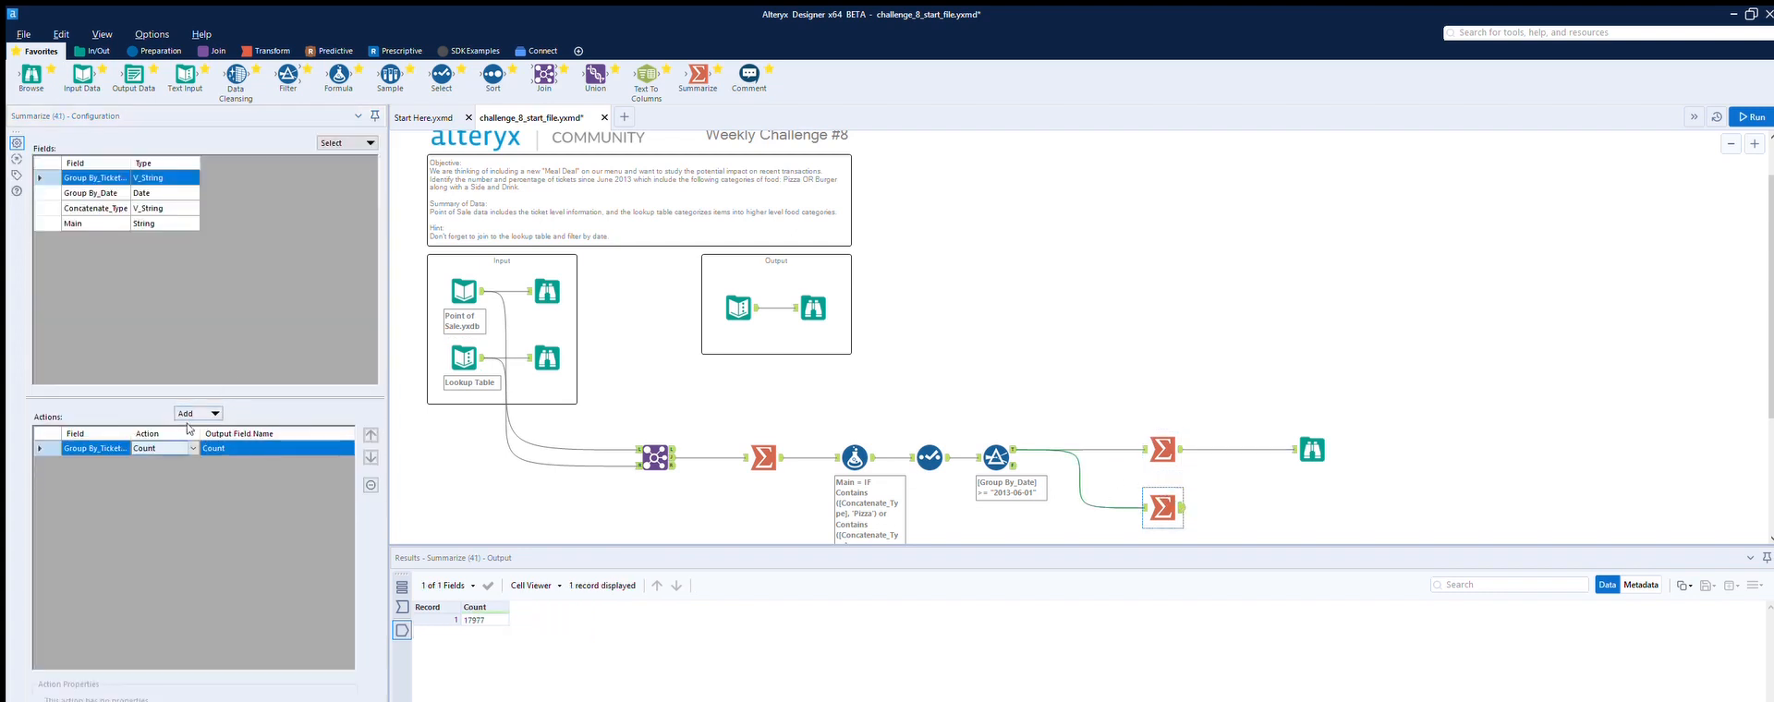
pyautogui.click(177, 464)
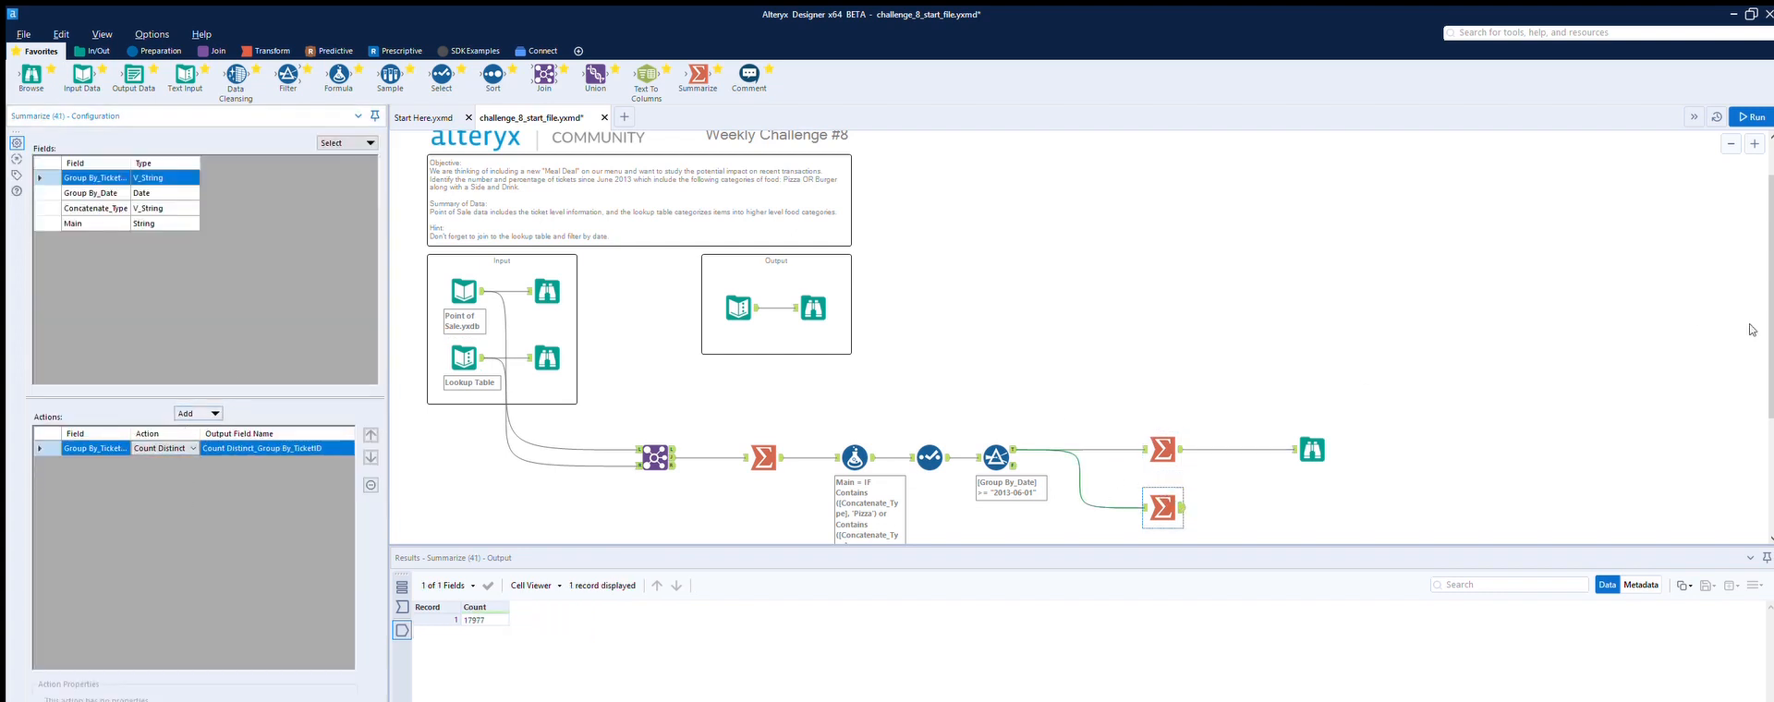
pyautogui.click(1751, 116)
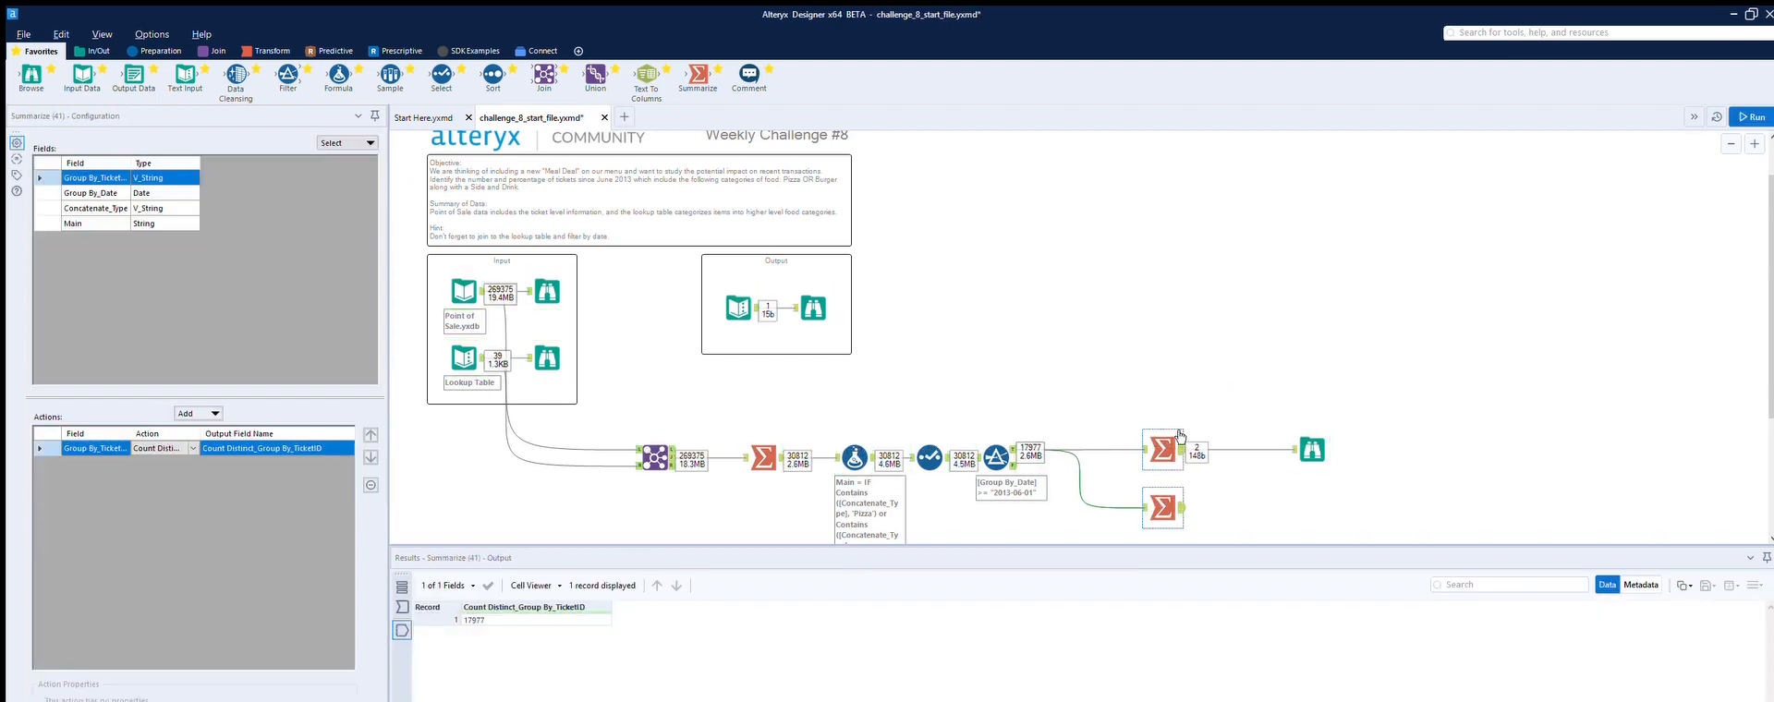
# Step: Check both Summarize tools' results against the expected Output box values
pyautogui.click(1179, 435)
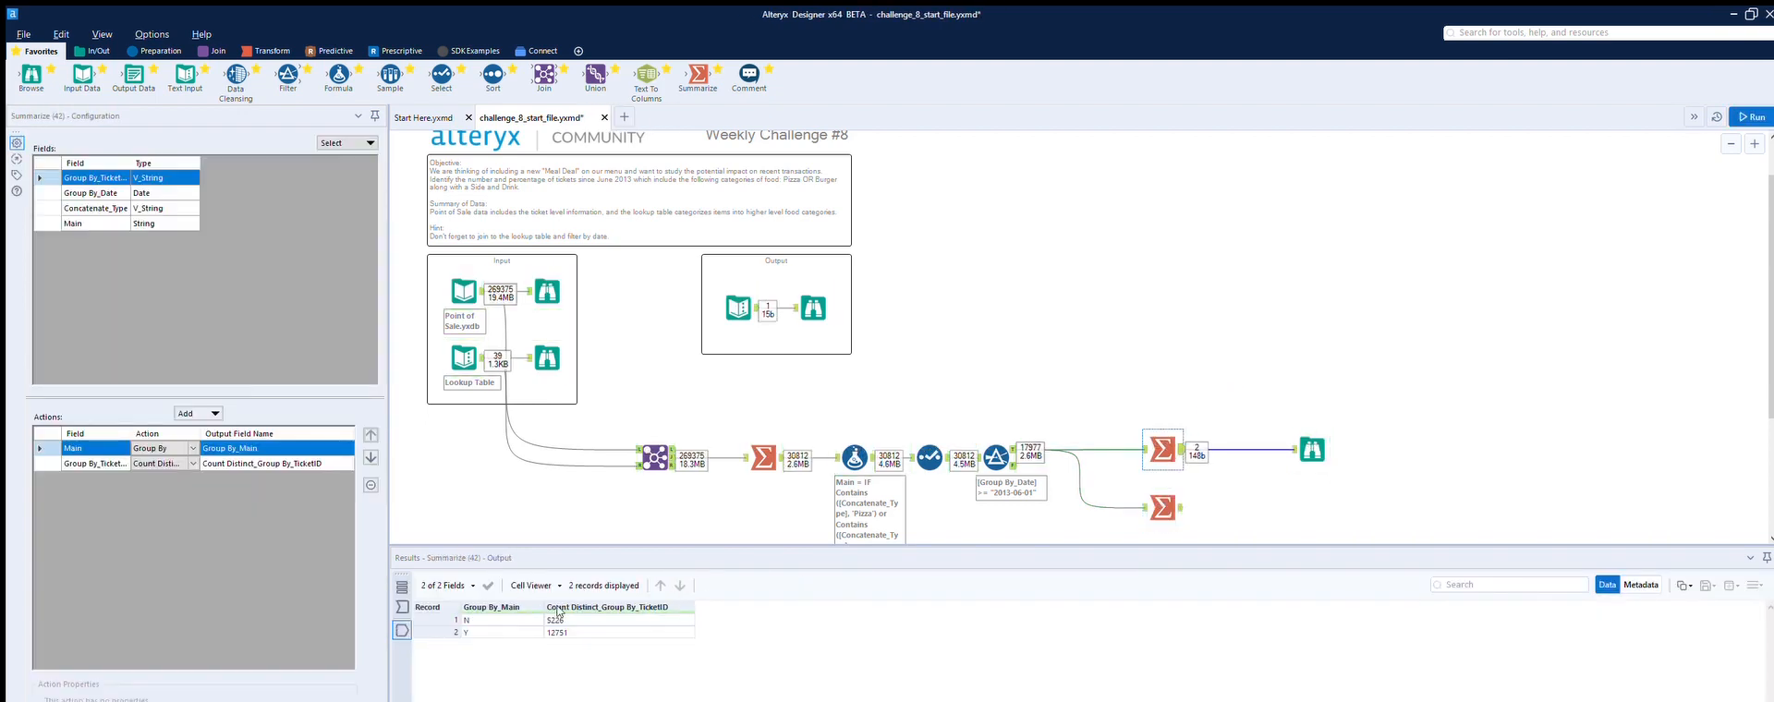
pyautogui.click(1179, 490)
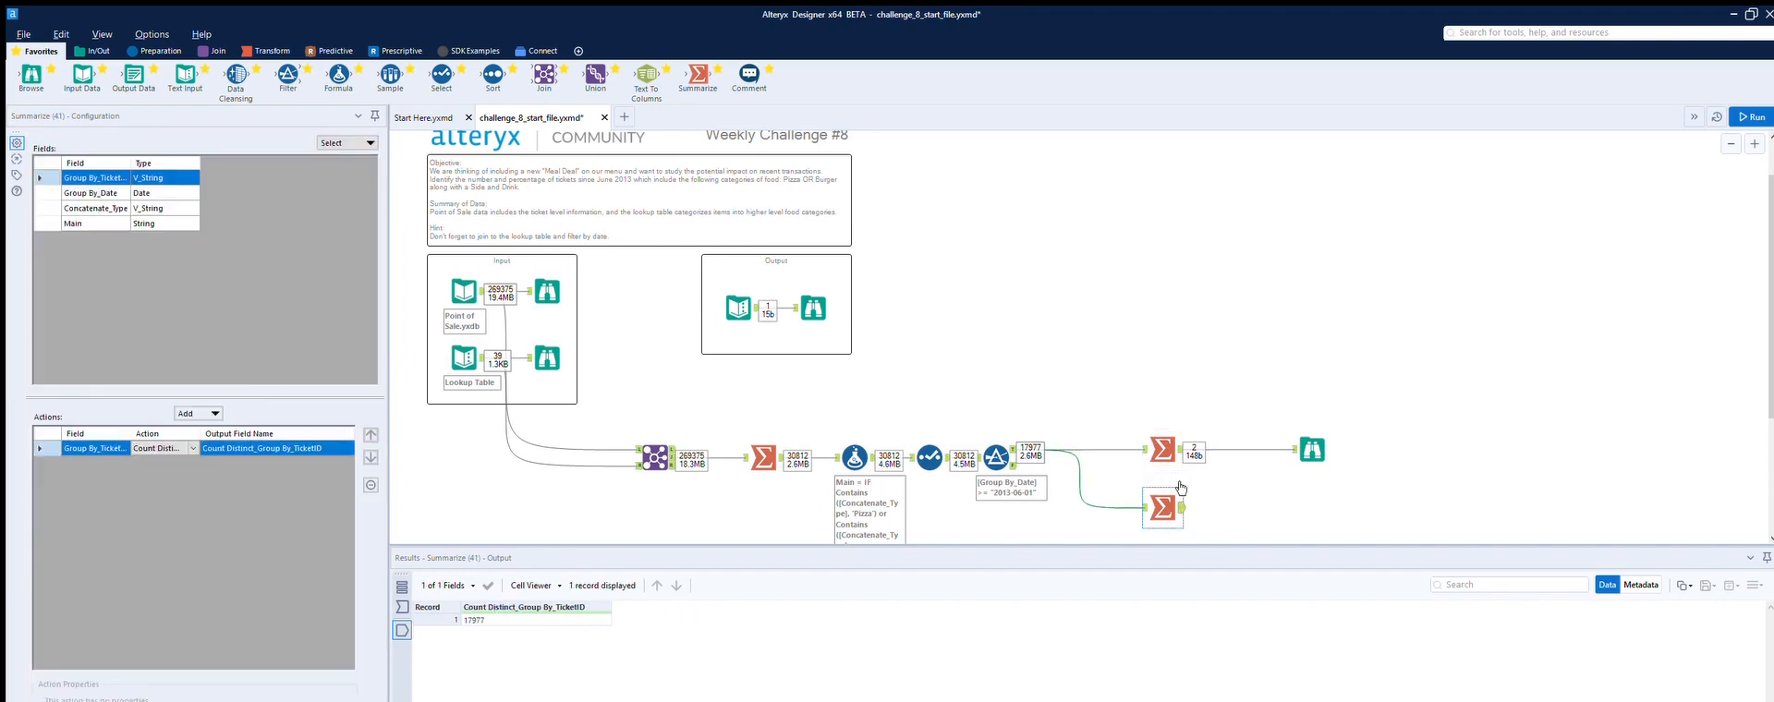
pyautogui.click(756, 292)
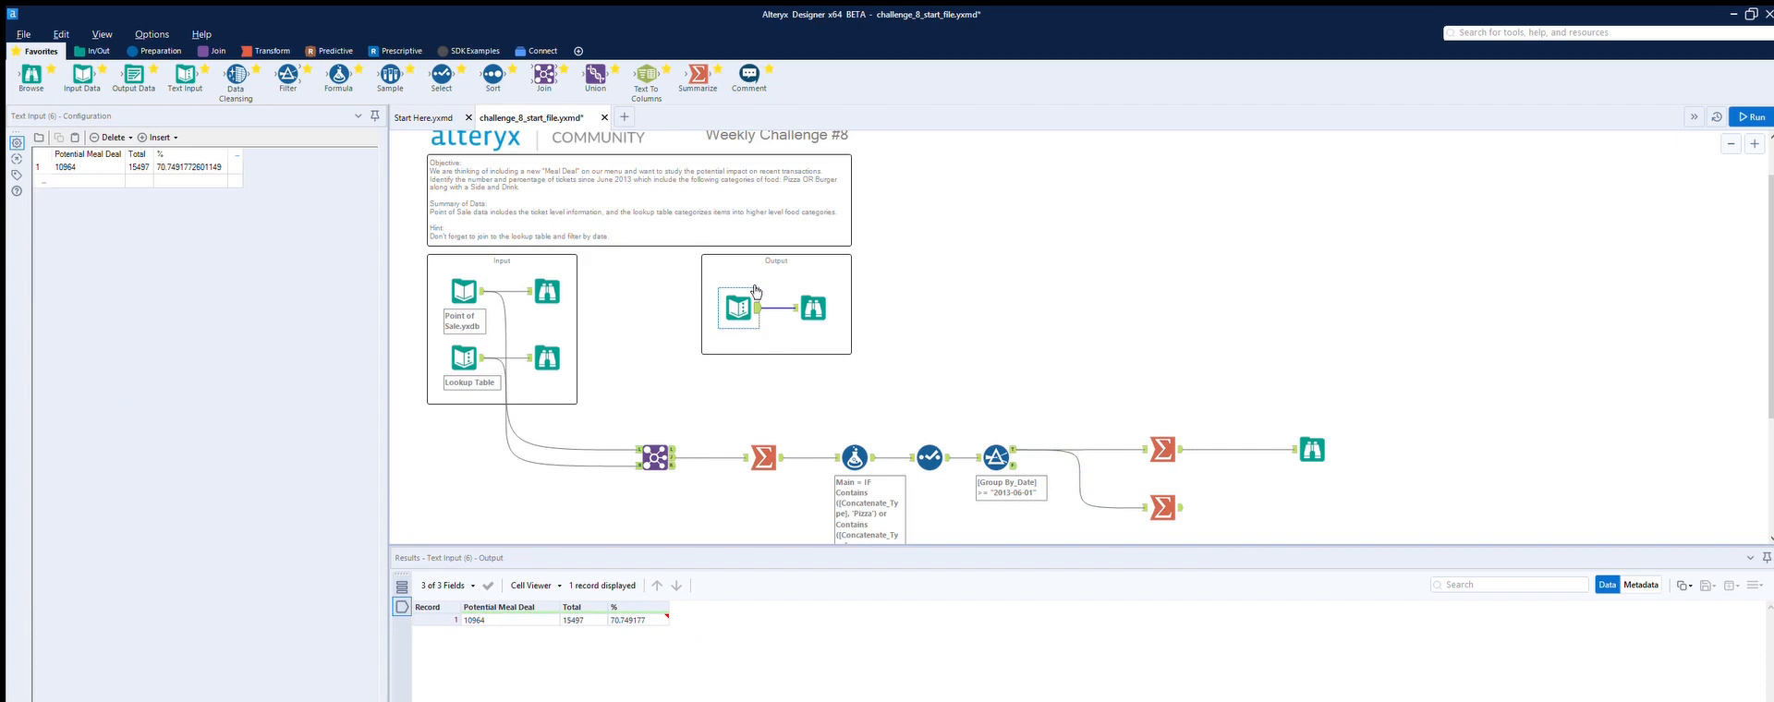
# Step: Change the Filter's date to 2013-07-01 and rerun the workflow
pyautogui.click(1012, 472)
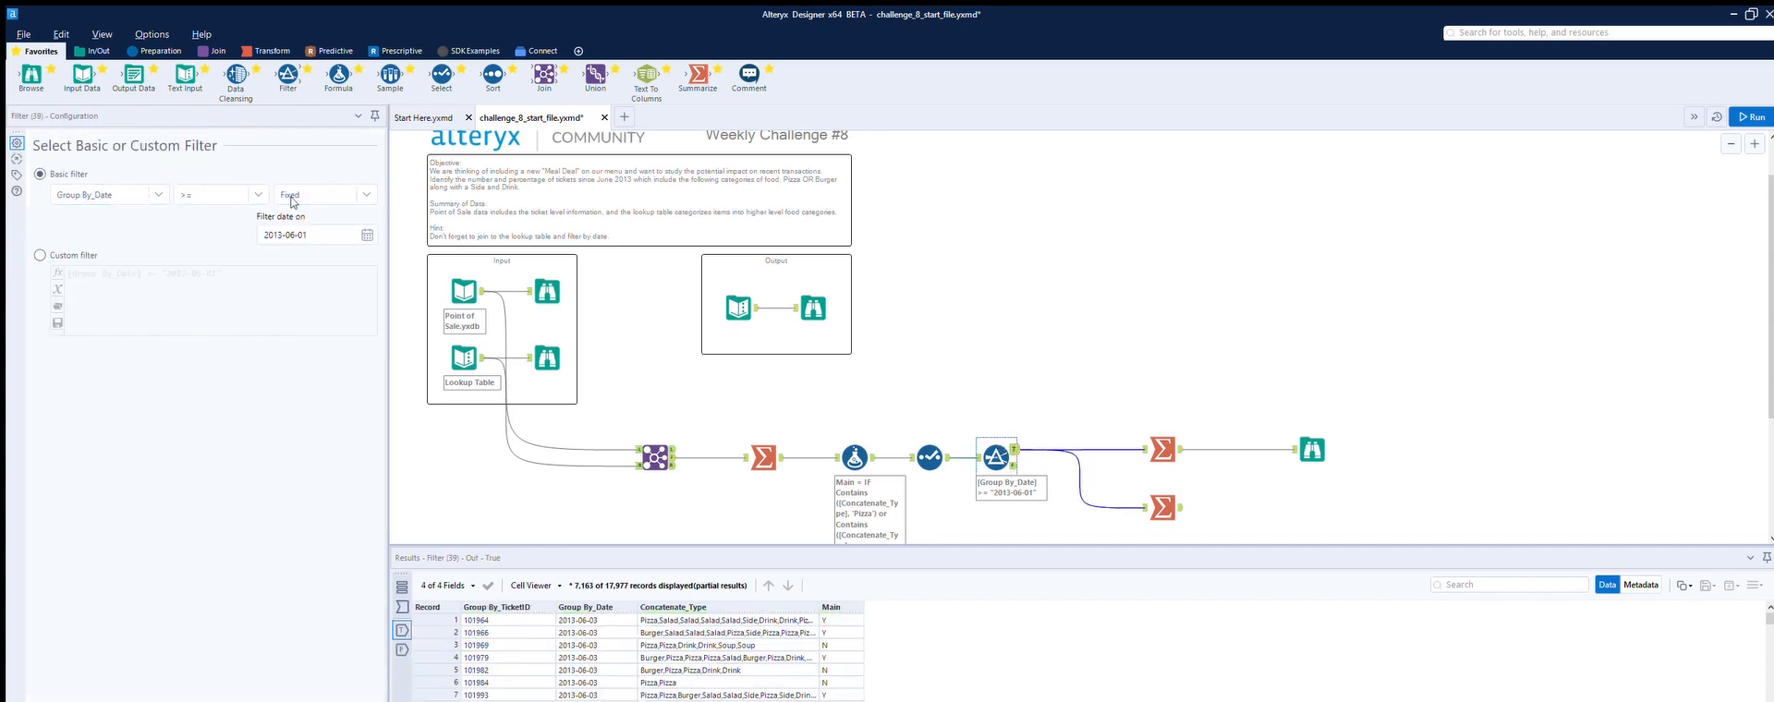
pyautogui.click(365, 234)
pyautogui.click(361, 260)
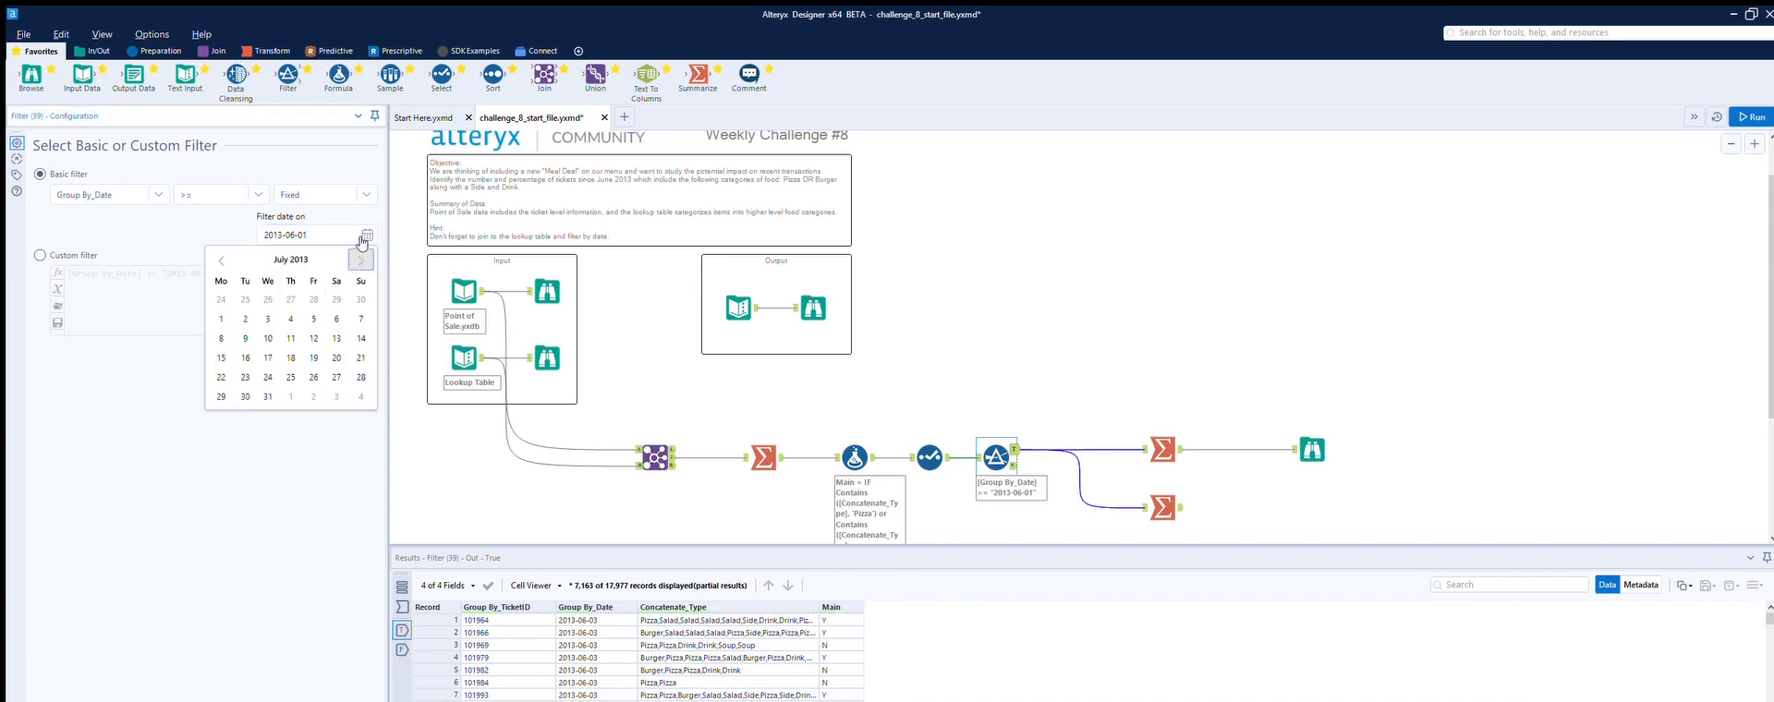
pyautogui.hotkey('ctrl', 'r')
pyautogui.click(1750, 117)
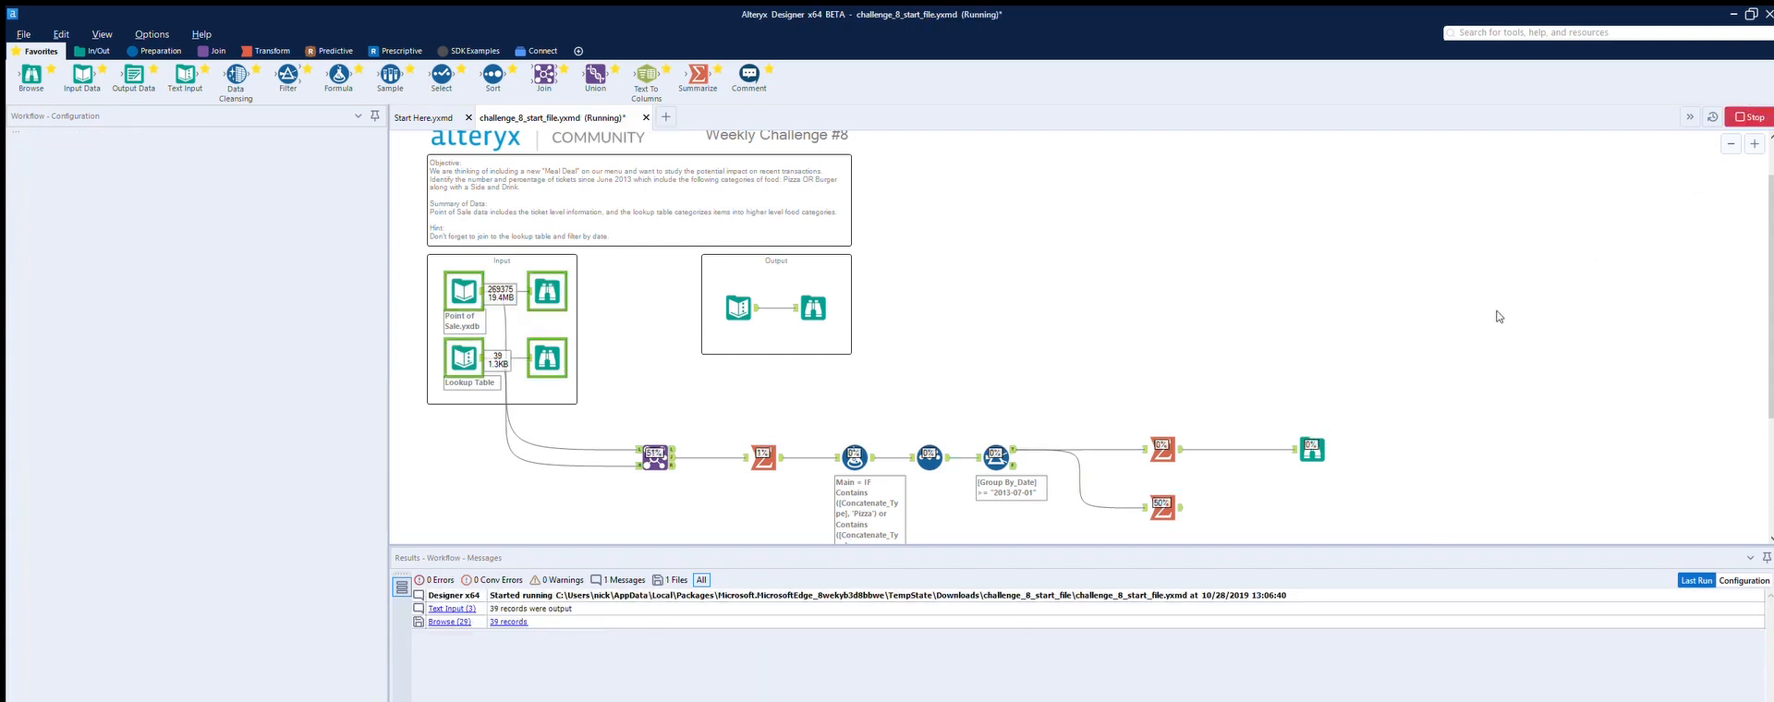
# Step: Compare both Summarize tools' new results with the Output box's expected values
pyautogui.click(1178, 431)
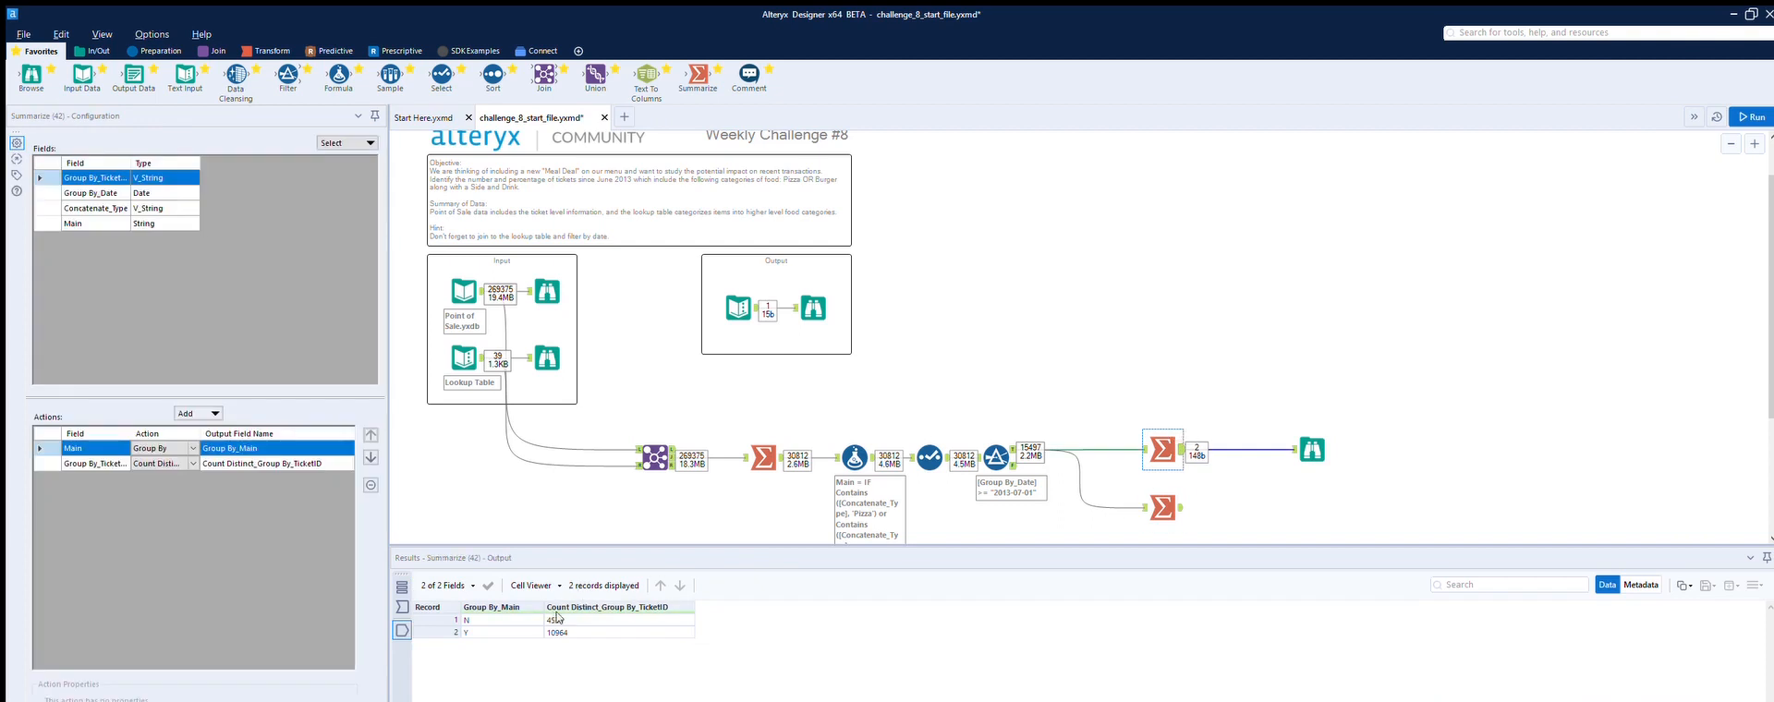
pyautogui.click(1162, 507)
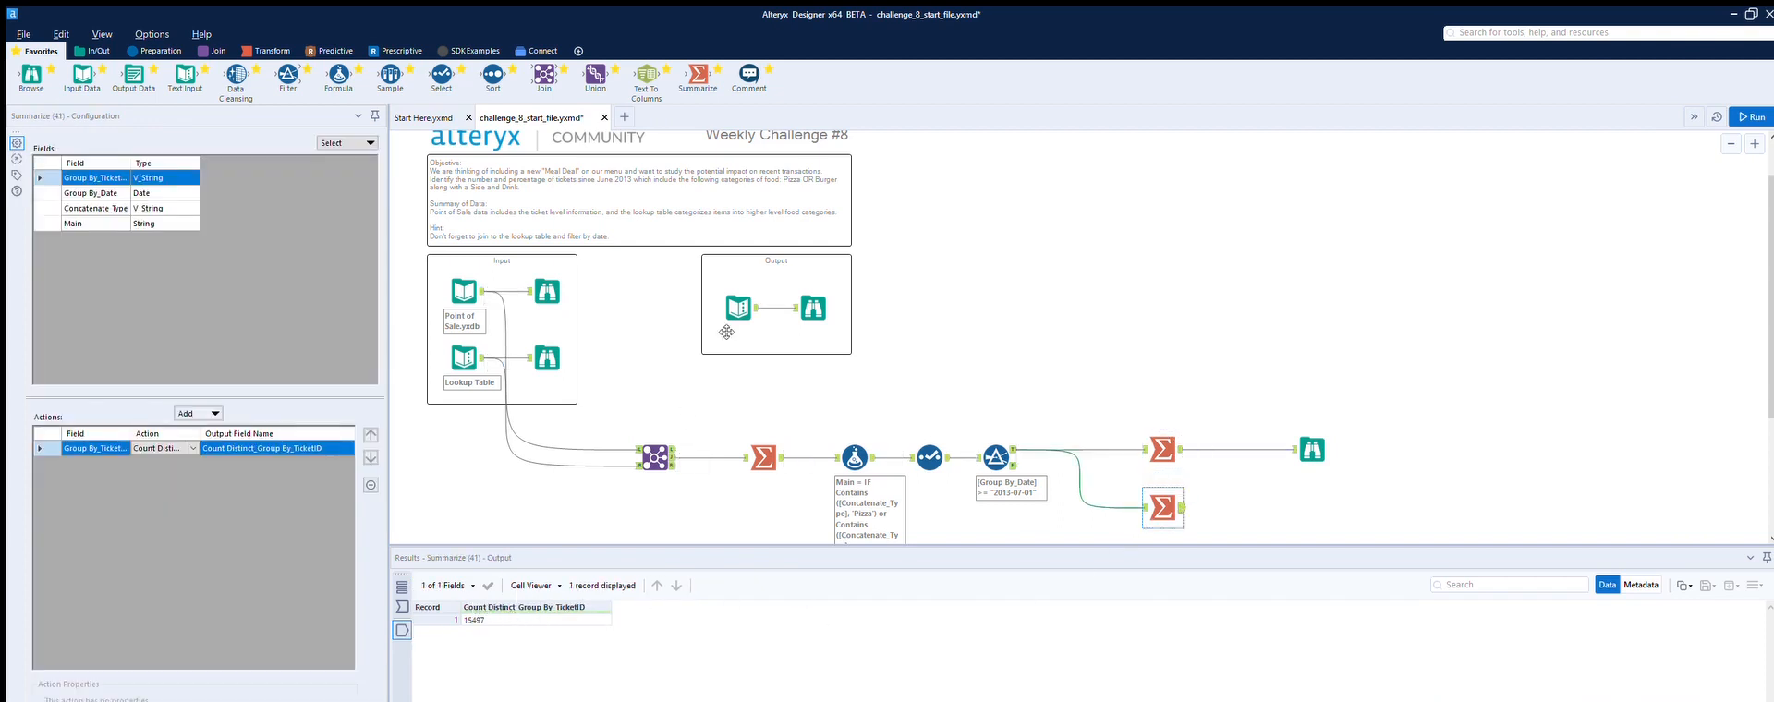
pyautogui.click(759, 289)
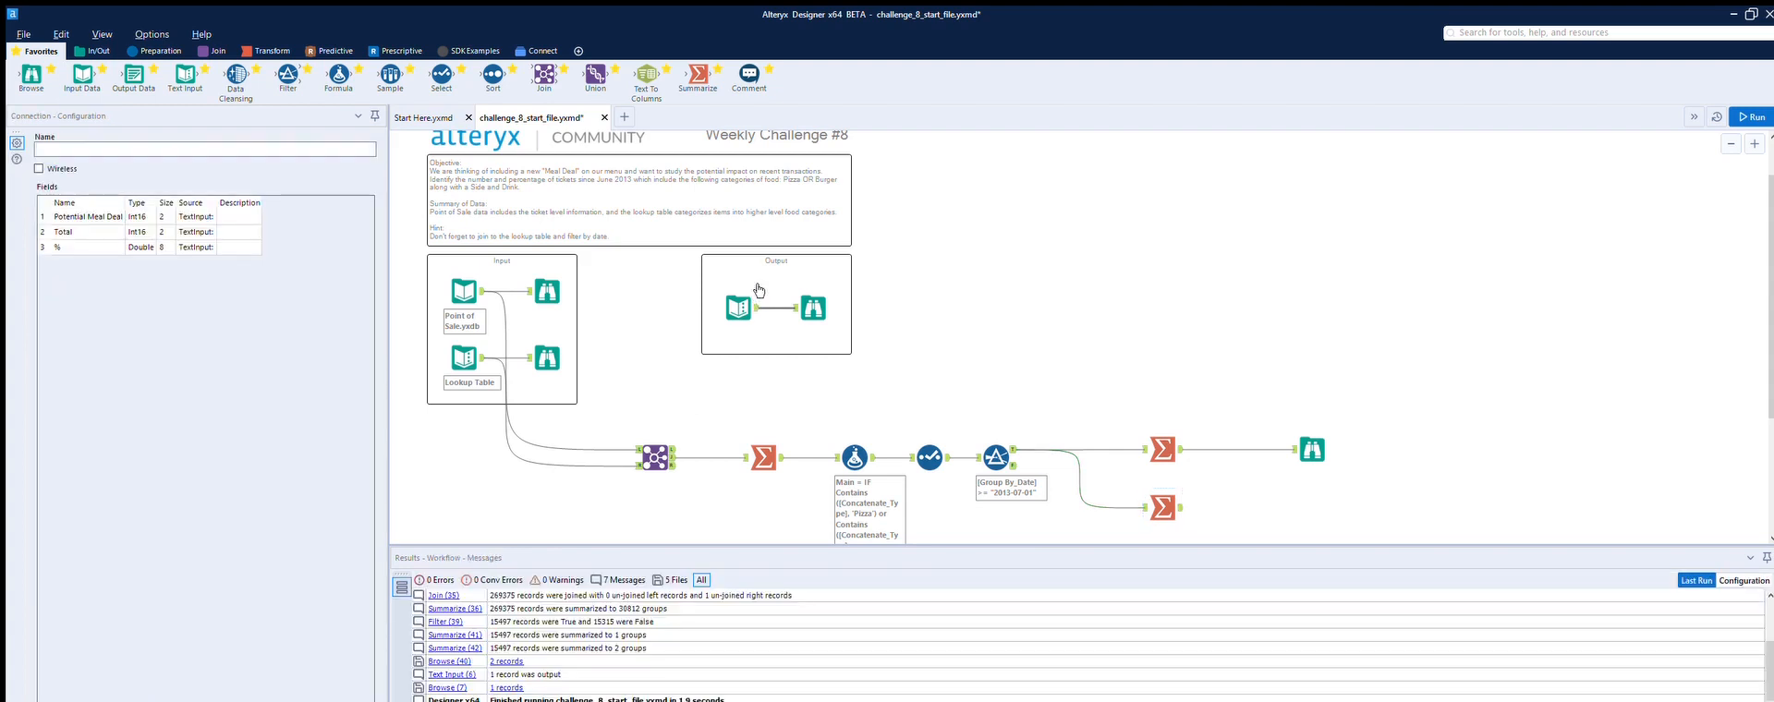
pyautogui.click(794, 289)
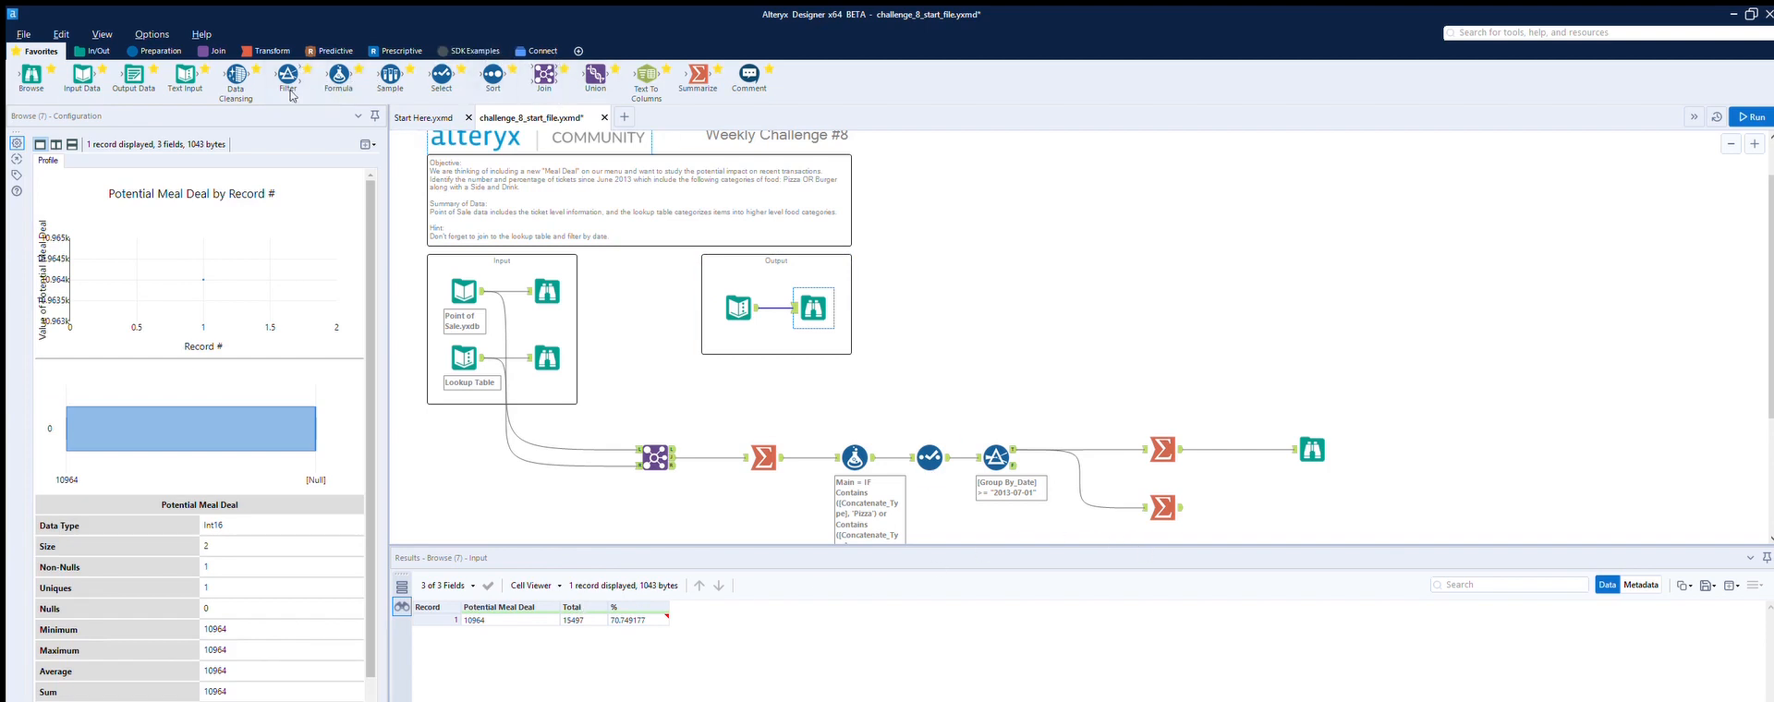
# Step: Add a Select tool after the upper Summarize and rename the Count Distinct_Group By_TicketID field to Potential Meal Deal
pyautogui.moveTo(442, 76); pyautogui.dragTo(1221, 450)
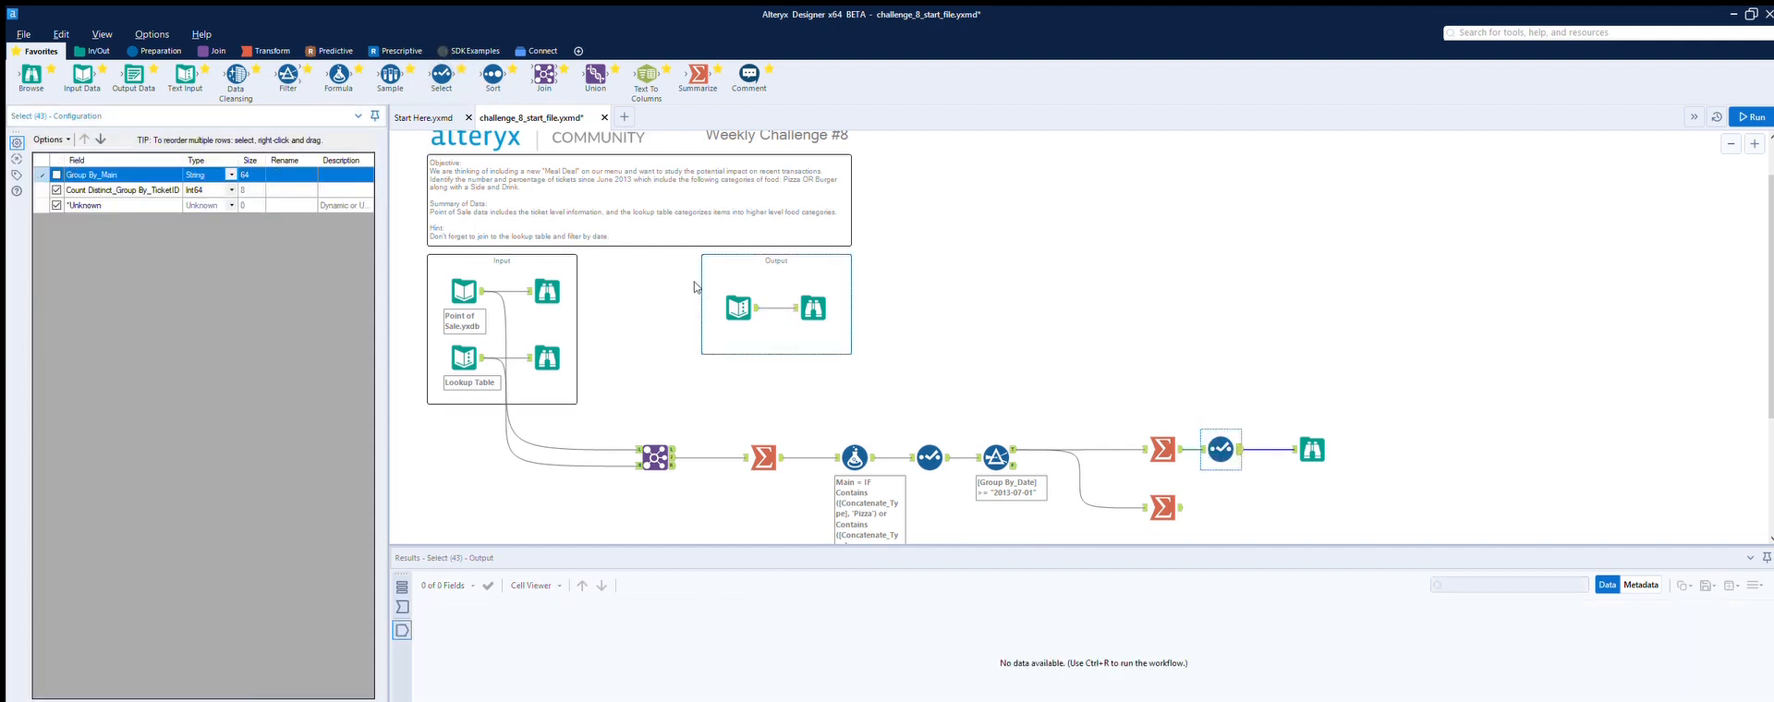
pyautogui.click(815, 303)
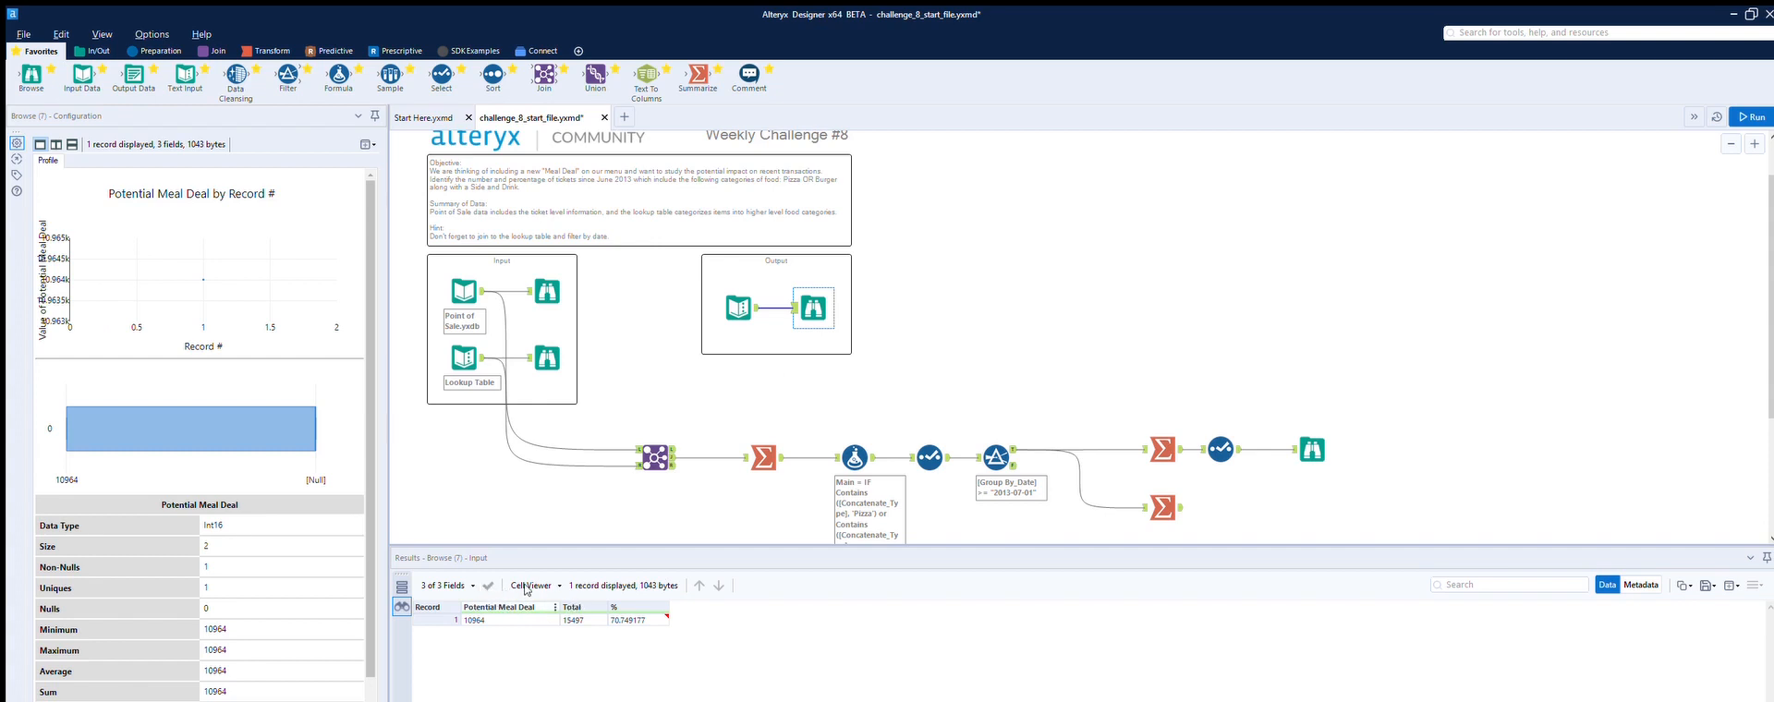
pyautogui.click(1221, 449)
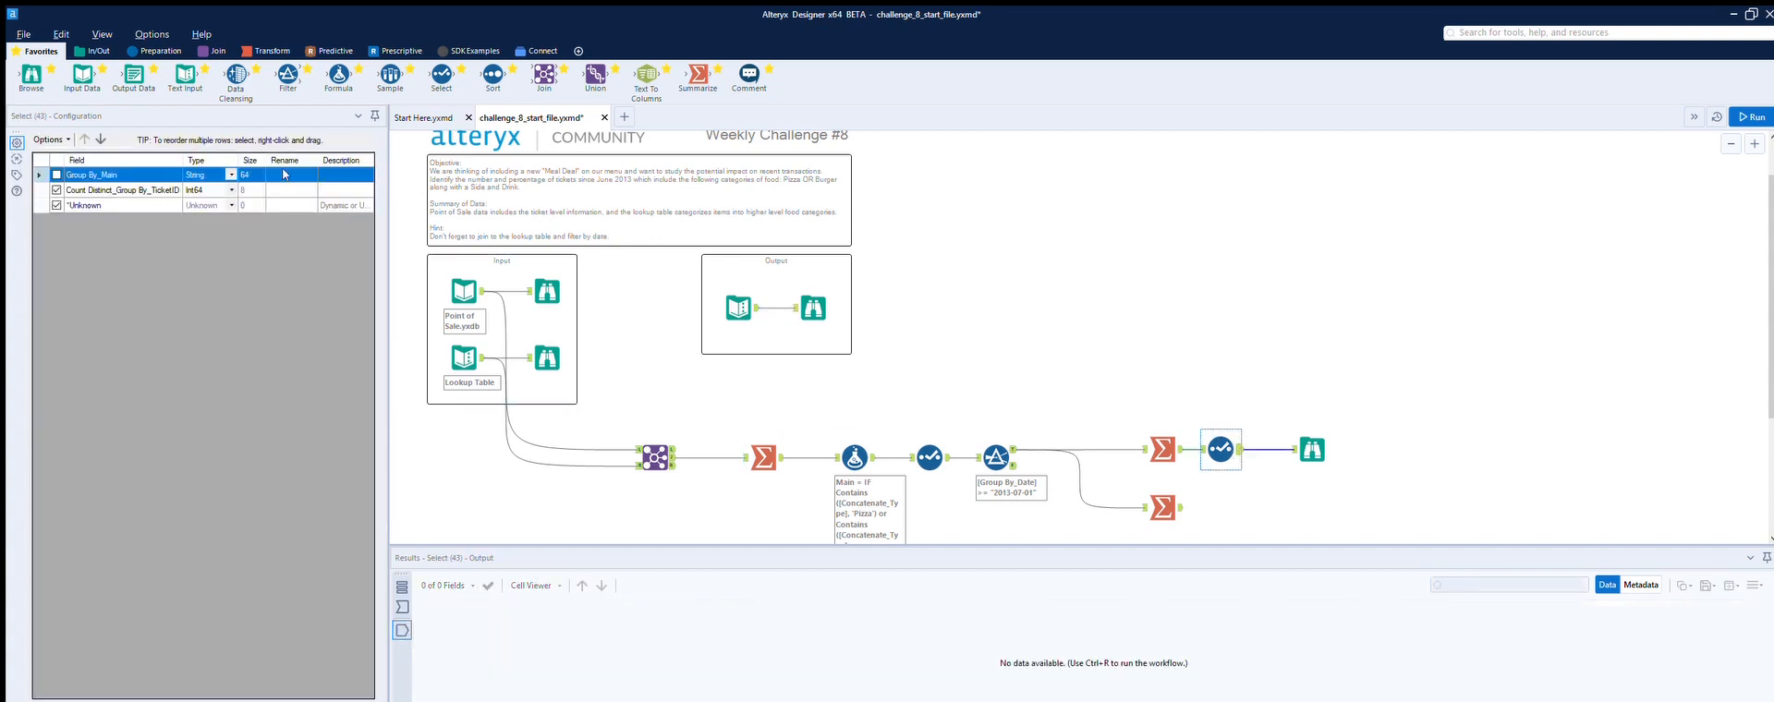
pyautogui.press('Down')
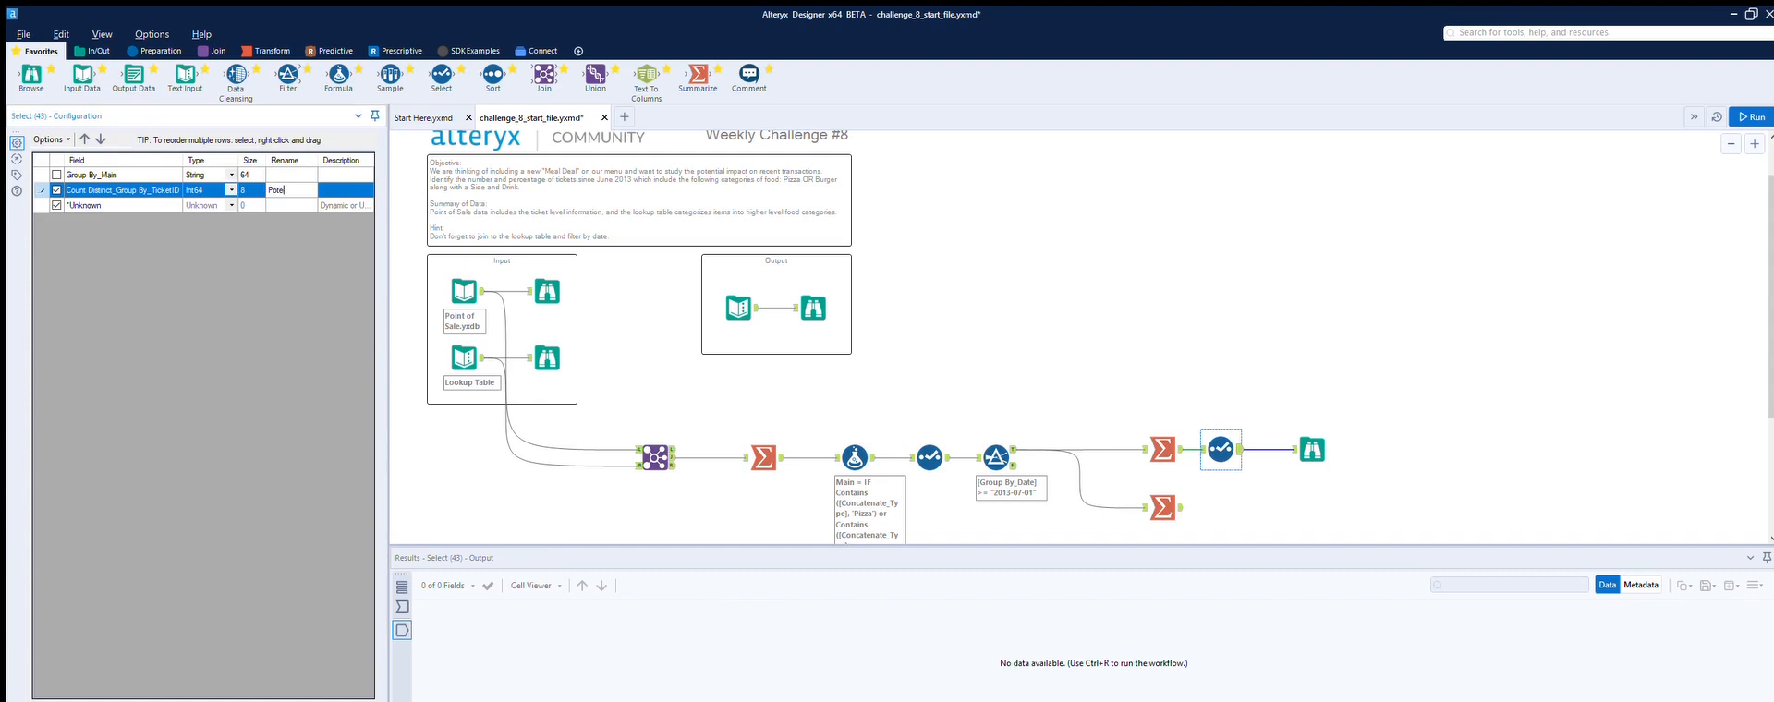
pyautogui.write('Potential Meal Deal')
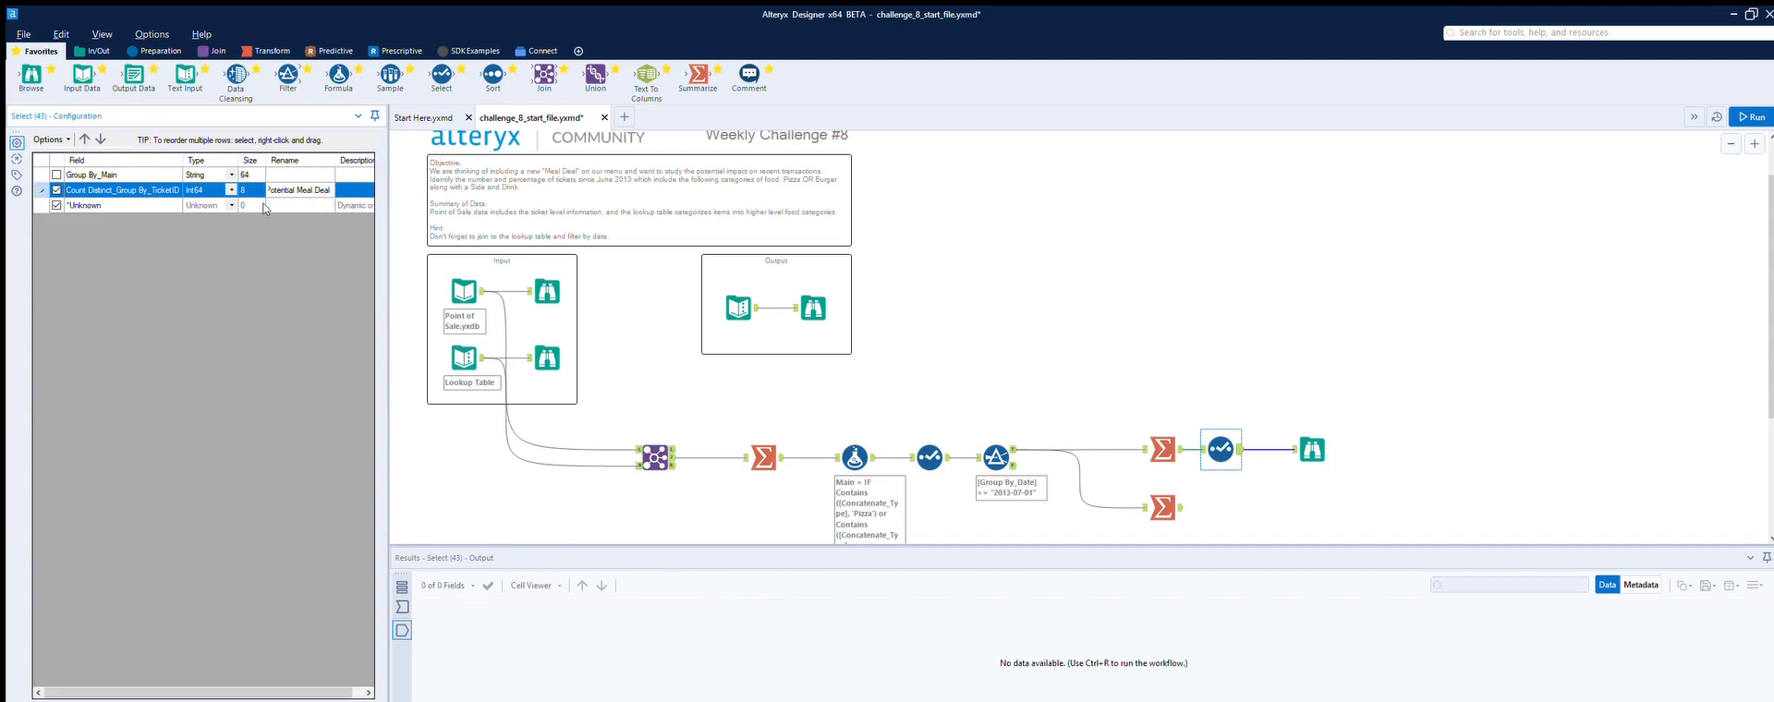
# Step: Rename the lower Summarize tool's output field to Total
pyautogui.click(1243, 494)
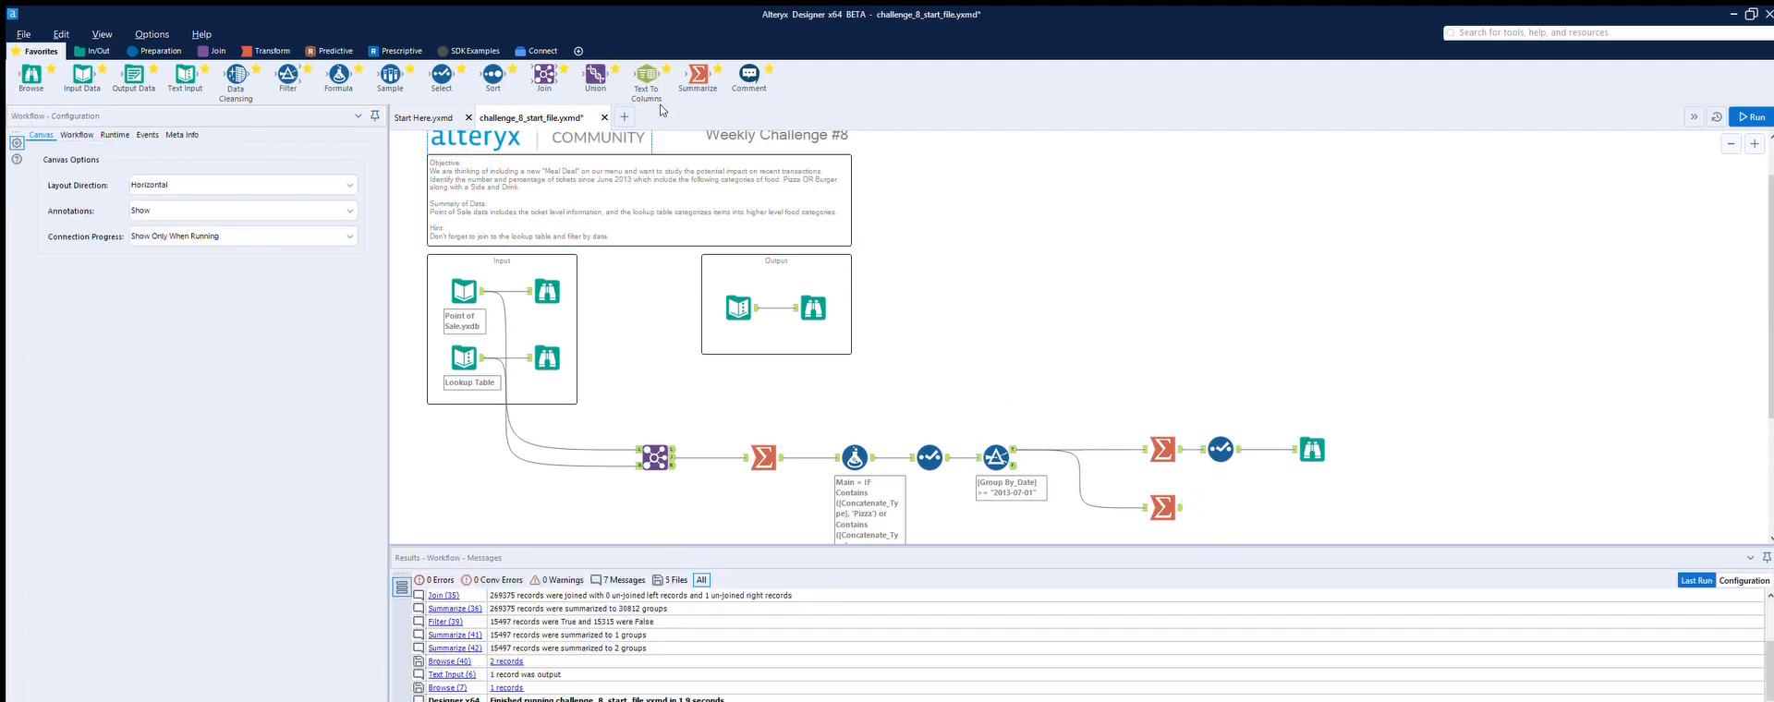
pyautogui.click(813, 308)
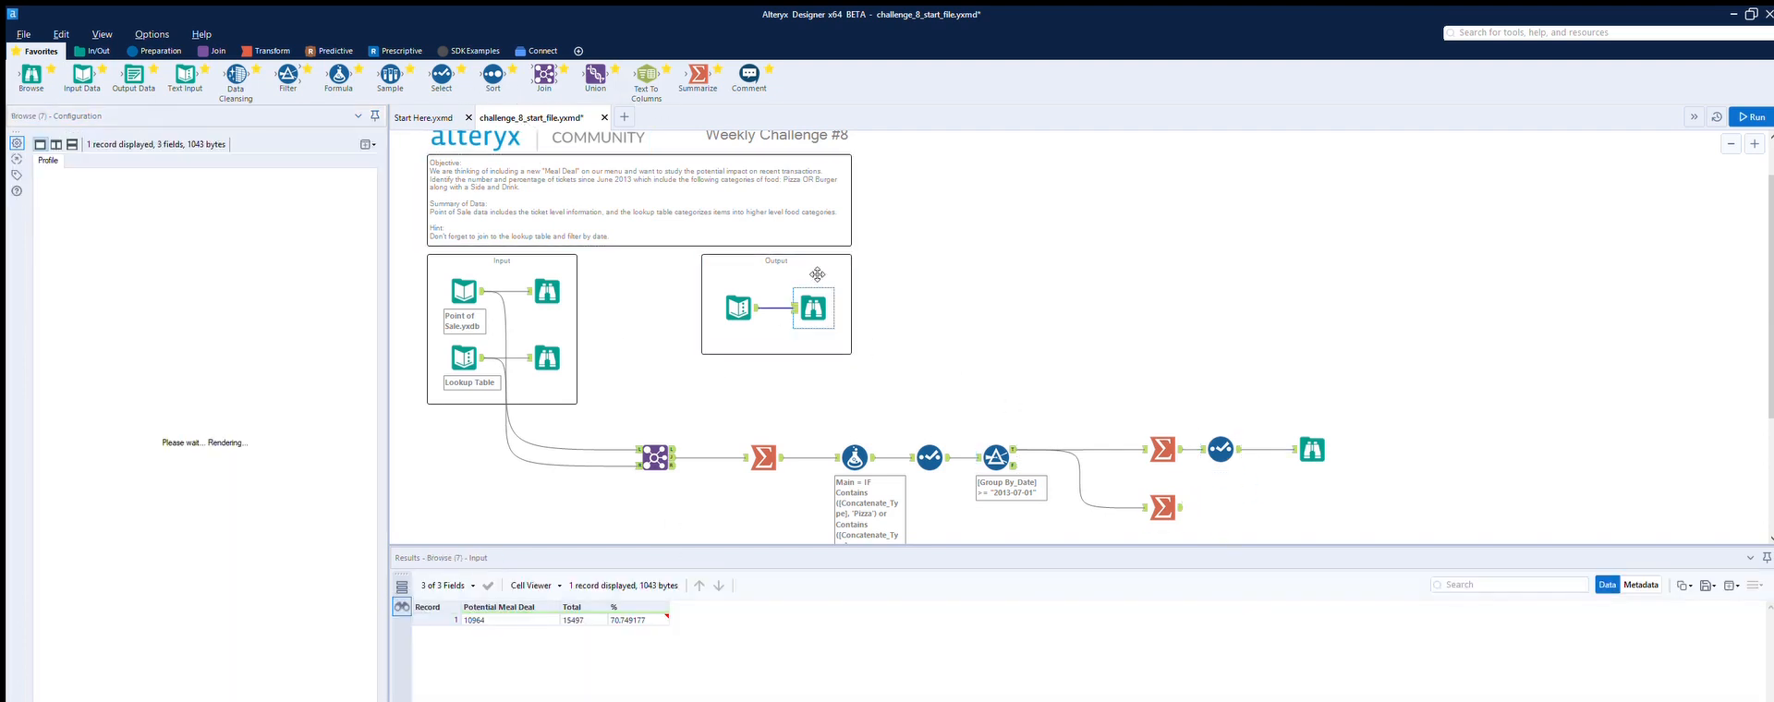
pyautogui.click(1180, 493)
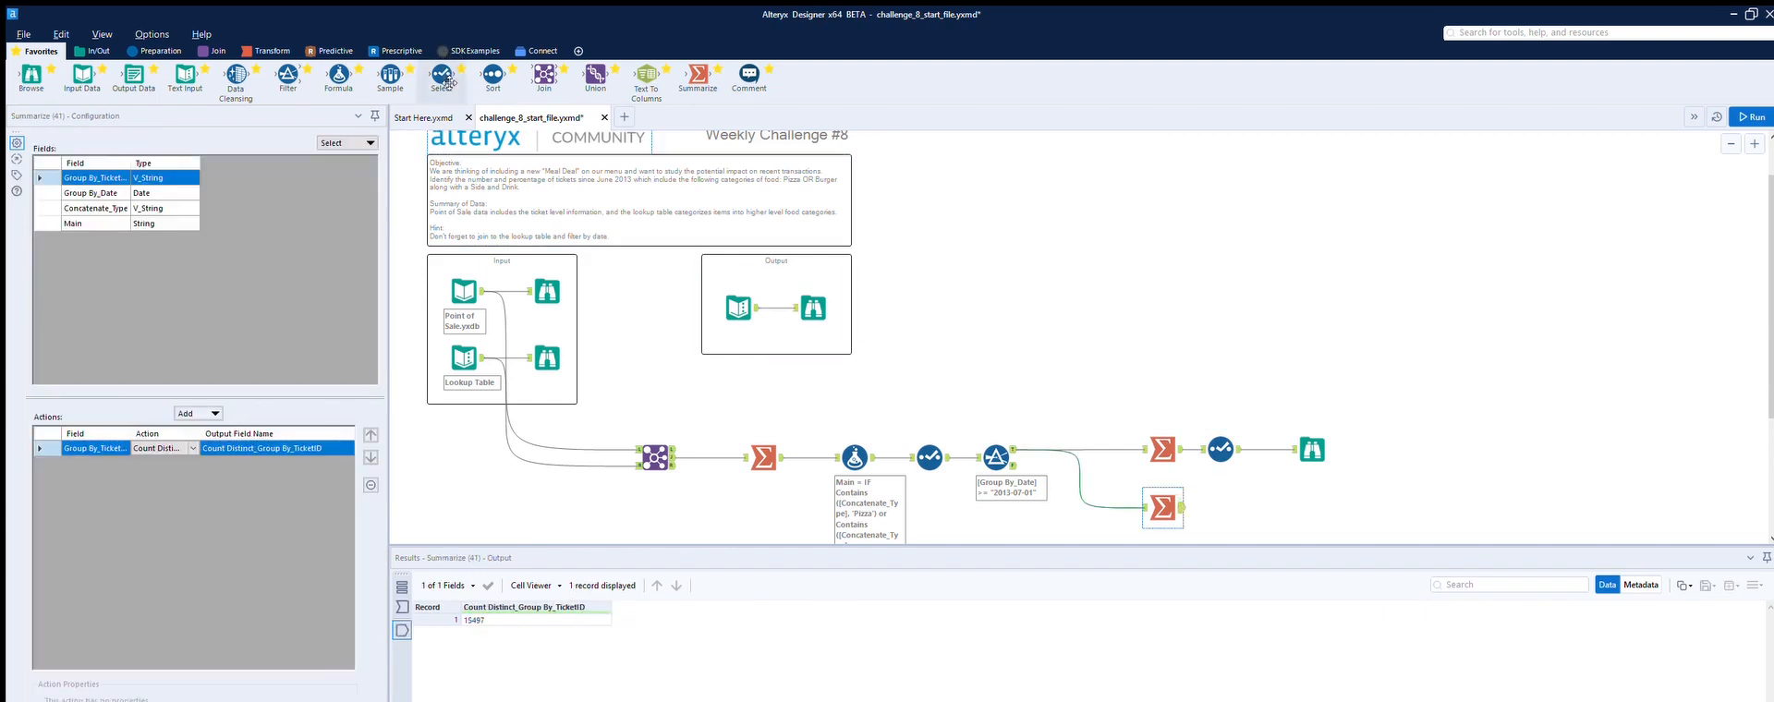
pyautogui.click(238, 447)
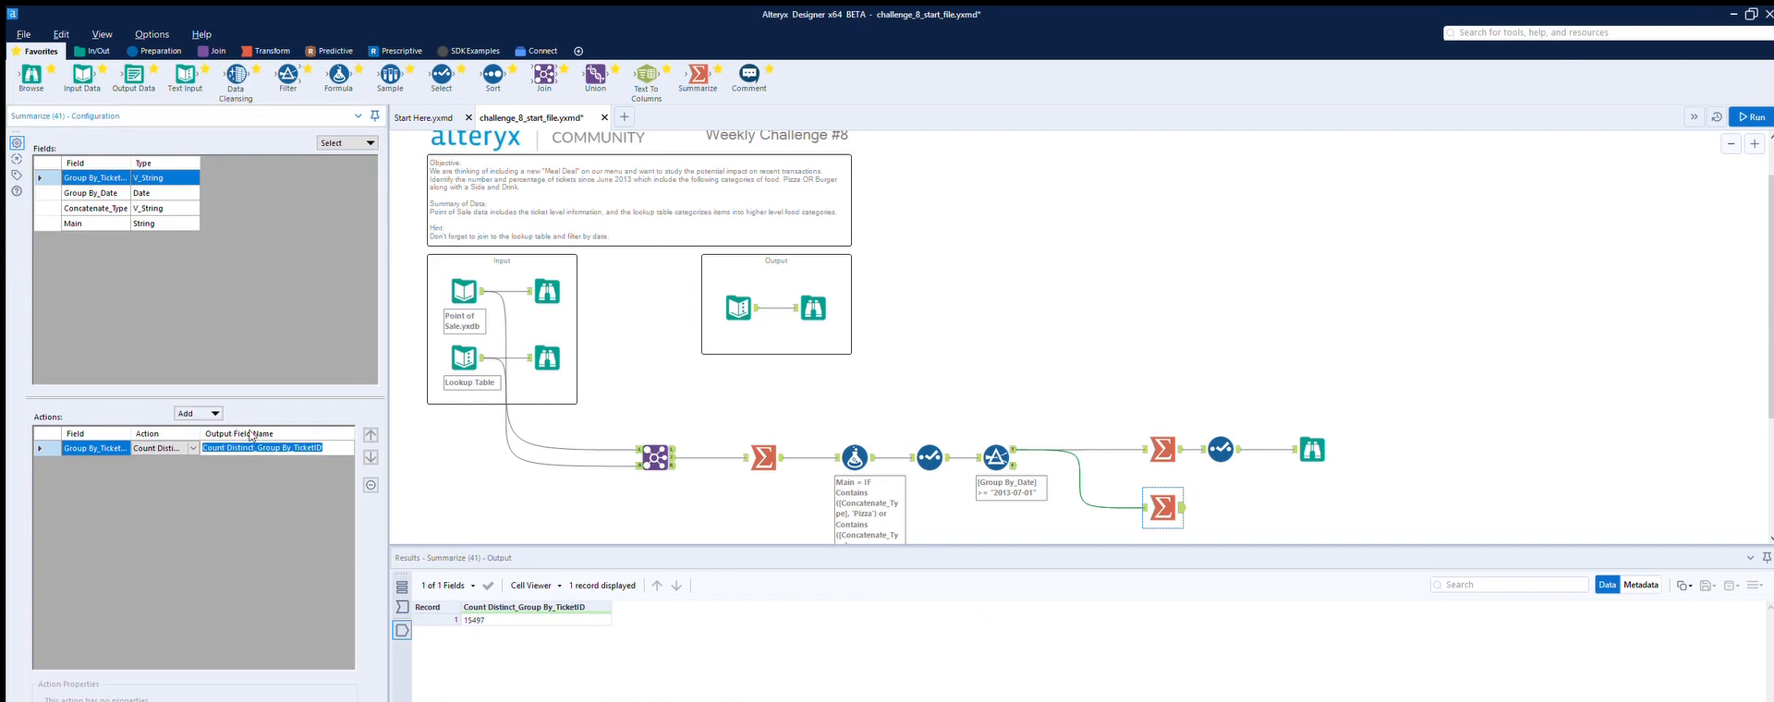
pyautogui.write('Total')
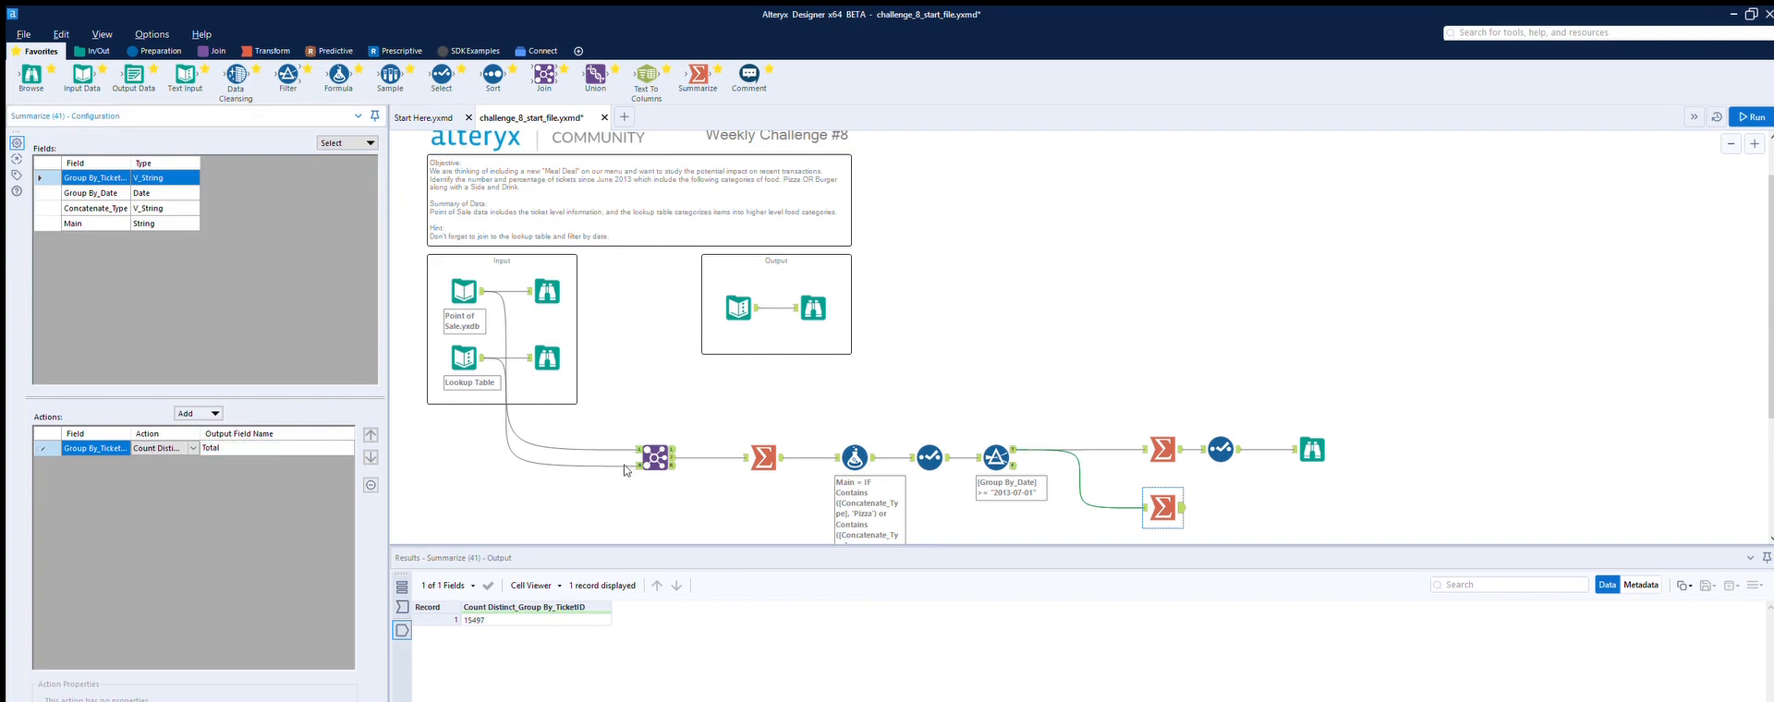
pyautogui.click(1234, 490)
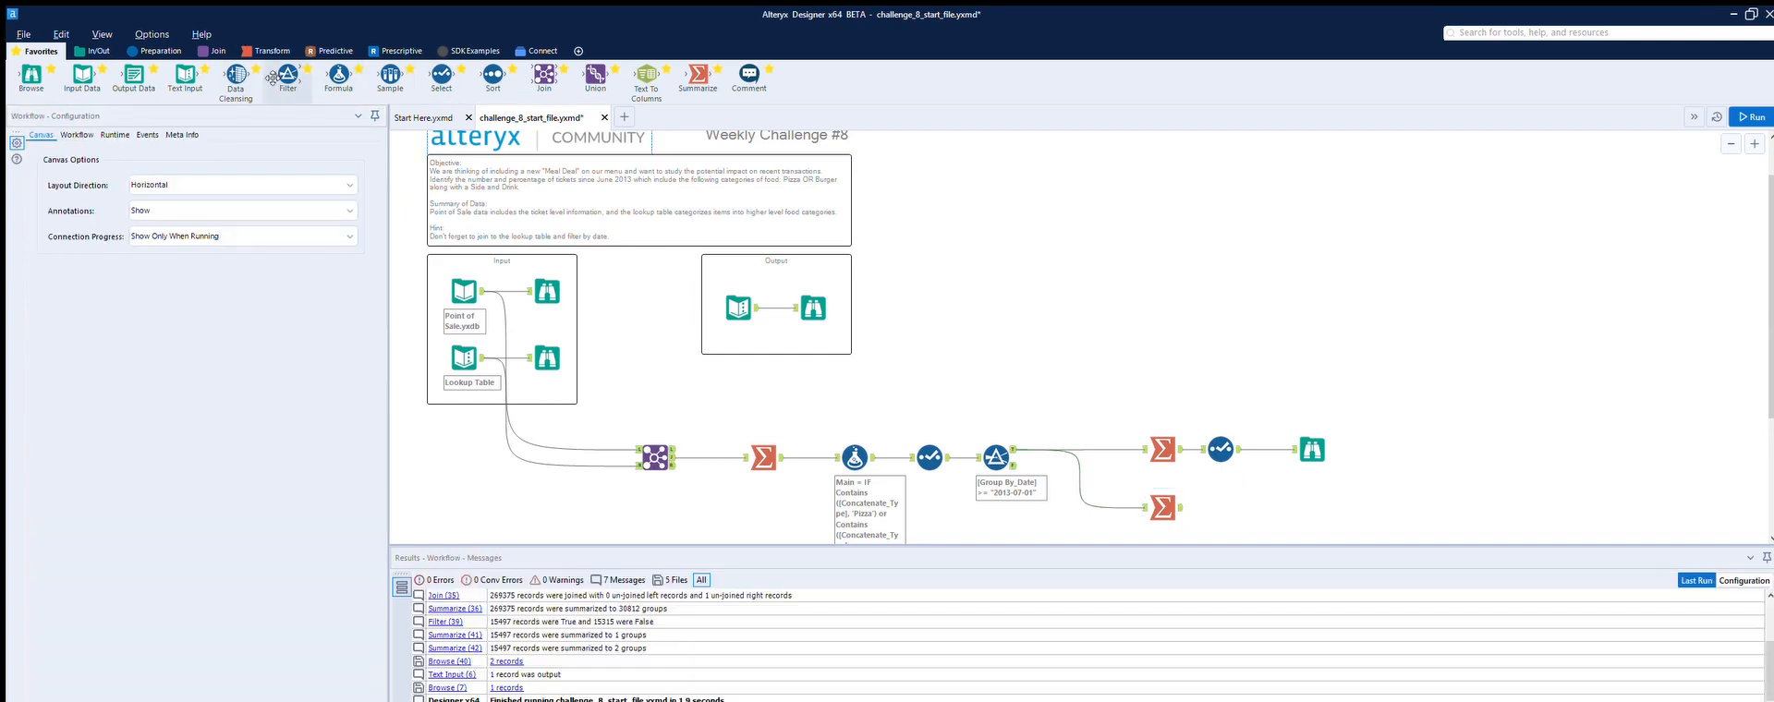
# Step: Insert an Append Fields tool between the Select tool and the final Browse tool
pyautogui.click(214, 51)
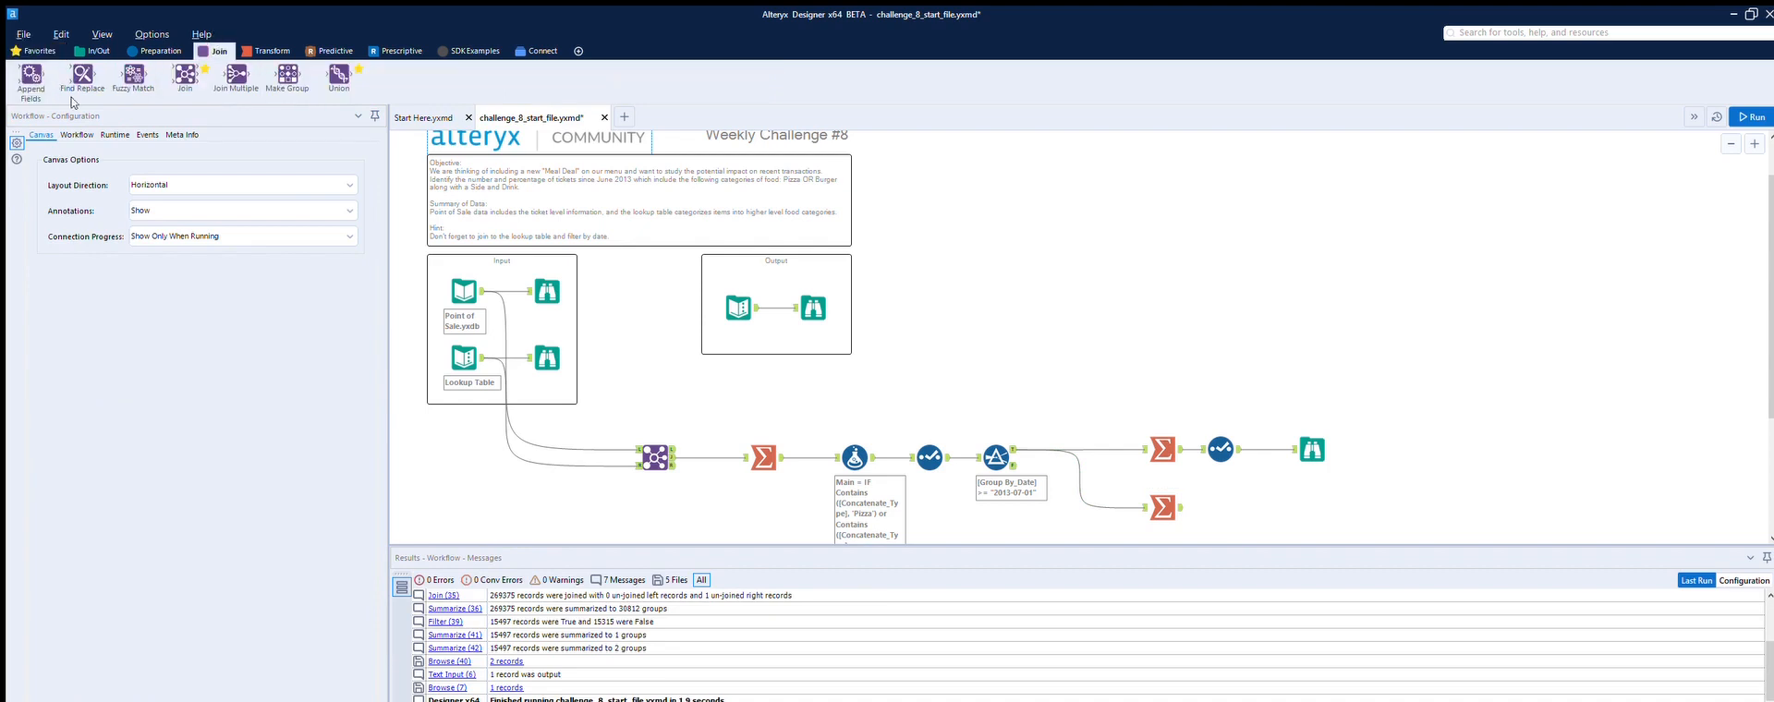
pyautogui.moveTo(64, 89); pyautogui.dragTo(1278, 446)
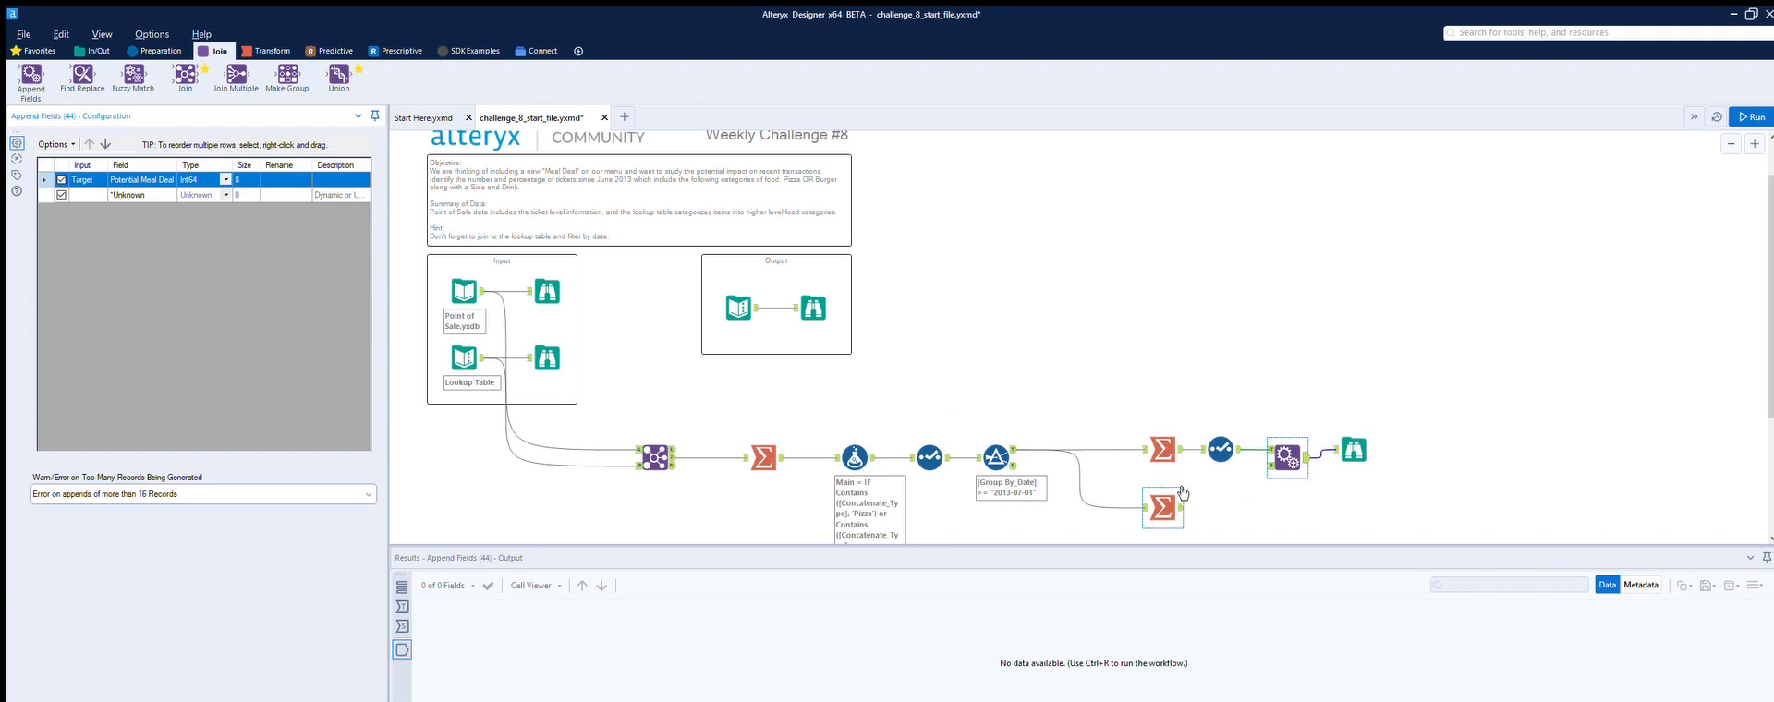
pyautogui.moveTo(1180, 508); pyautogui.dragTo(1506, 435)
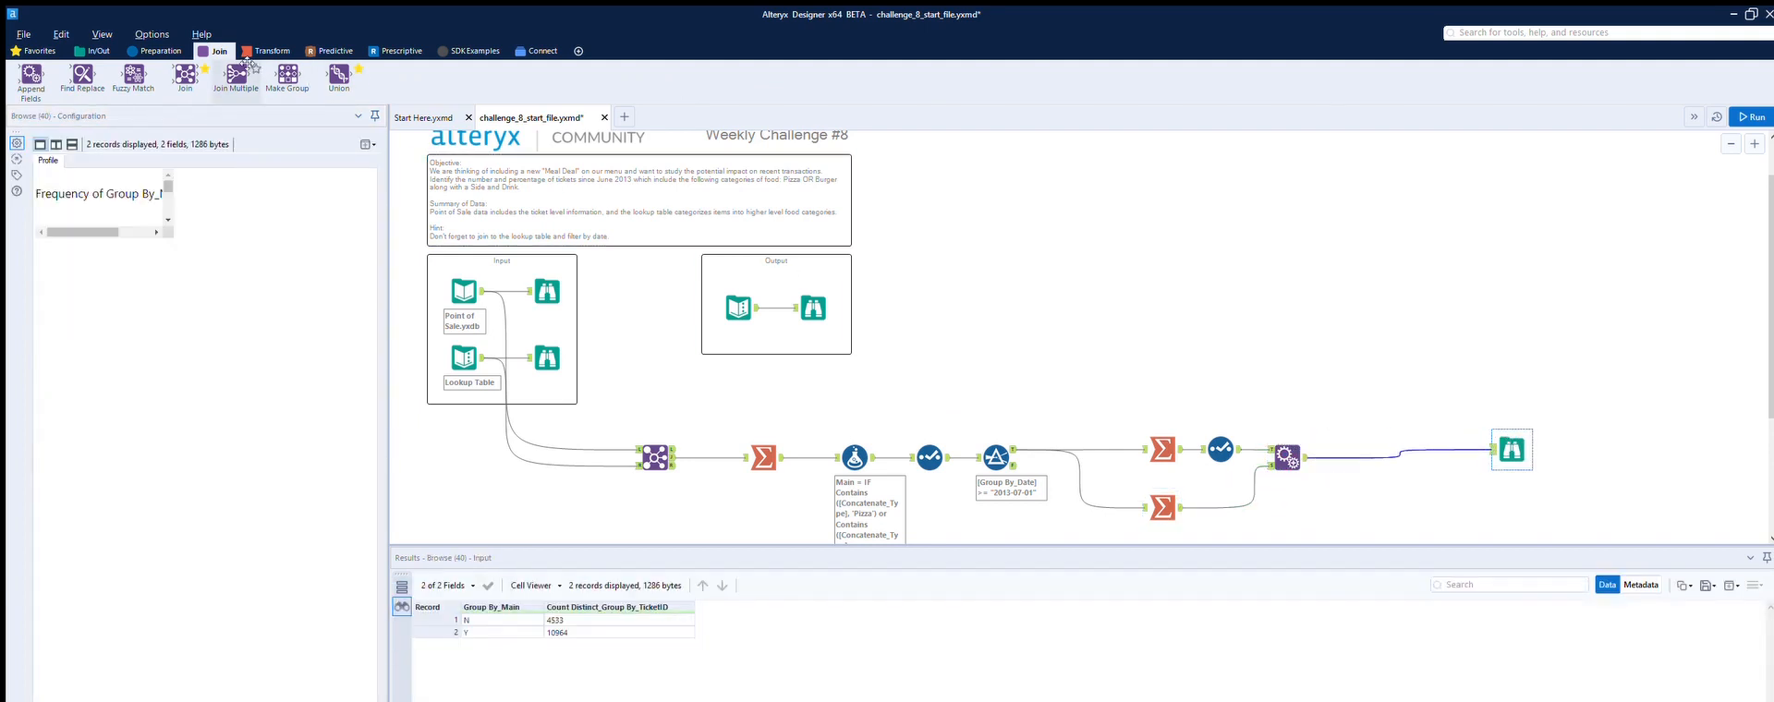
# Step: Add a Formula after Append Fields creating a Double column % as ([Total]/[Potential Meal Deal]) * 100
pyautogui.click(803, 292)
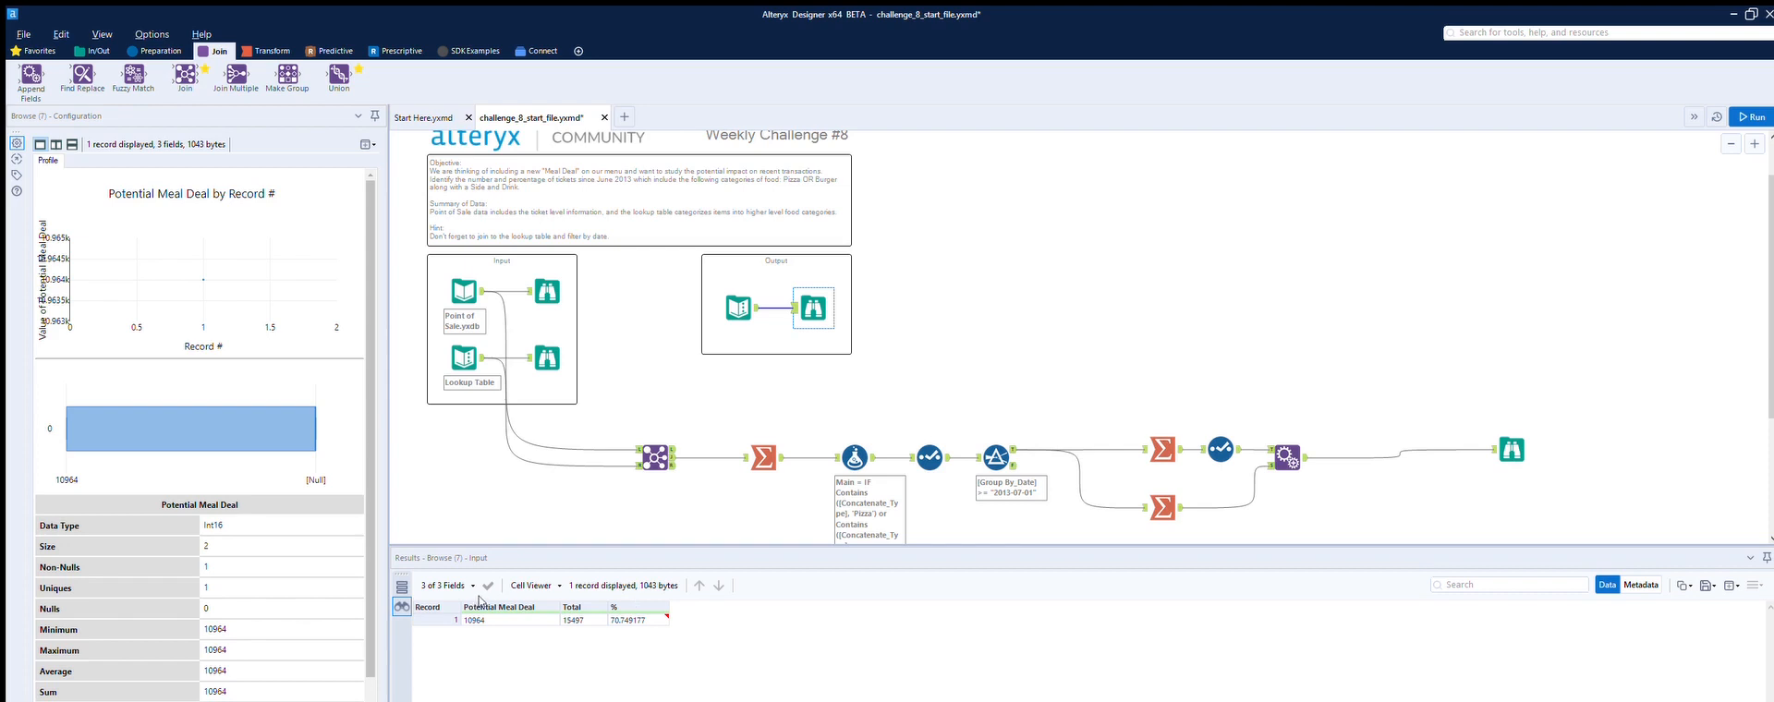
pyautogui.click(163, 51)
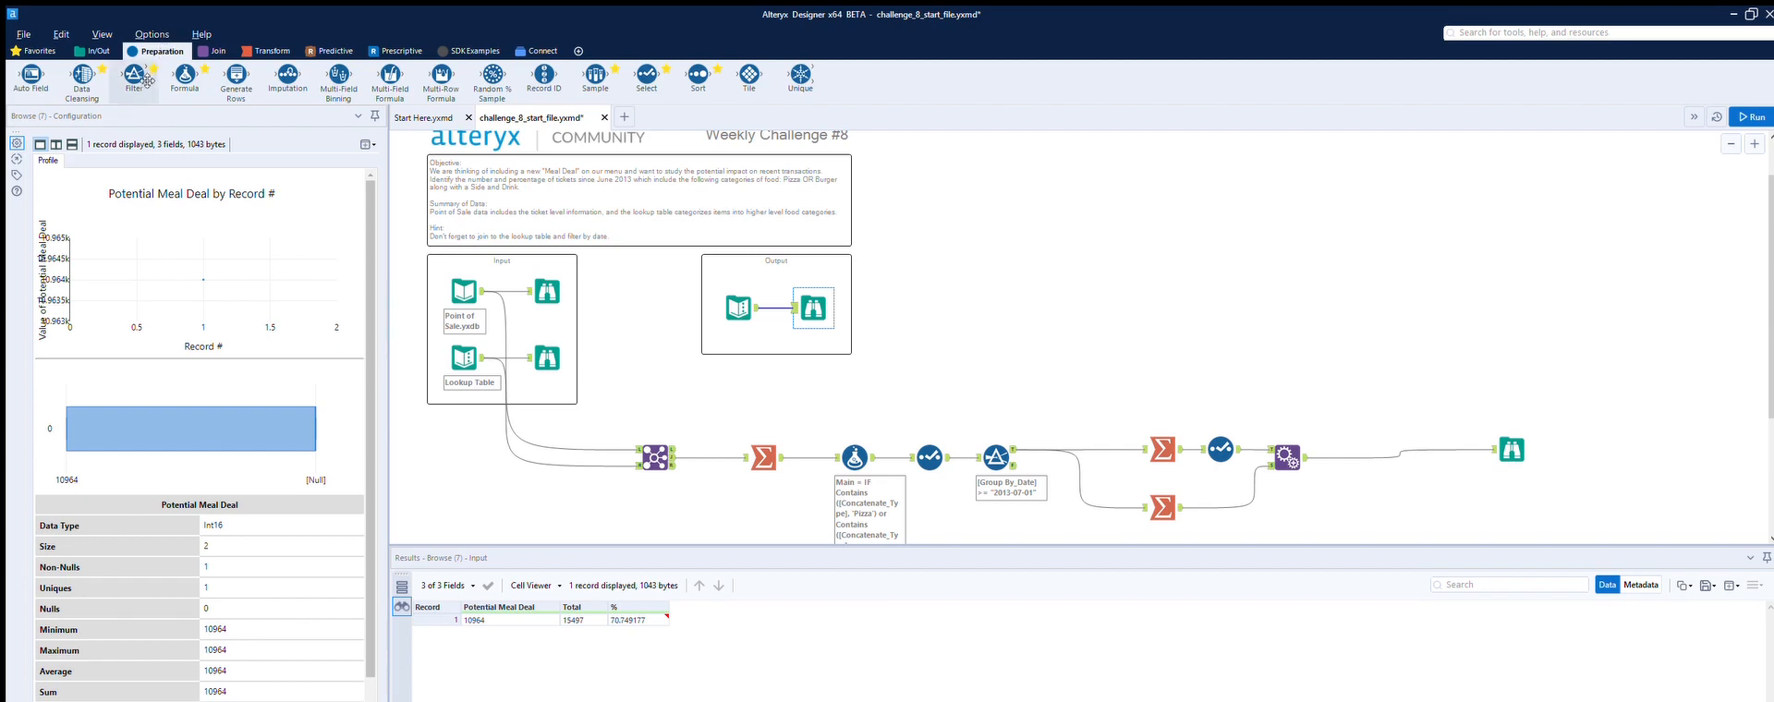
pyautogui.moveTo(185, 76); pyautogui.dragTo(1350, 442)
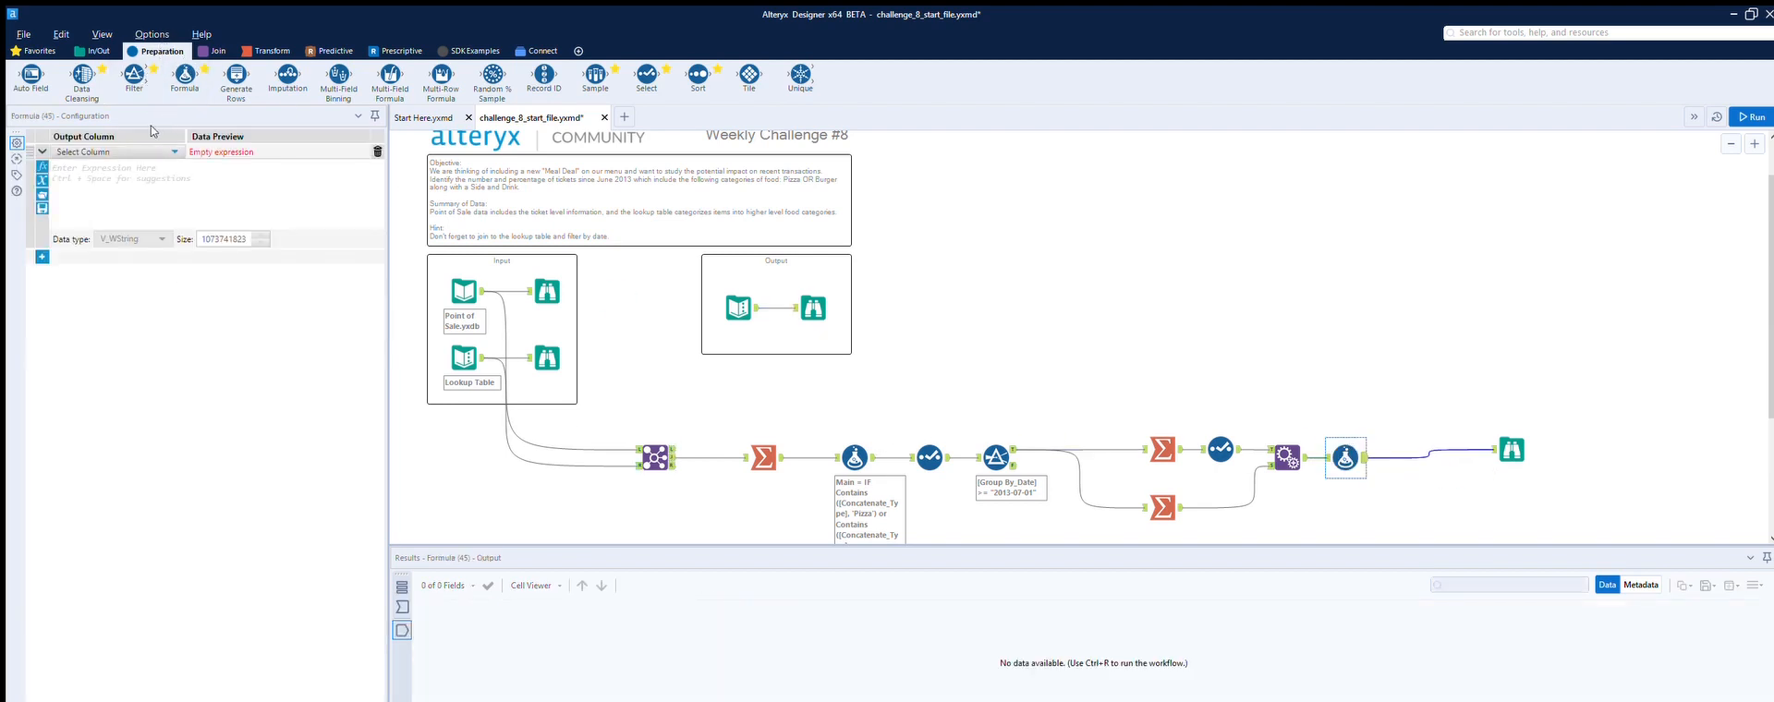
pyautogui.click(151, 148)
pyautogui.click(139, 165)
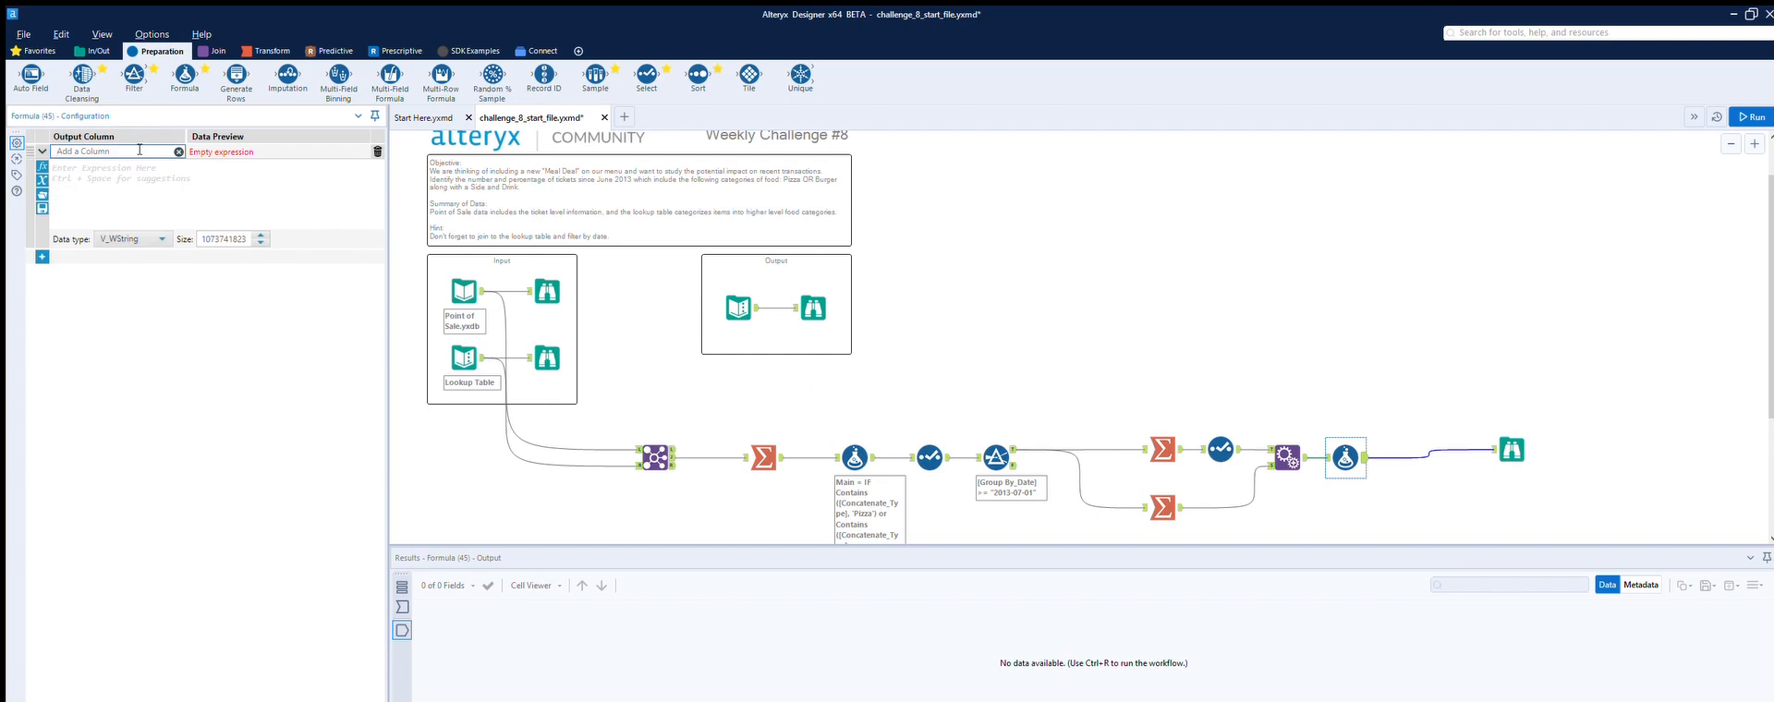
pyautogui.write('%')
pyautogui.press('Tab')
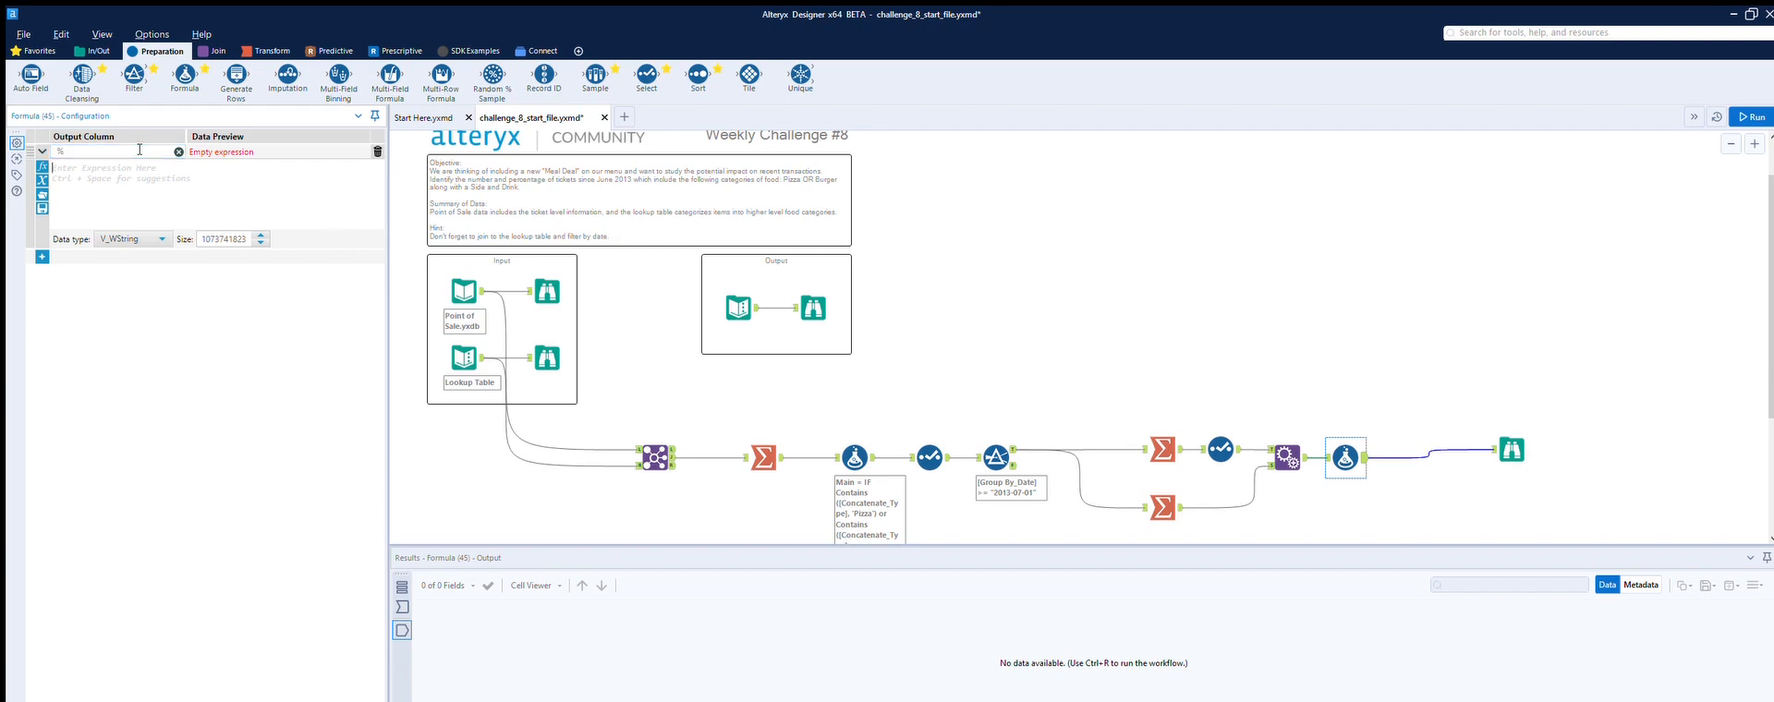
pyautogui.write('[')
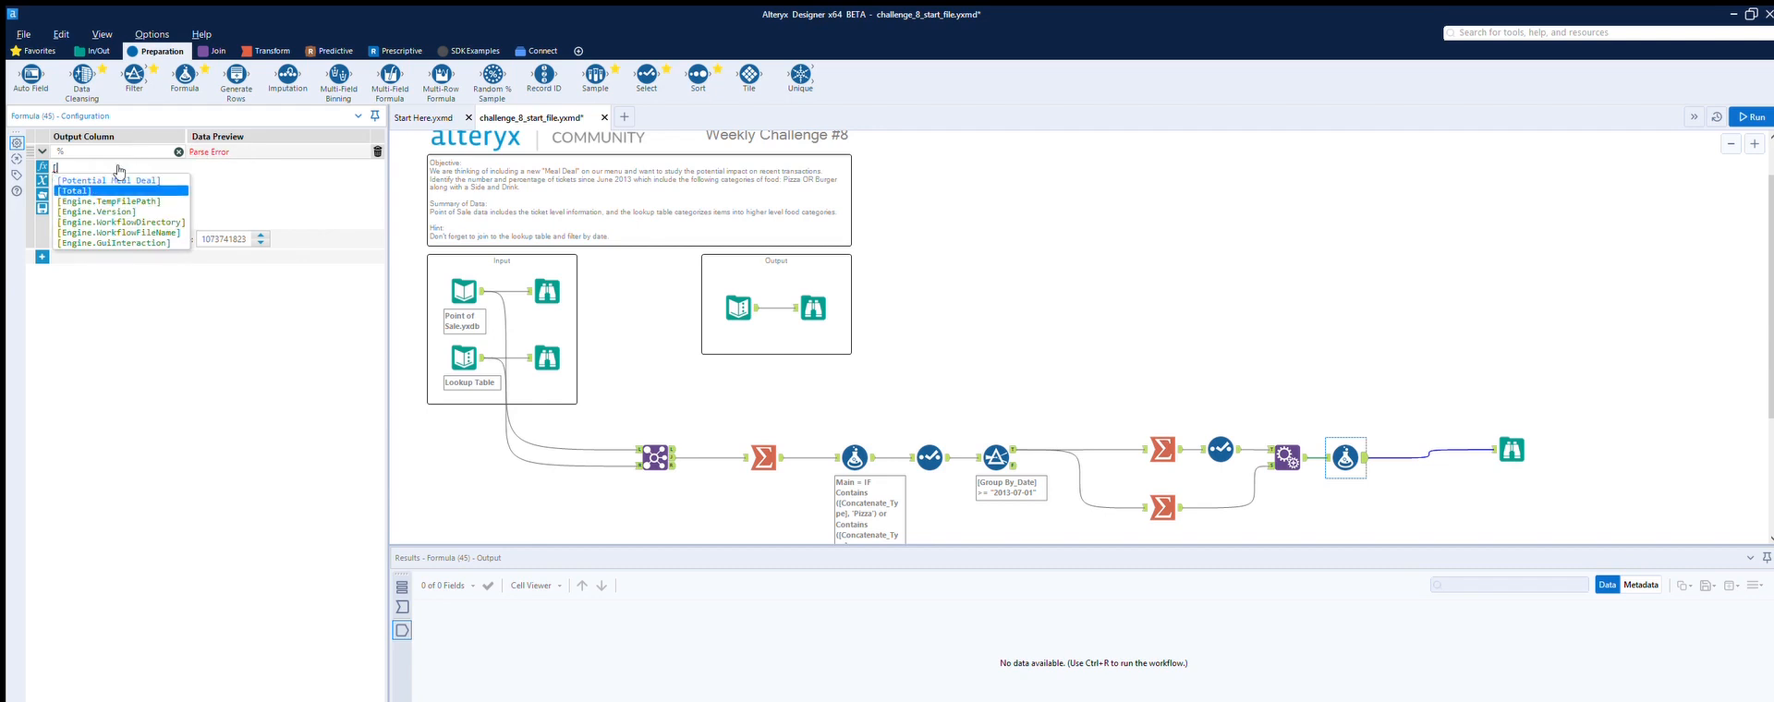
pyautogui.press('Return')
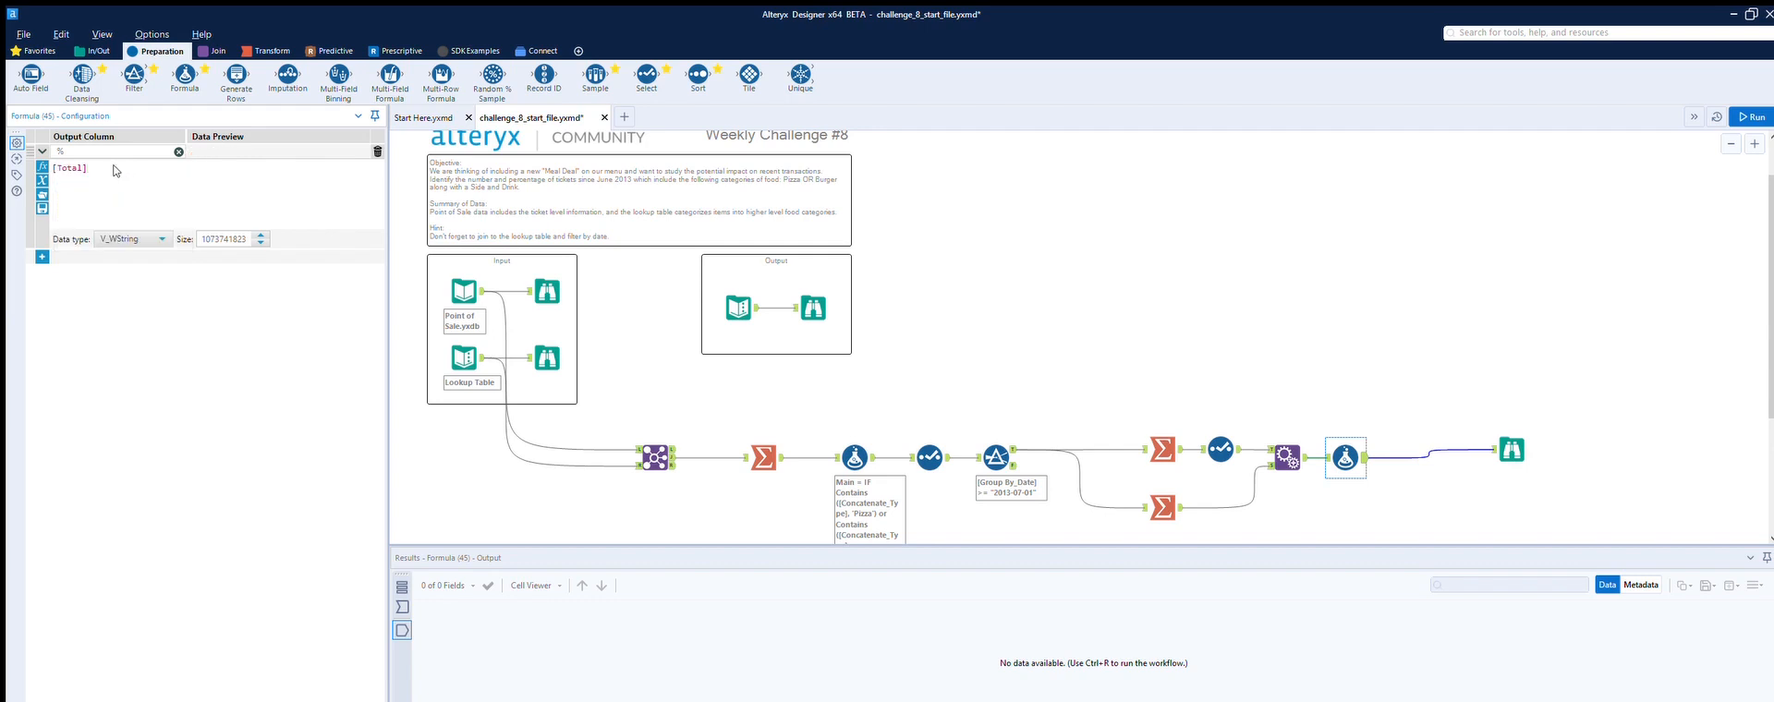
pyautogui.write('/[')
pyautogui.click(123, 163)
pyautogui.write(')')
pyautogui.click(56, 159)
pyautogui.write('(')
pyautogui.click(233, 149)
pyautogui.write('* 100')
pyautogui.click(160, 239)
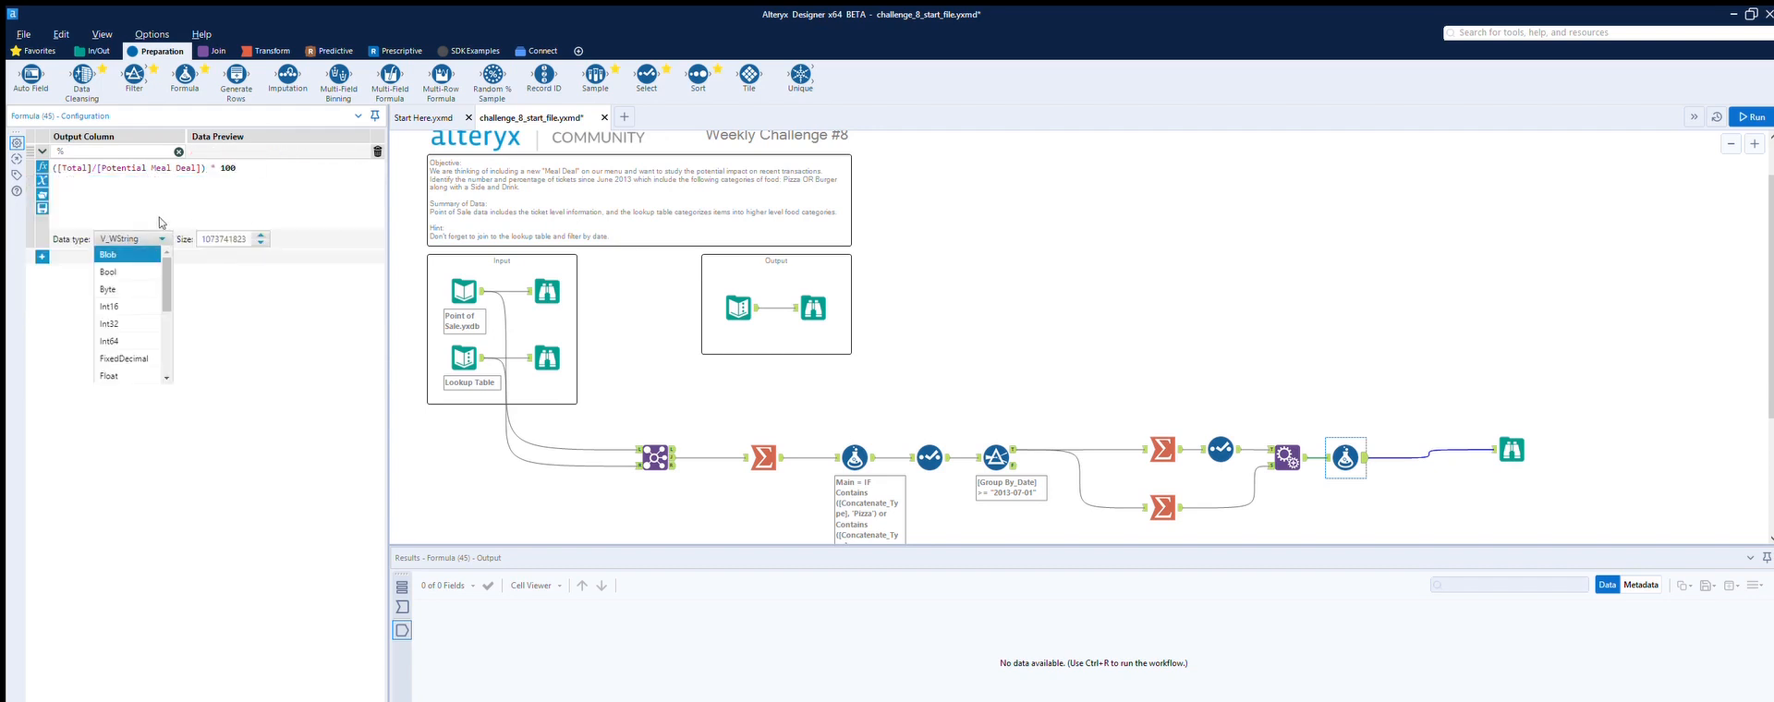
pyautogui.scroll(-2, 133, 326)
pyautogui.click(135, 301)
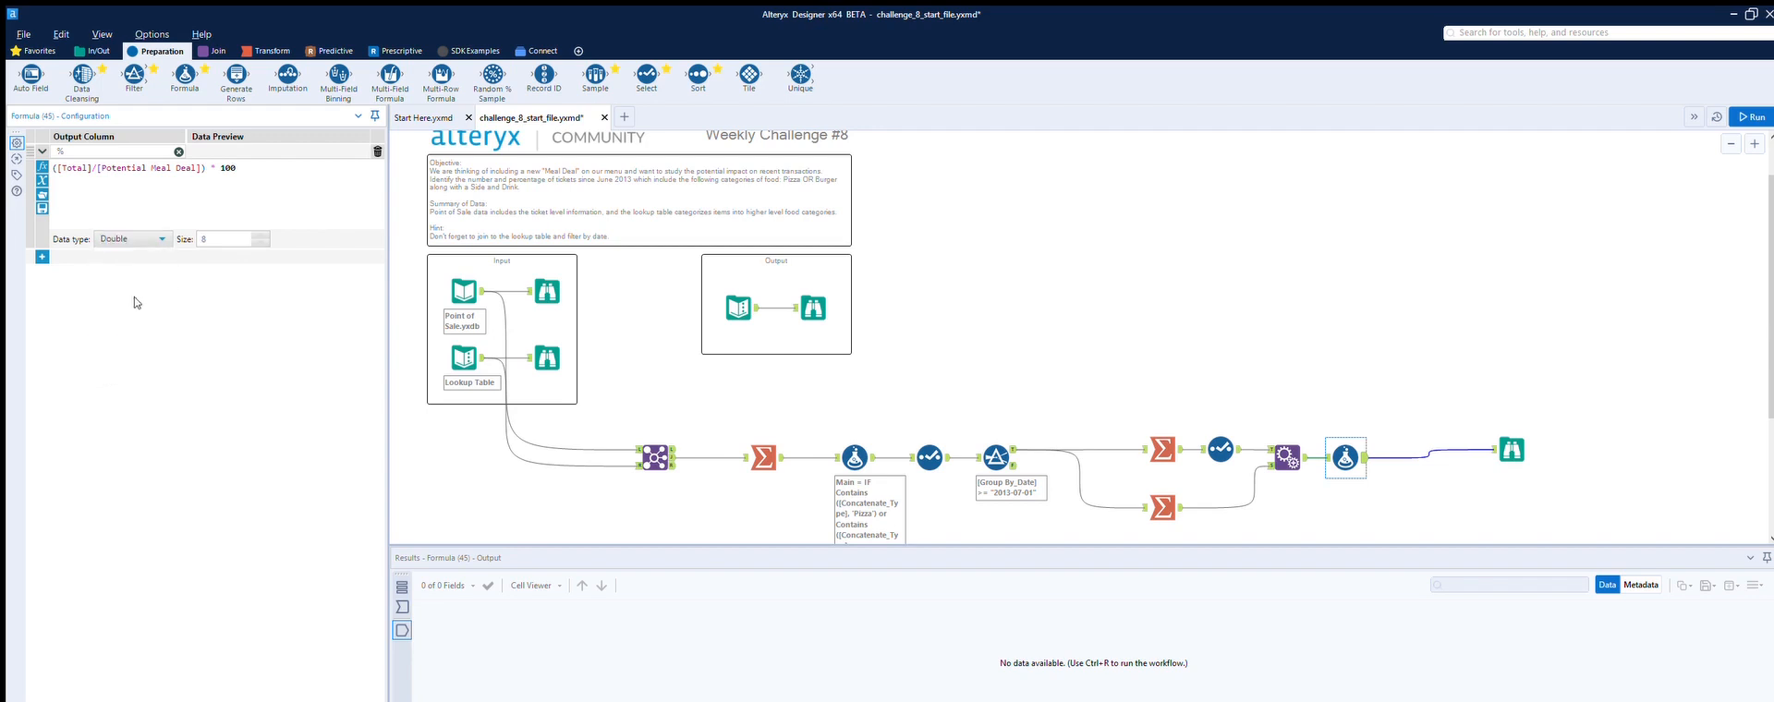
# Step: Run the workflow and inspect the final Browse tool's results
pyautogui.click(1418, 500)
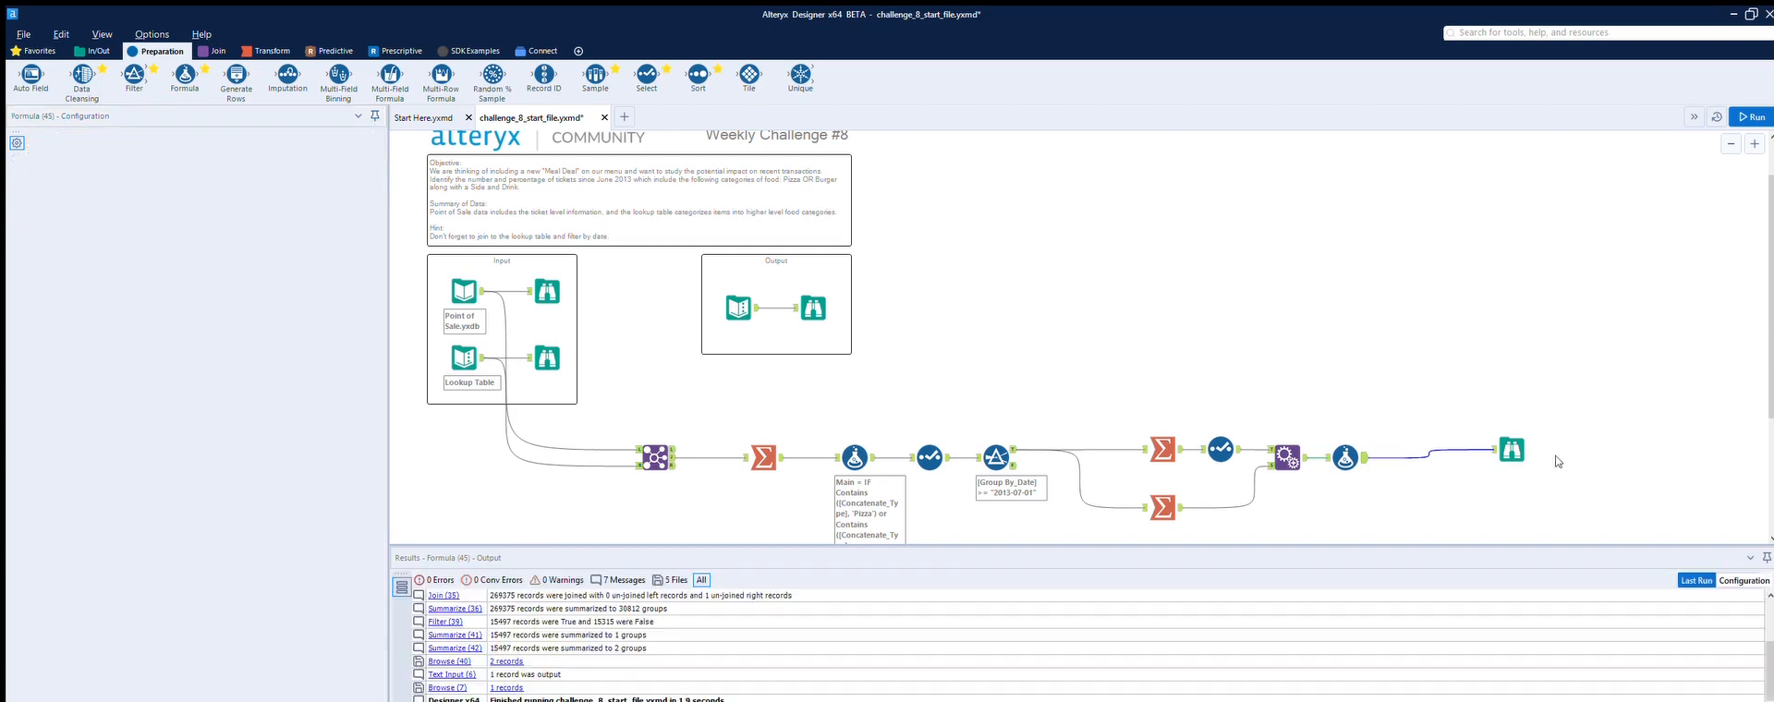
pyautogui.click(1749, 117)
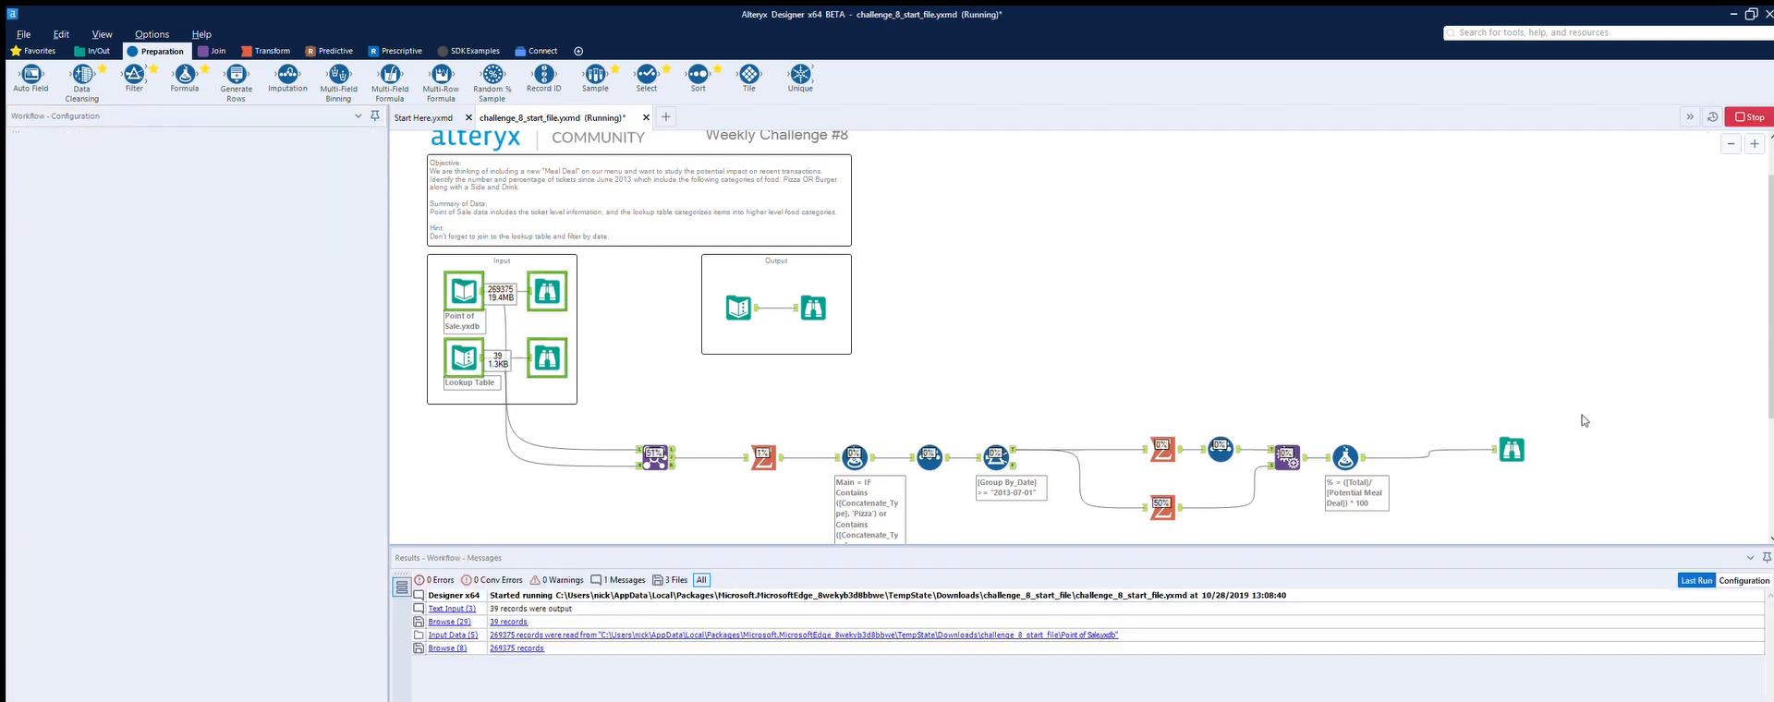
pyautogui.click(1522, 434)
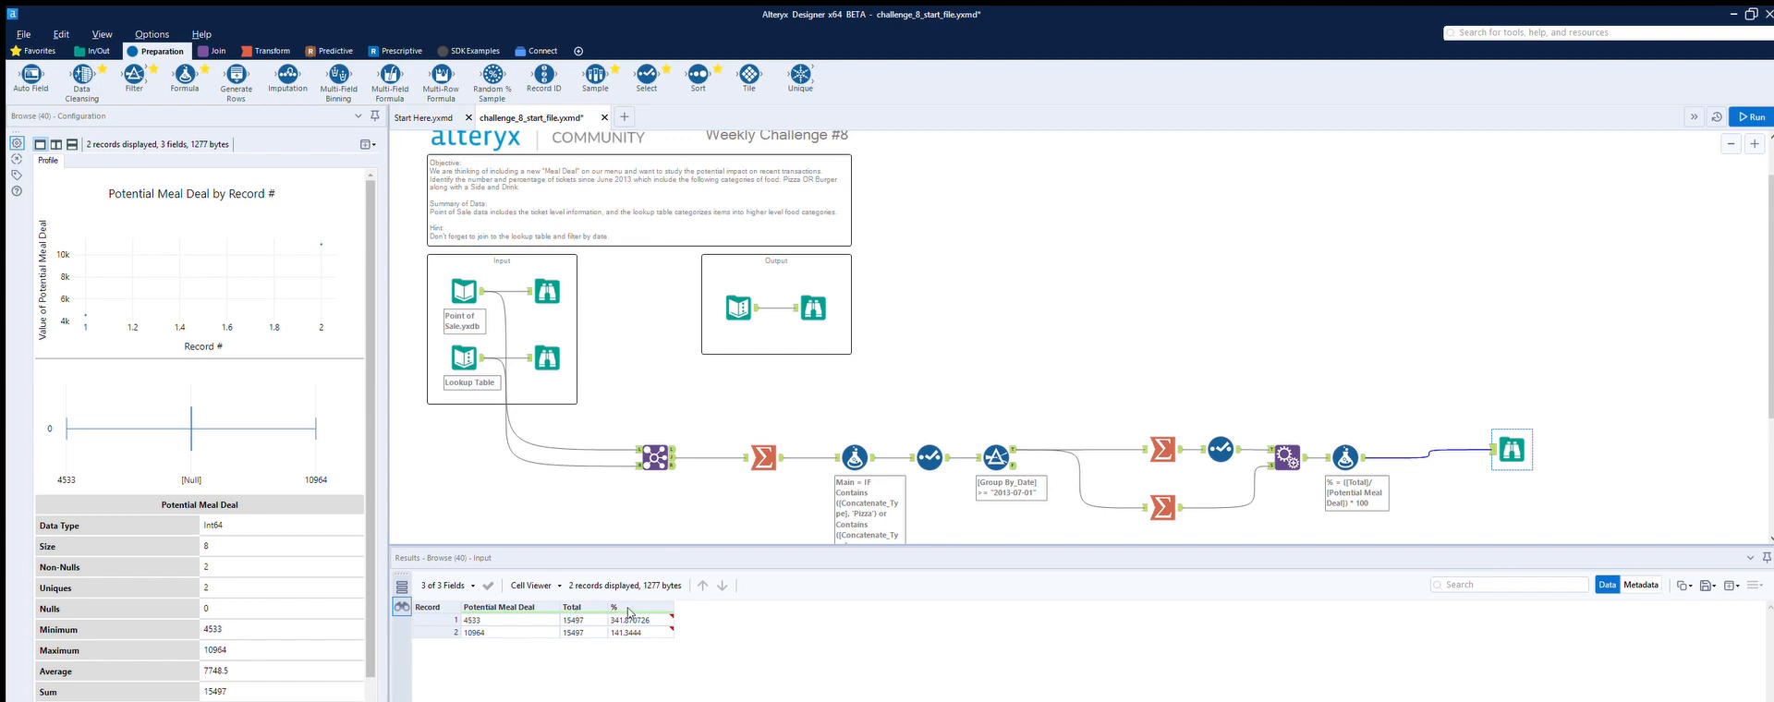
# Step: Delete the Append Fields and Formula tools from the end of the workflow
pyautogui.click(1336, 441)
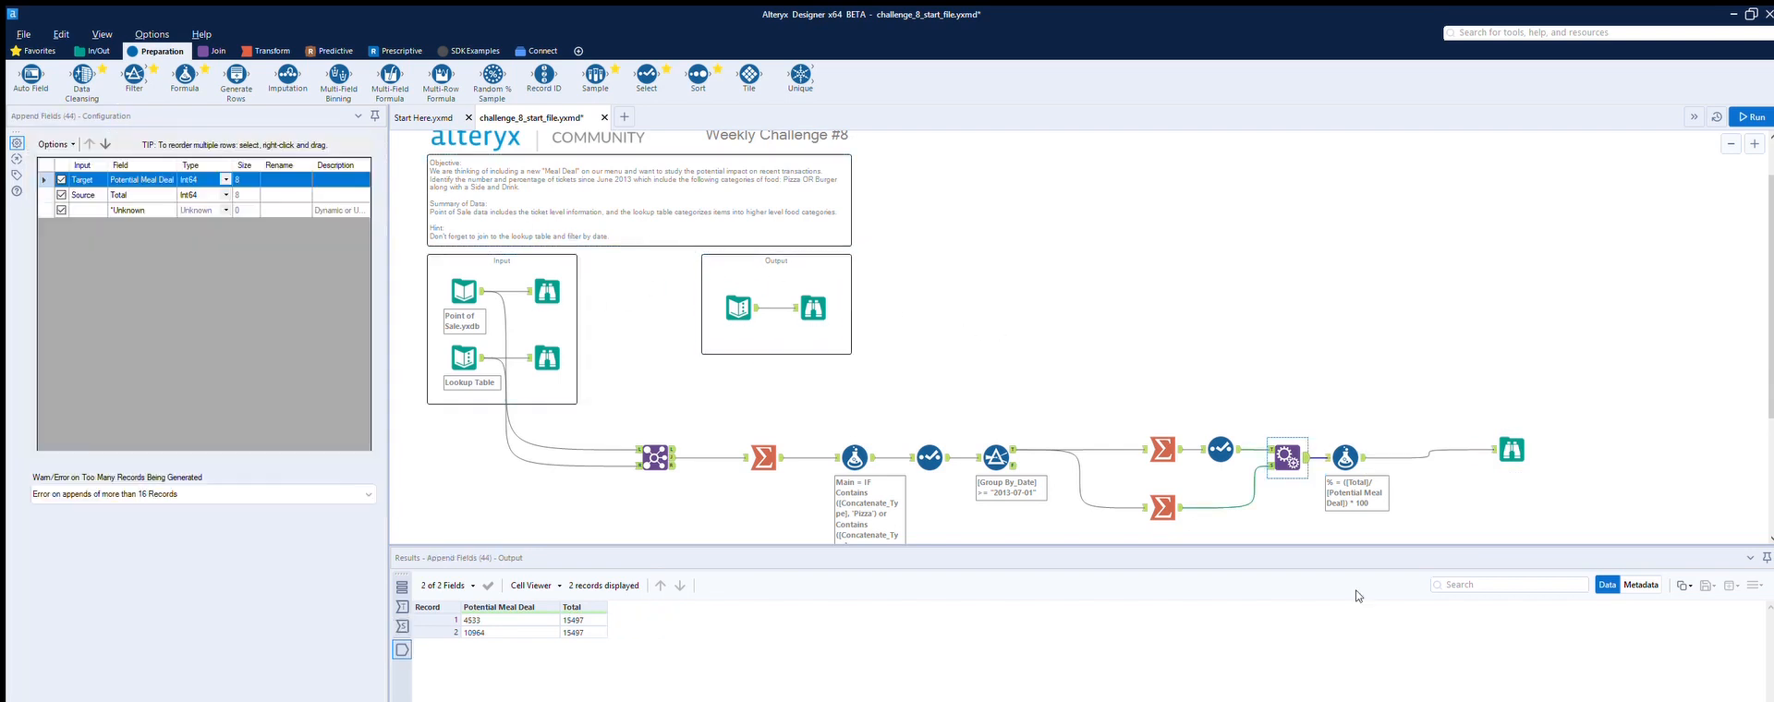
pyautogui.click(1321, 472)
pyautogui.press('Delete')
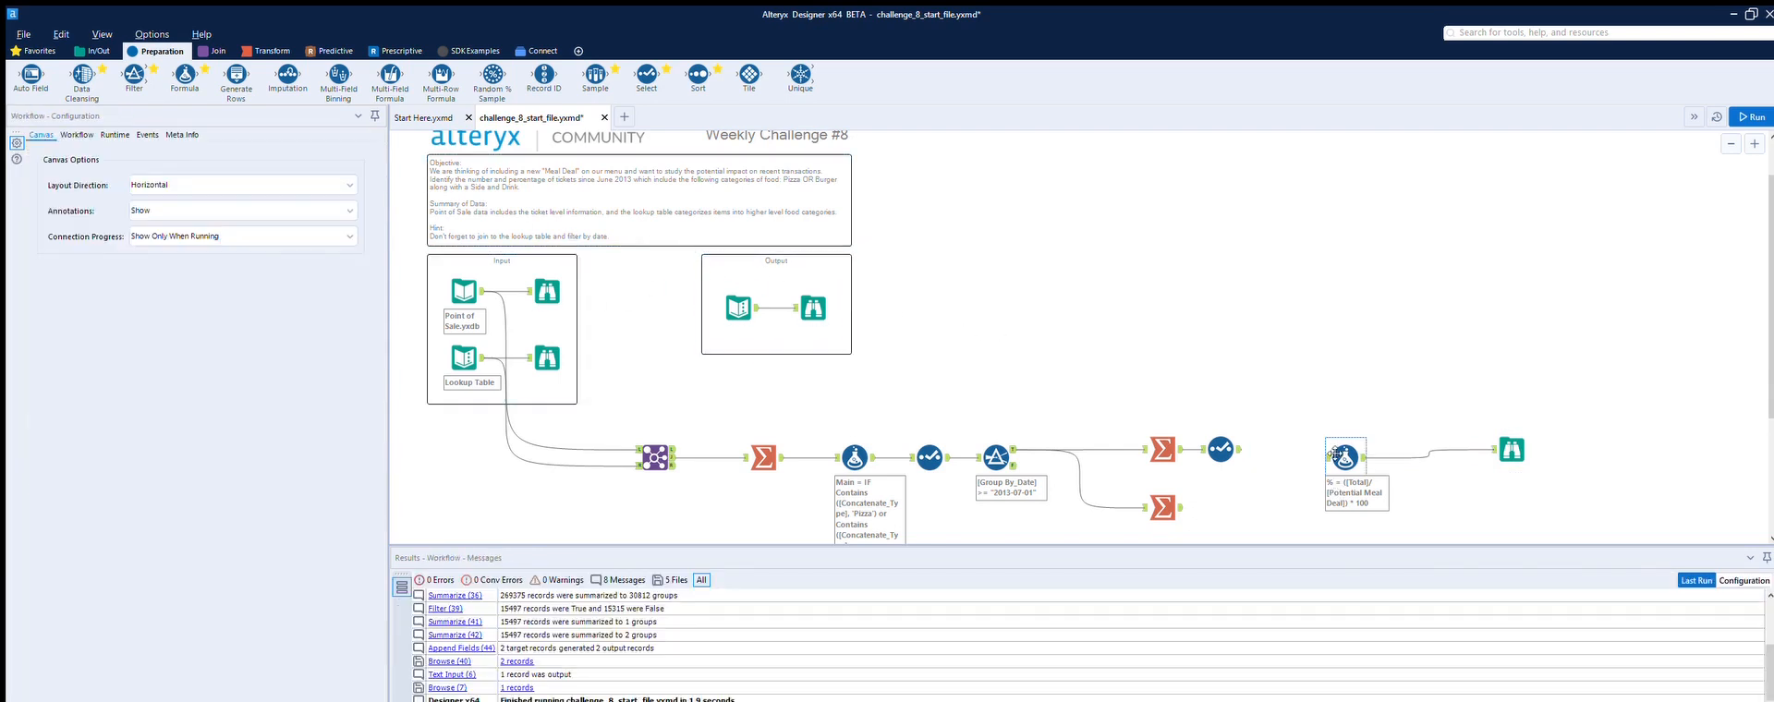
pyautogui.click(1344, 440)
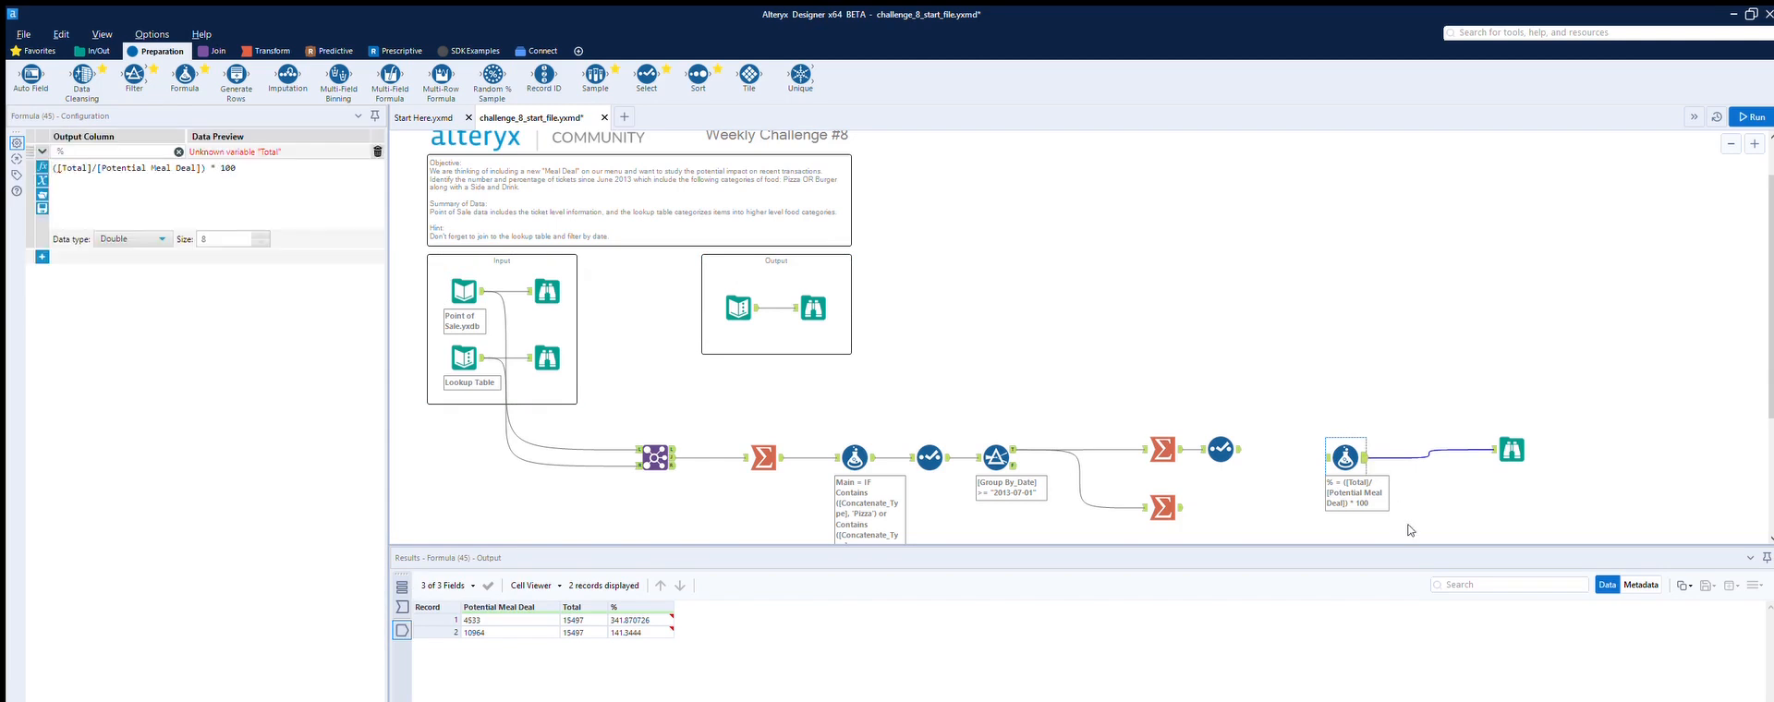
pyautogui.press('Delete')
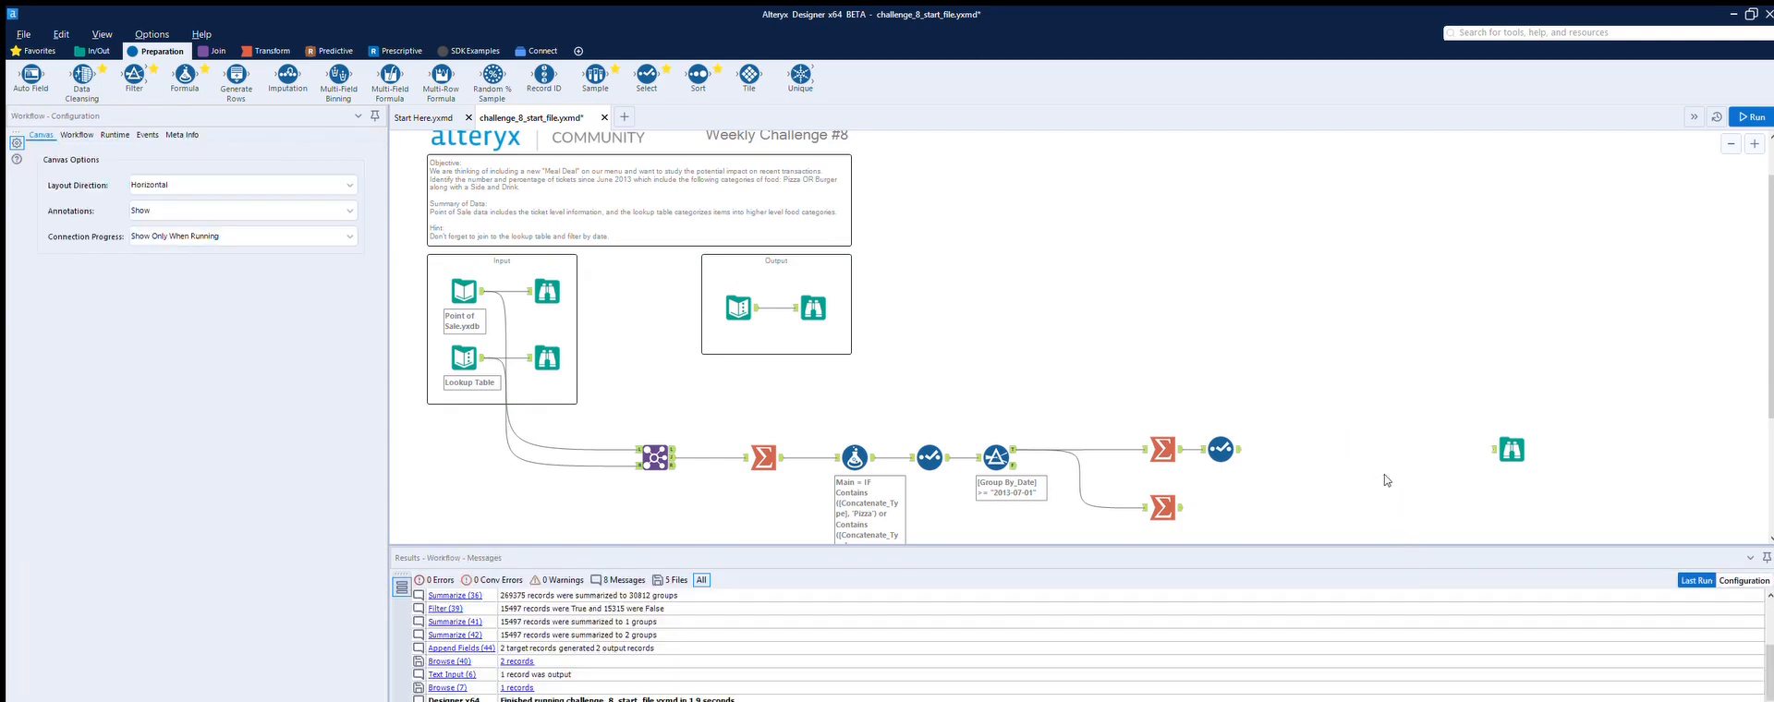
# Step: Insert a Filter before the upper Summarize keeping only records where Main equals Y
pyautogui.moveTo(140, 74); pyautogui.dragTo(1106, 449)
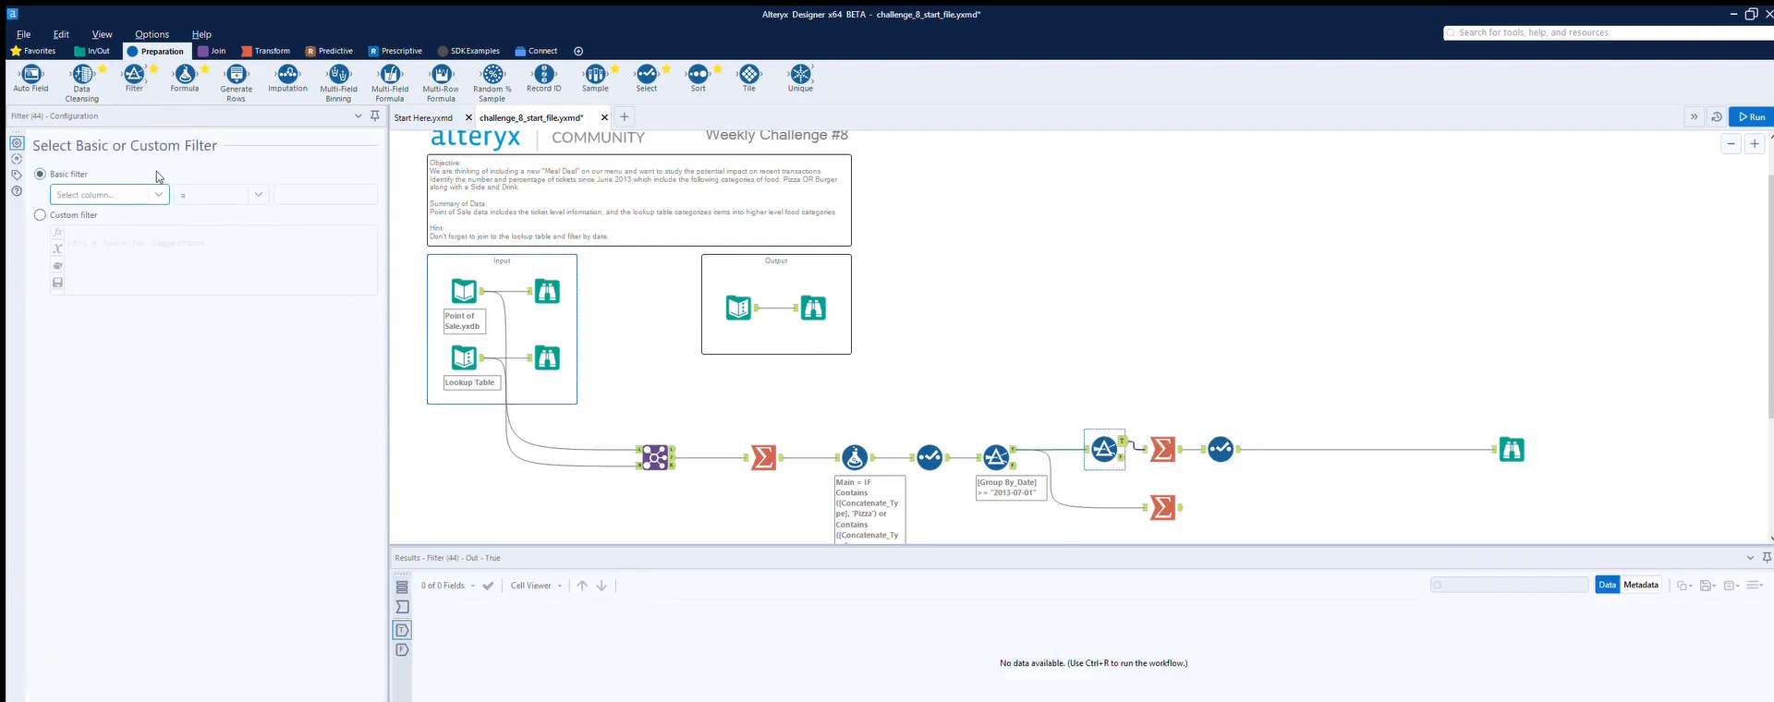
pyautogui.click(155, 190)
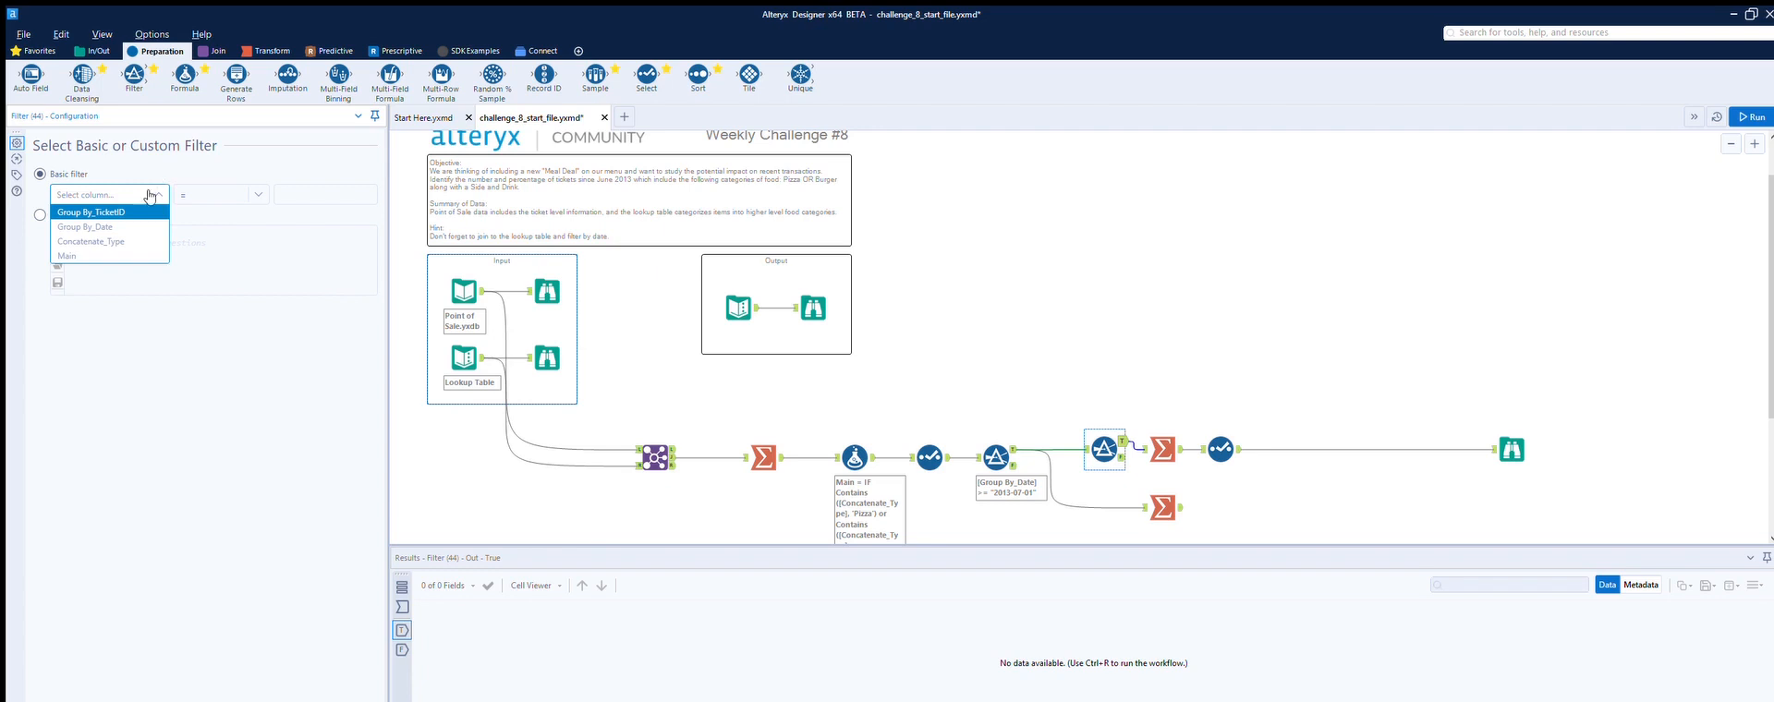
pyautogui.click(124, 255)
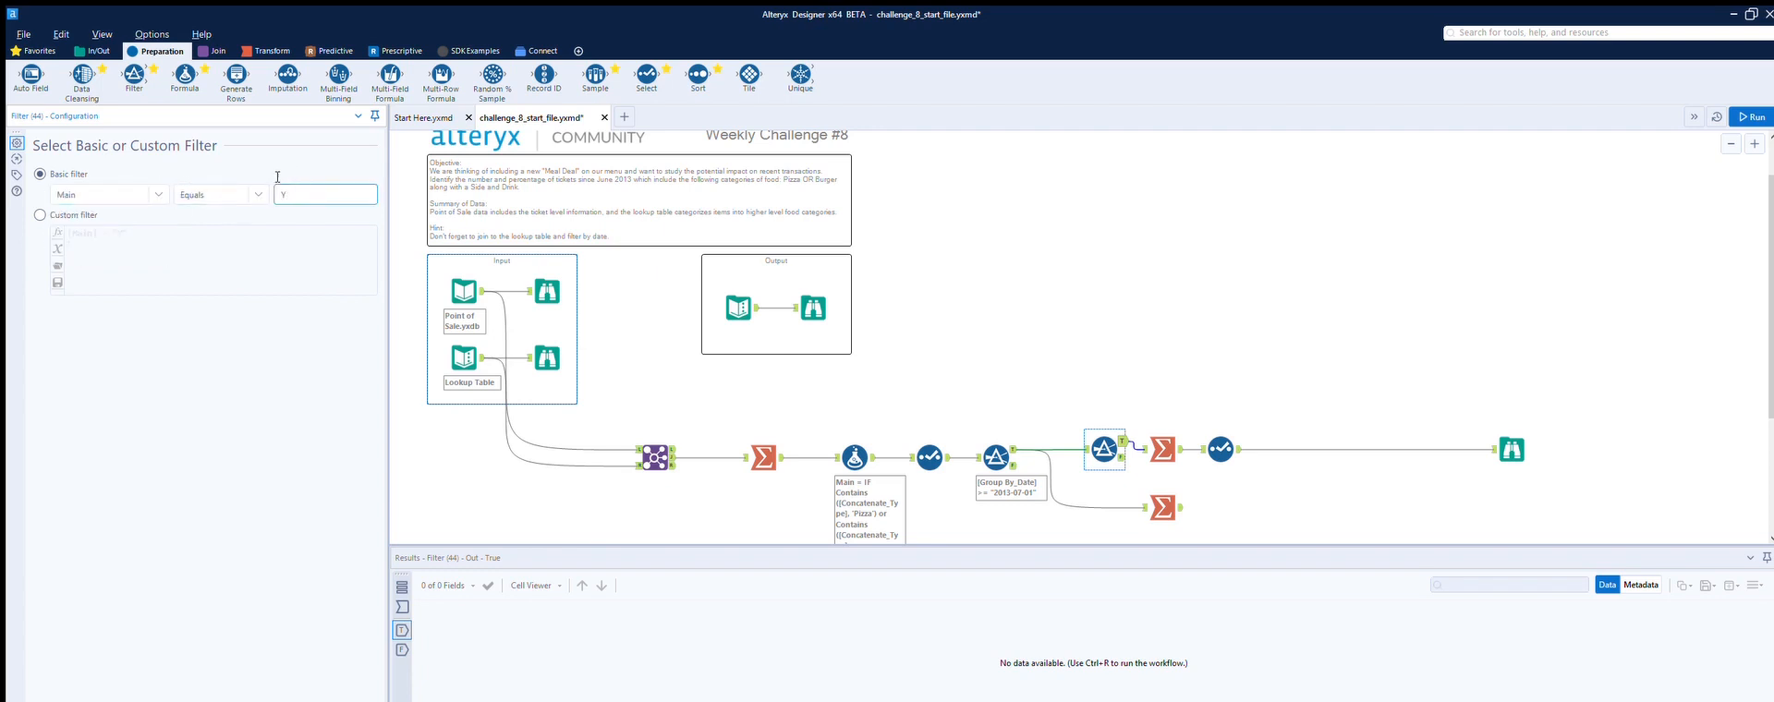
pyautogui.click(1249, 484)
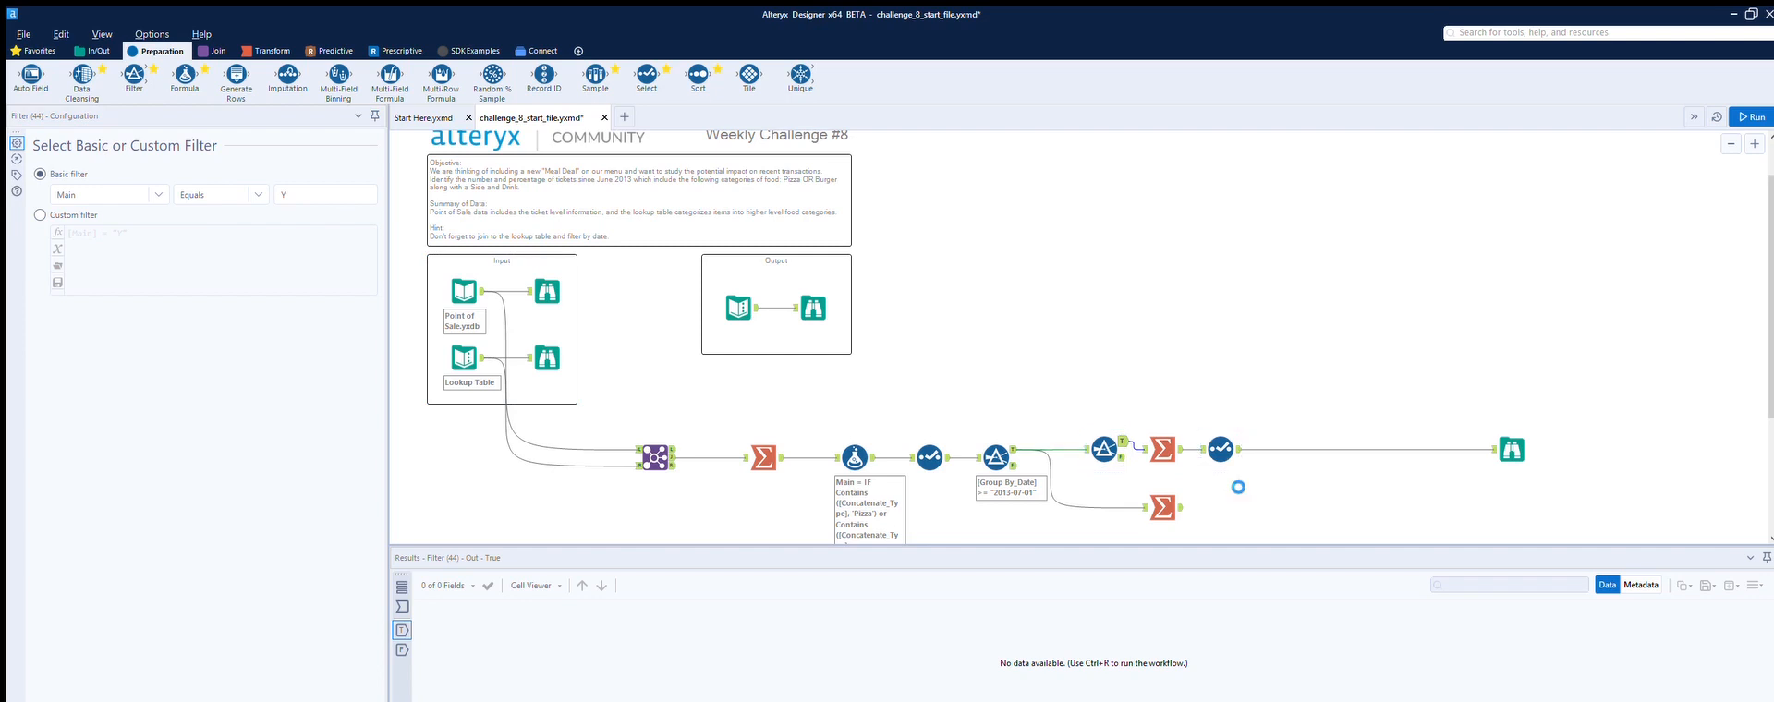
# Step: Add an Append Fields tool after the Select tool and connect the lower Summarize as its source
pyautogui.click(218, 51)
pyautogui.moveTo(31, 76); pyautogui.dragTo(1320, 451)
pyautogui.moveTo(1182, 507); pyautogui.dragTo(1287, 465)
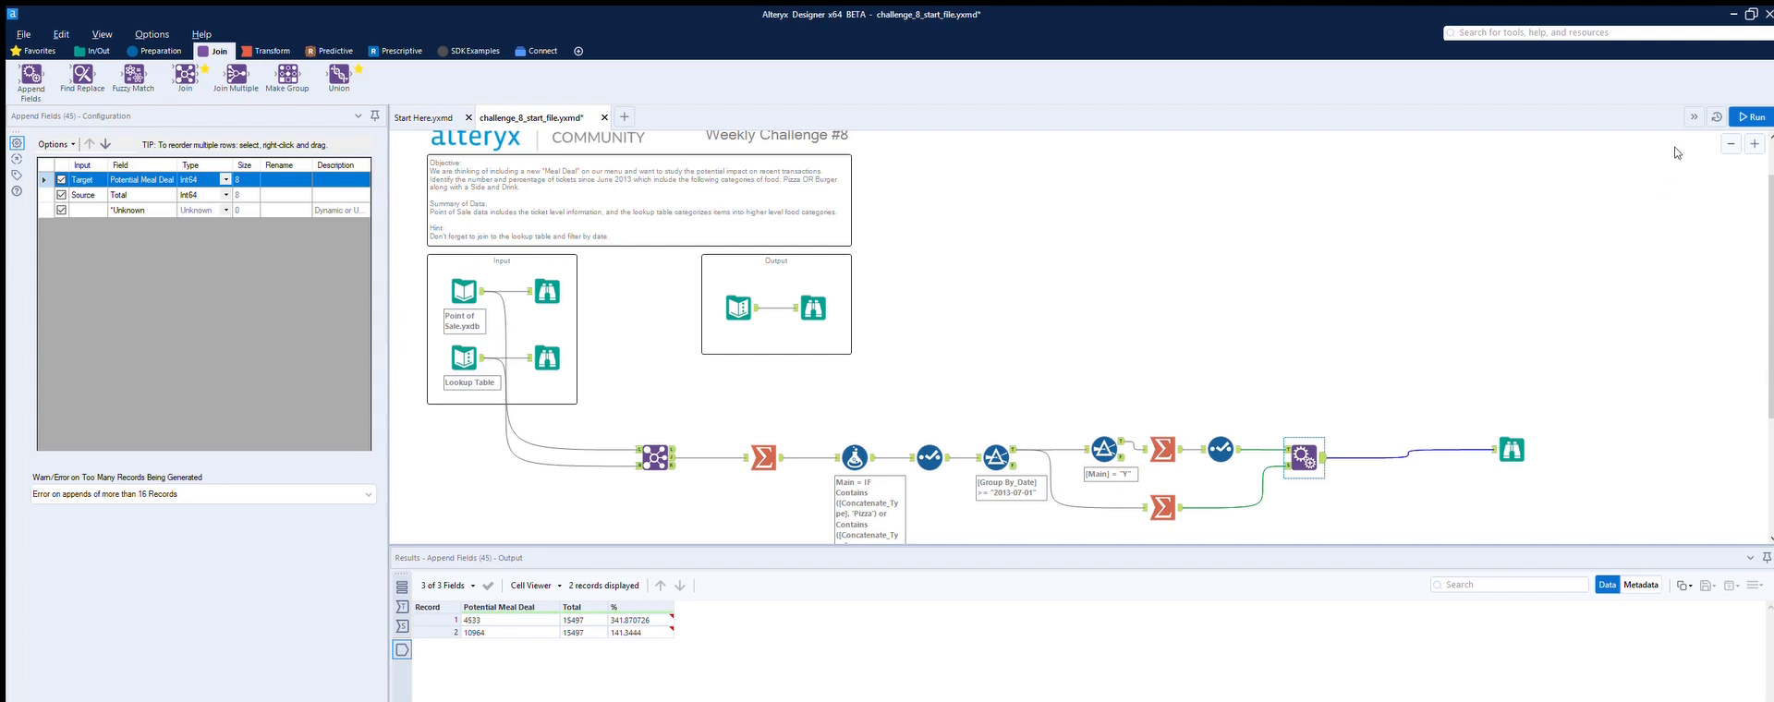
# Step: Run the workflow and inspect the output and final Browse results
pyautogui.click(1751, 116)
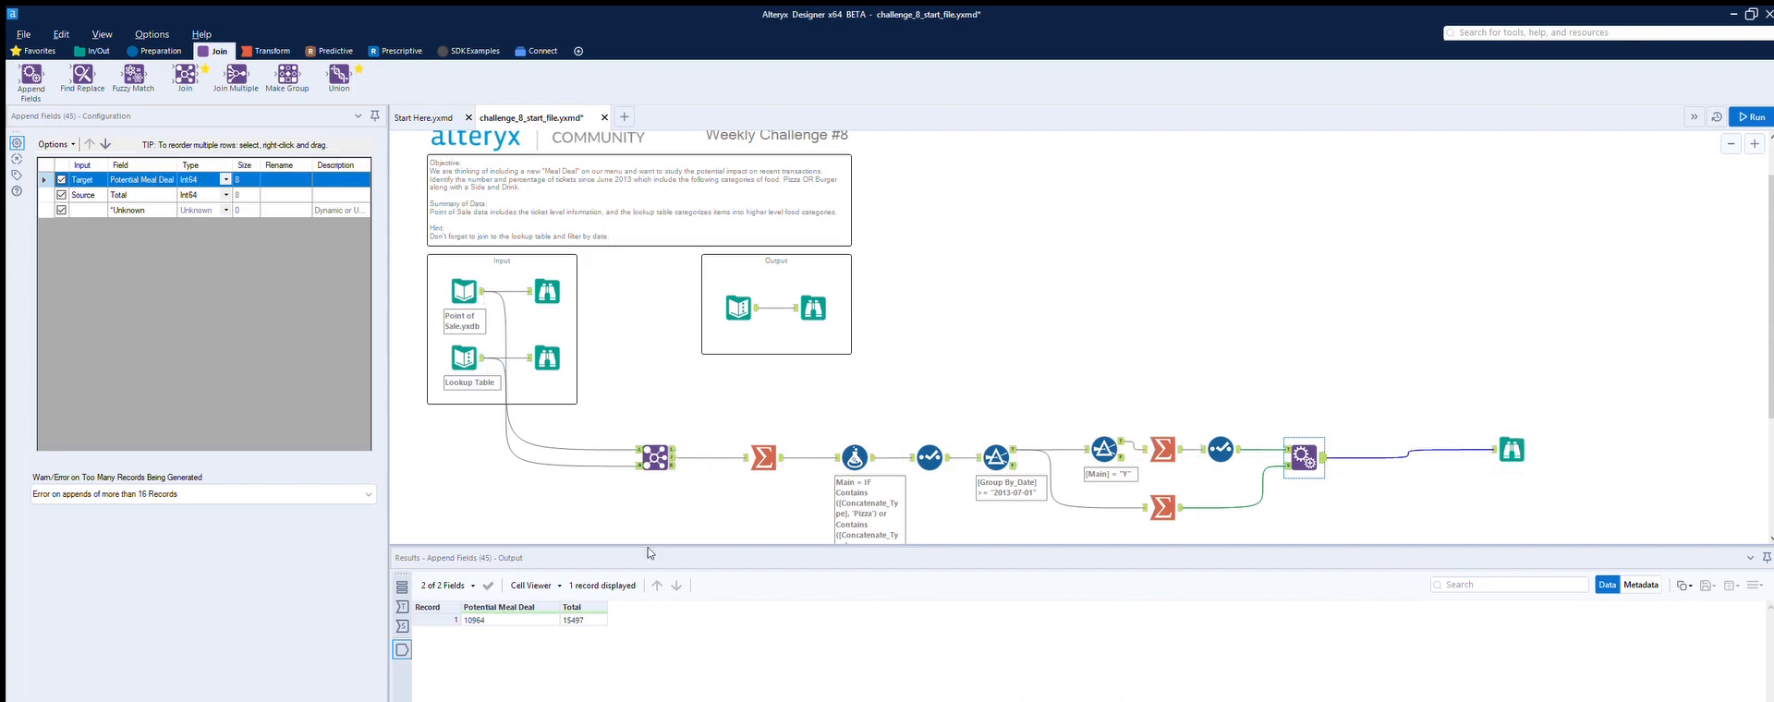
pyautogui.click(814, 307)
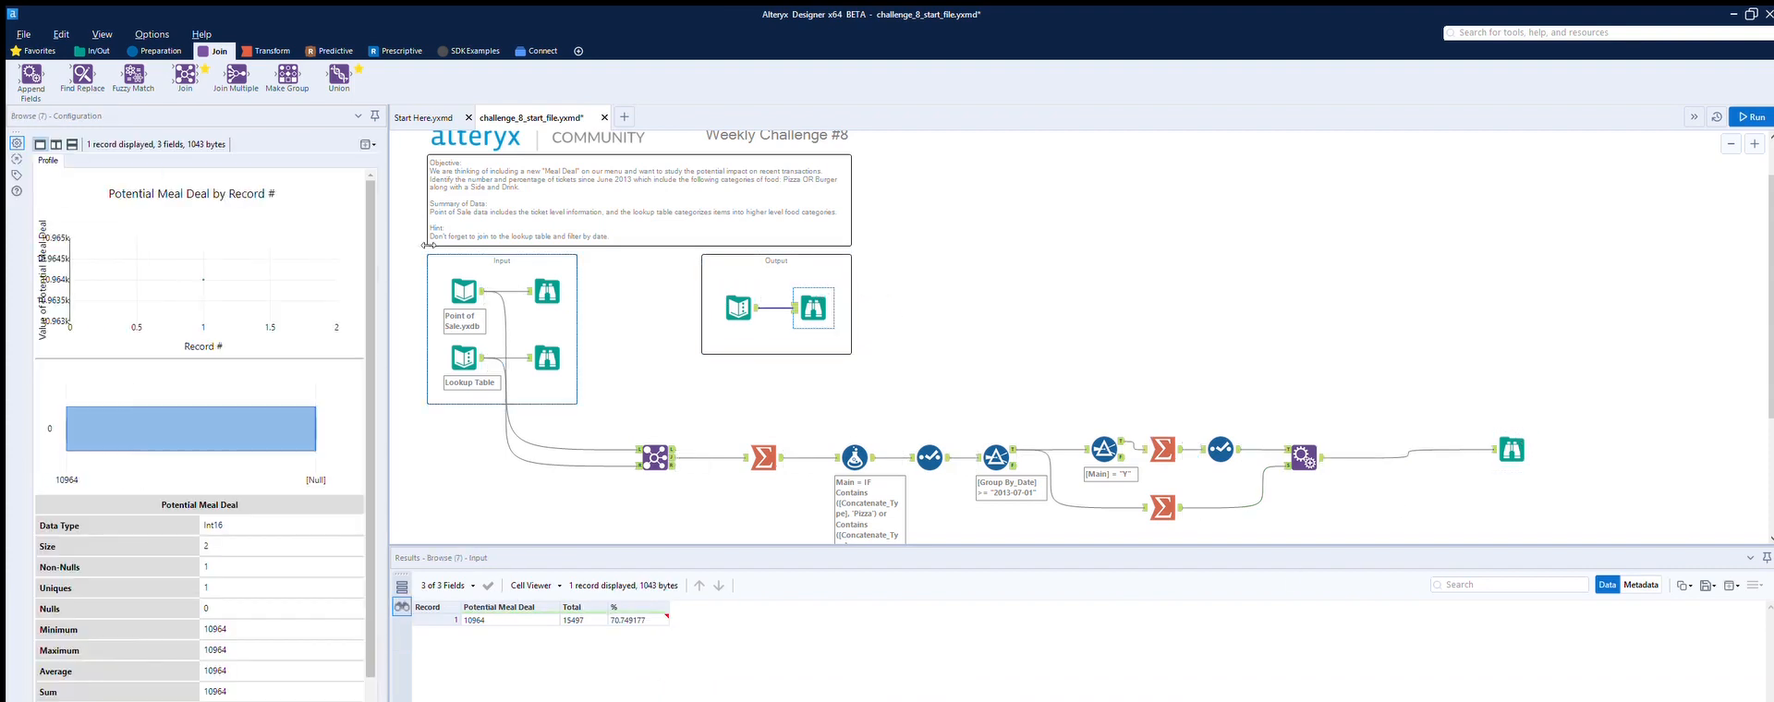
pyautogui.click(1525, 449)
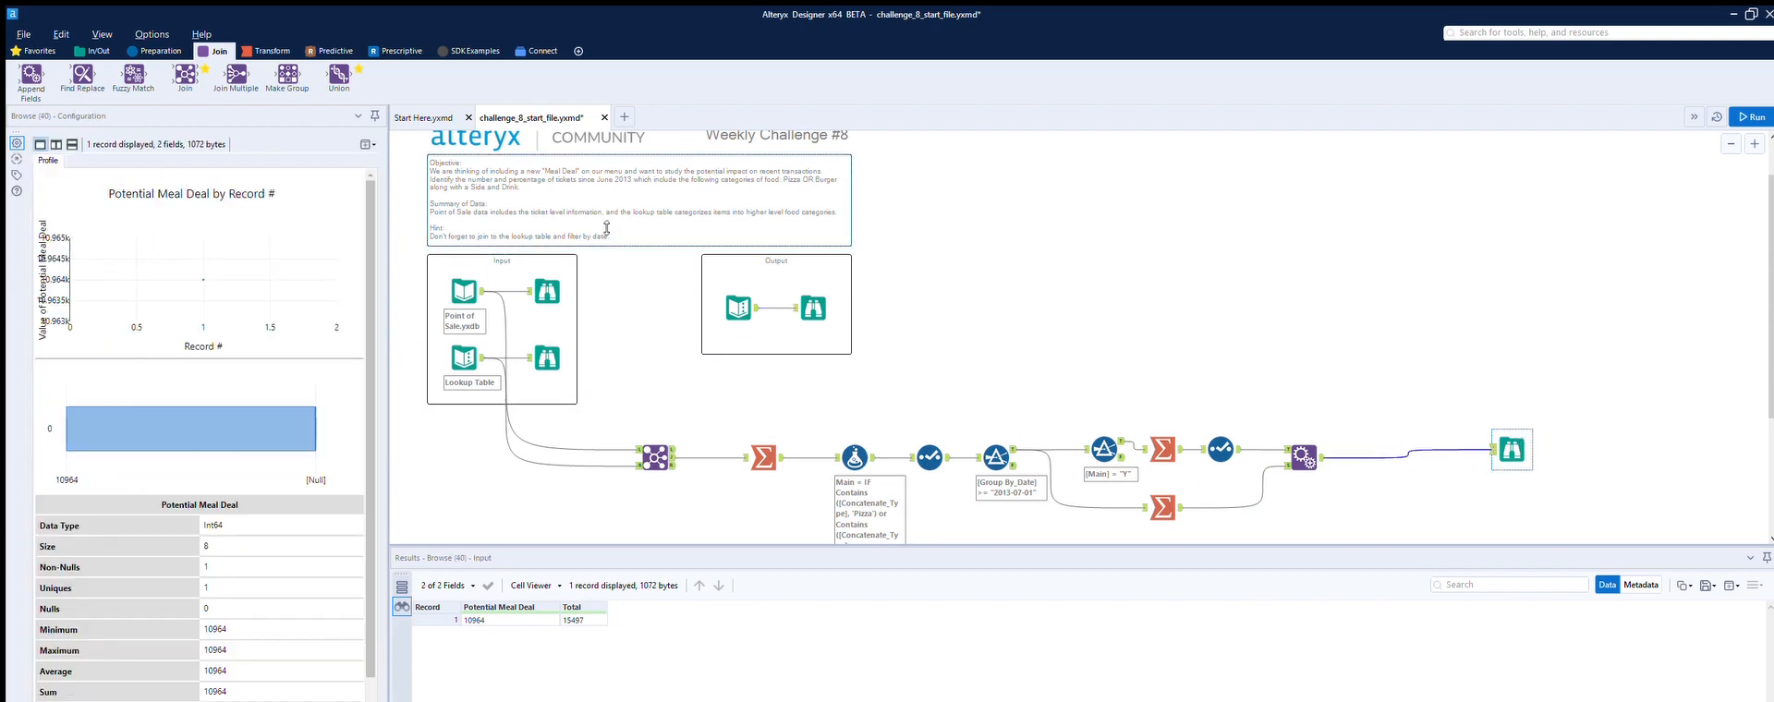
# Step: Insert a Formula tool before the final Browse creating a % field as [Potential Meal Deal]/[Total]
pyautogui.click(157, 51)
pyautogui.moveTo(185, 76); pyautogui.dragTo(1378, 457)
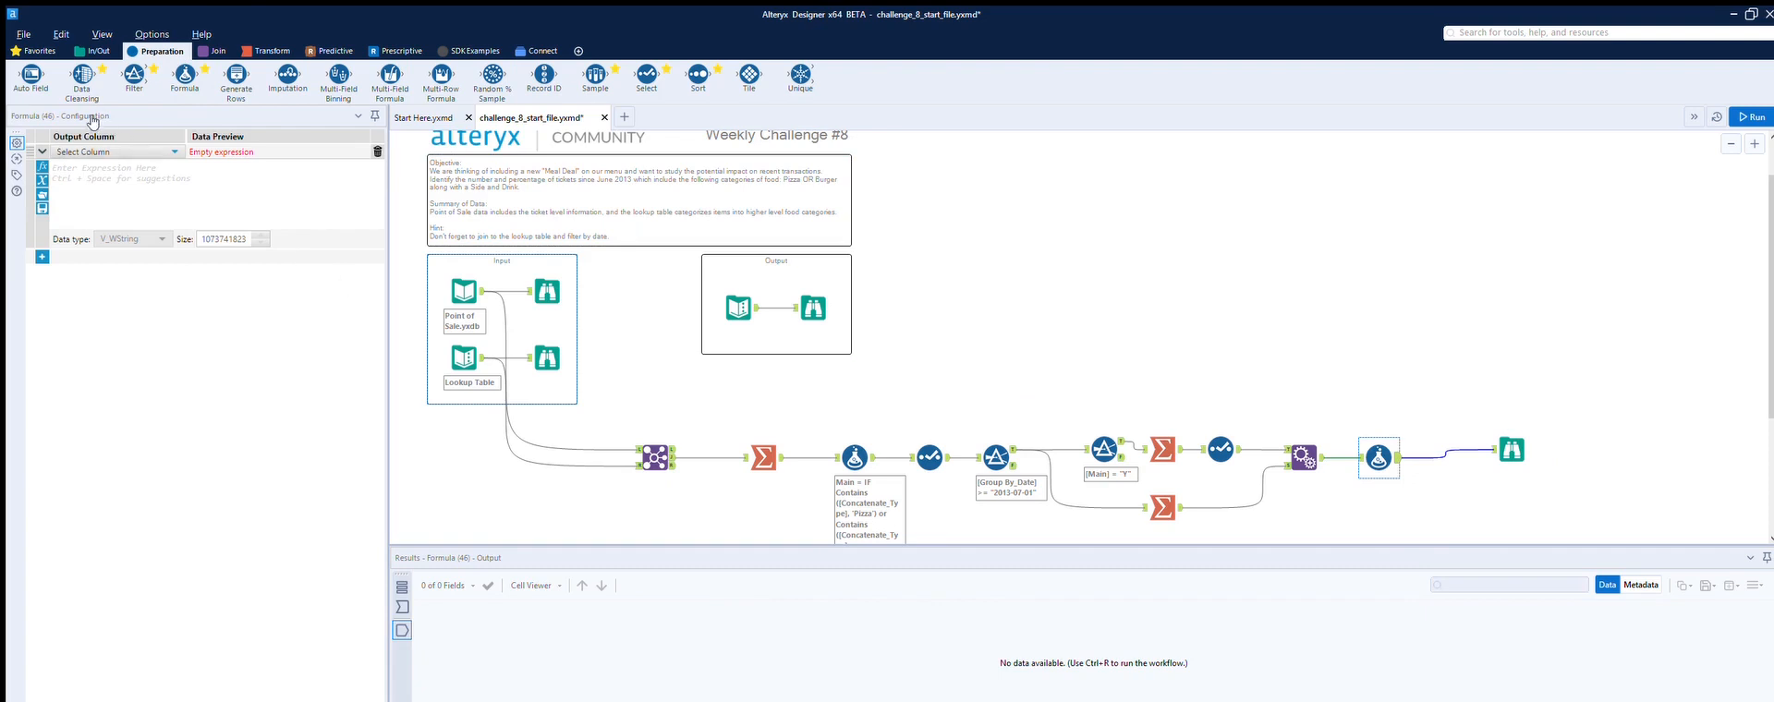
pyautogui.click(89, 151)
pyautogui.click(89, 158)
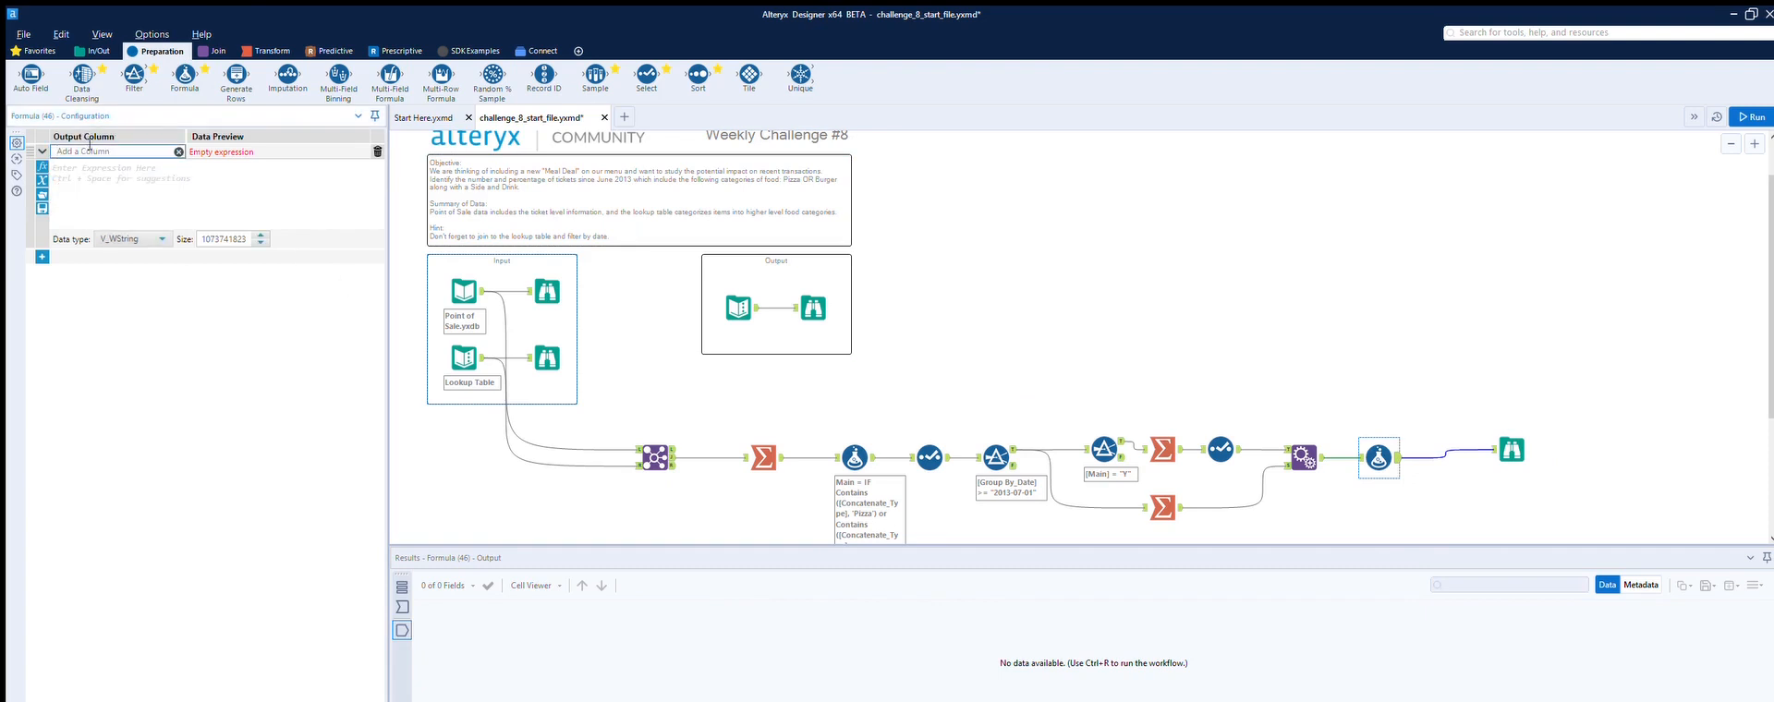
pyautogui.write('%')
pyautogui.press('Tab')
pyautogui.write('[')
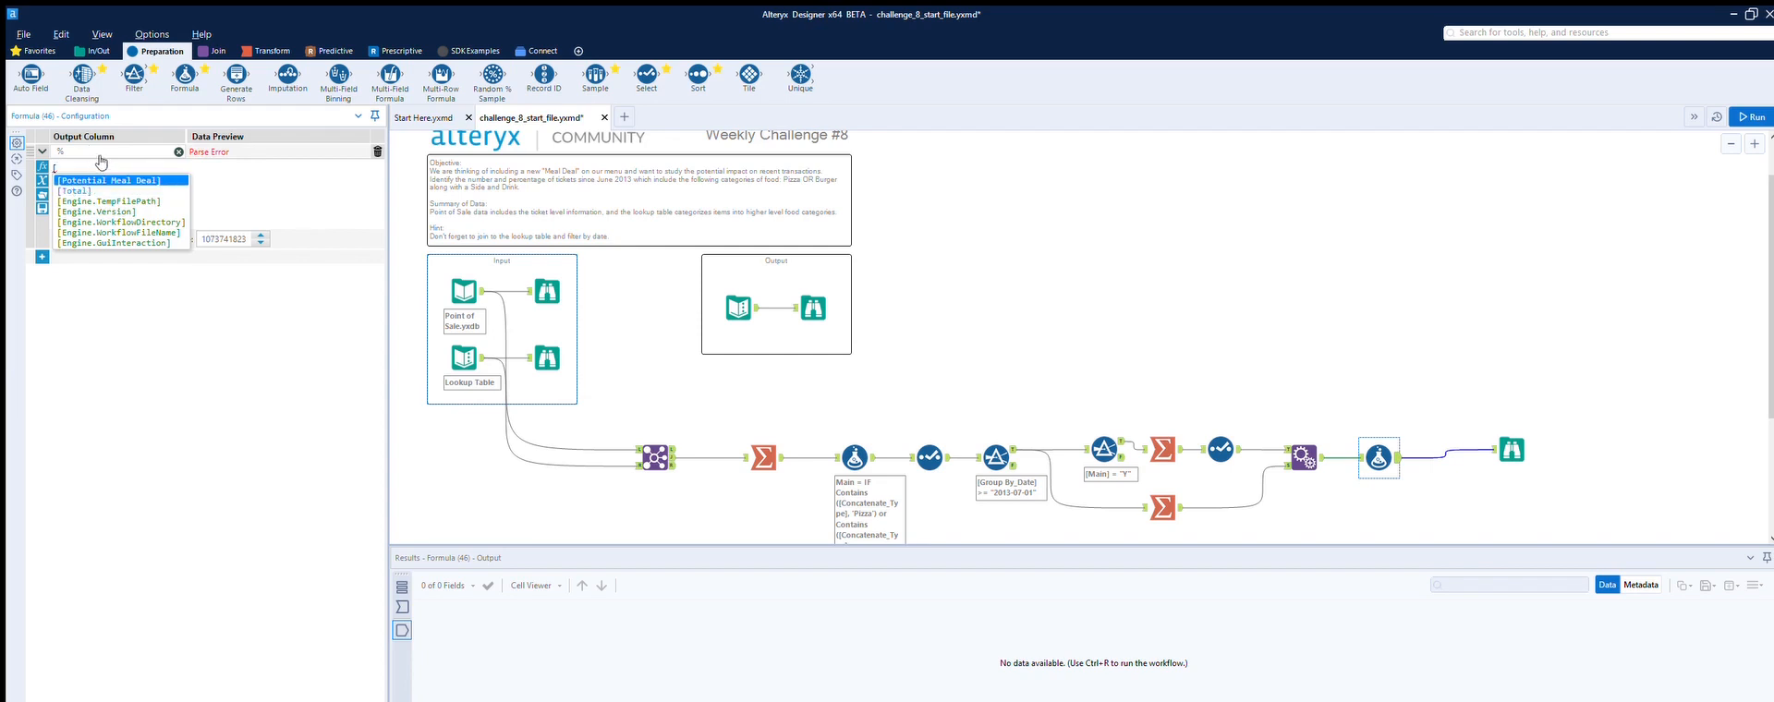
pyautogui.press('Return')
pyautogui.write('/')
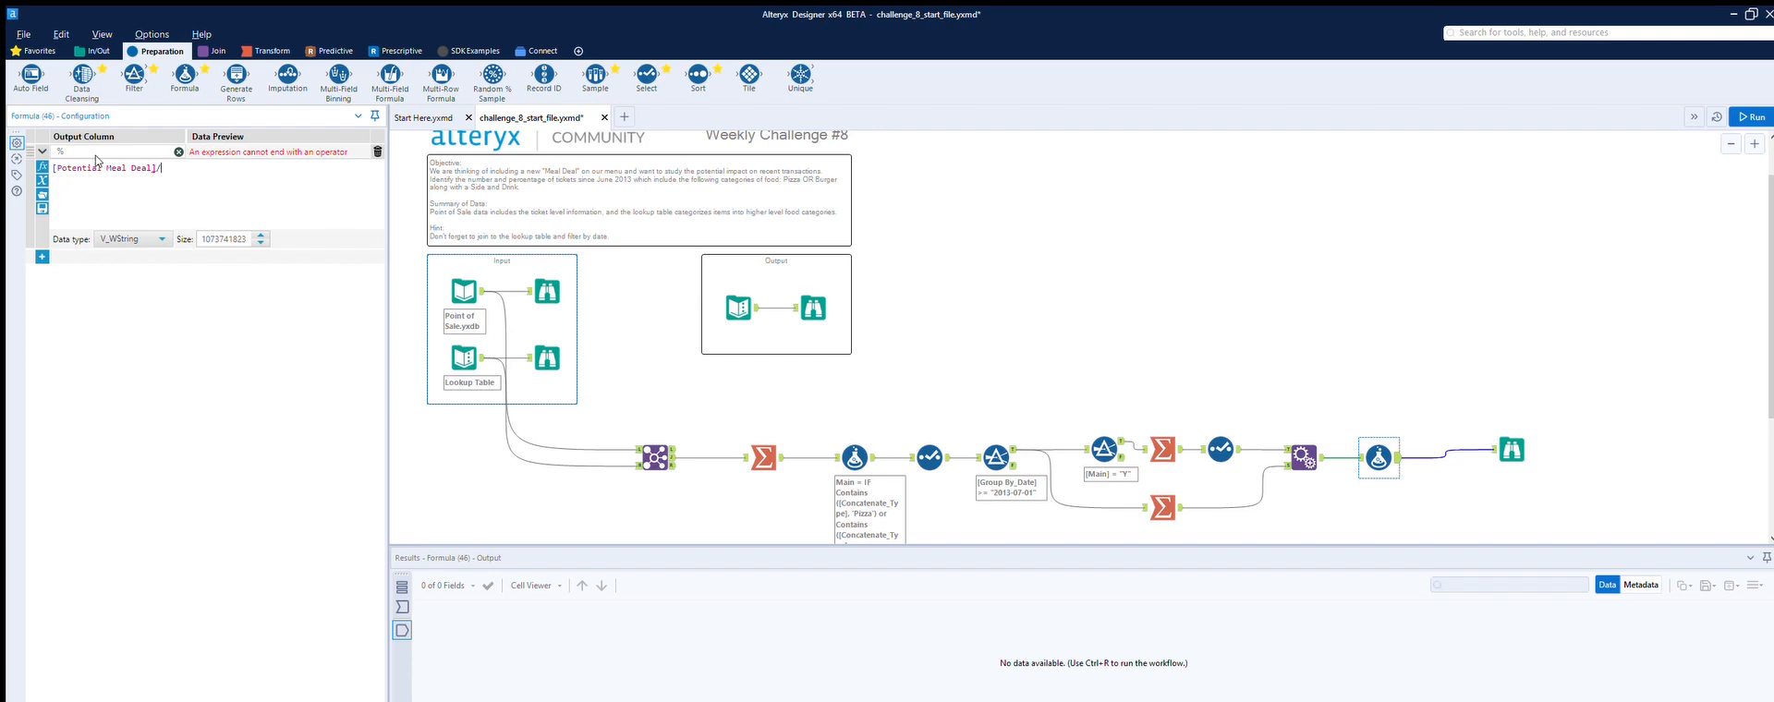
pyautogui.write('[')
pyautogui.press('Down')
pyautogui.press('Return')
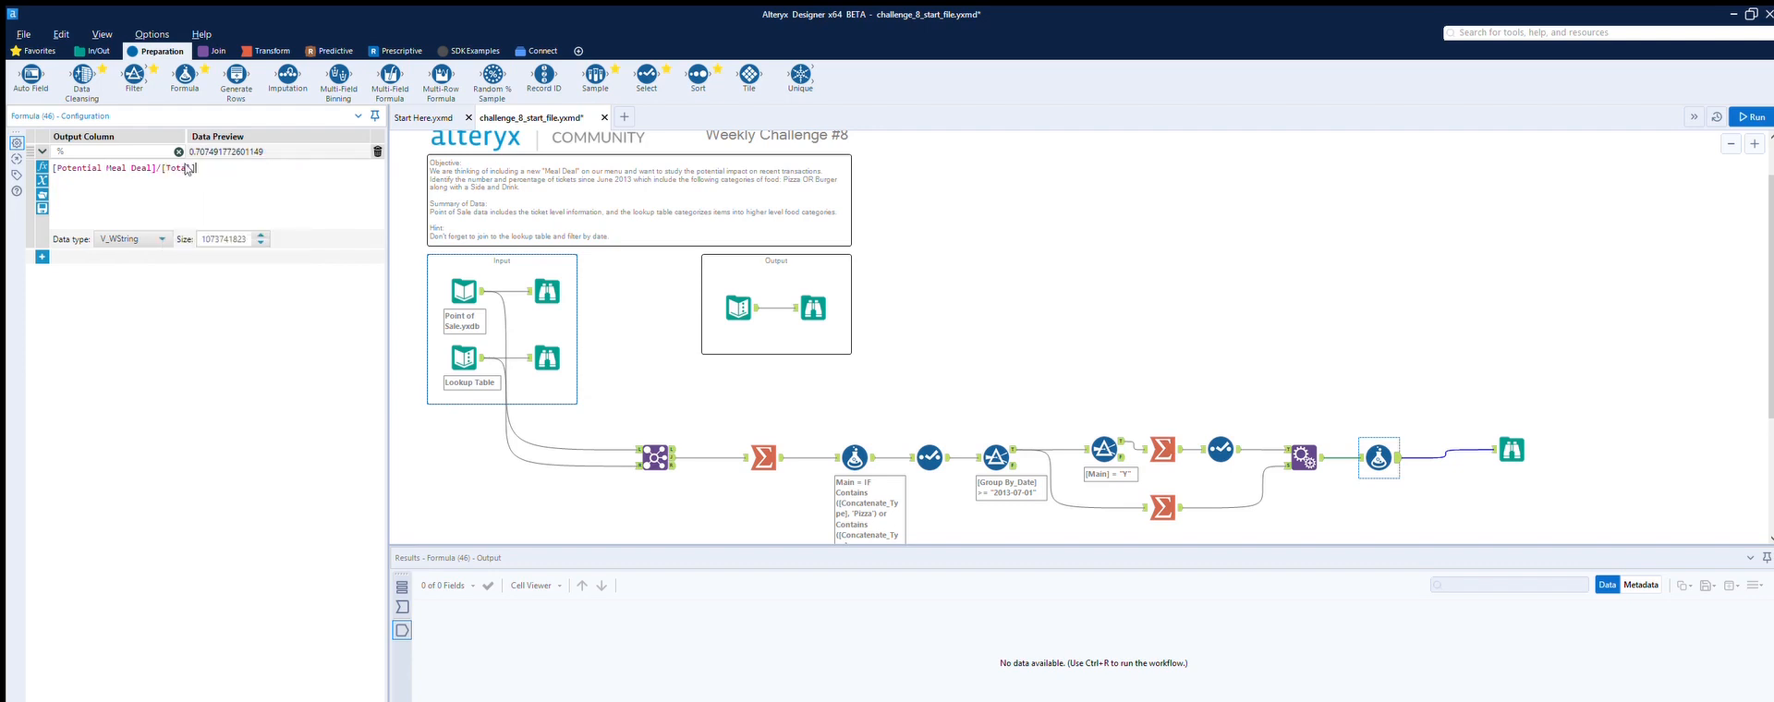
# Step: Set the % field's data type to Double
pyautogui.click(159, 239)
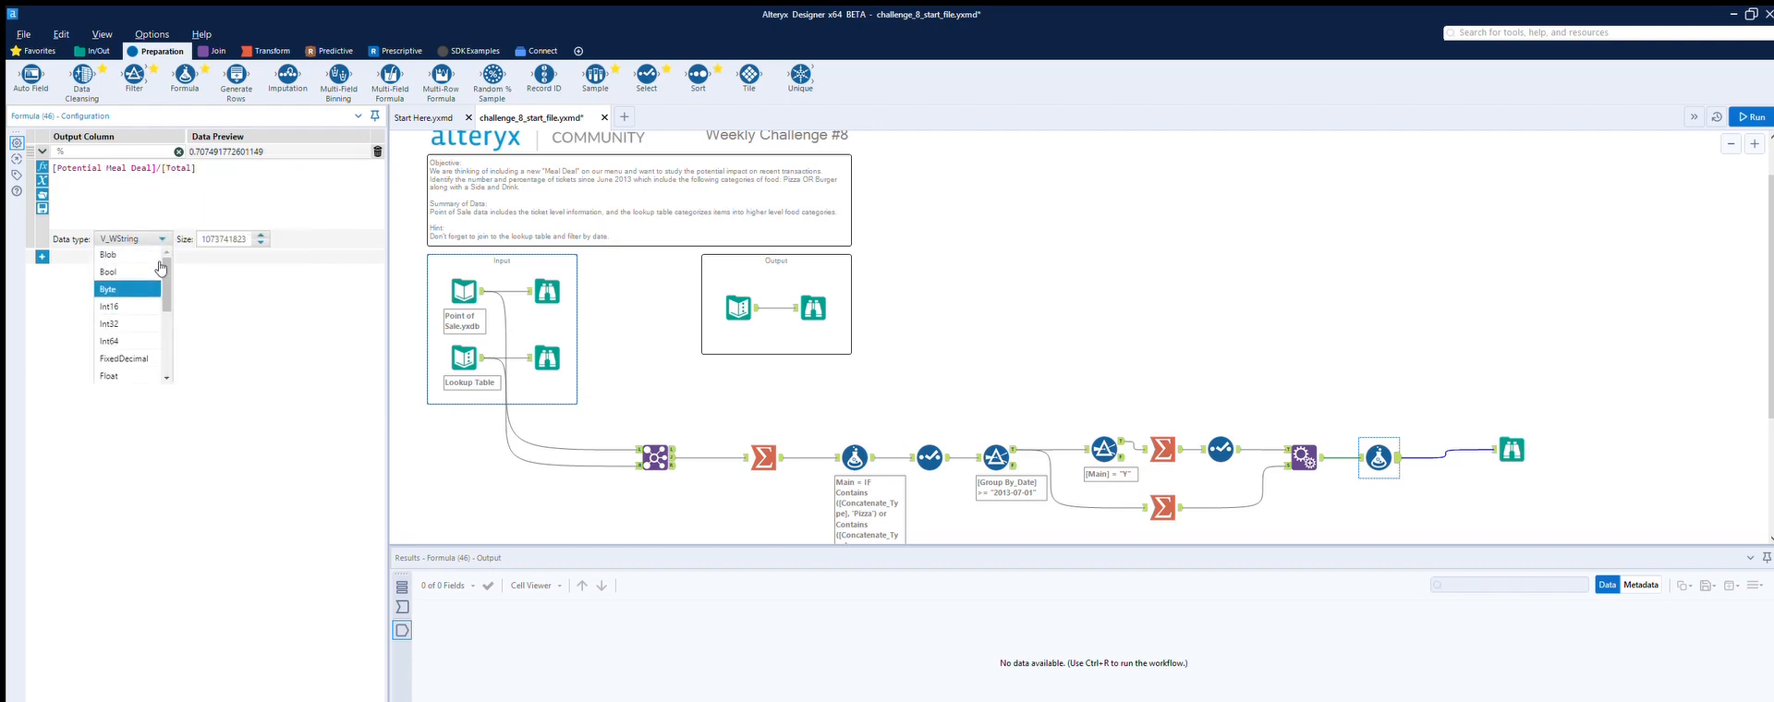
pyautogui.press('Escape')
pyautogui.click(161, 238)
pyautogui.scroll(2, 164, 287)
pyautogui.scroll(-1, 164, 287)
pyautogui.click(128, 296)
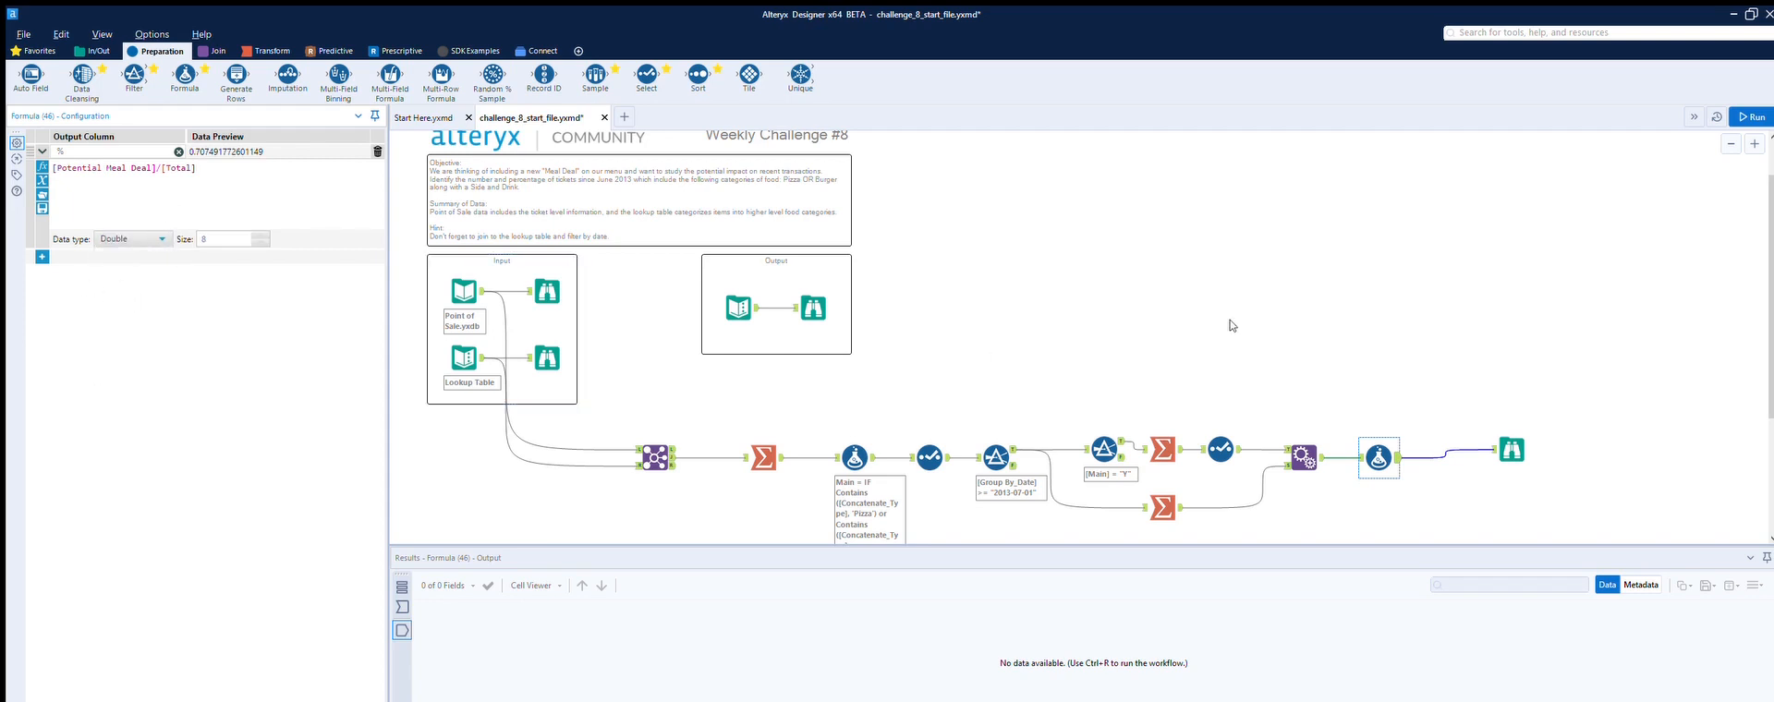
# Step: Run the workflow and inspect the final Browse results
pyautogui.click(1751, 117)
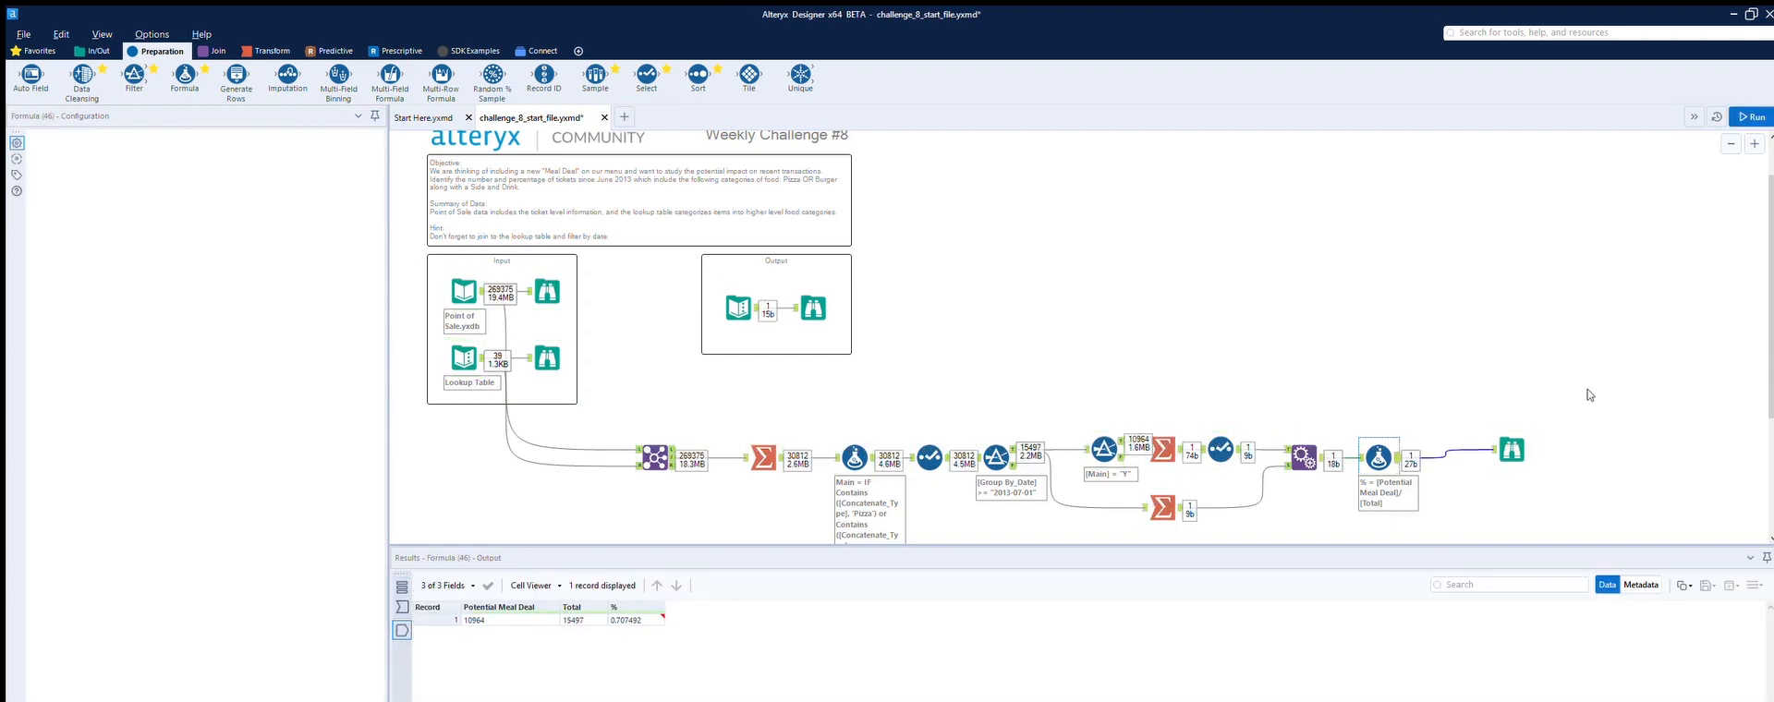
pyautogui.click(1530, 435)
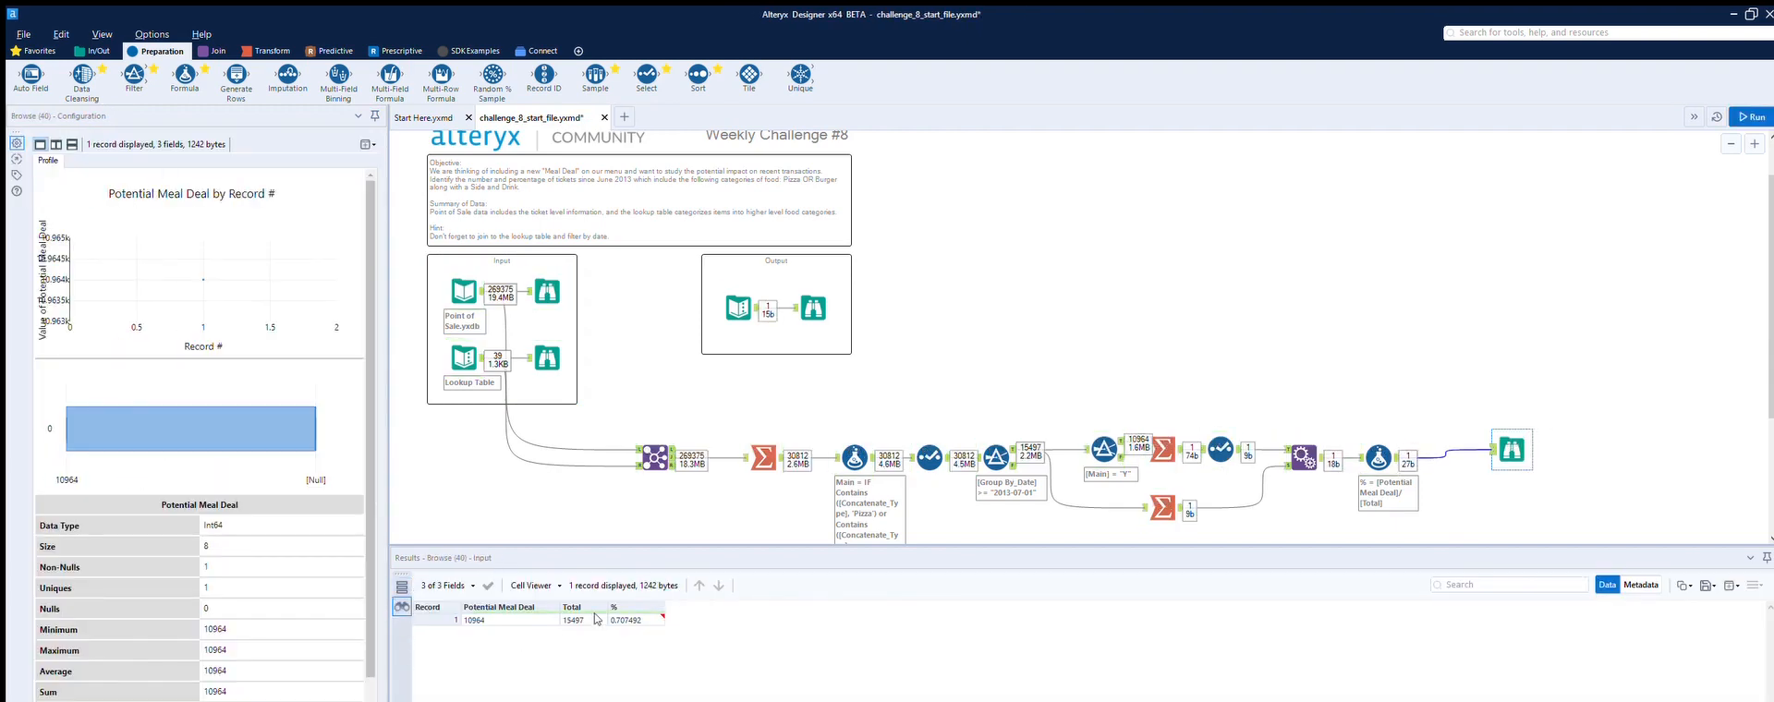
# Step: Multiply the % expression by 100 and run the workflow again
pyautogui.click(1378, 457)
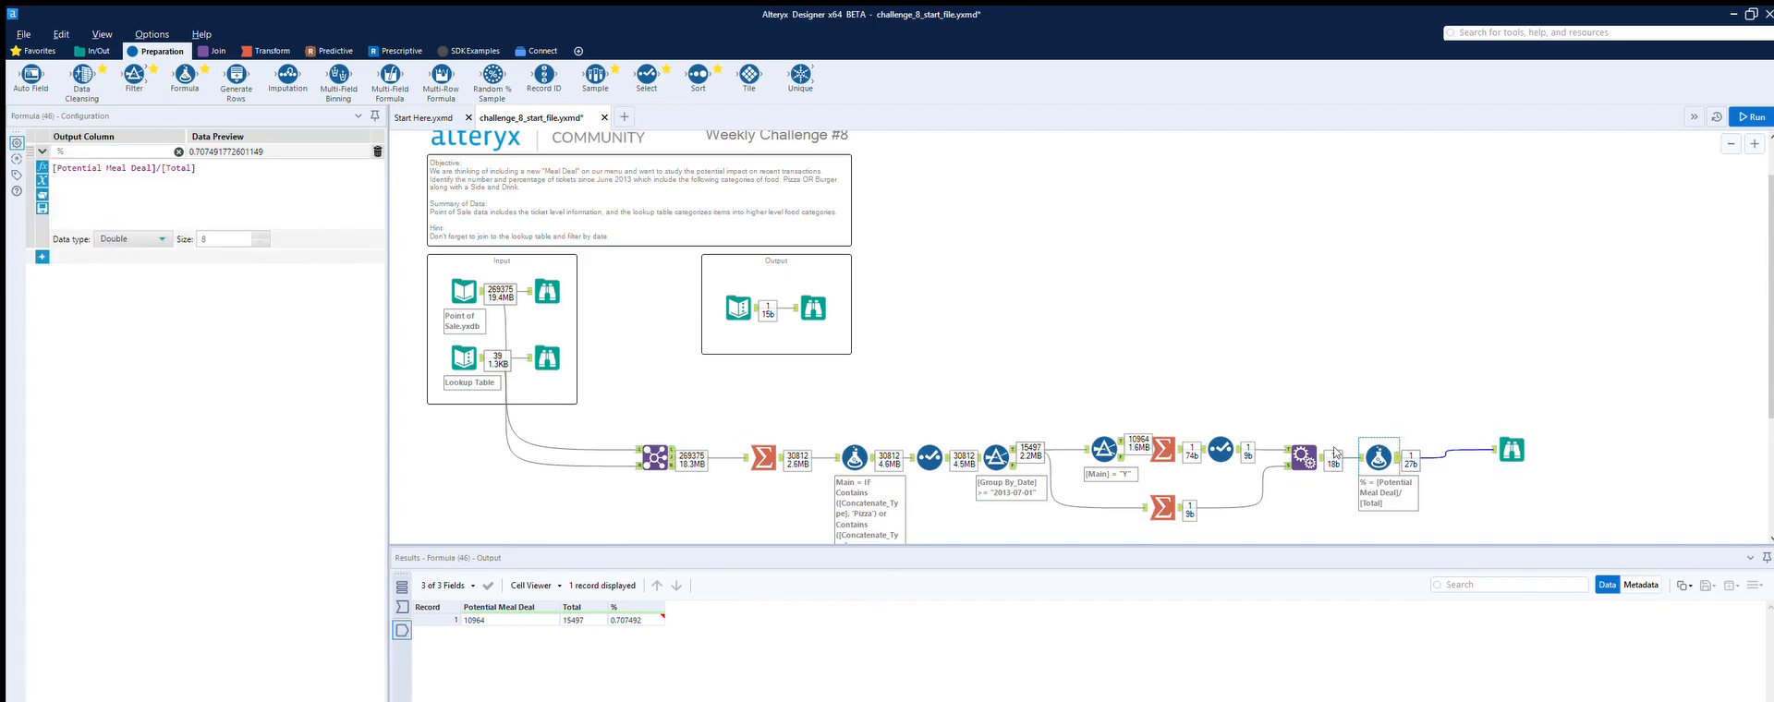
pyautogui.click(288, 186)
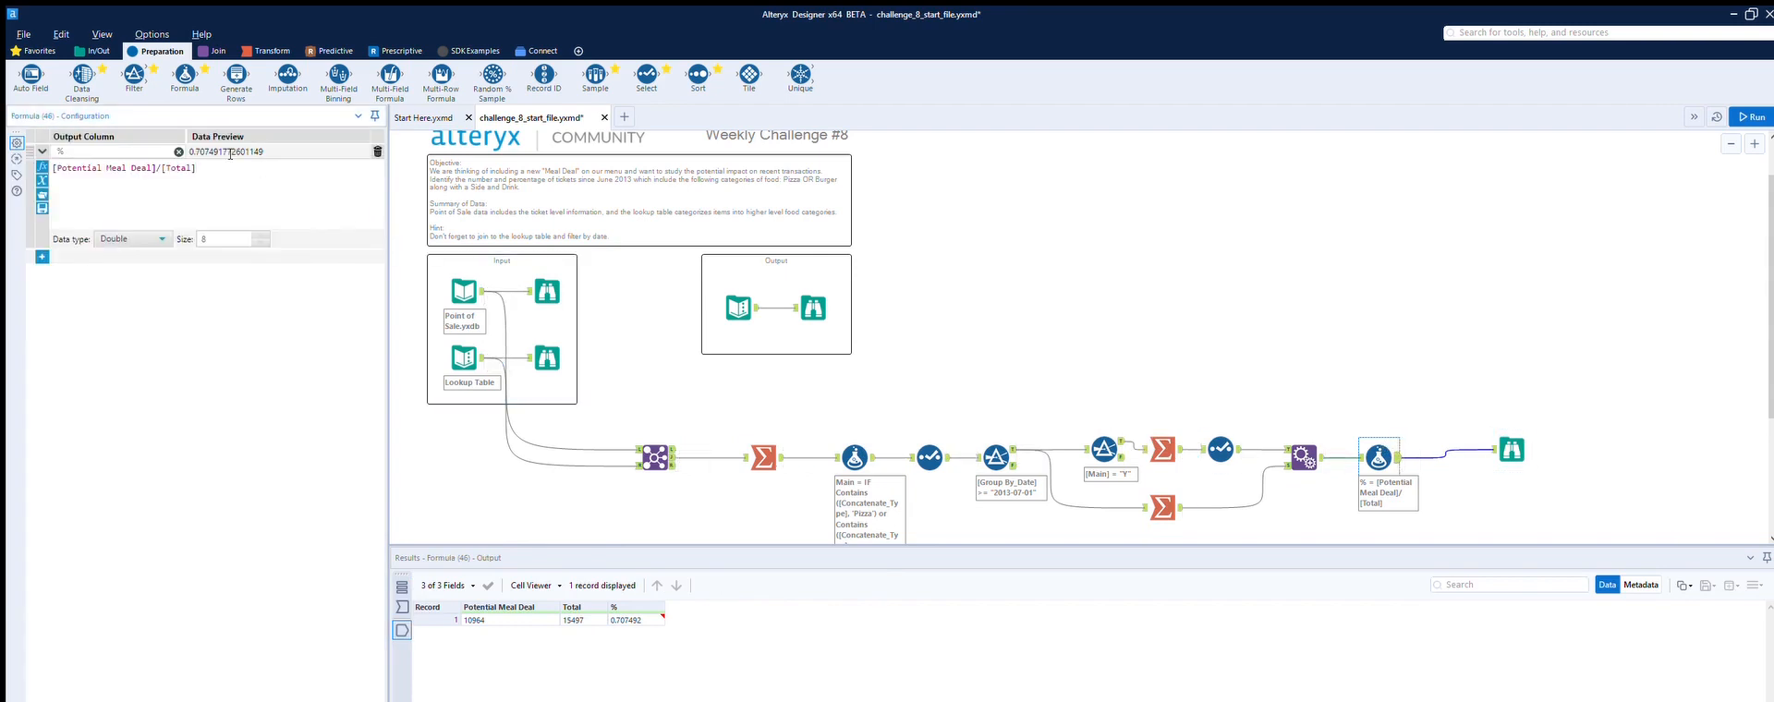
pyautogui.write('*100')
pyautogui.click(1749, 117)
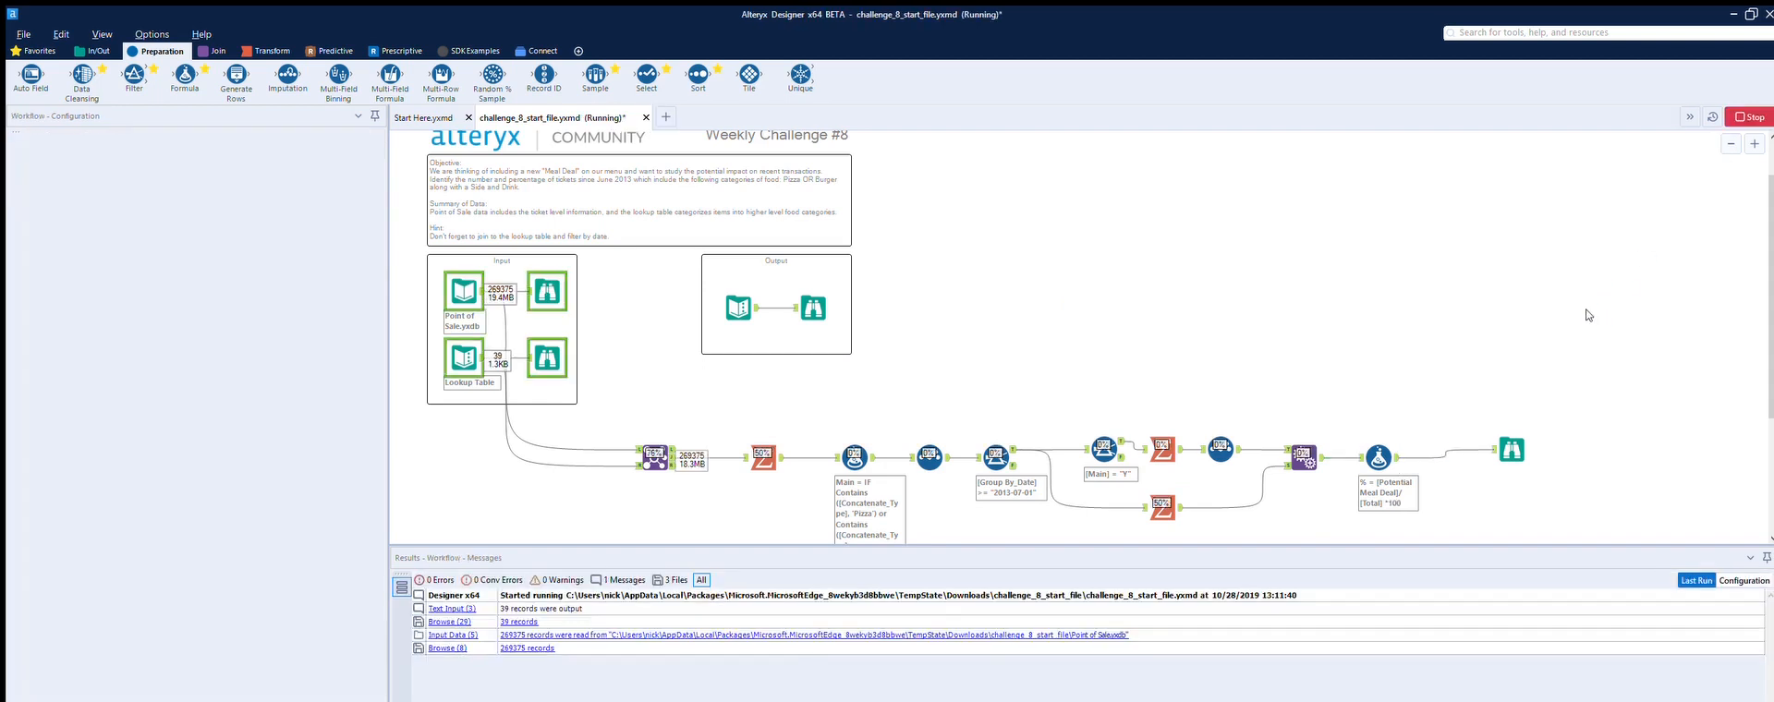
# Step: Inspect the final Browse and output Browse results
pyautogui.click(1511, 450)
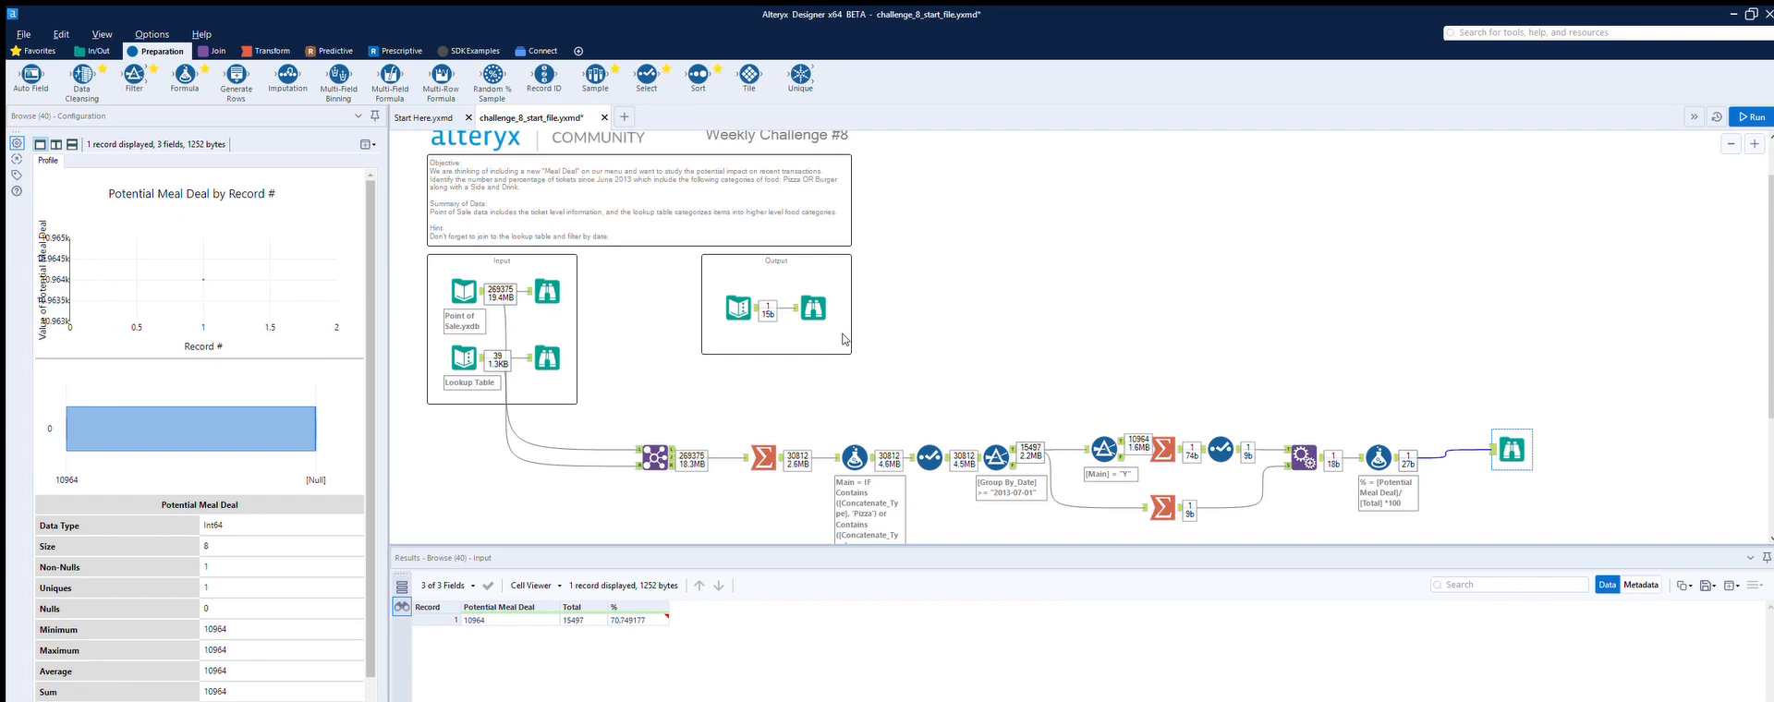
pyautogui.click(813, 308)
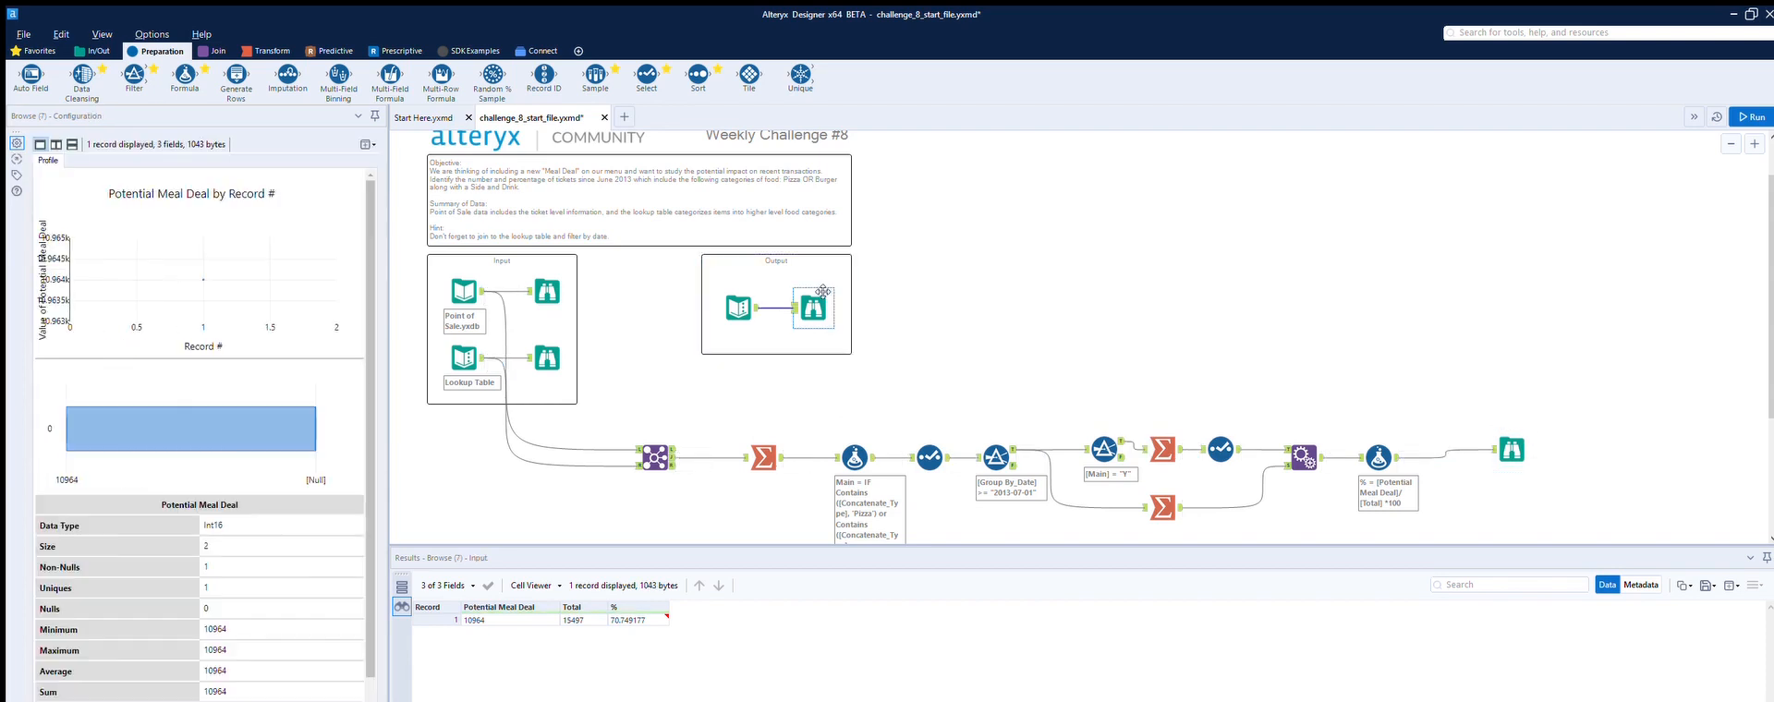
pyautogui.click(1510, 455)
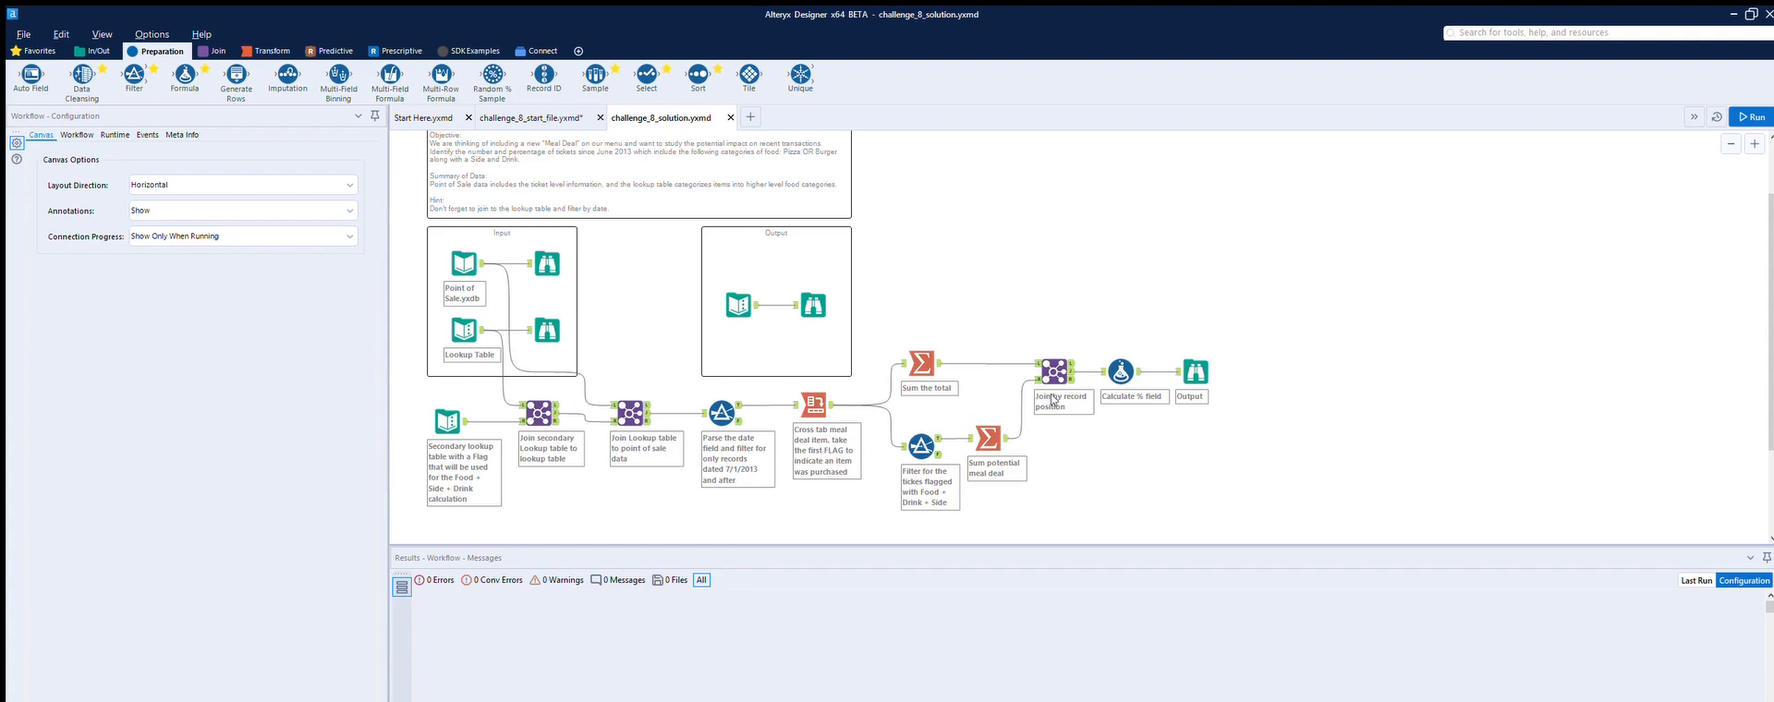
# Step: Open the solution workflow, run it, and examine each tool's configuration and results
pyautogui.click(446, 404)
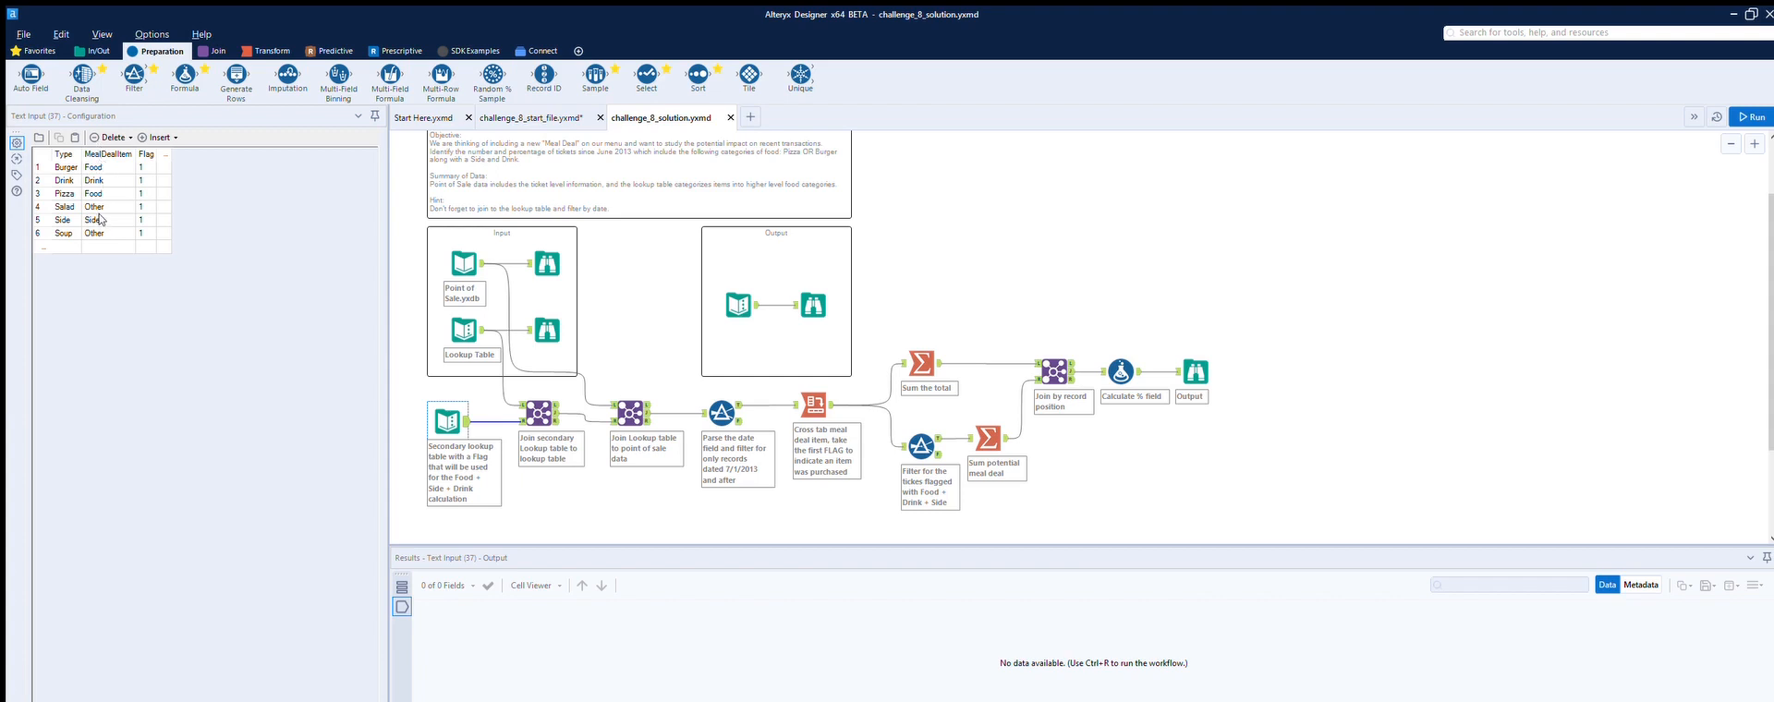
pyautogui.click(539, 406)
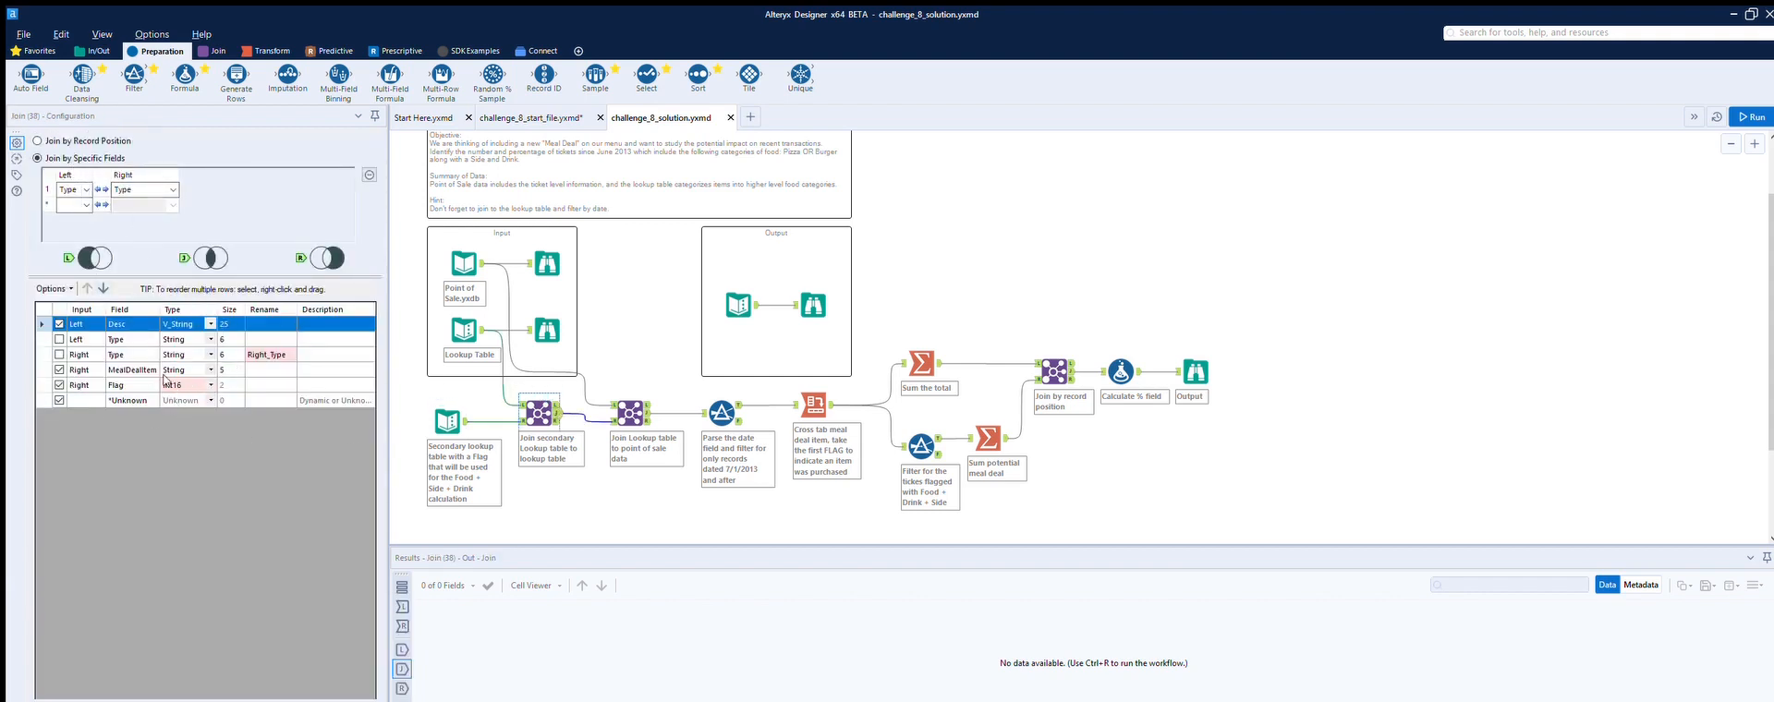
pyautogui.click(563, 398)
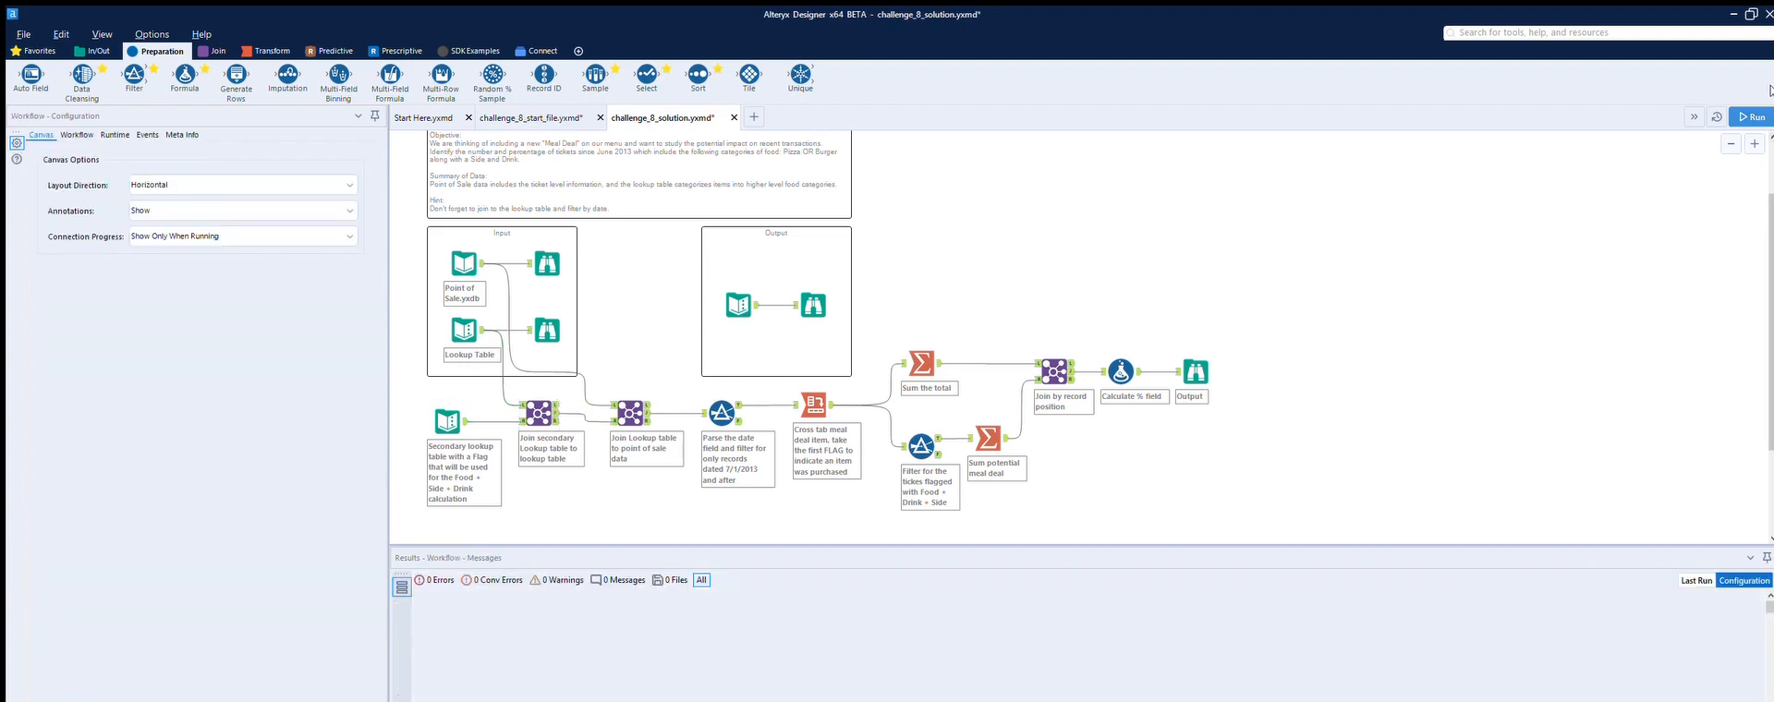
pyautogui.click(1752, 117)
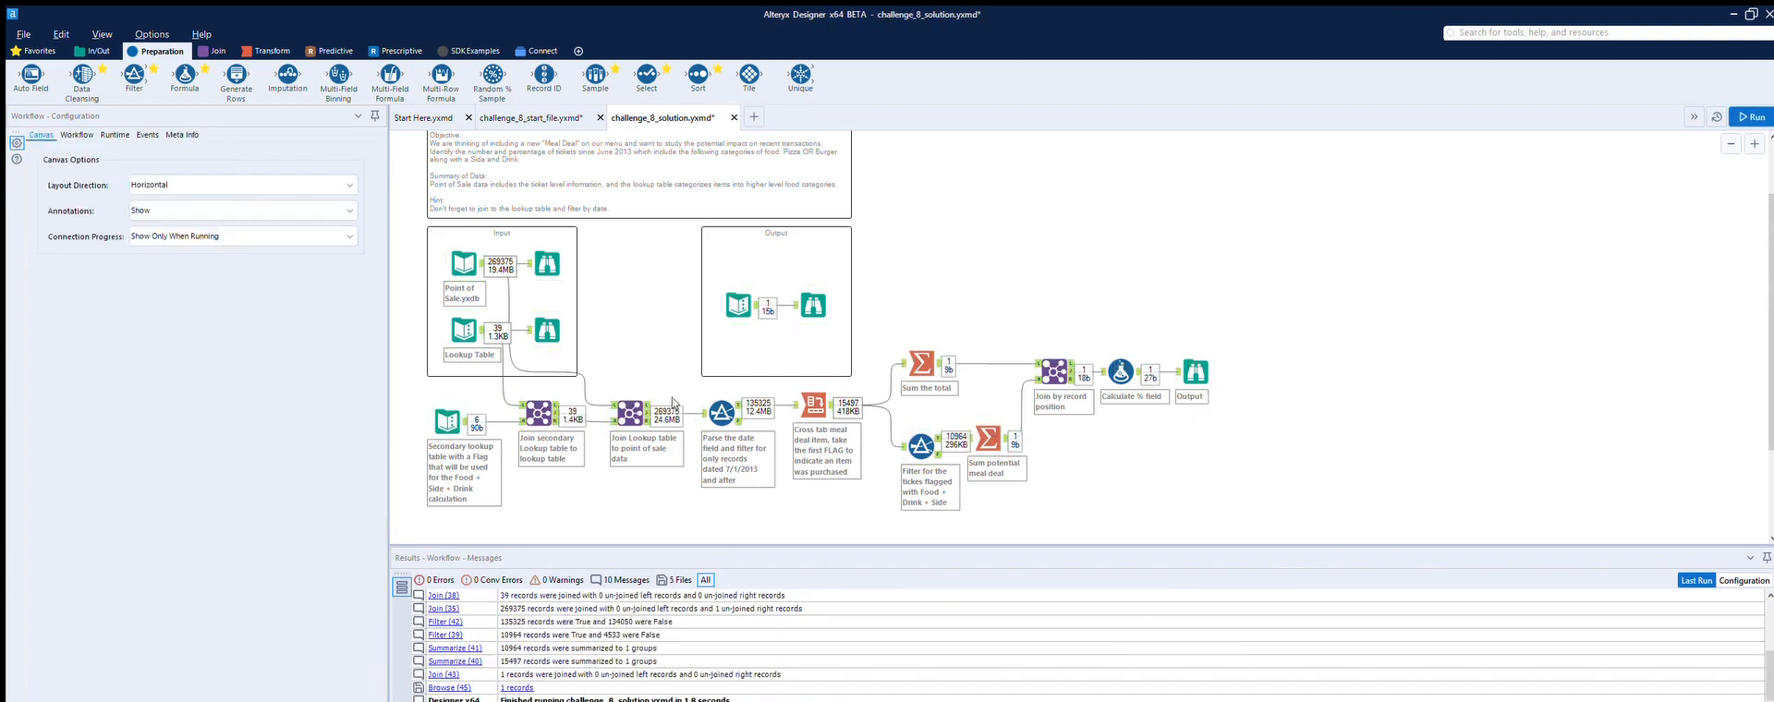
pyautogui.click(536, 397)
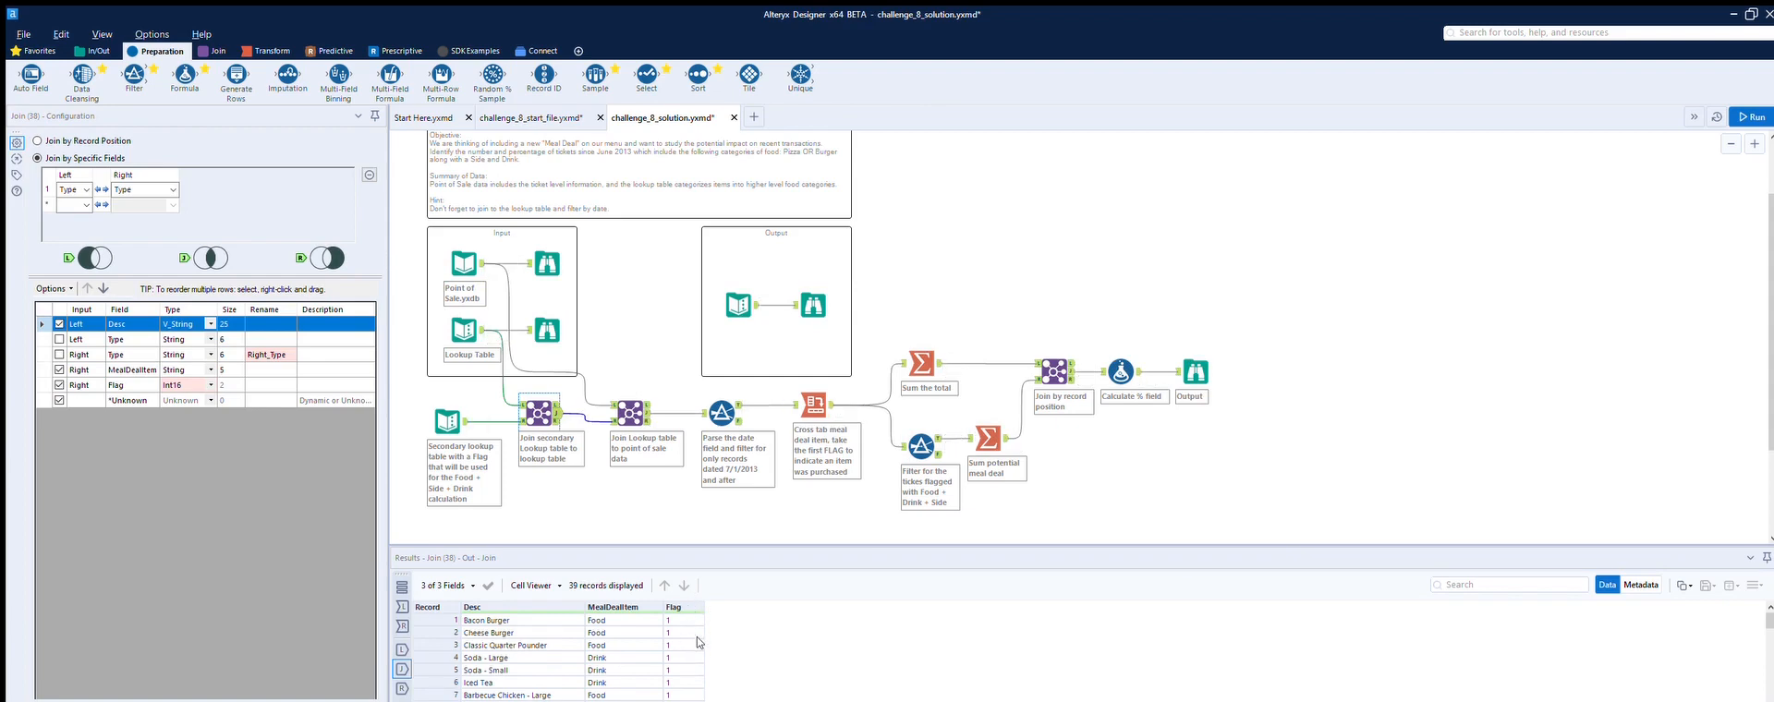
pyautogui.click(636, 406)
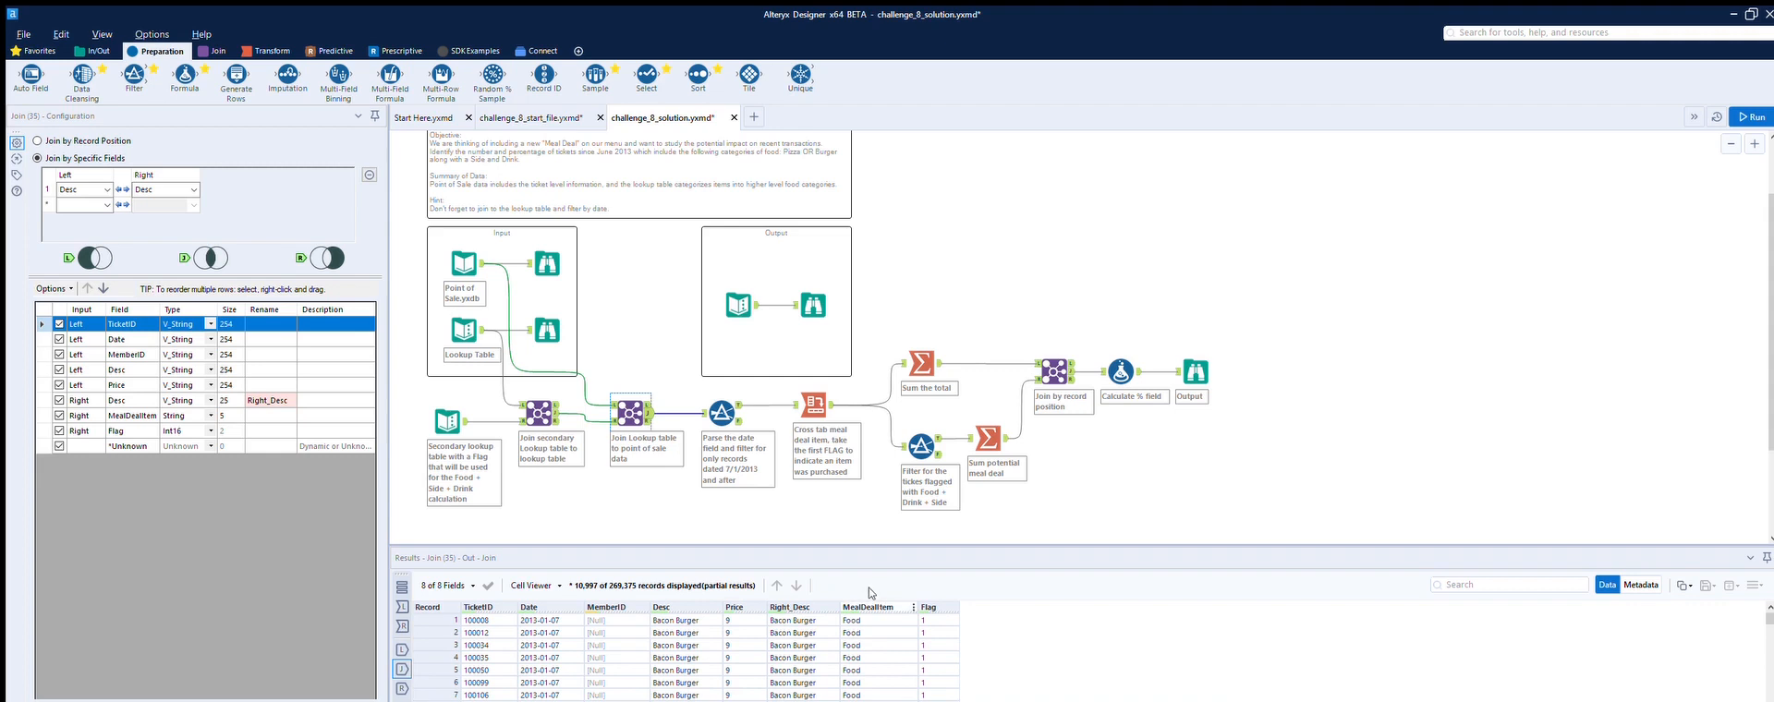
pyautogui.click(815, 396)
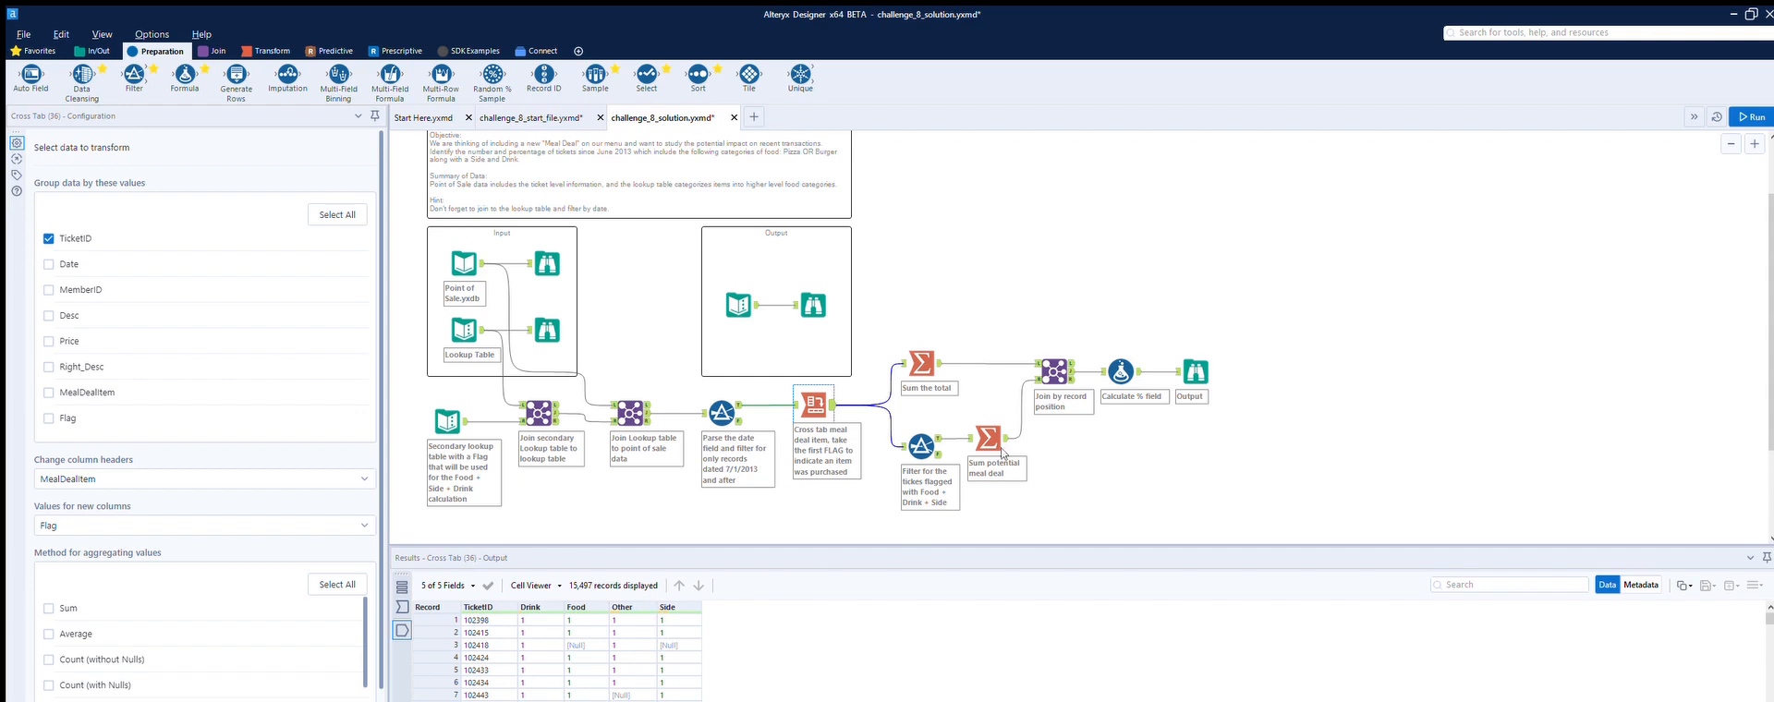
pyautogui.click(927, 348)
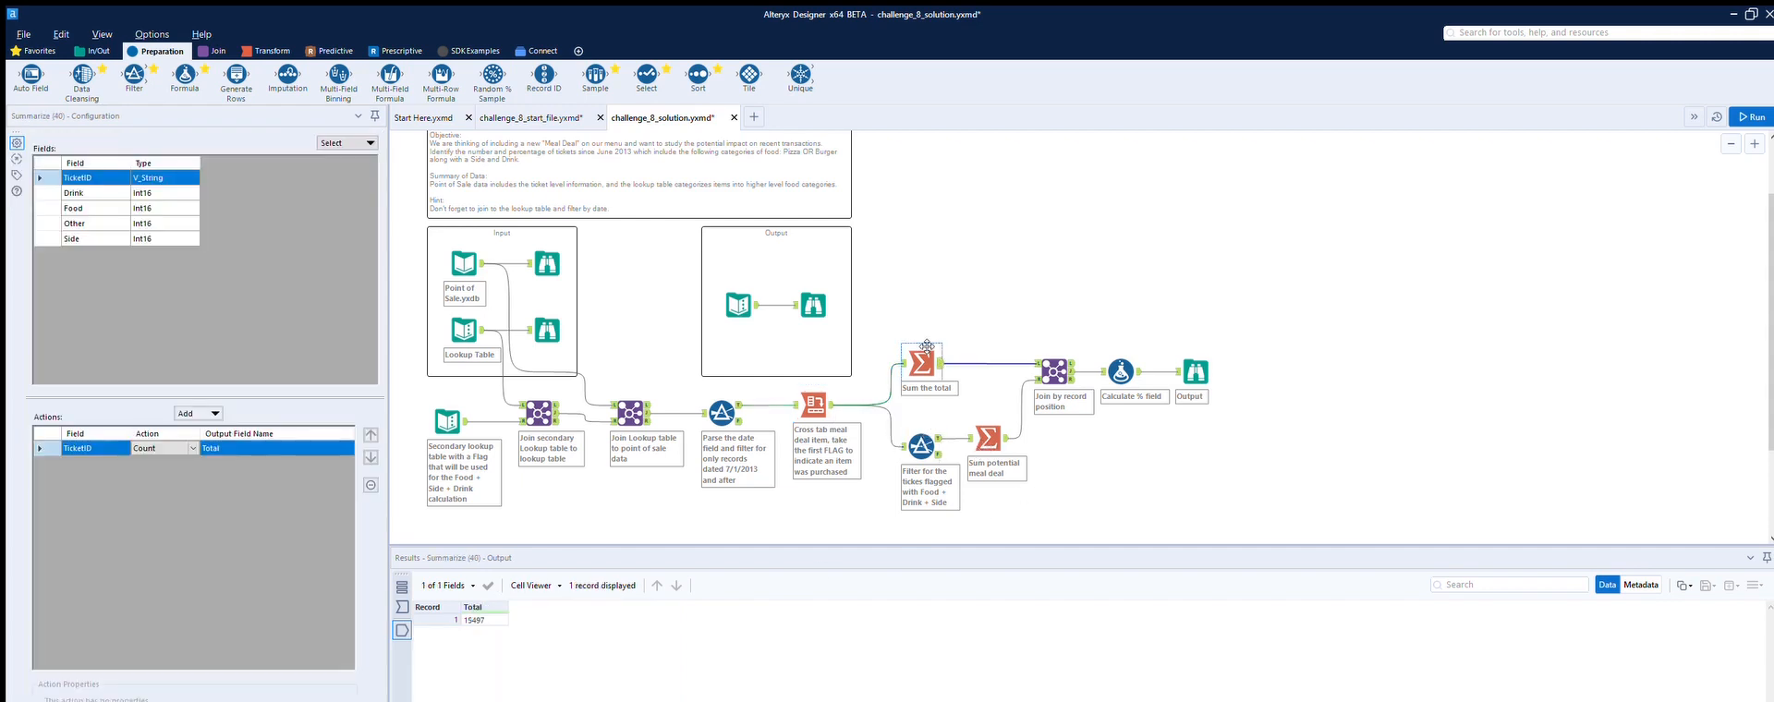
pyautogui.click(927, 430)
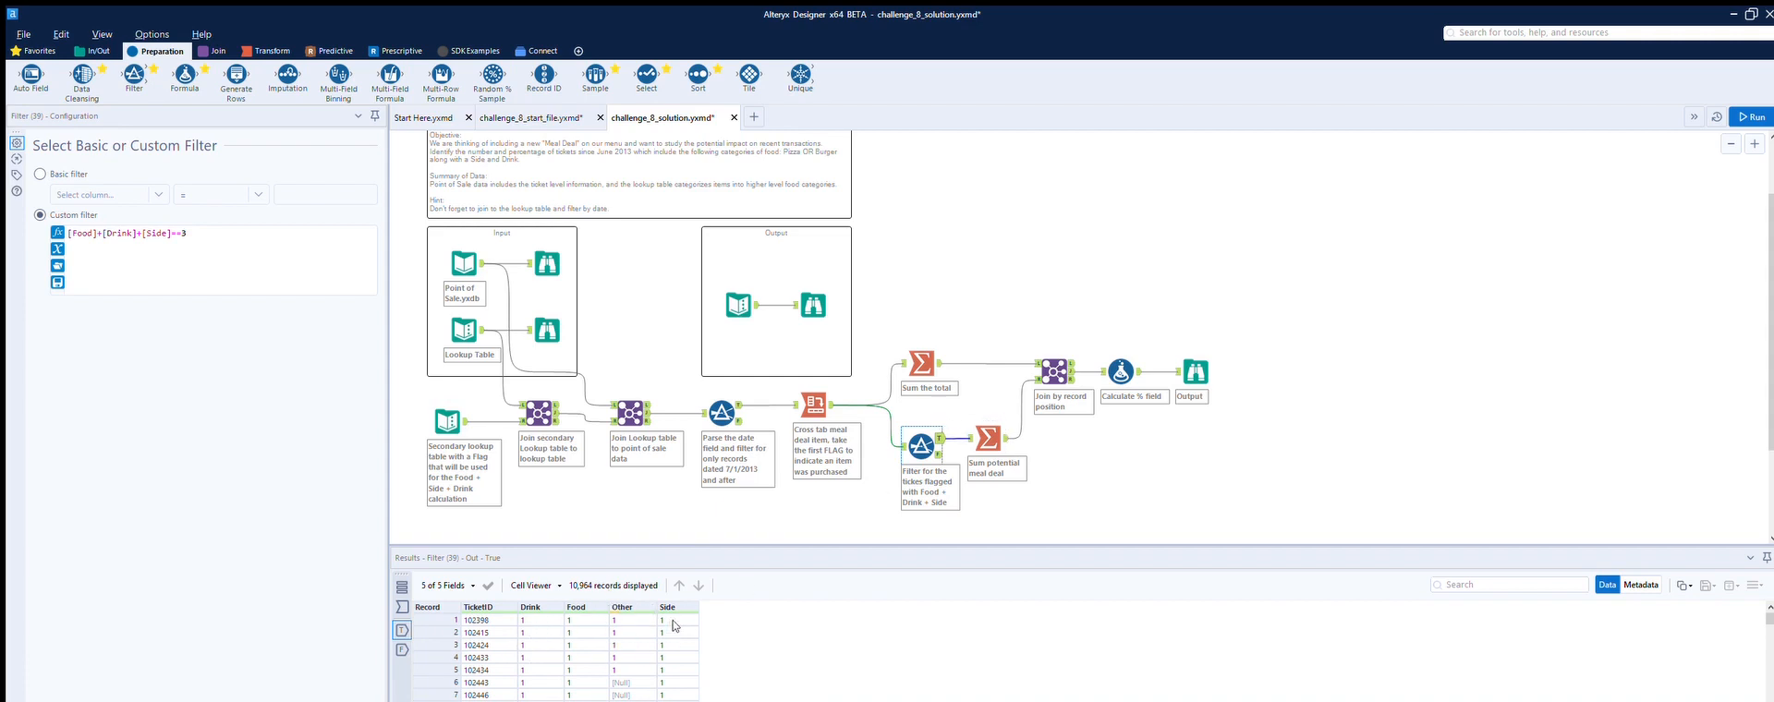
pyautogui.click(1000, 427)
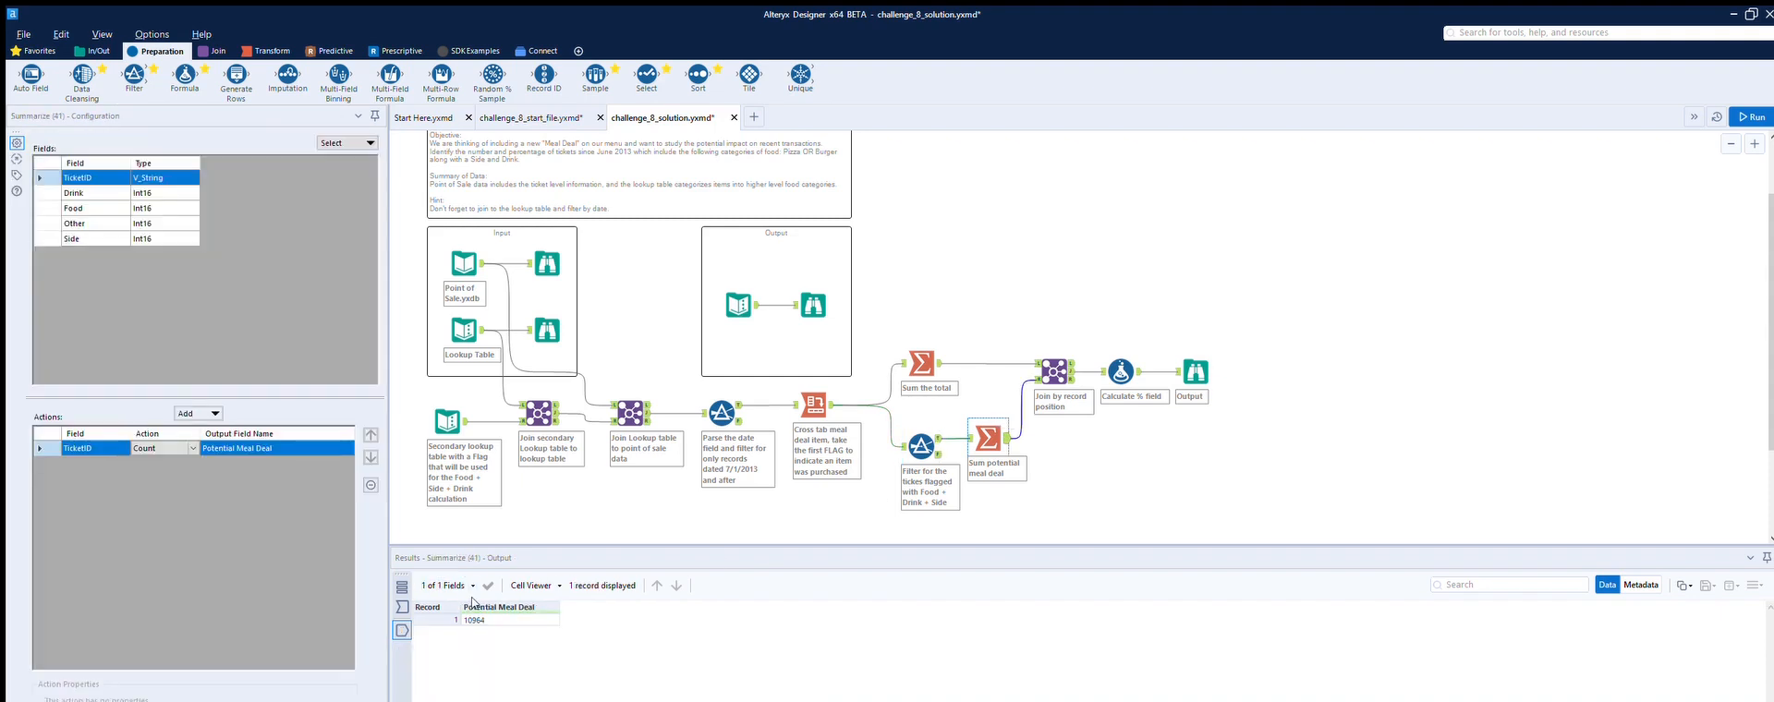
pyautogui.click(723, 409)
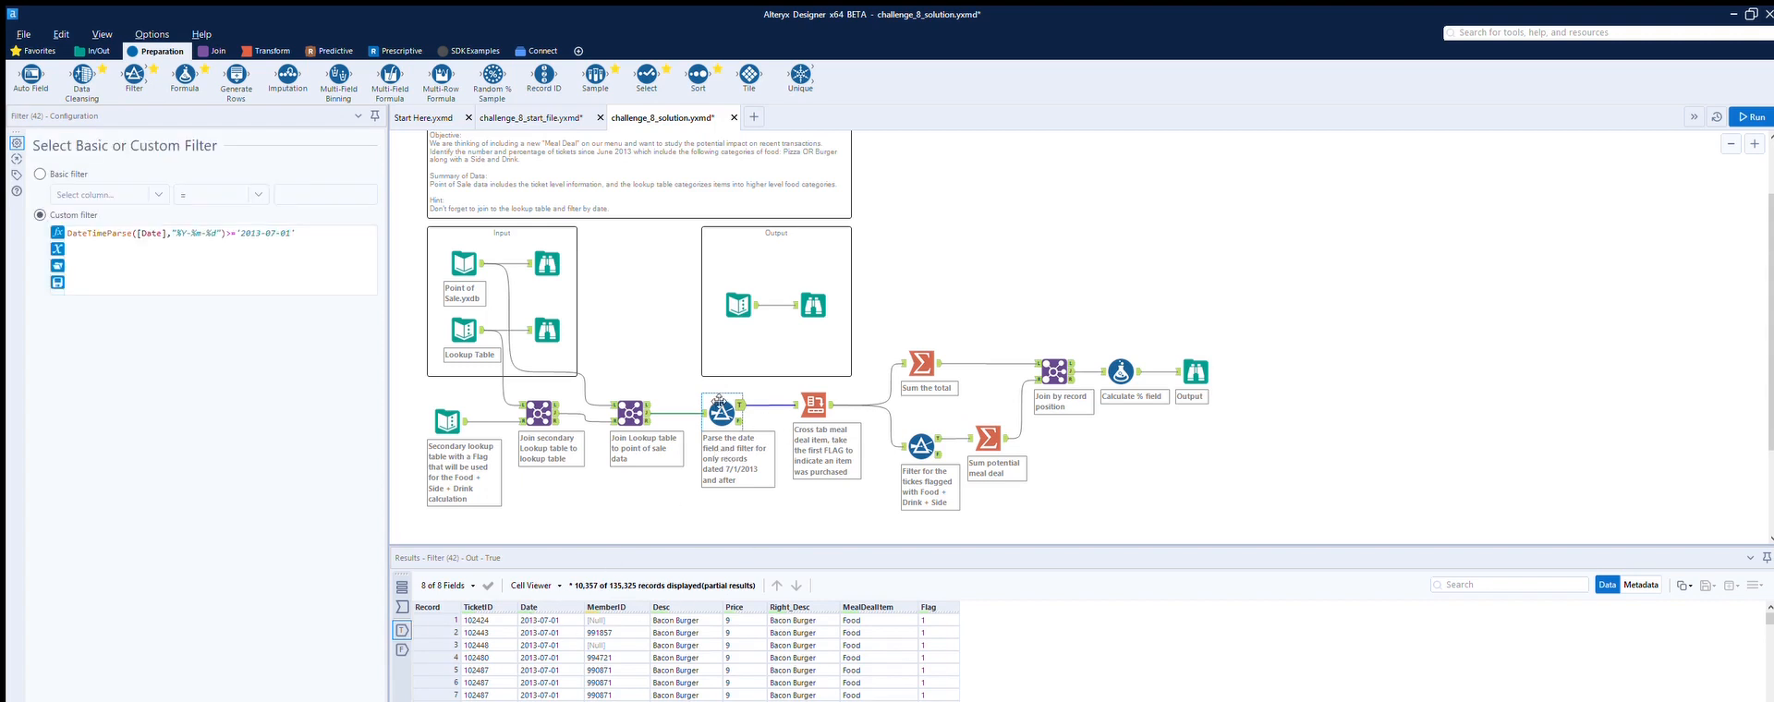
pyautogui.click(1121, 371)
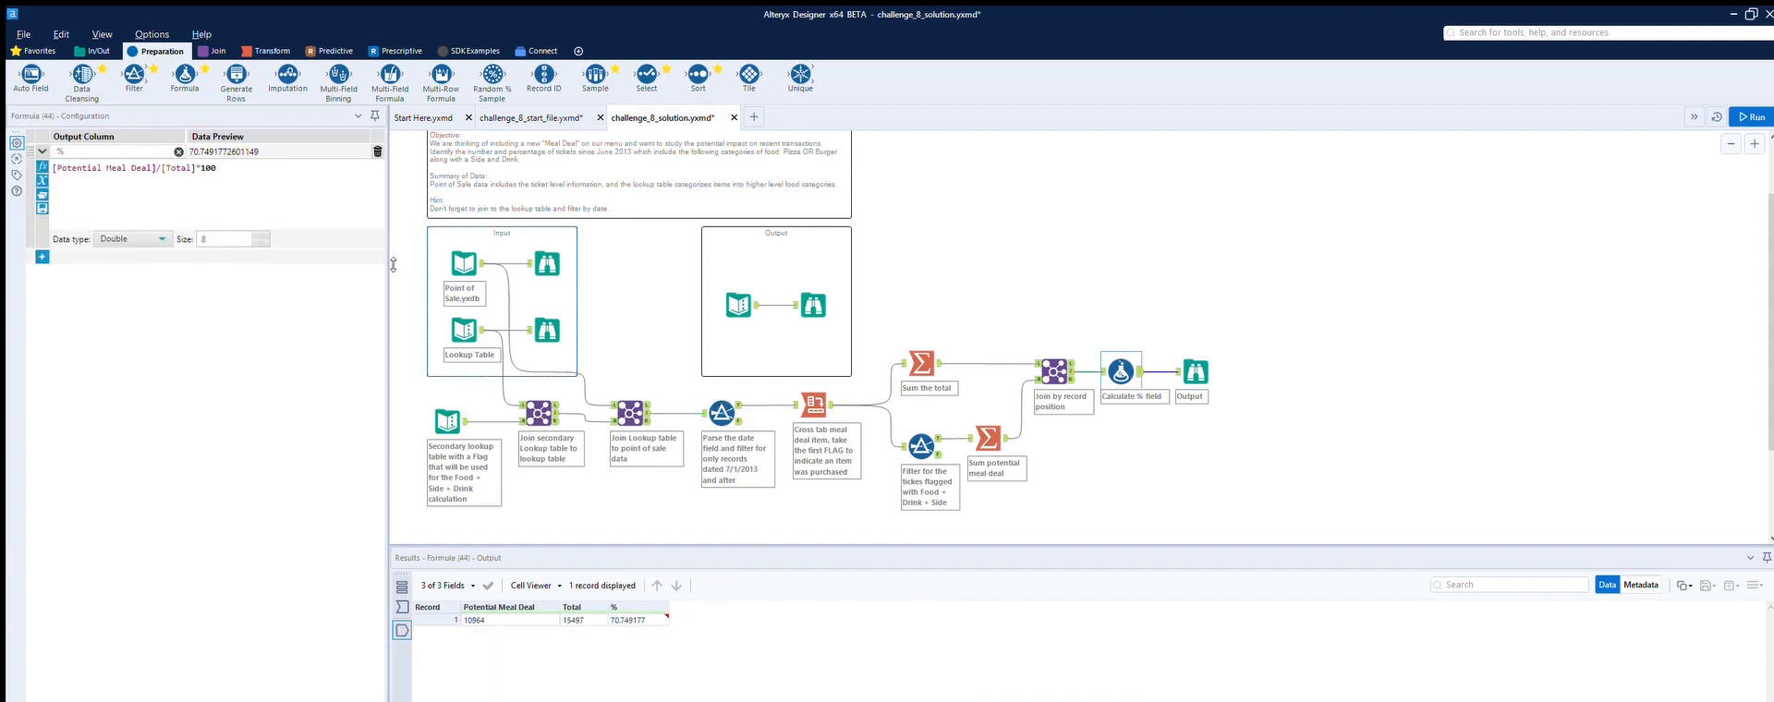
pyautogui.click(1203, 355)
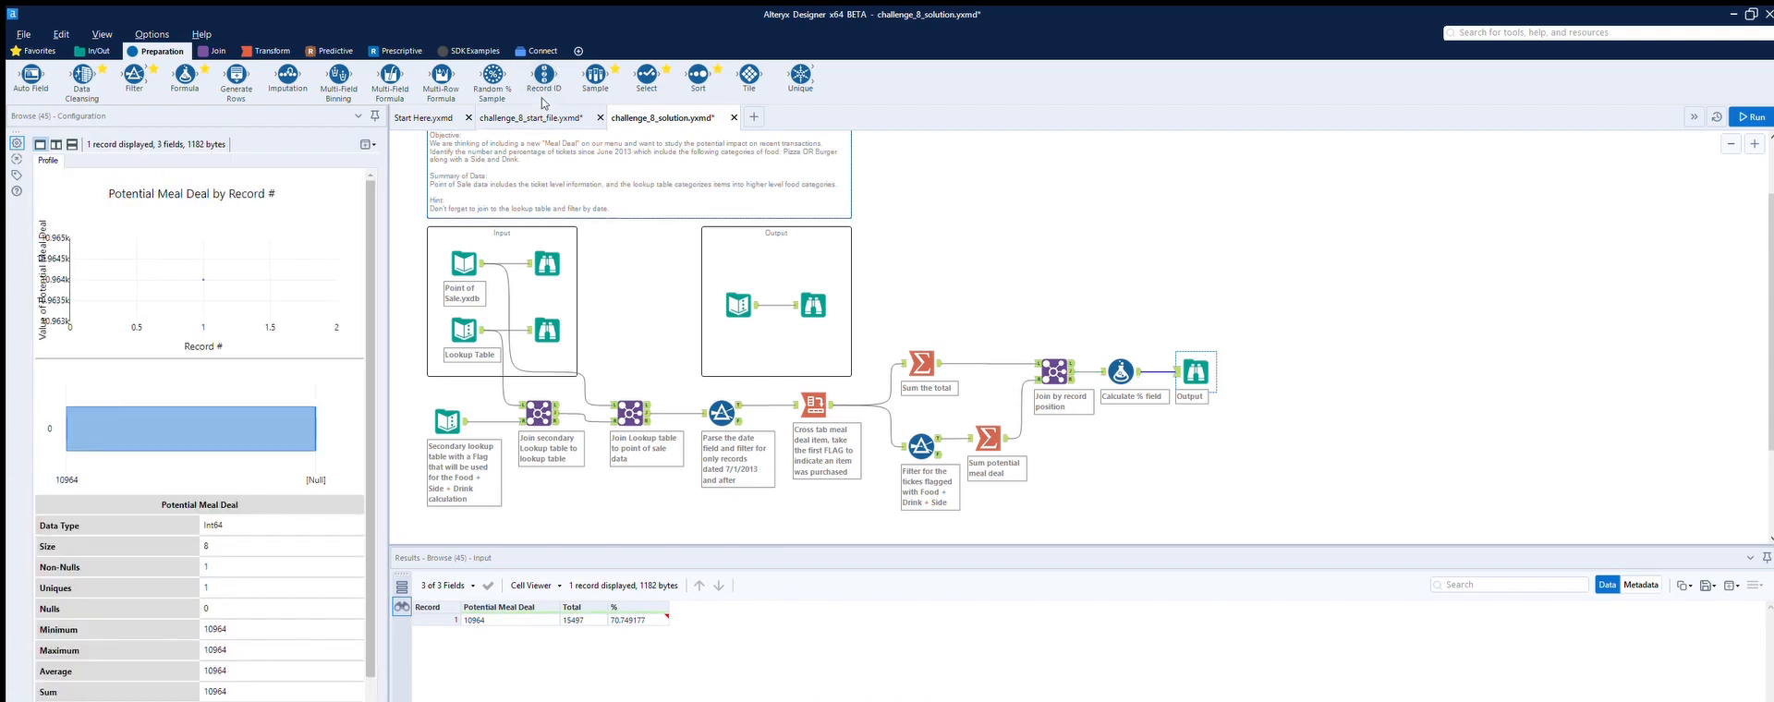
# Step: Compare the start workflow with the solution's secondary lookup Text Input table
pyautogui.click(542, 114)
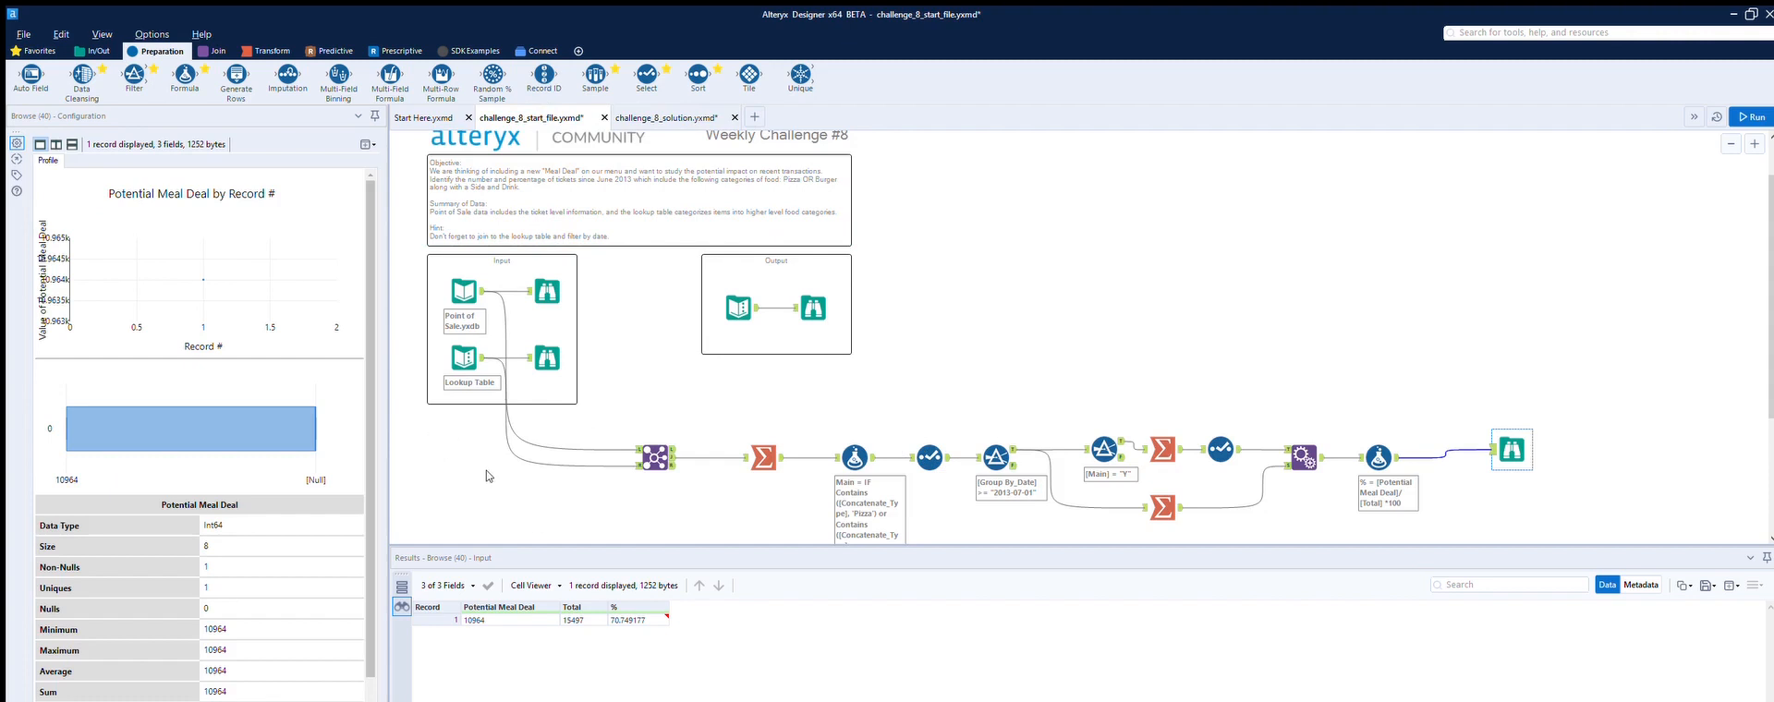
pyautogui.click(662, 117)
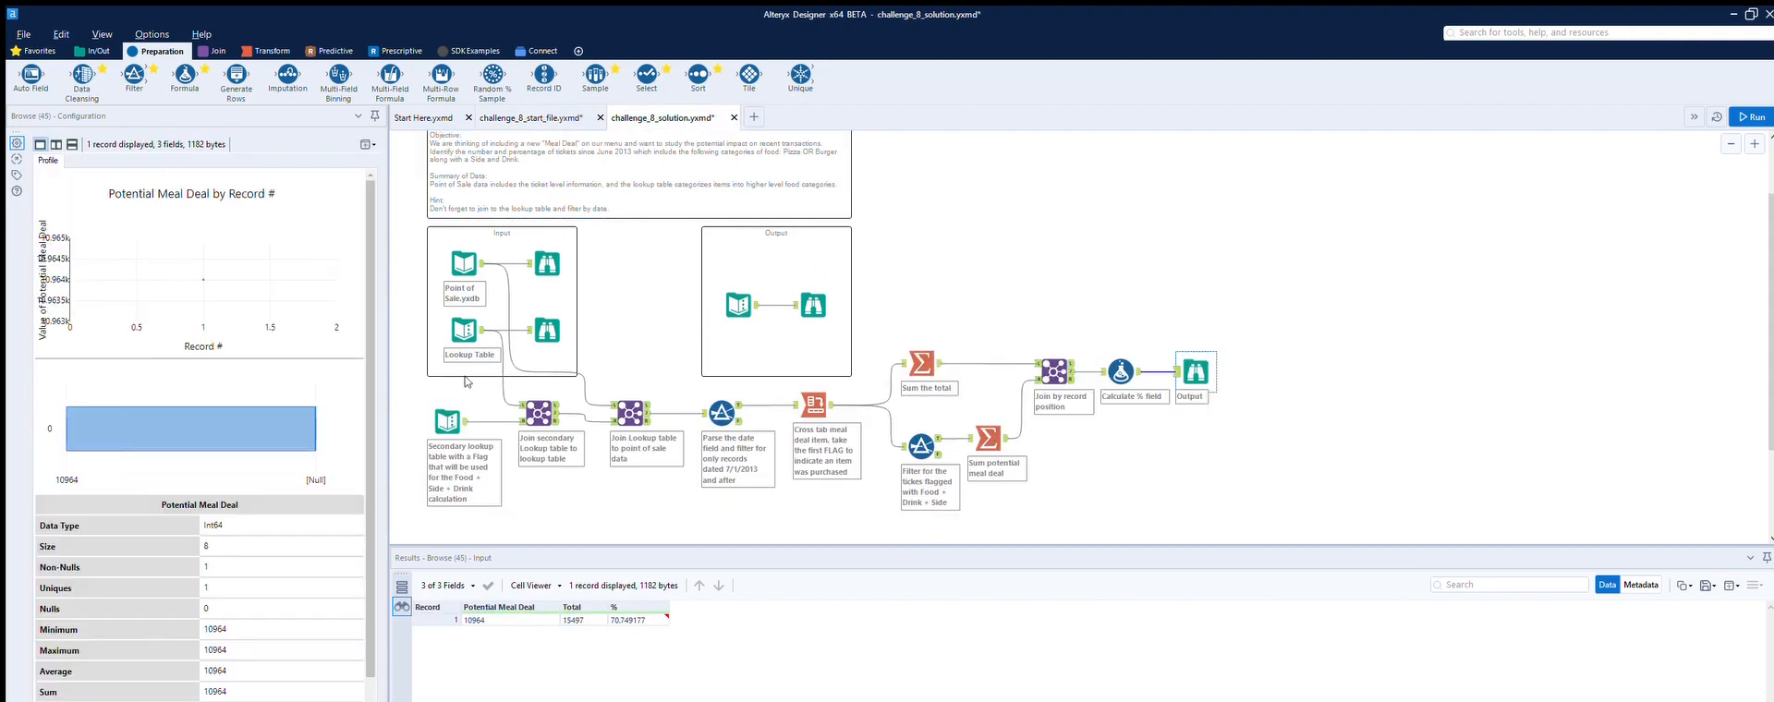
pyautogui.click(447, 417)
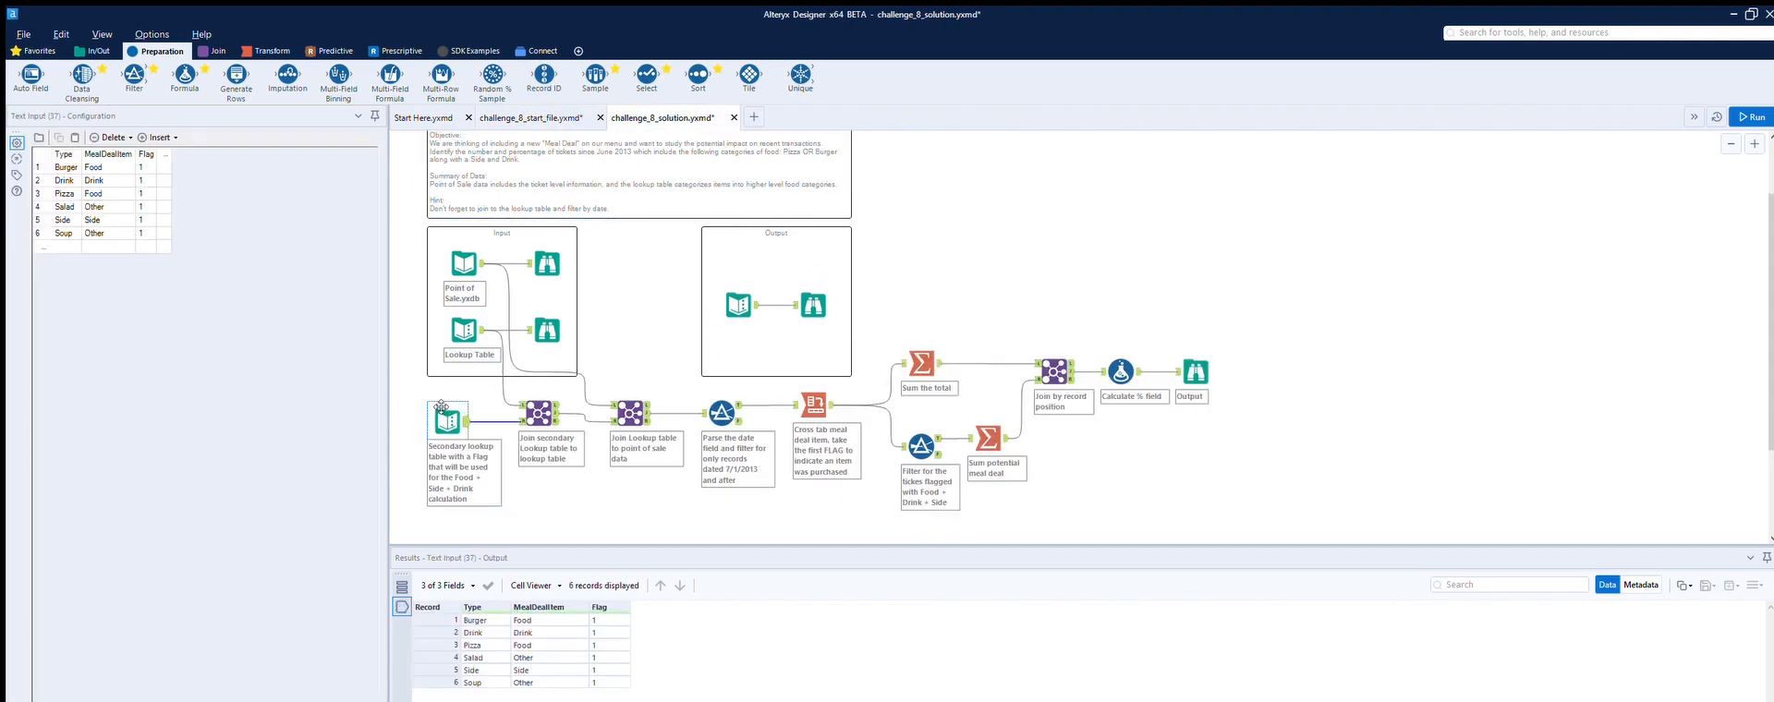
pyautogui.click(531, 118)
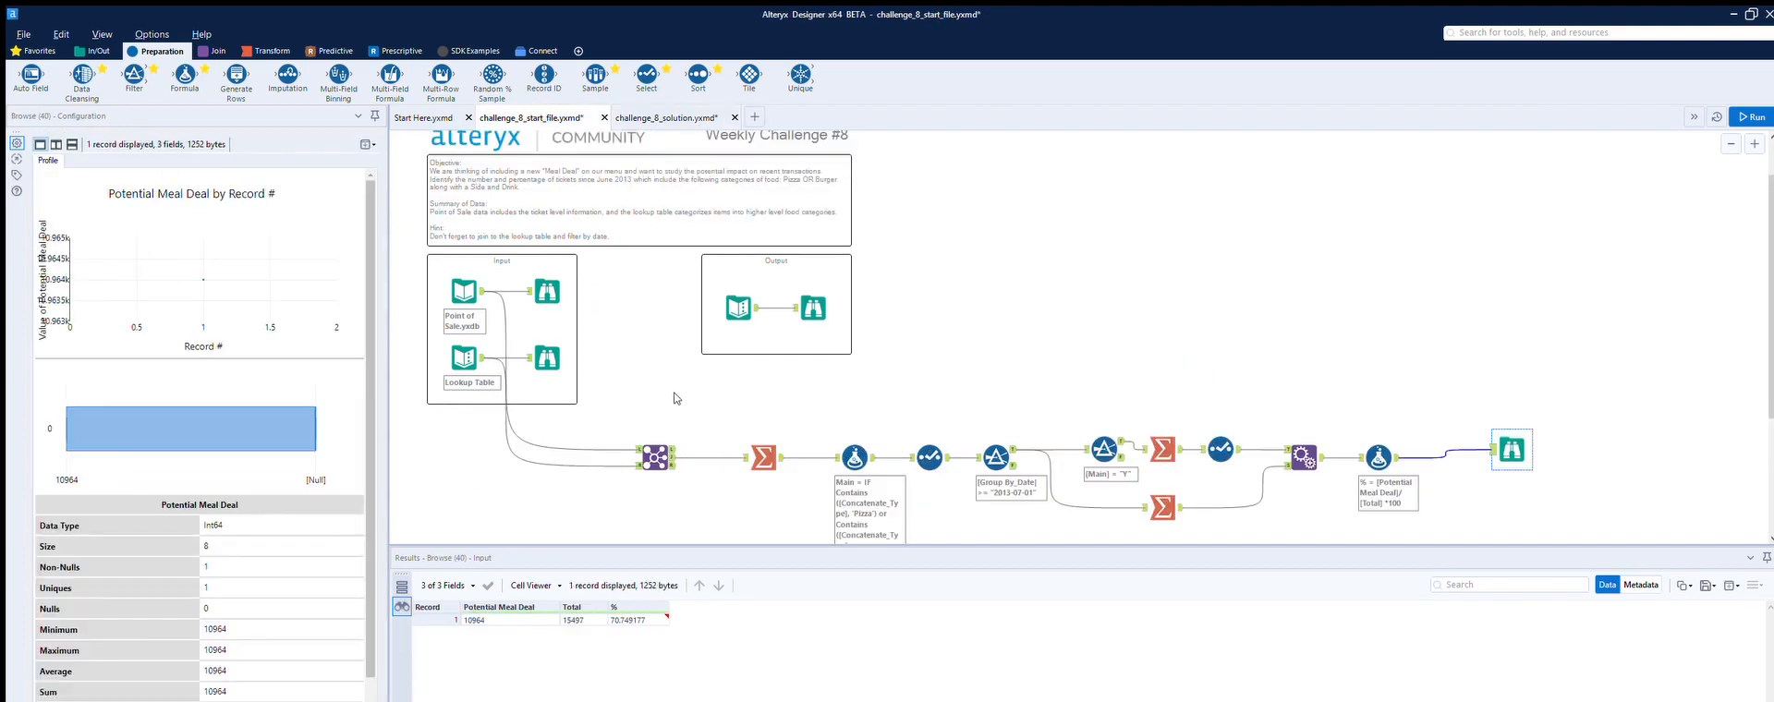